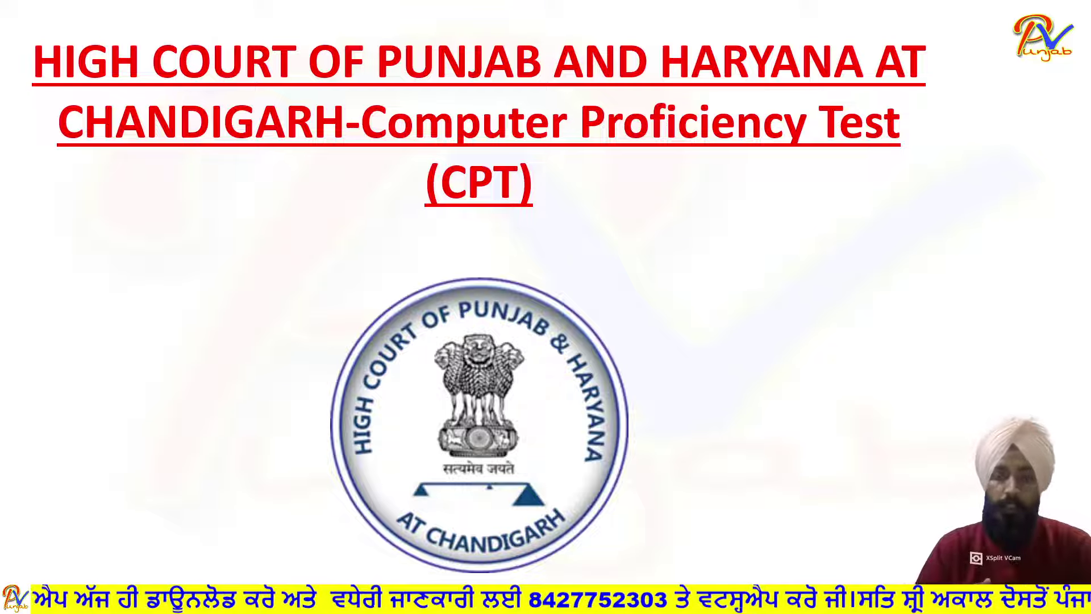
- Advance to the Test-1 slide, tick its title in red ink, then move on to the Test-2 slide
key("Right")
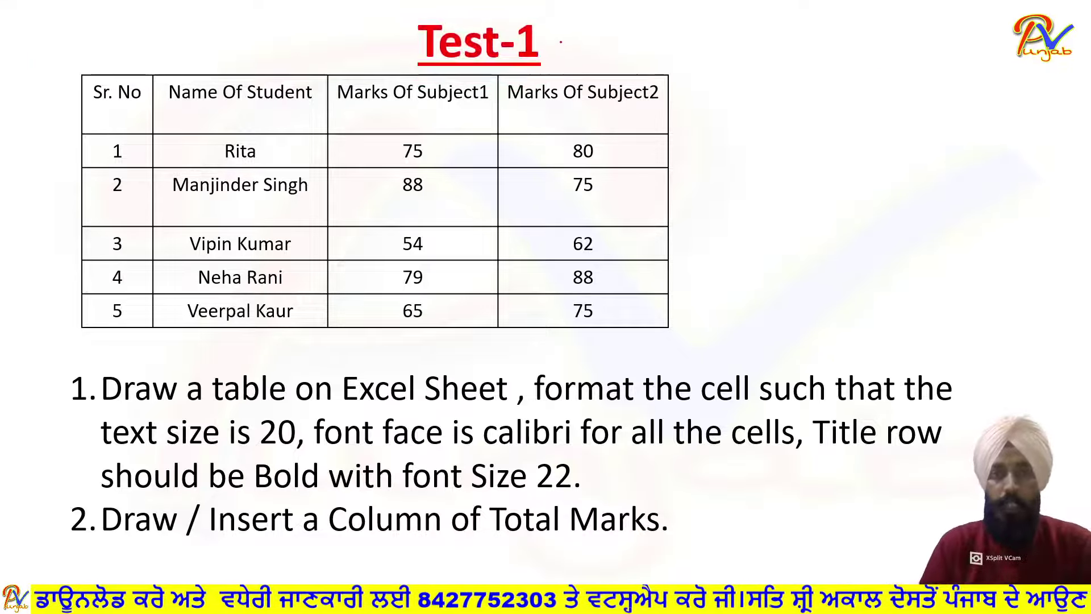
left_click_drag(565, 40, 659, 2)
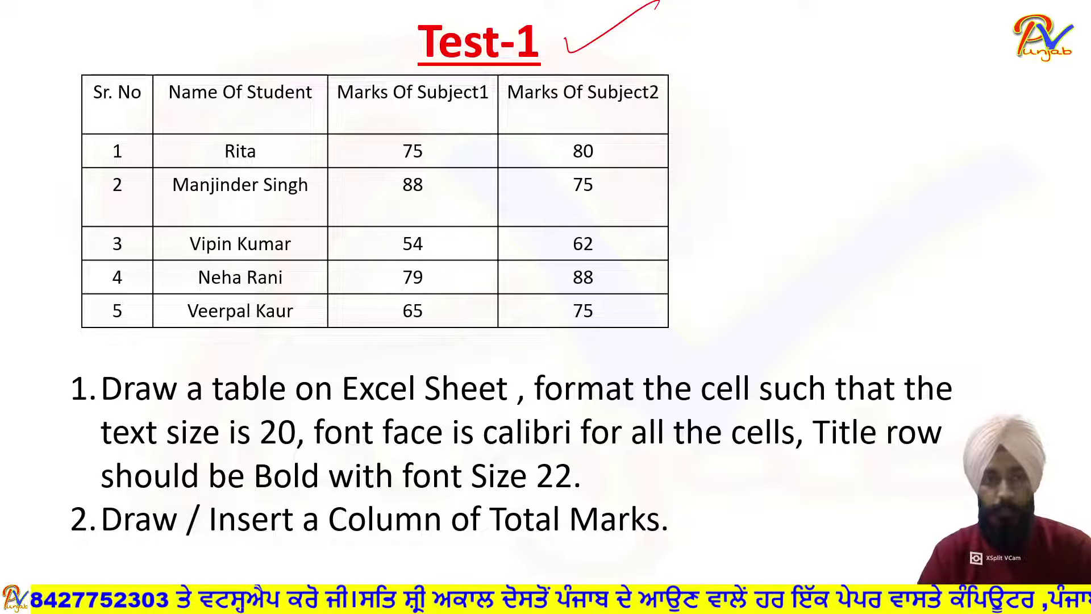
key("Right")
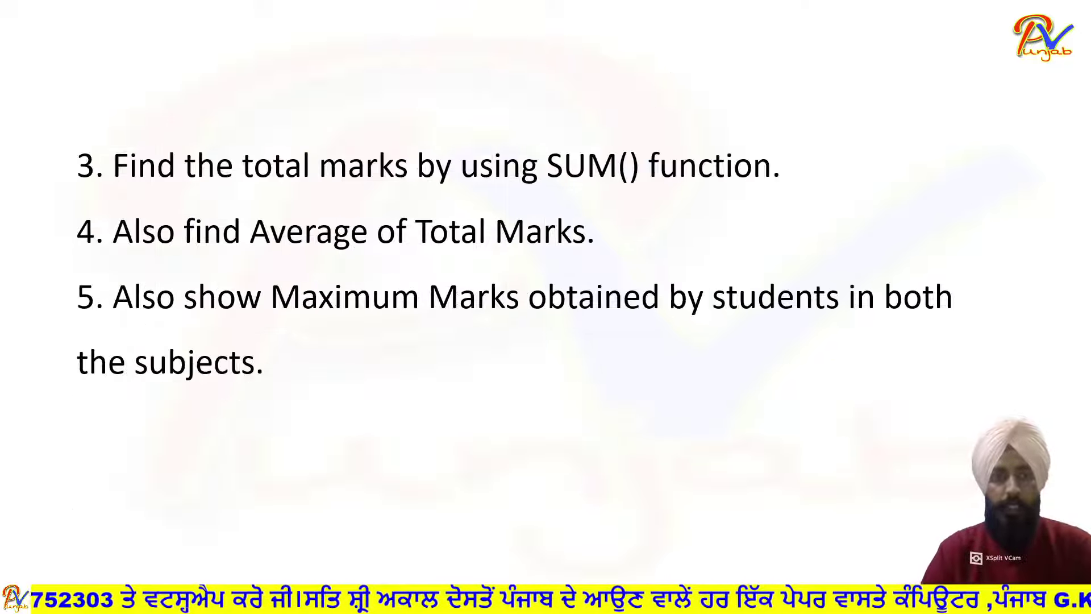
key("Left")
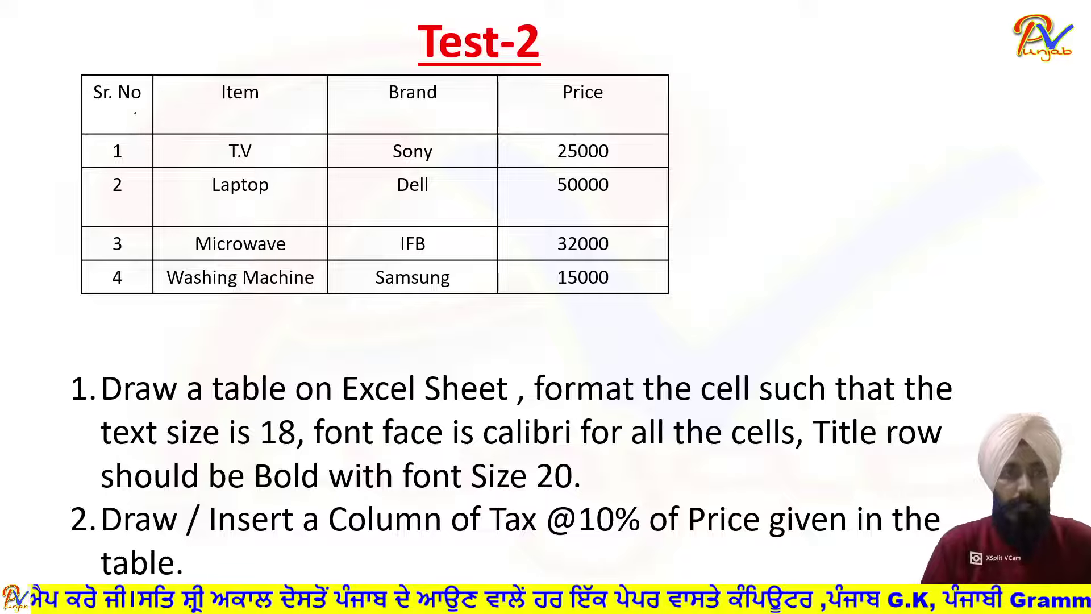
- Tick the Sr. No, Item, Brand and Price headings in red ink, then end the slideshow
left_click_drag(130, 70, 175, 40)
left_click_drag(250, 68, 303, 35)
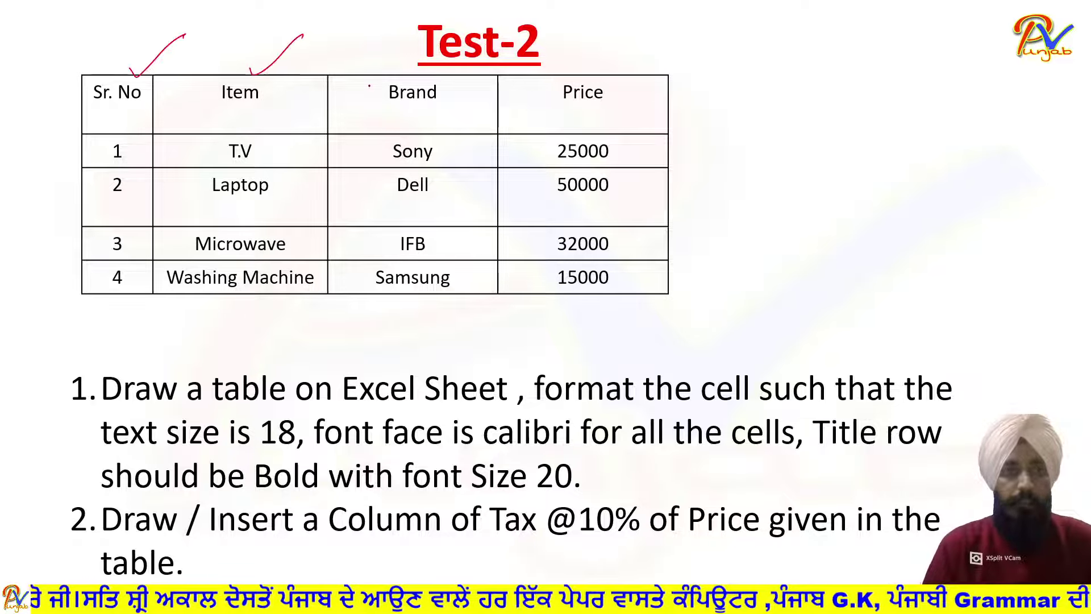
mouse_move(473, 99)
left_mouse_down()
mouse_move(528, 67)
mouse_move(653, 38)
left_mouse_up()
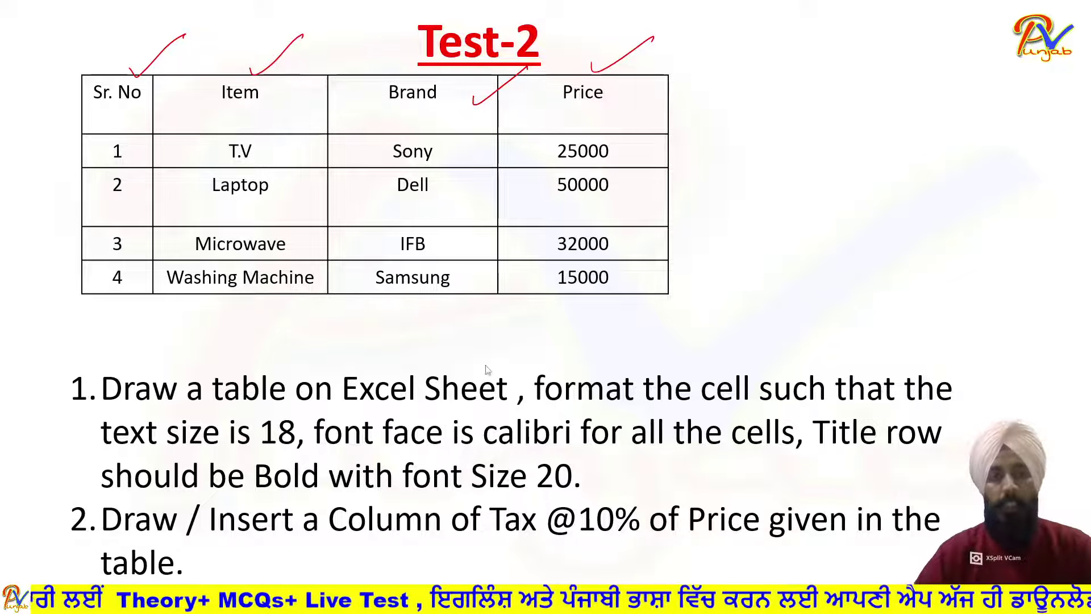
key("Escape")
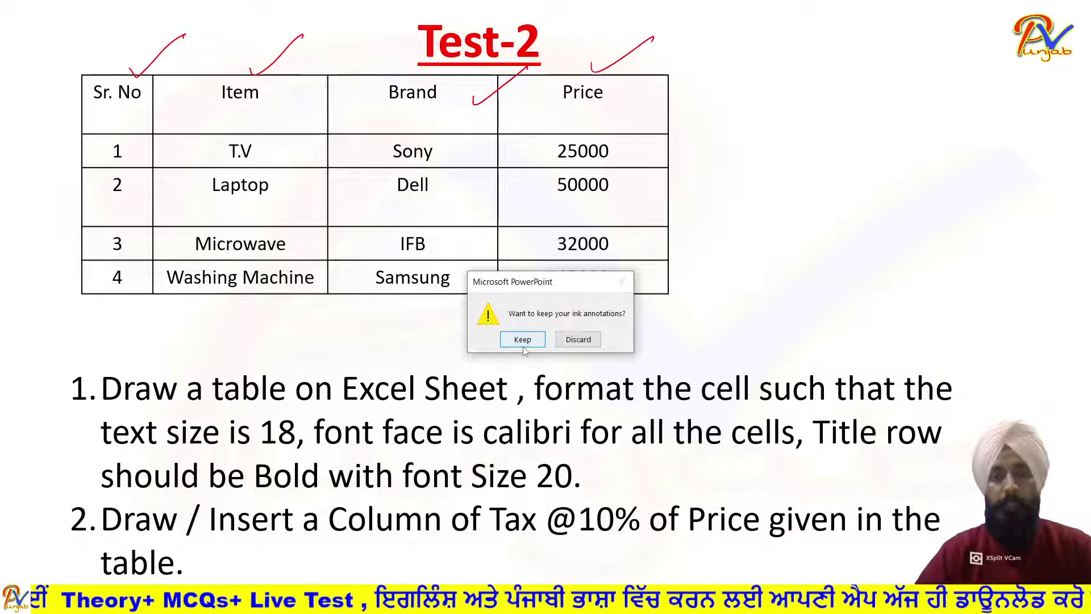
- Keep the ink annotations and bring up the Excel workbook's Test-2 sheet
left_click(523, 341)
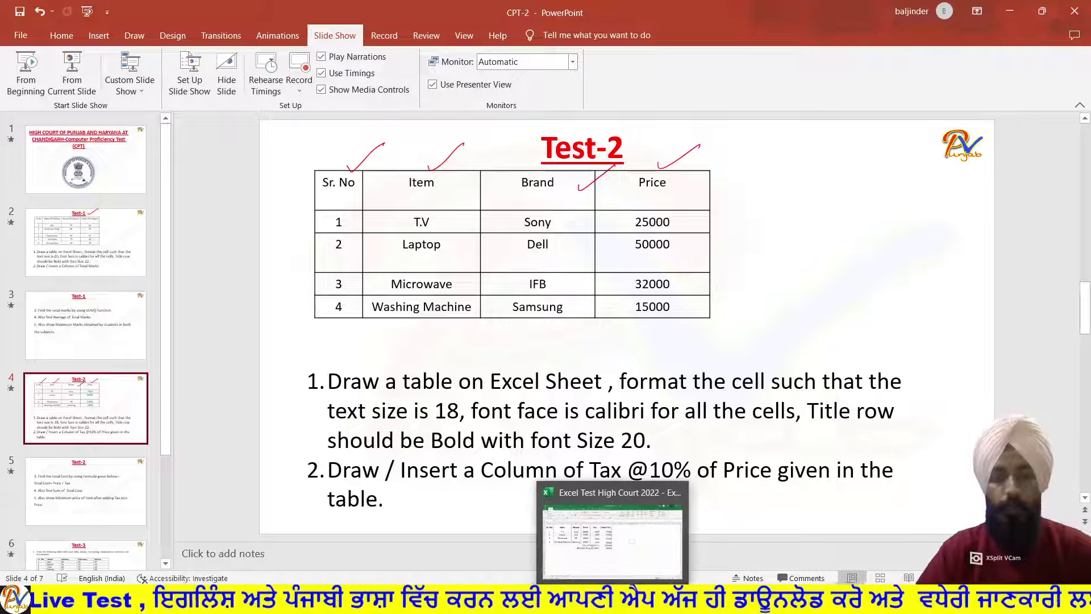
left_click(613, 531)
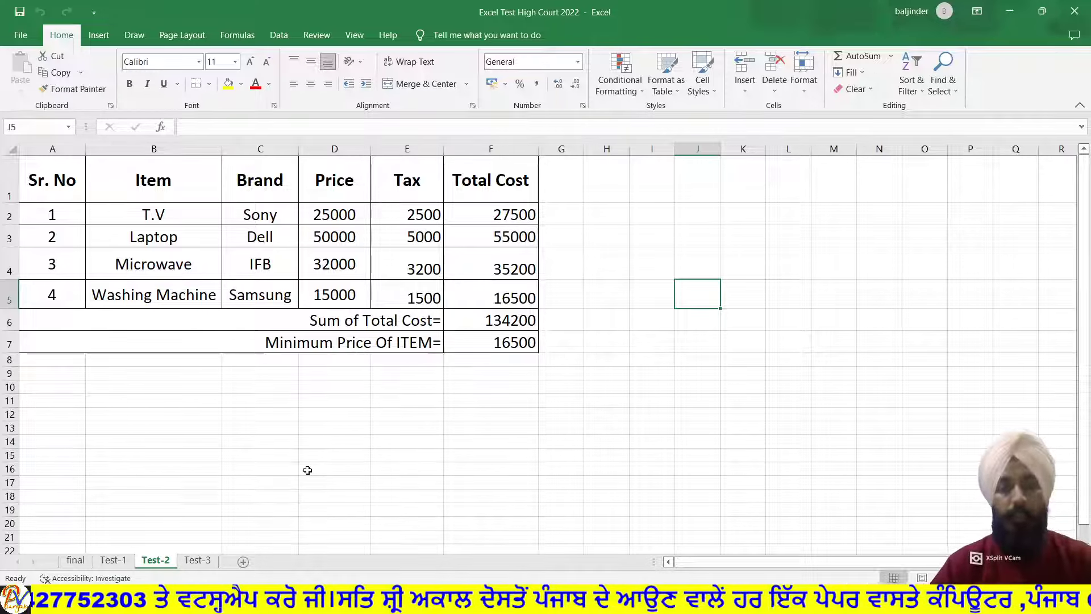
- Glance at the Test-2 slide, then insert a new blank worksheet, Sheet1, in Excel
key("alt+Tab")
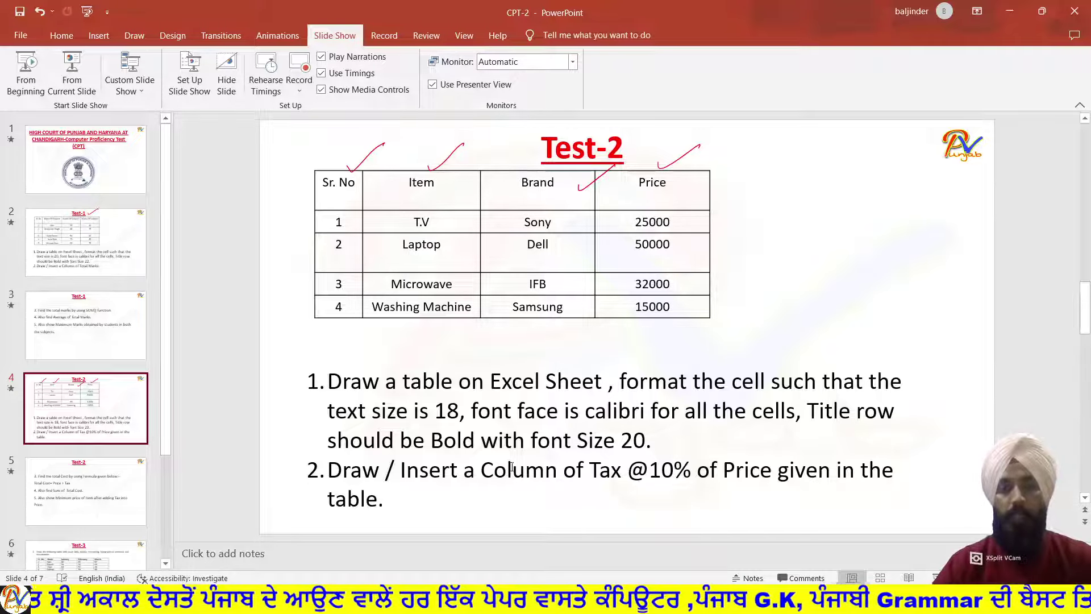
key("alt+Tab")
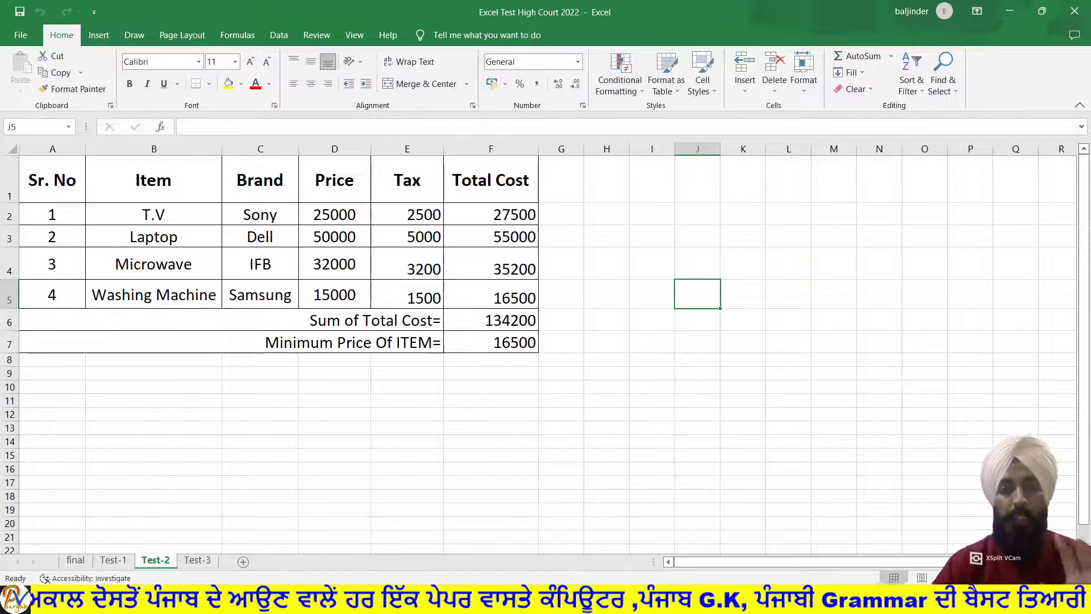
left_click(242, 561)
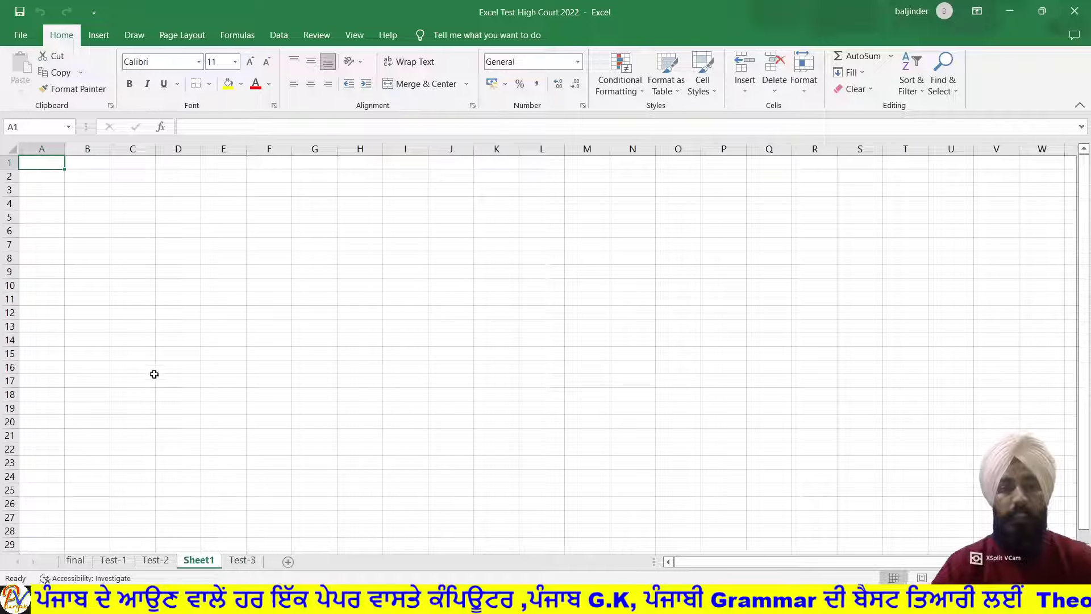
- Copy the Test-2 price table A1:D5 and paste it into Sheet1 at A1, adding Sheet2
left_click(155, 560)
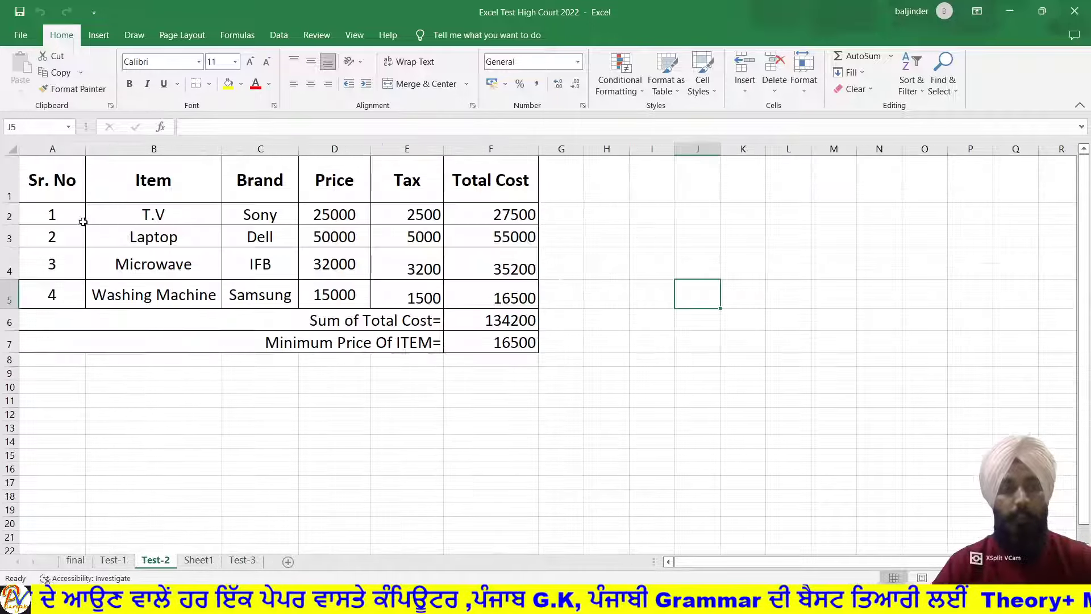
mouse_move(52, 179)
left_mouse_down()
mouse_move(375, 256)
mouse_move(354, 284)
left_mouse_up()
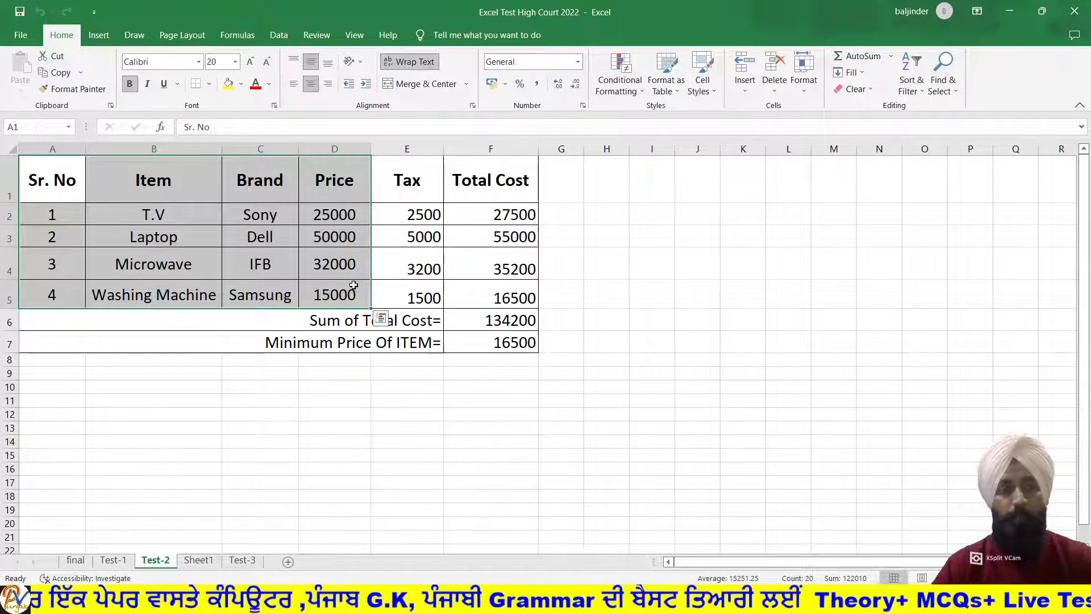
key("ctrl+c")
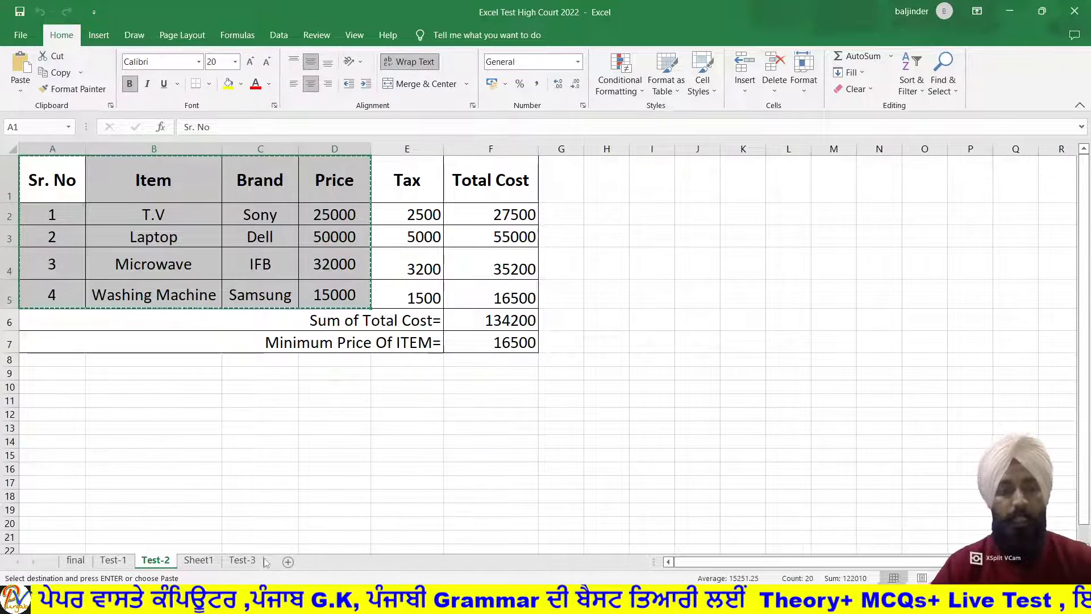
left_click(287, 561)
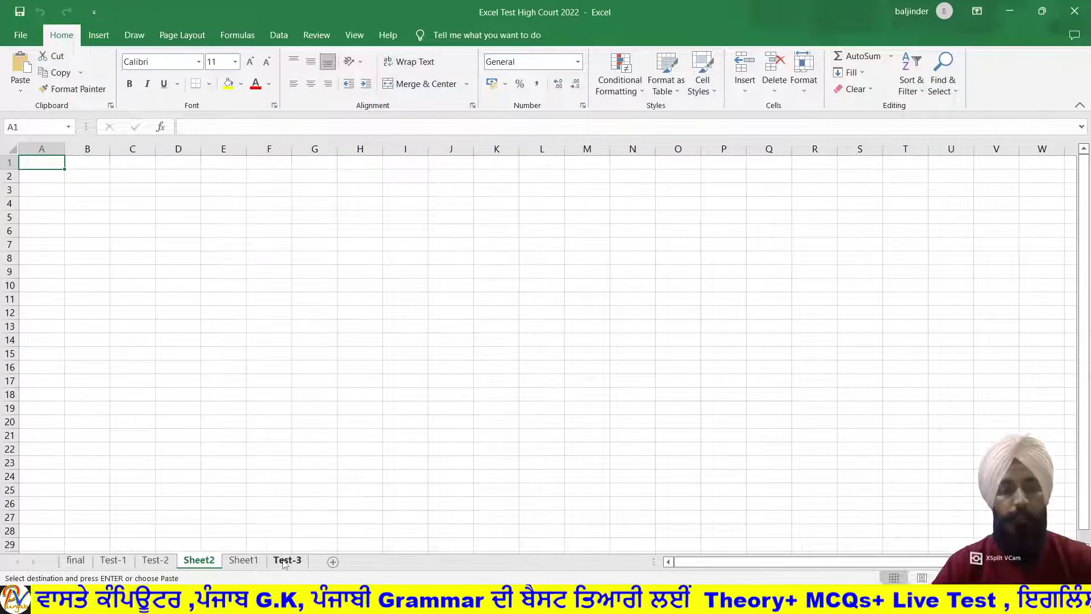
left_click(243, 560)
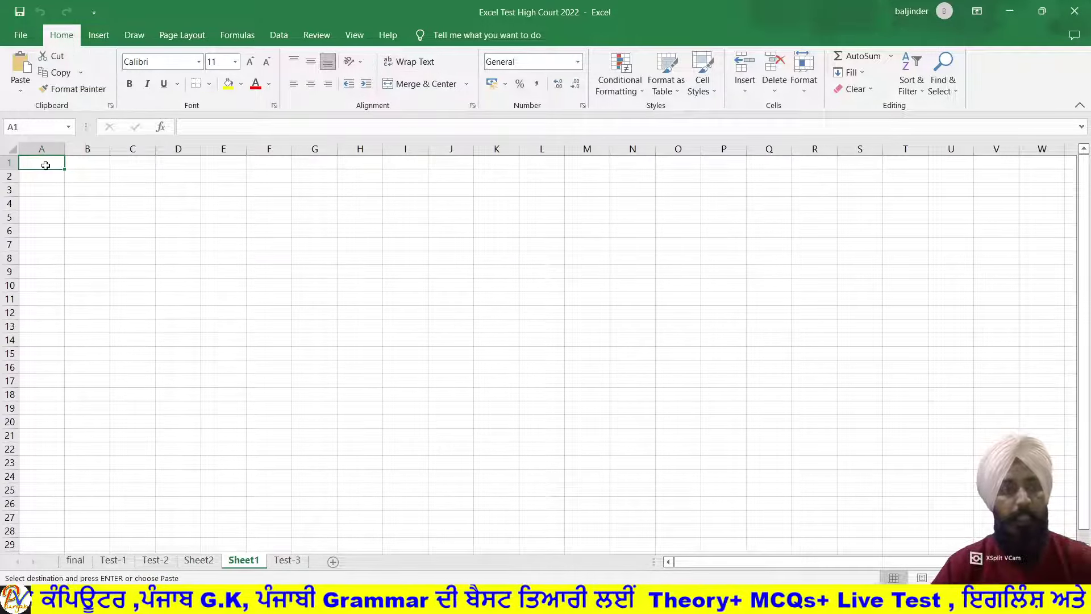
key("ctrl+v")
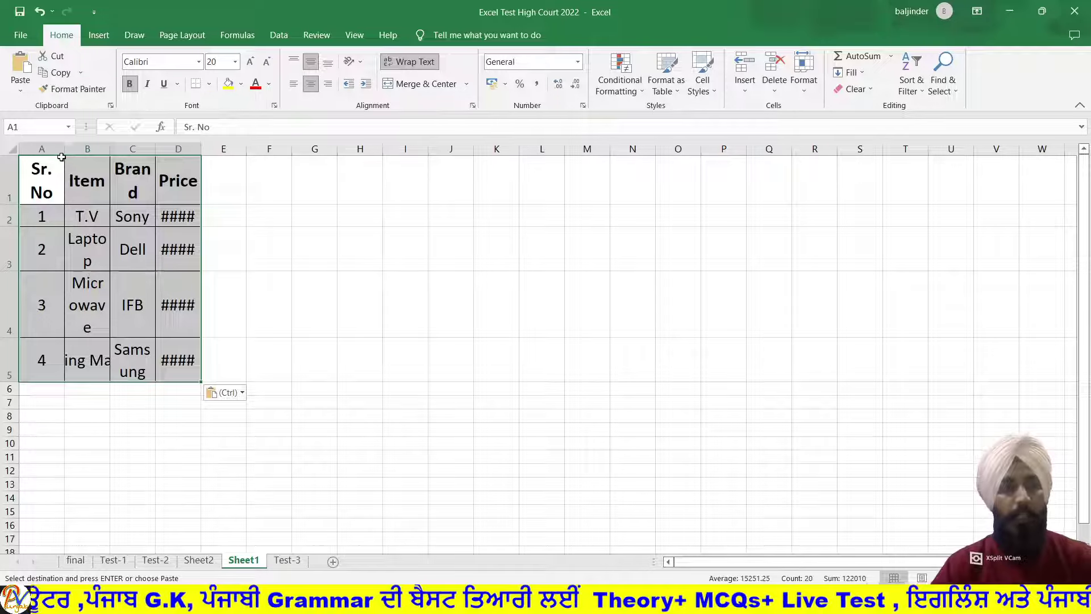
left_click(62, 158)
- Widen columns B, C and D to show Washing Machine, Samsung and prices; shorten row 4
left_click(112, 149)
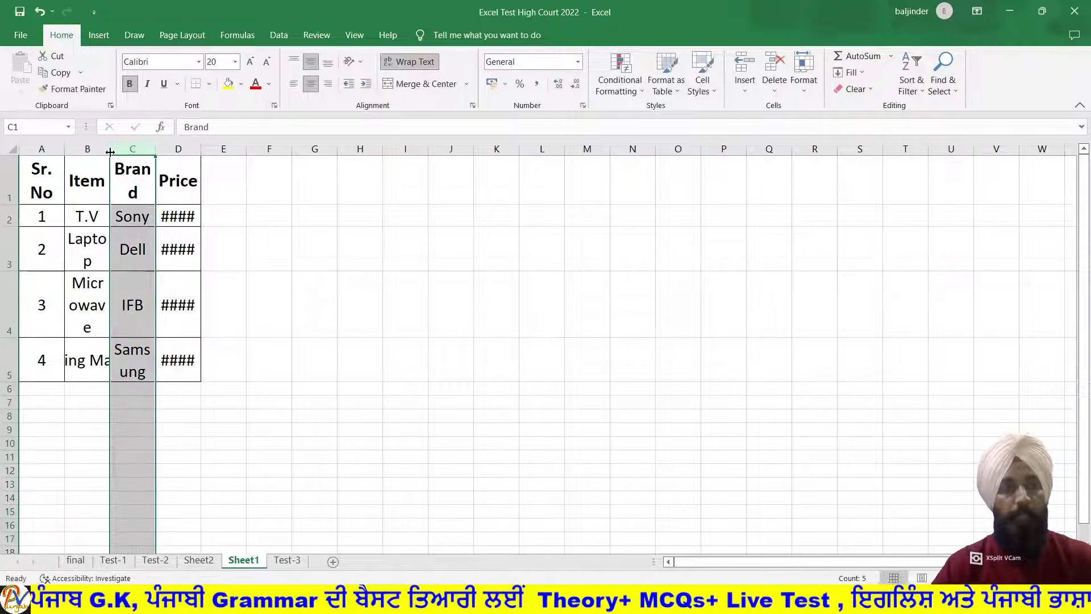
double_click(110, 152)
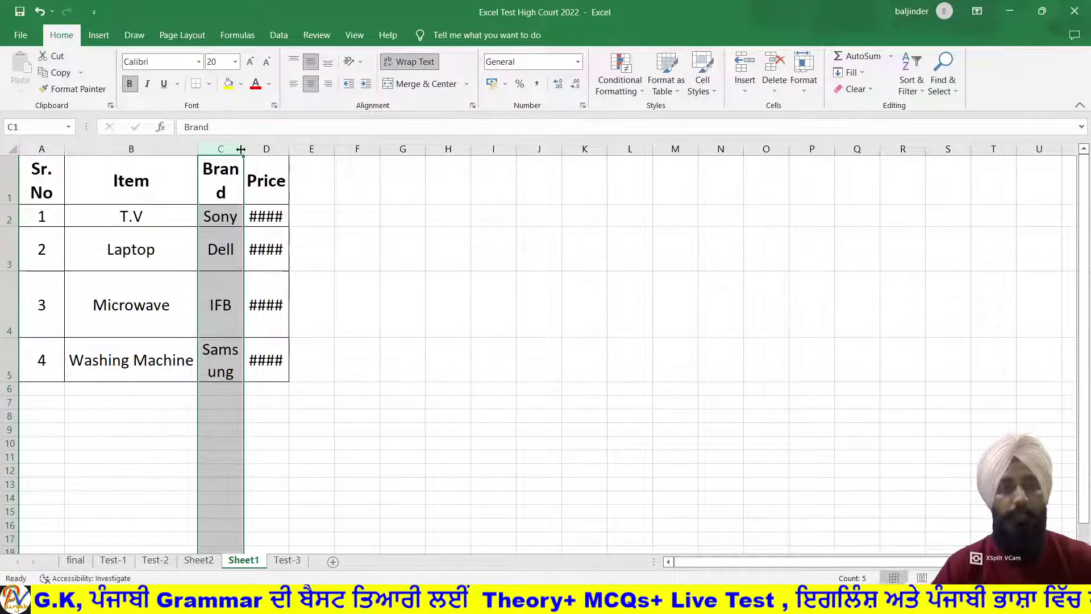
left_click_drag(242, 149, 249, 148)
key("ctrl+z")
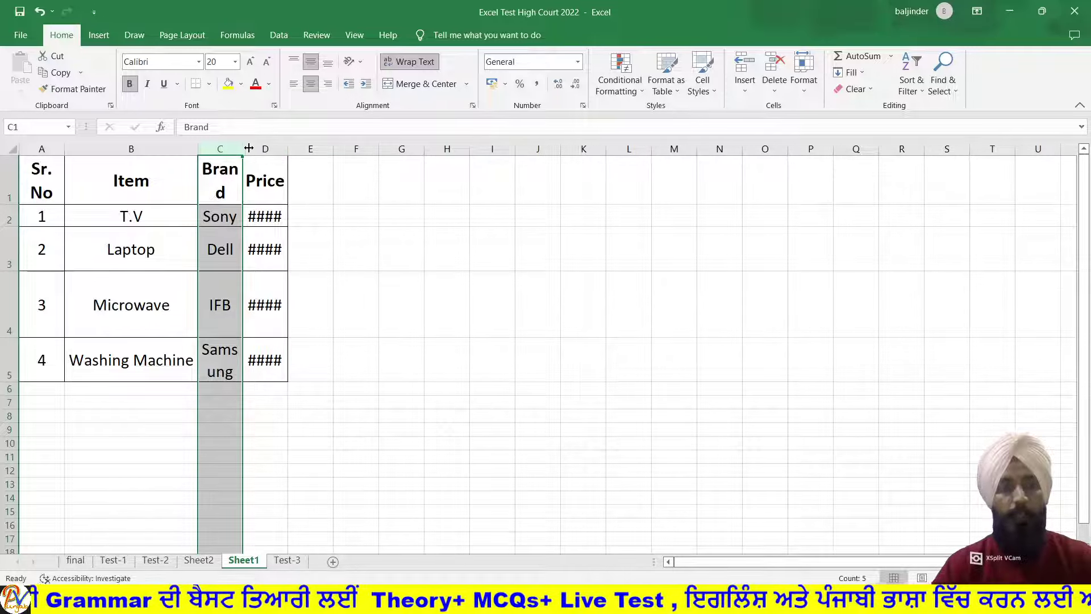
left_click_drag(245, 147, 277, 148)
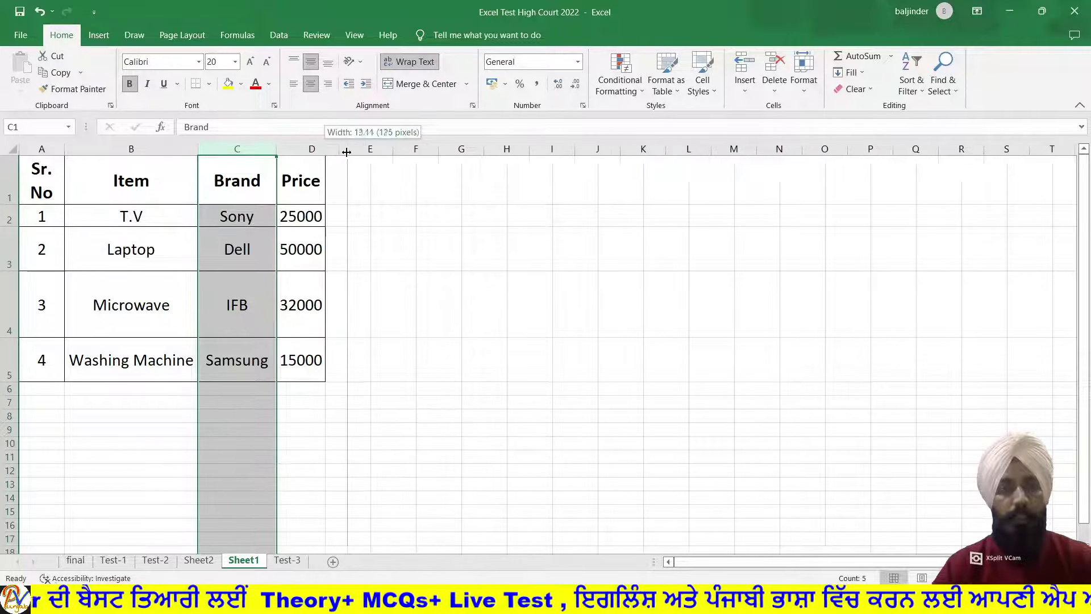
left_click_drag(324, 148, 348, 148)
left_click_drag(11, 338, 18, 295)
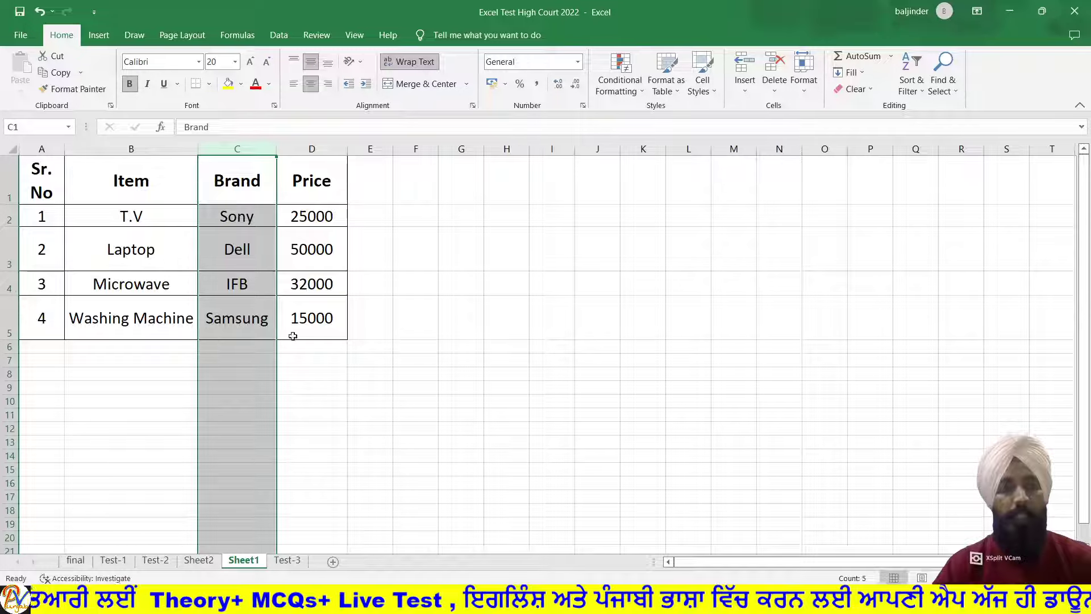
left_click(400, 344)
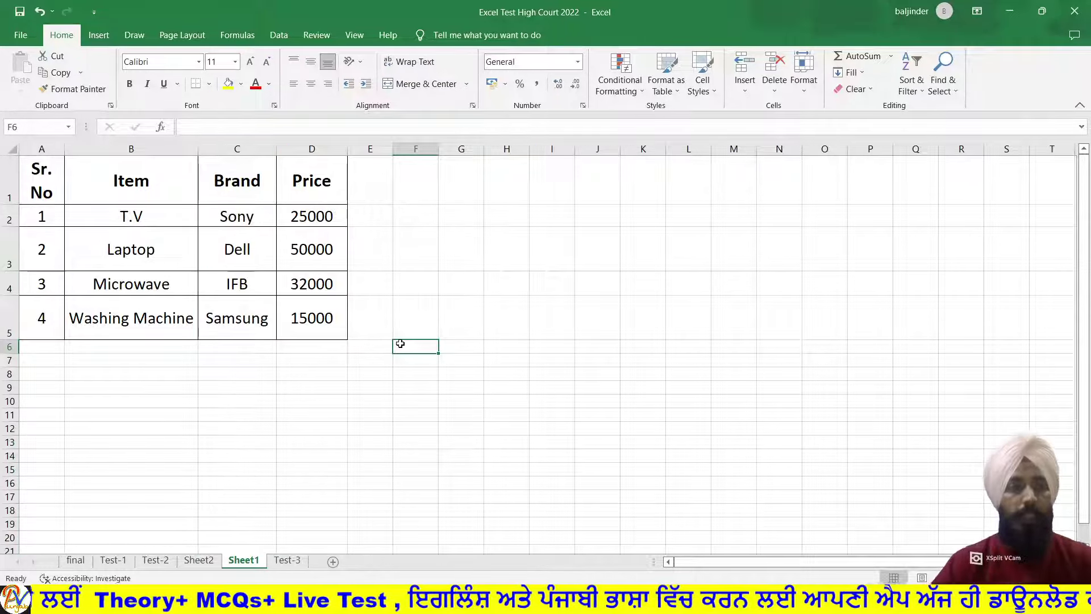
- Widen column A, try and undo bold on the table, then check the Test-2 slide
left_click_drag(64, 149, 85, 150)
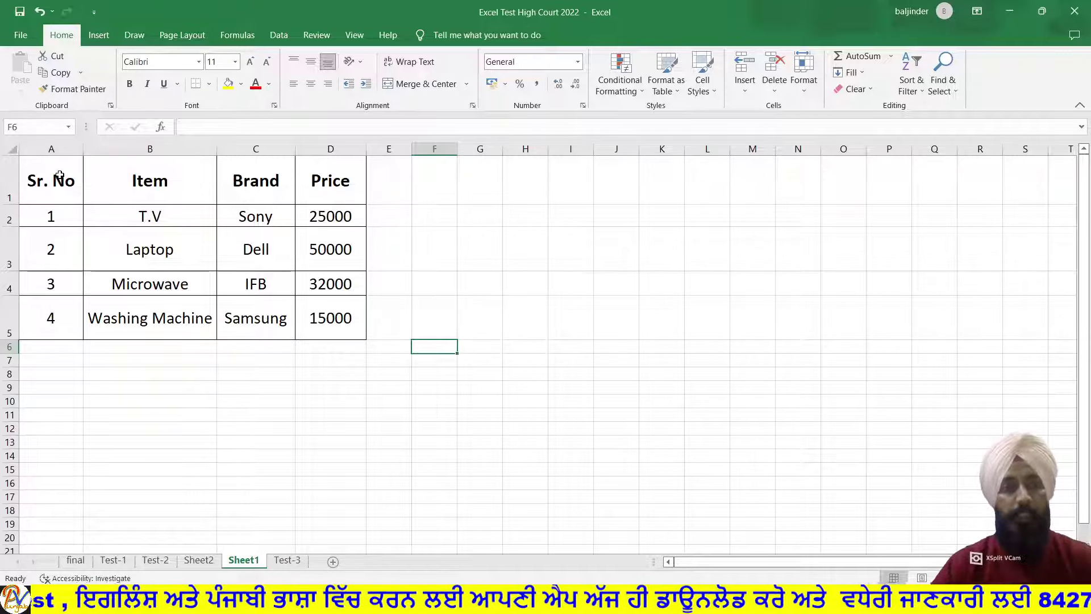
left_click_drag(60, 175, 325, 313)
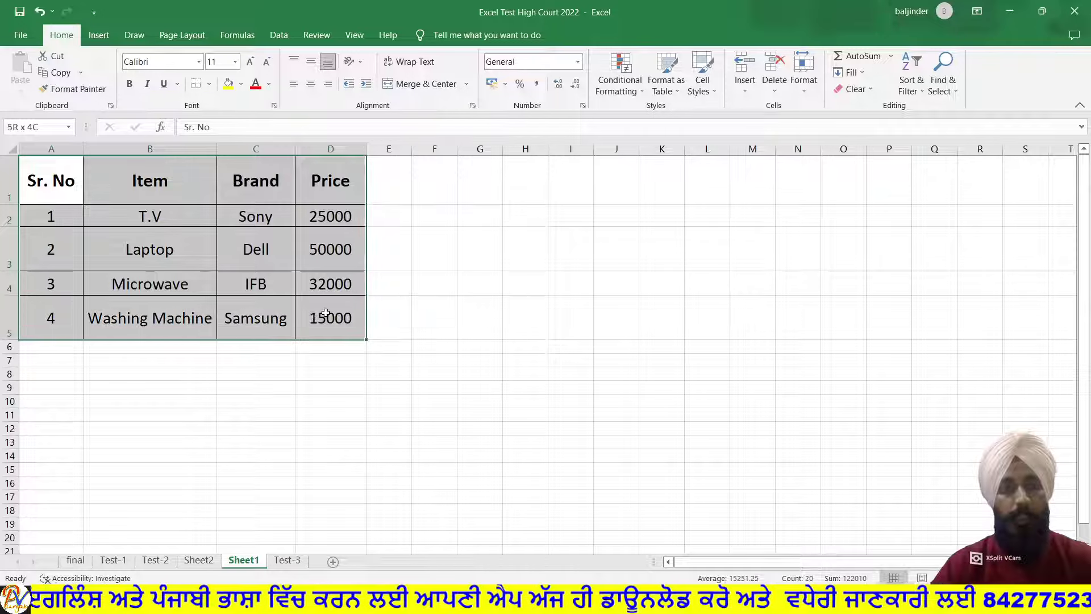
left_click(130, 85)
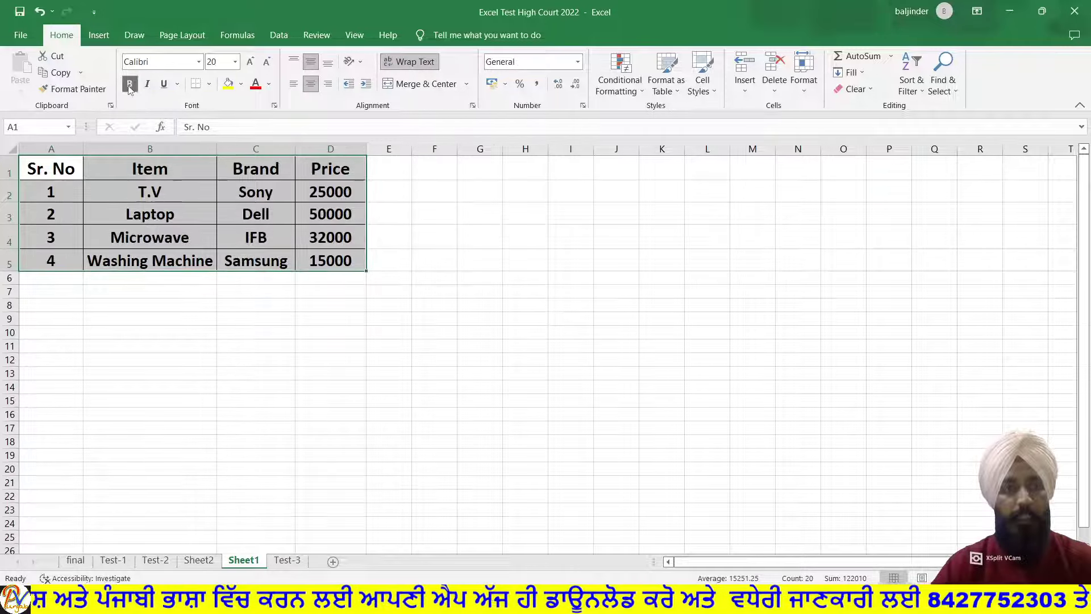
left_click(130, 86)
left_click(484, 294)
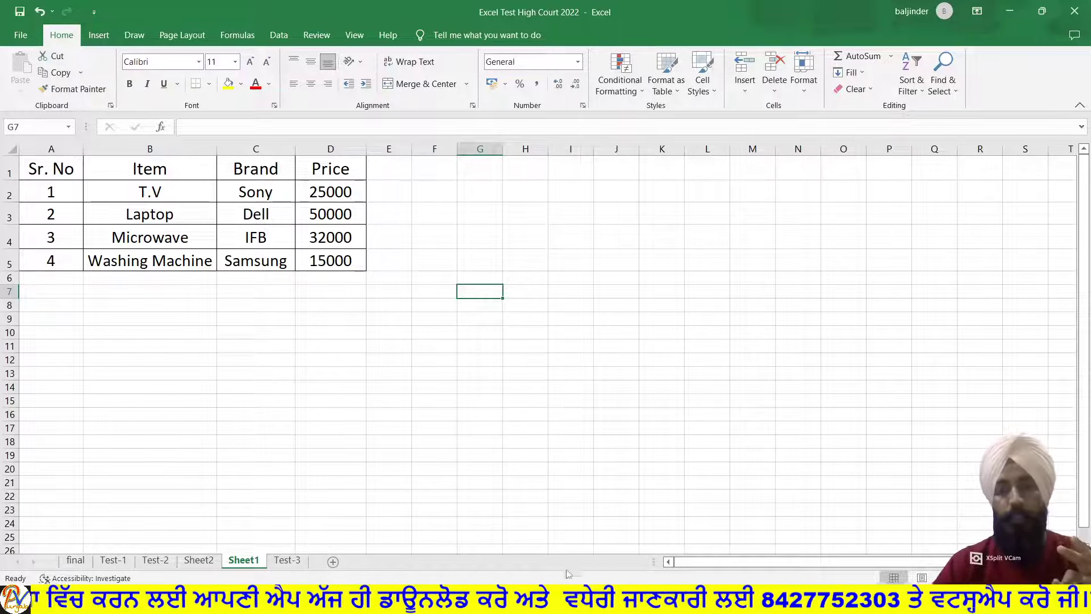
key("alt+Tab")
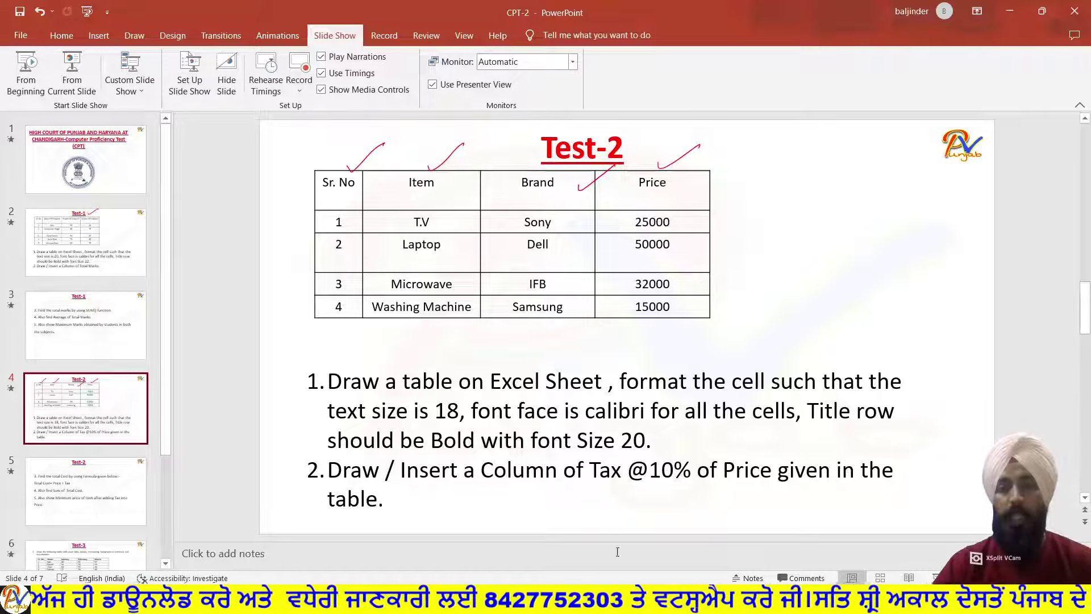
key("alt+Tab")
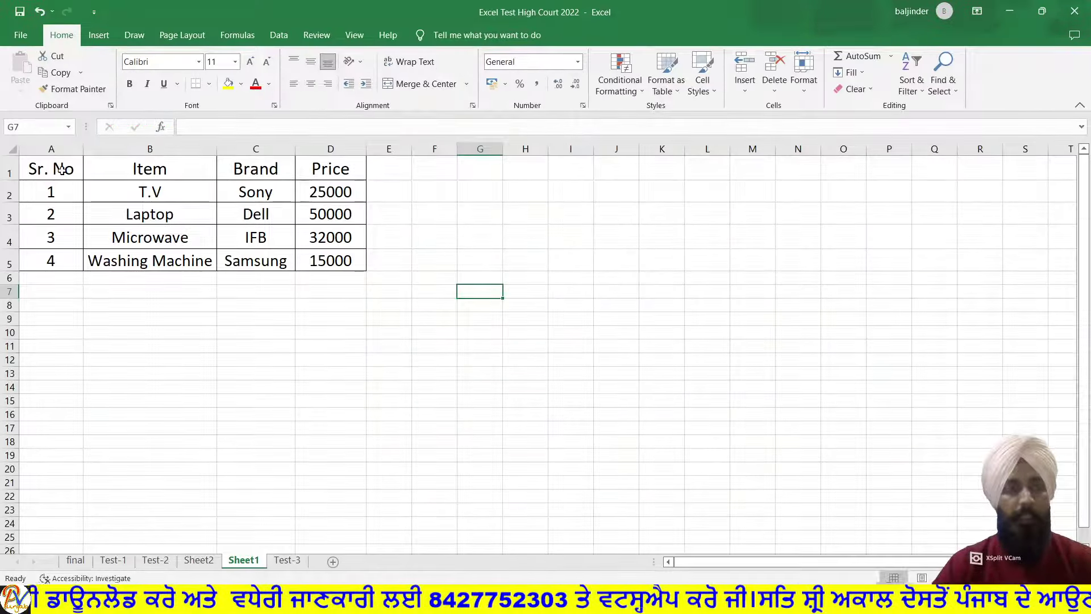
- Set the whole A1:D5 table to Calibri size 18, then review the Test-2 slide
left_click_drag(61, 169, 335, 260)
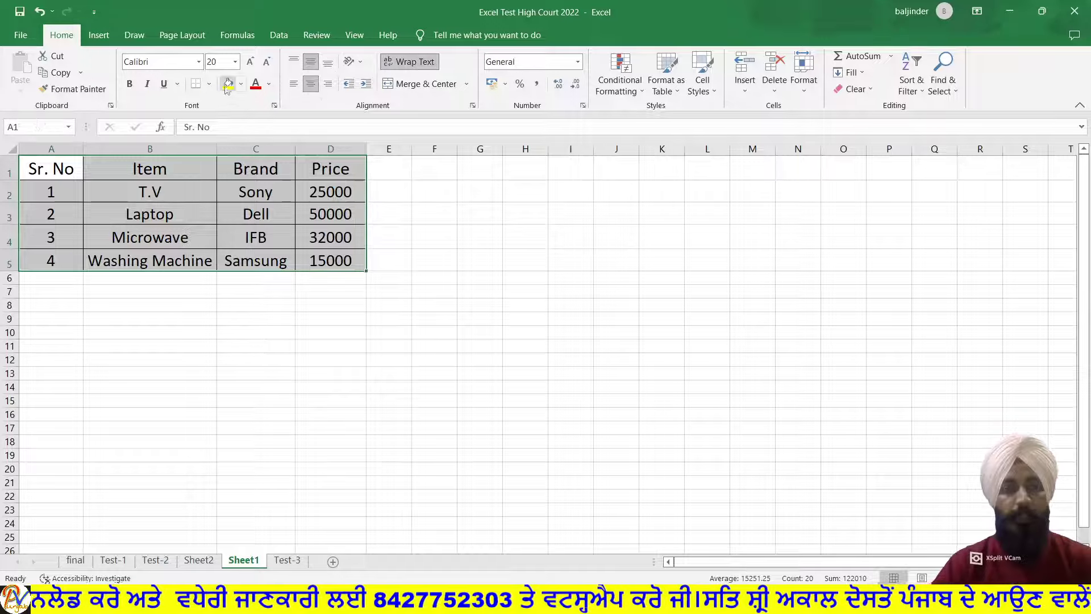
left_click(236, 62)
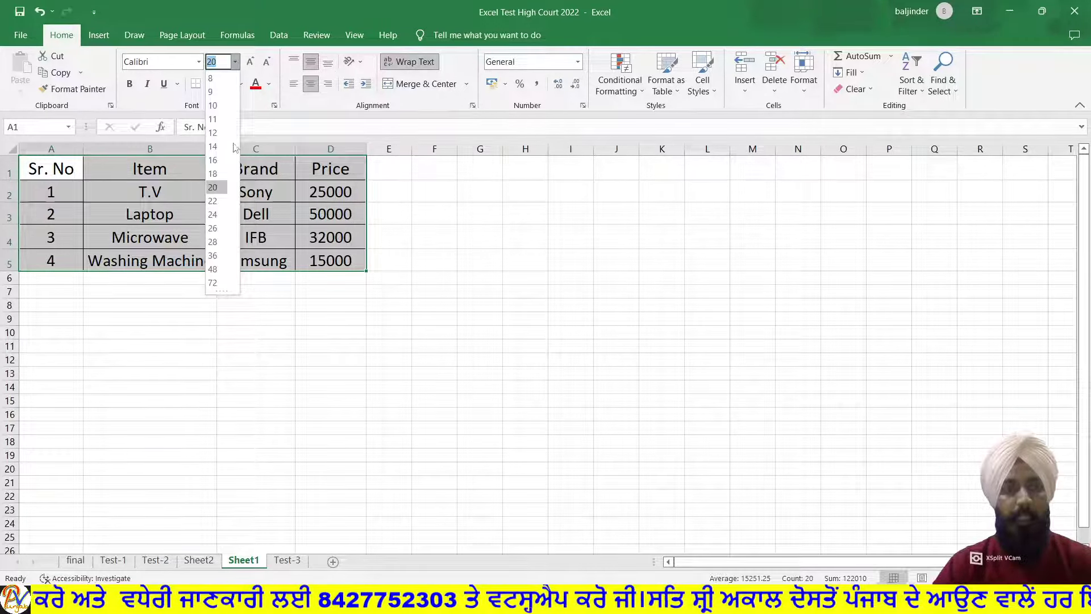
left_click(216, 174)
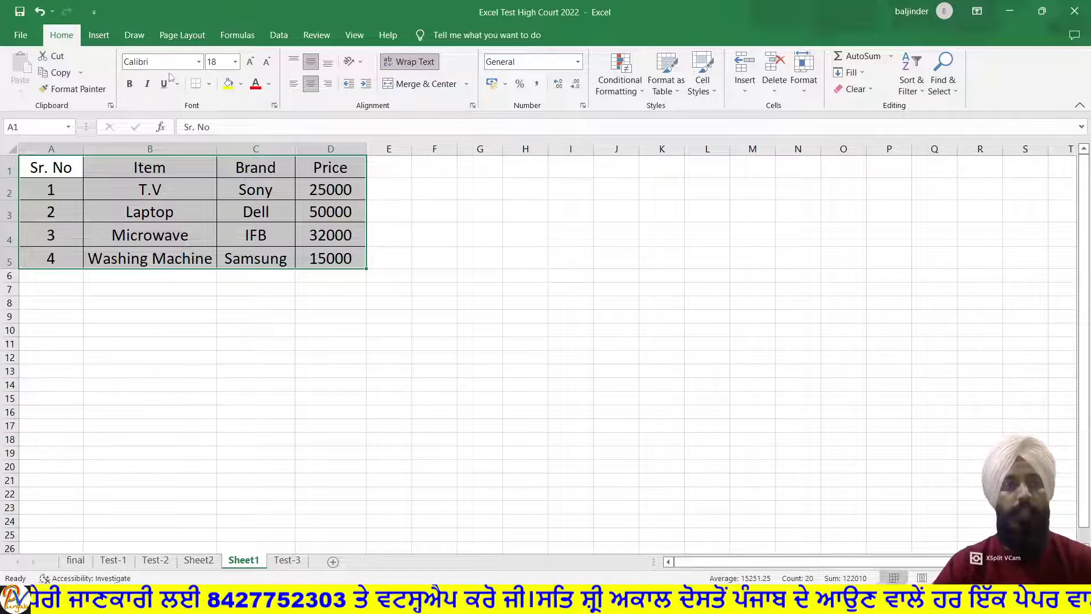
left_click(199, 62)
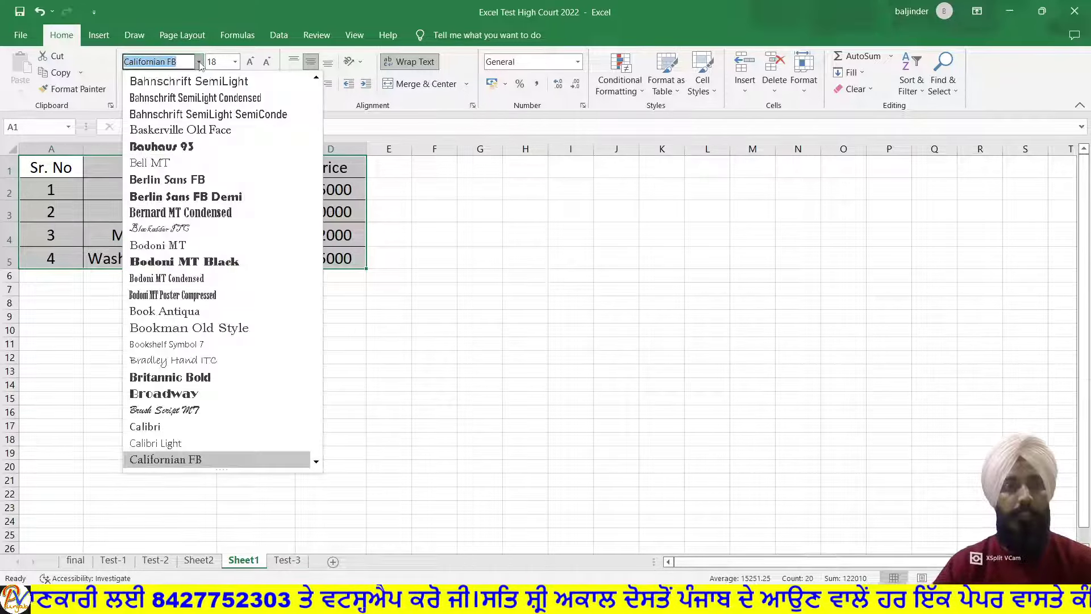
left_click(199, 63)
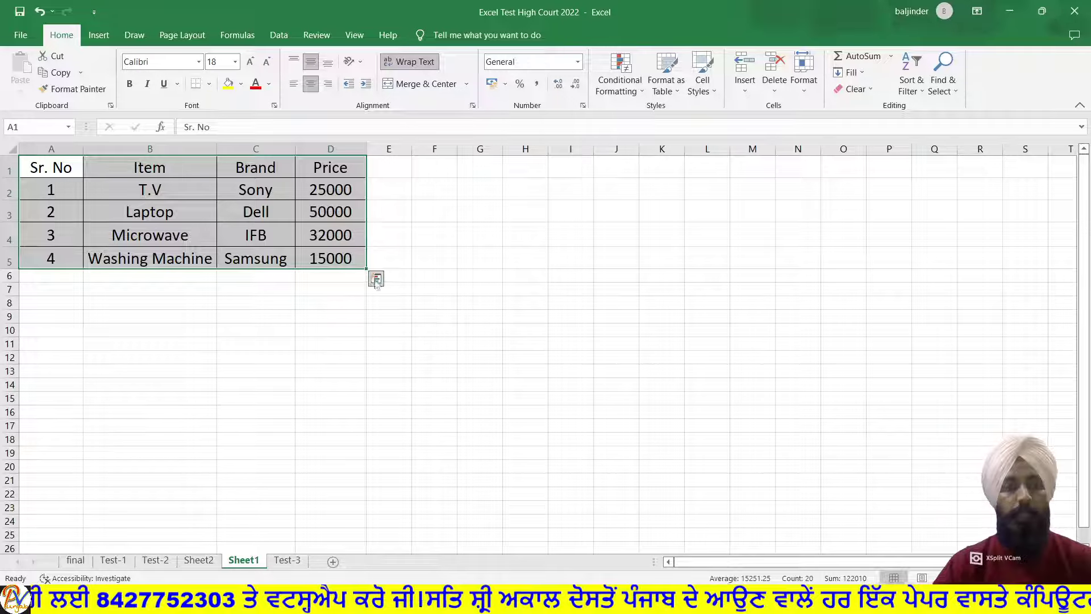
left_click(382, 309)
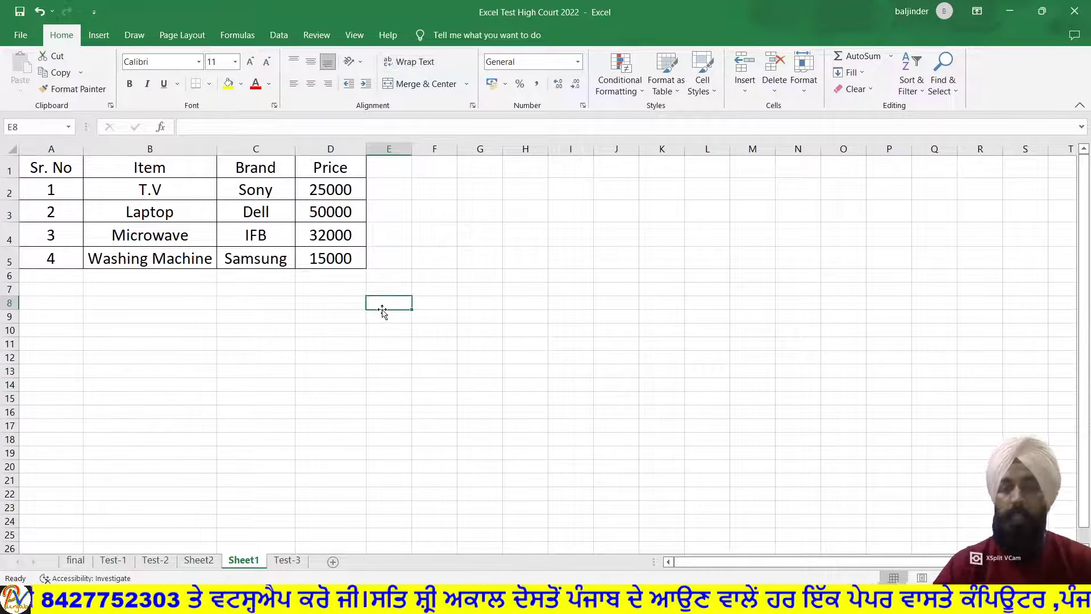
key("alt+Tab")
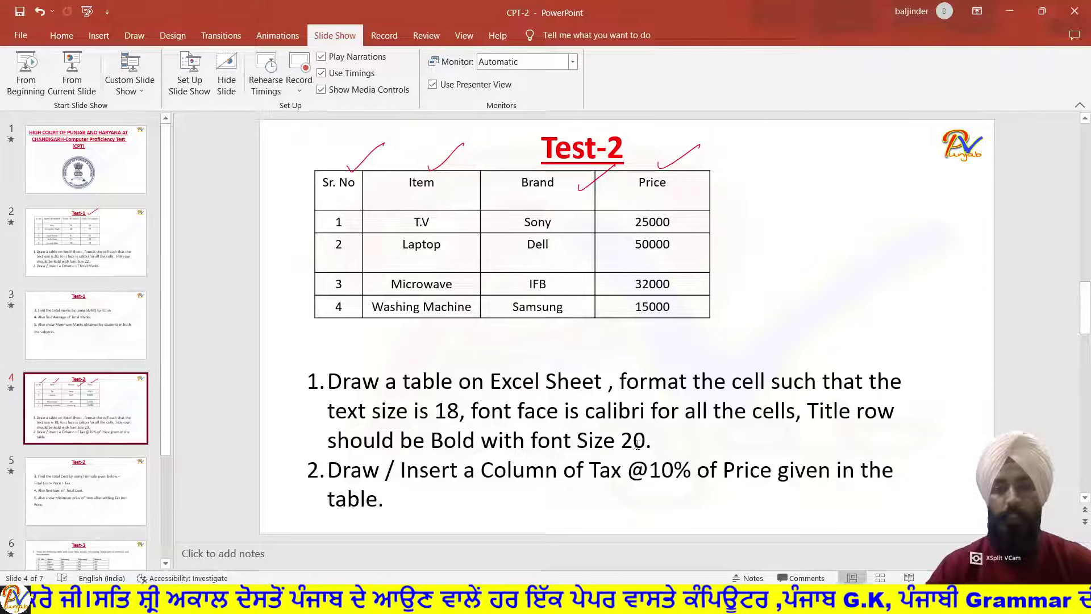
- Make the title row A1:D1 bold at font size 20, then recheck the slide instructions
key("alt+Tab")
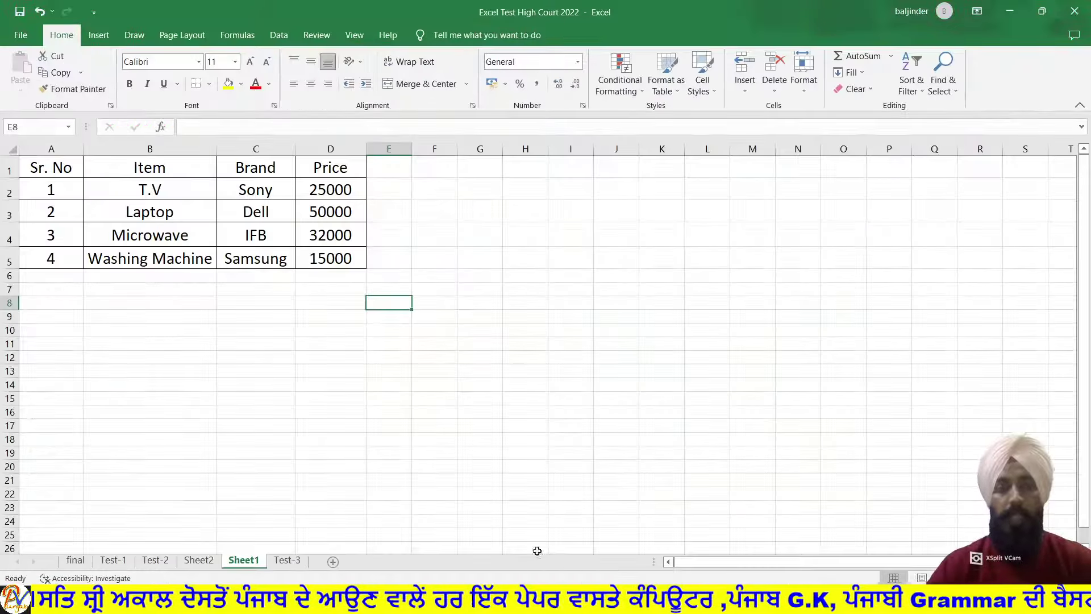
left_click_drag(53, 171, 324, 167)
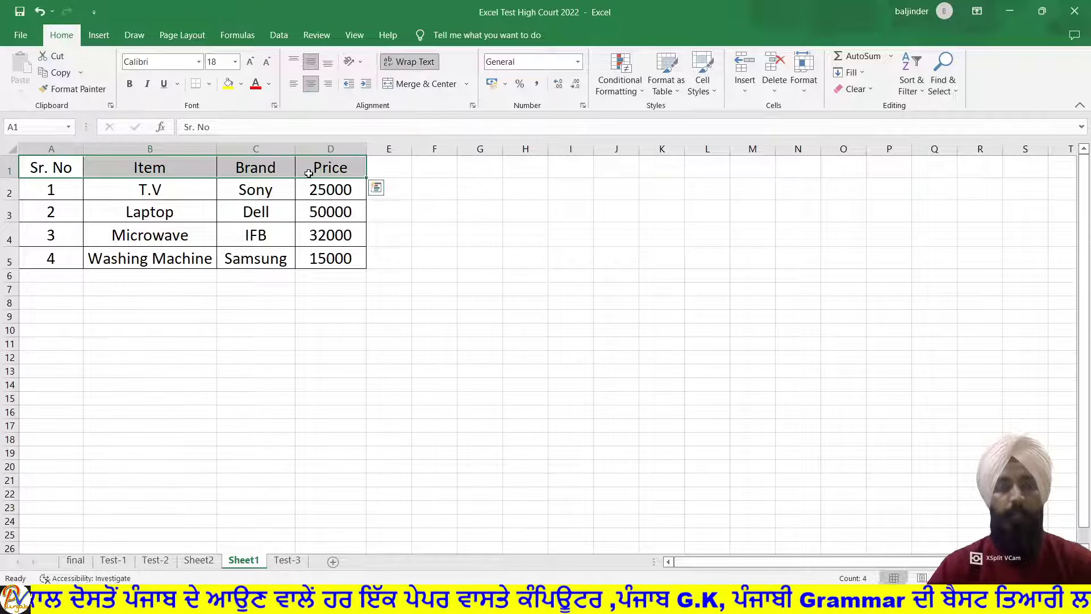
left_click(130, 84)
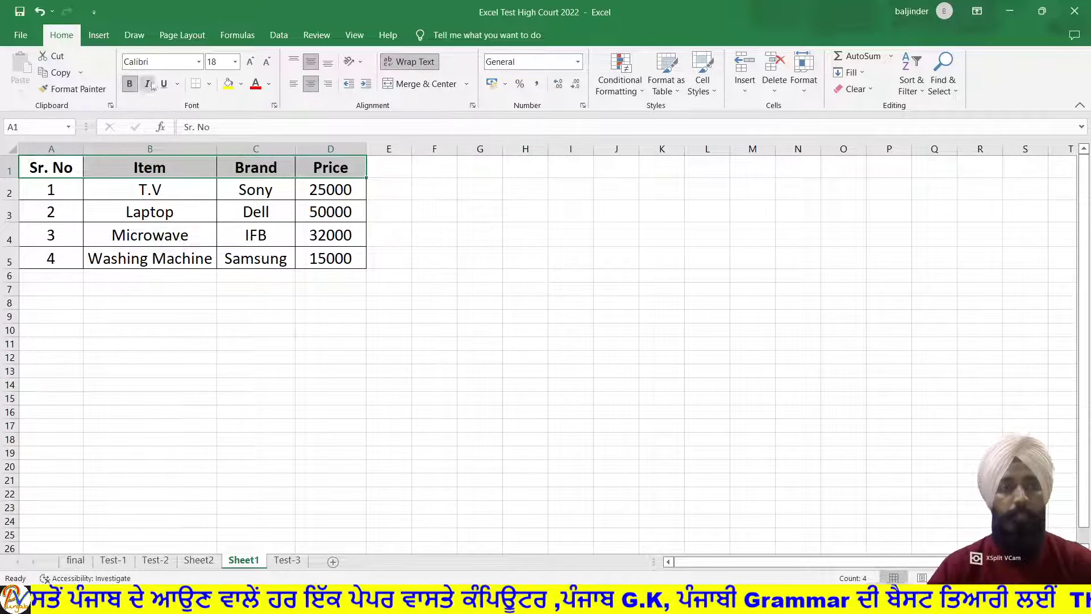
left_click(236, 62)
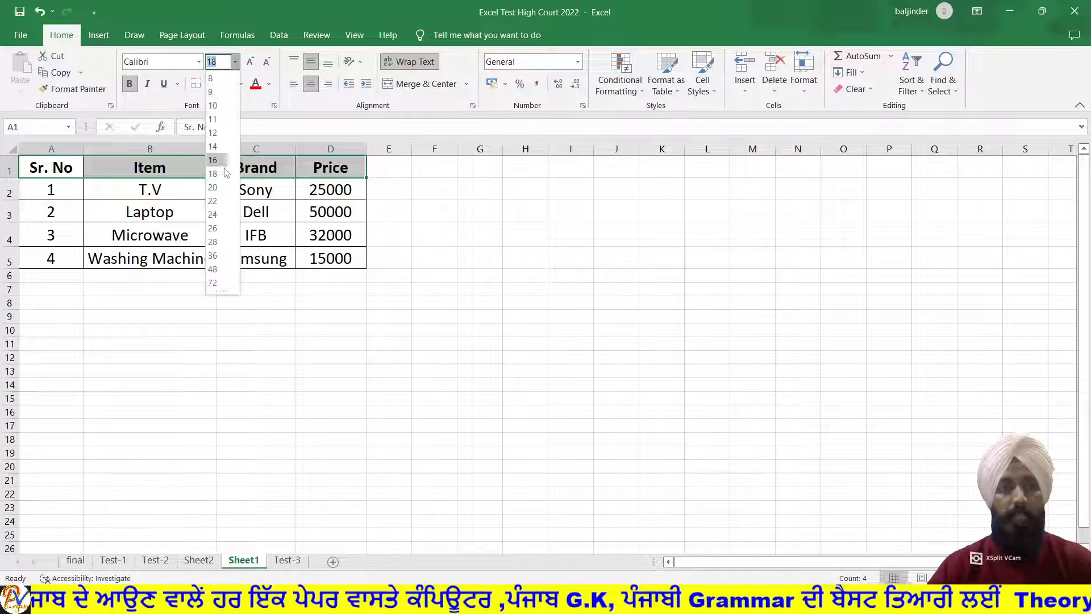
left_click(220, 185)
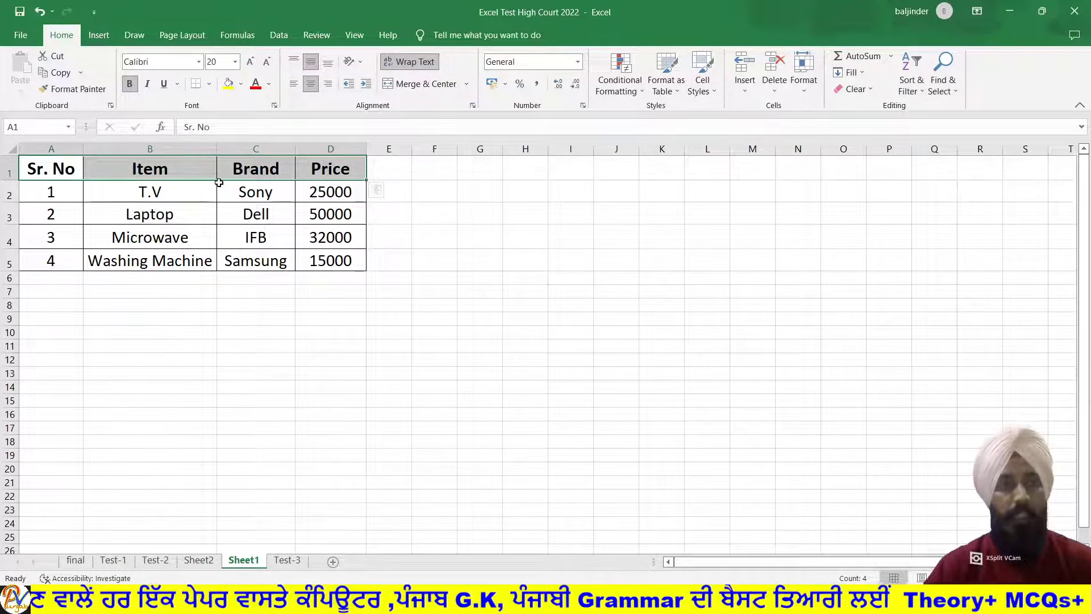
left_click(252, 305)
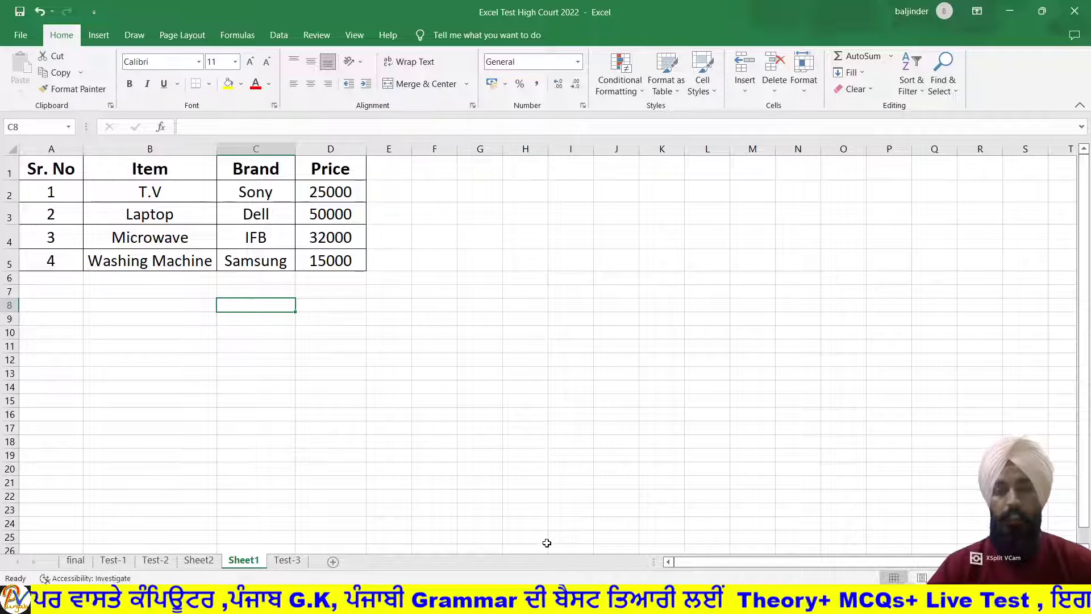
key("alt+Tab")
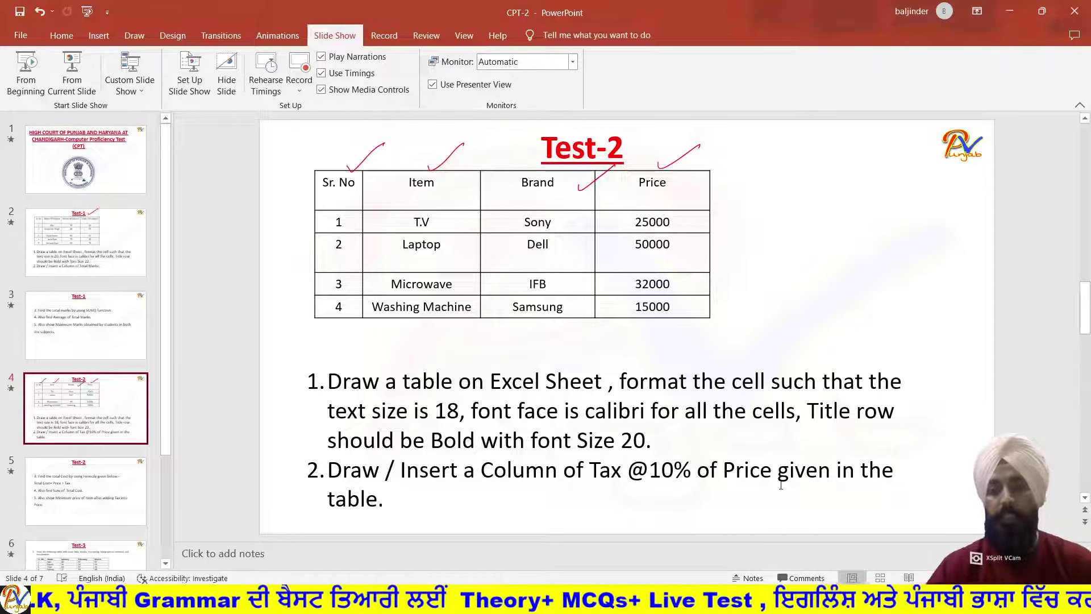
key("alt+Tab")
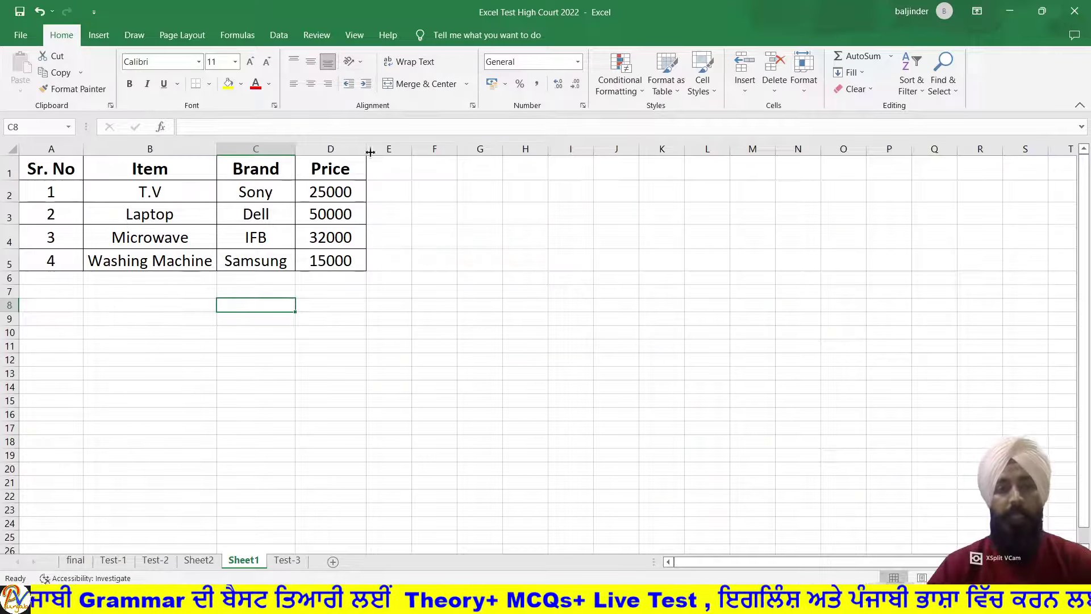
- Add a 'Tax' heading in E1 and apply All Borders to D1:E5
left_click(381, 170)
type("Tax")
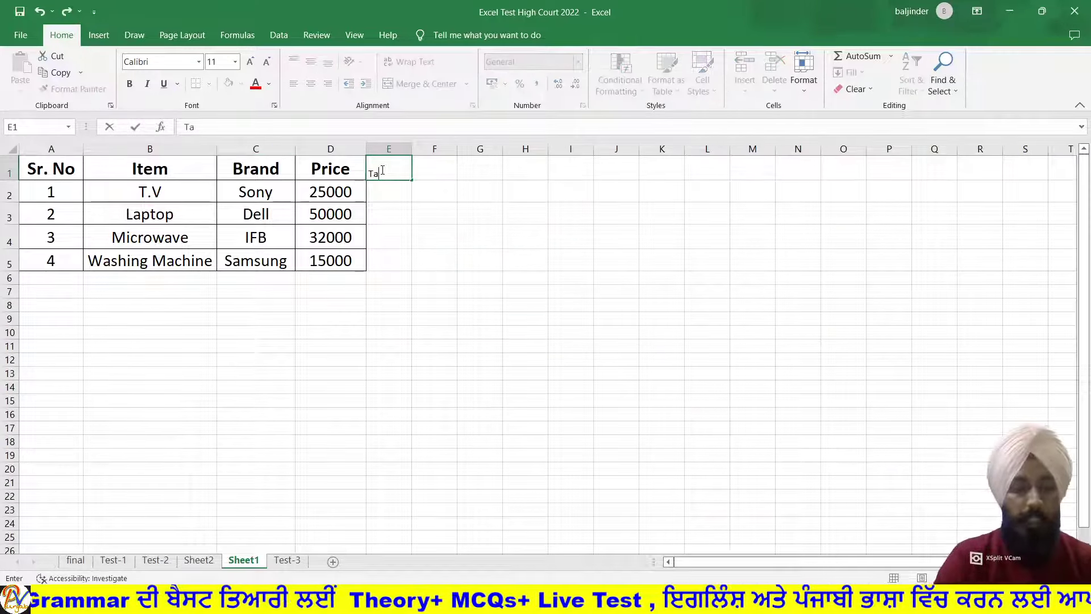
key("Return")
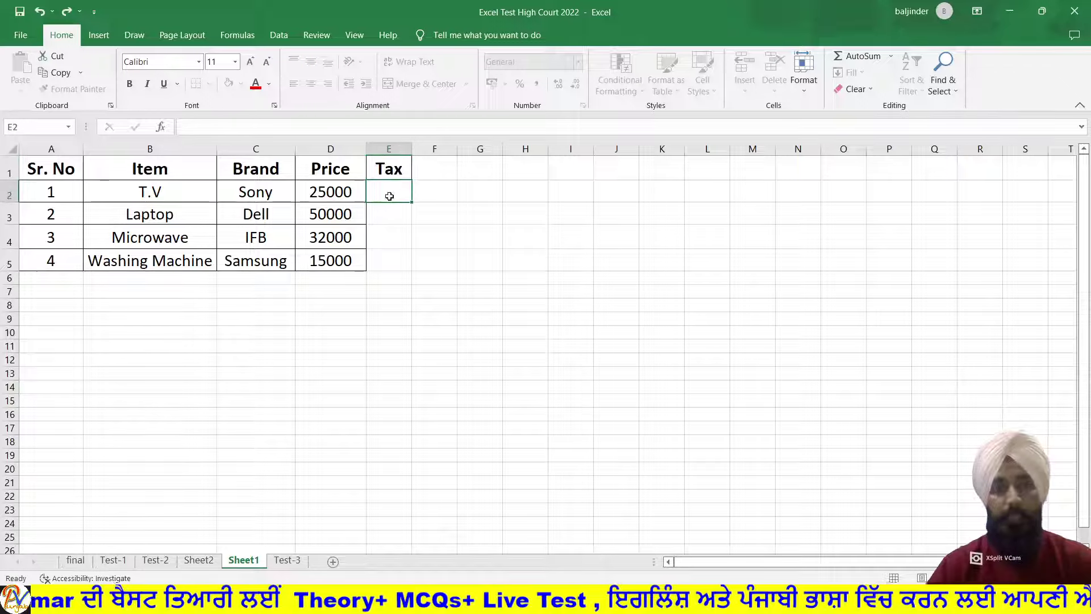
left_click_drag(358, 165, 397, 259)
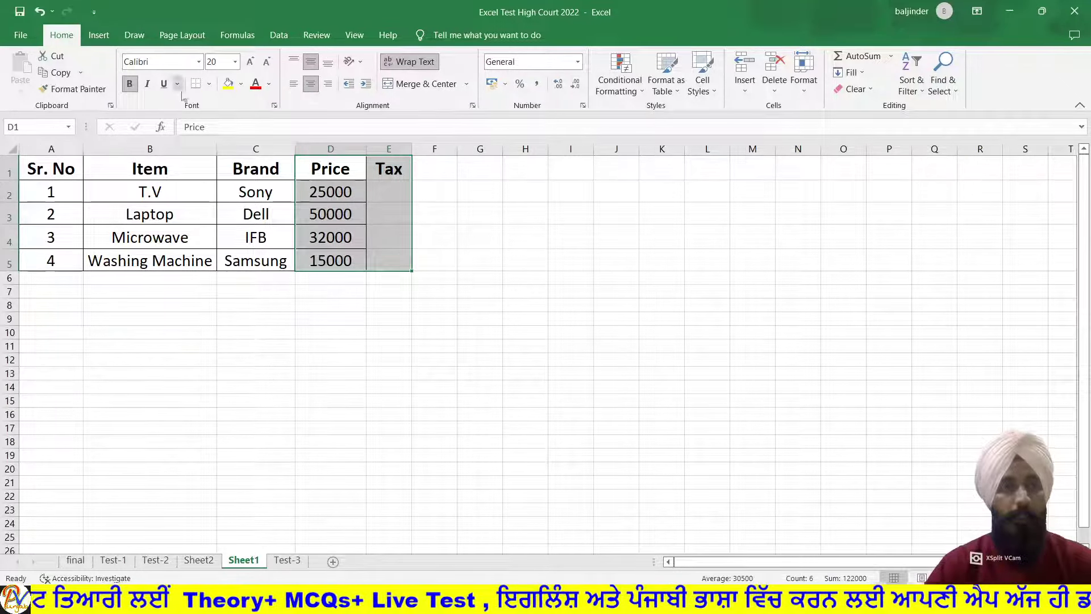
left_click(210, 85)
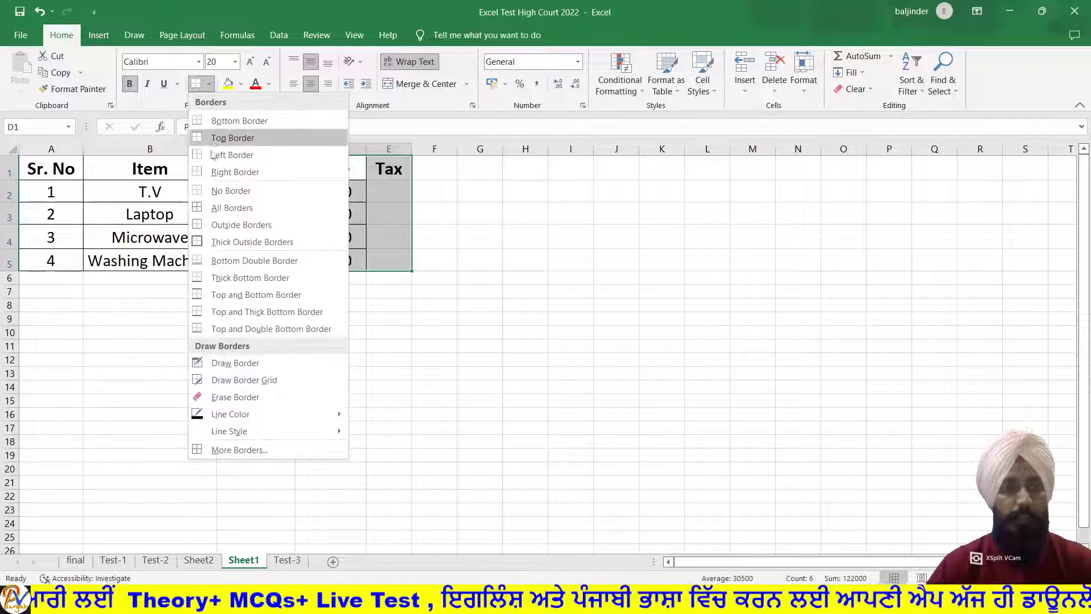
left_click(227, 208)
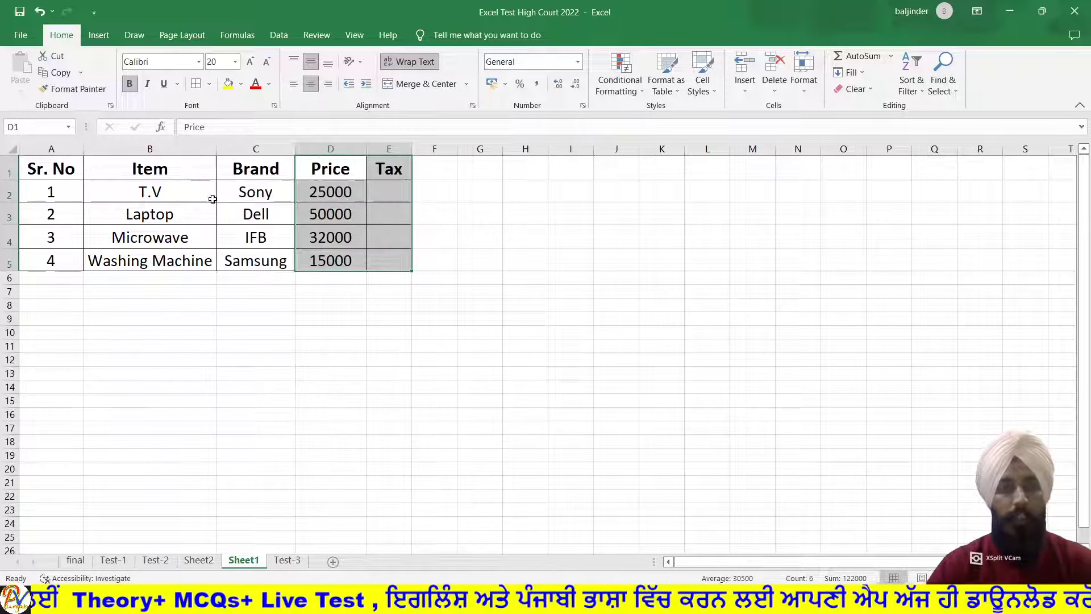
left_click(461, 234)
- Set the empty tax cells E2:E5 to font size 18 and select E2
left_click_drag(392, 200, 390, 258)
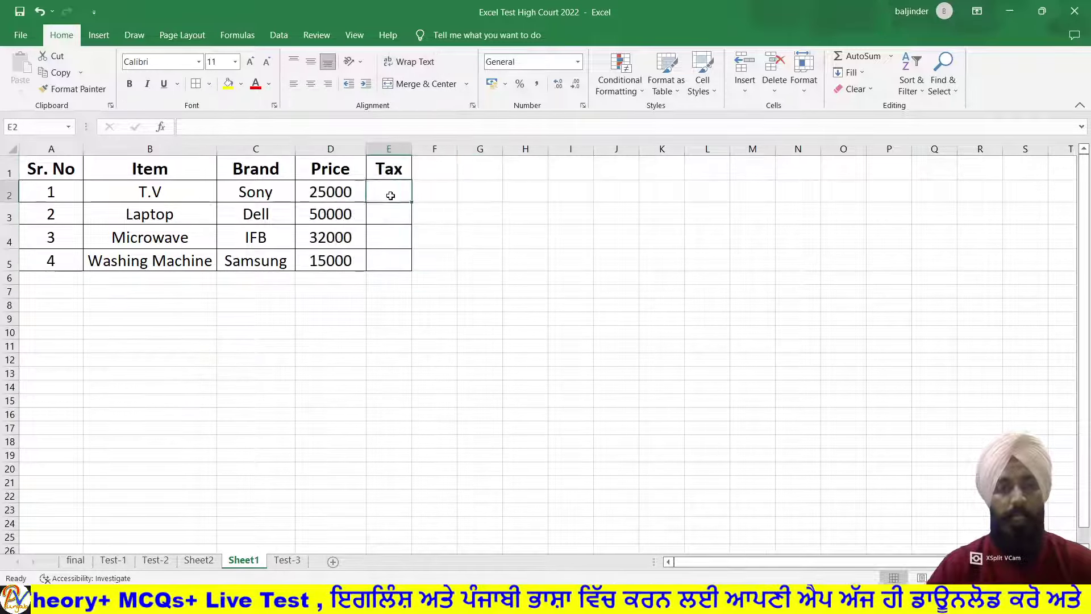
left_click(234, 62)
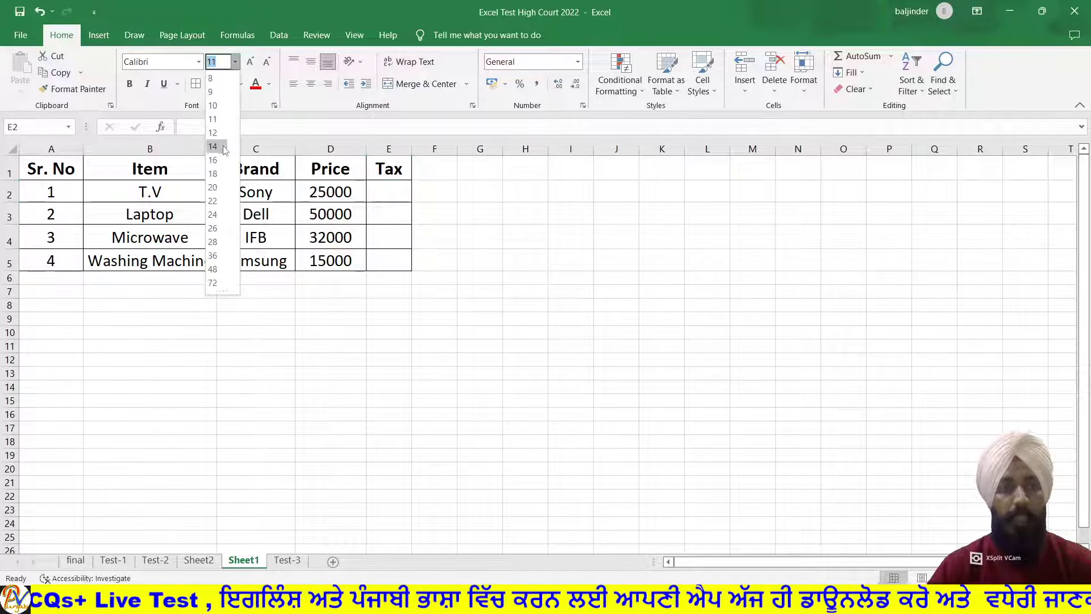
left_click(219, 172)
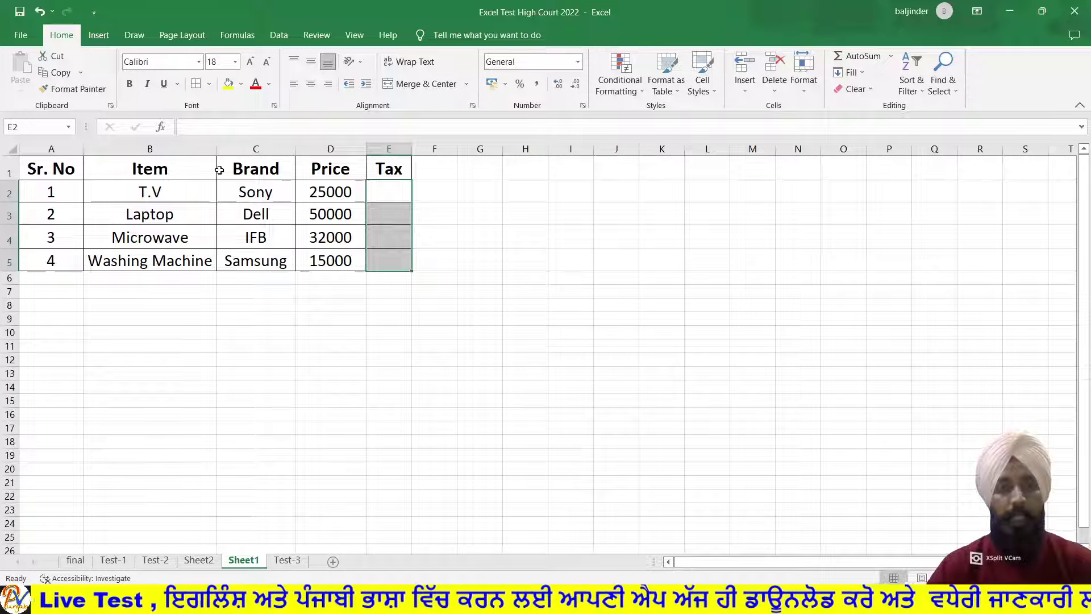
left_click(465, 224)
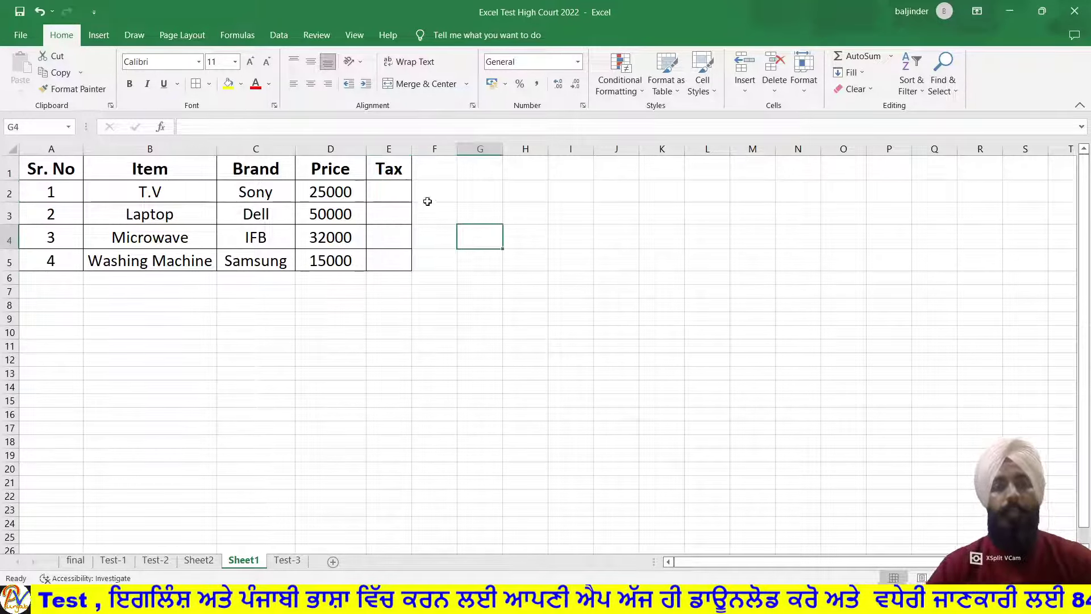
left_click(391, 191)
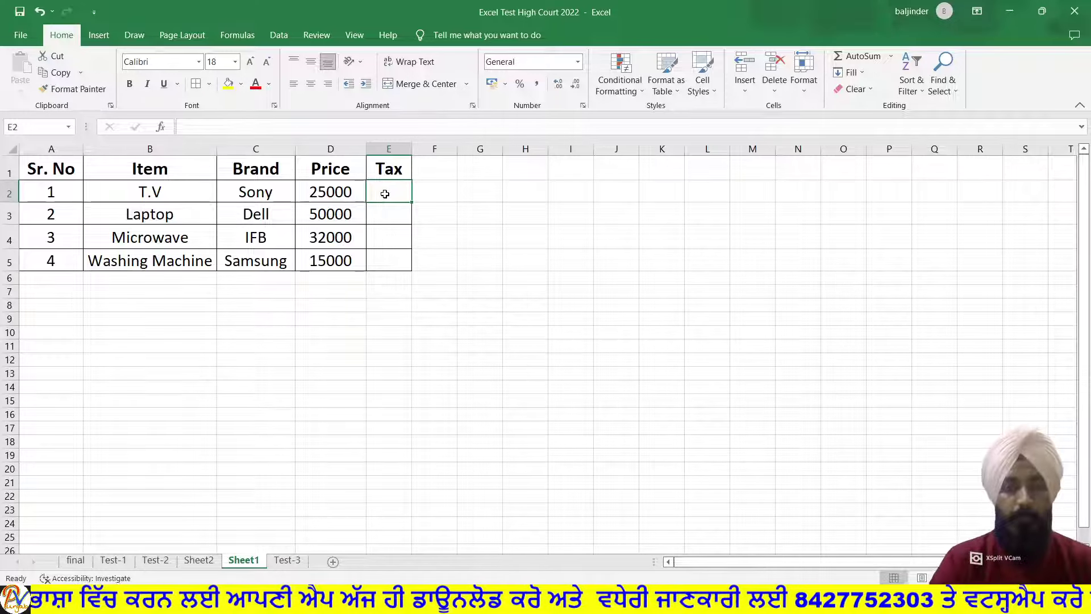
- Enter =D2*10% in E2 and fill it down to E5 (2500, 5000, 3200, 1500)
type("=")
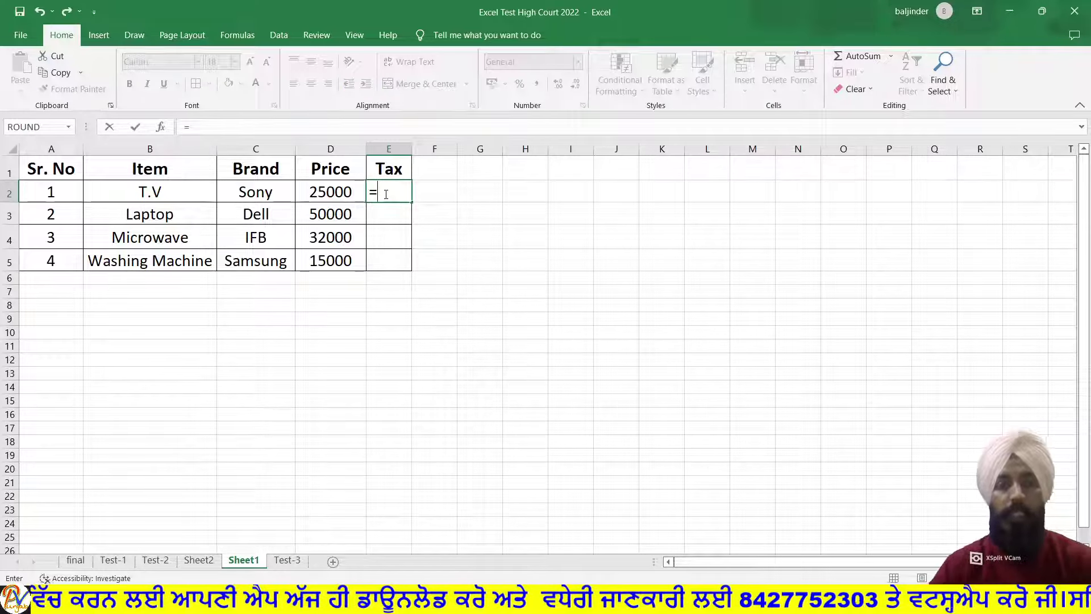
left_click(338, 191)
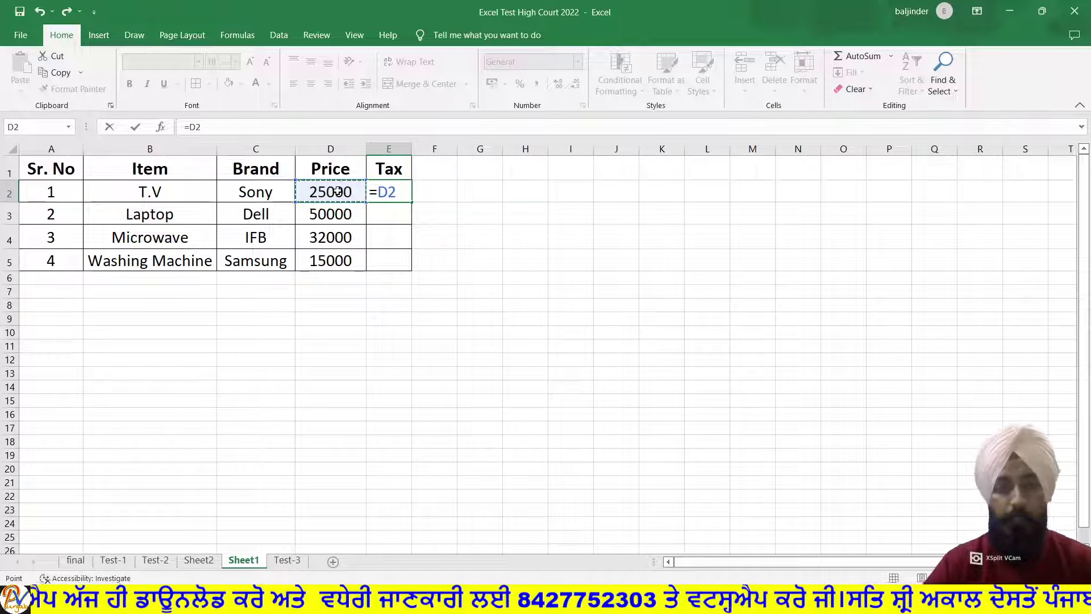
type("*1")
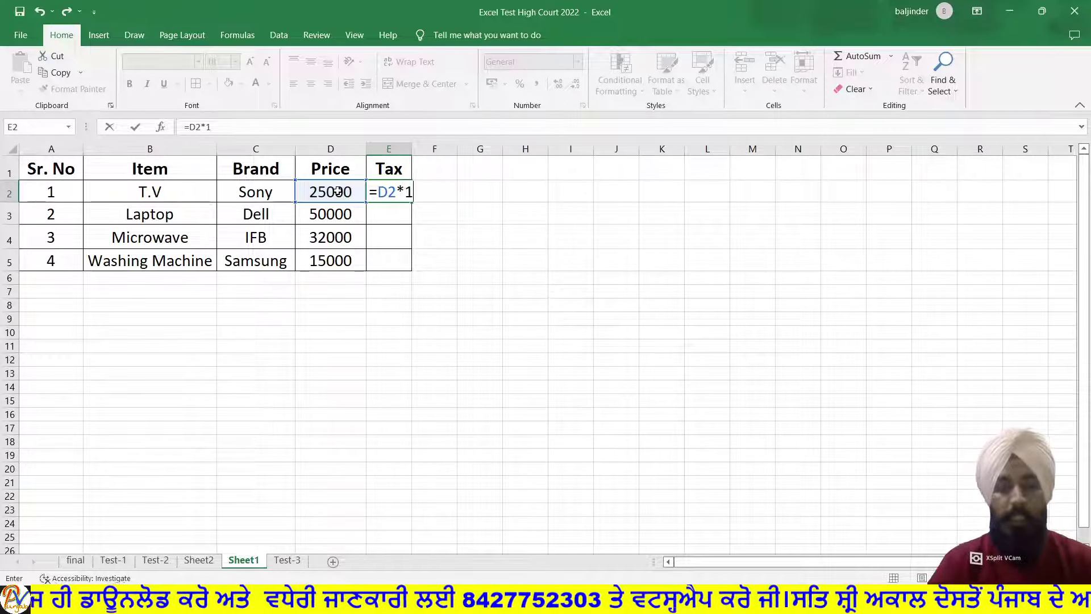
type("0")
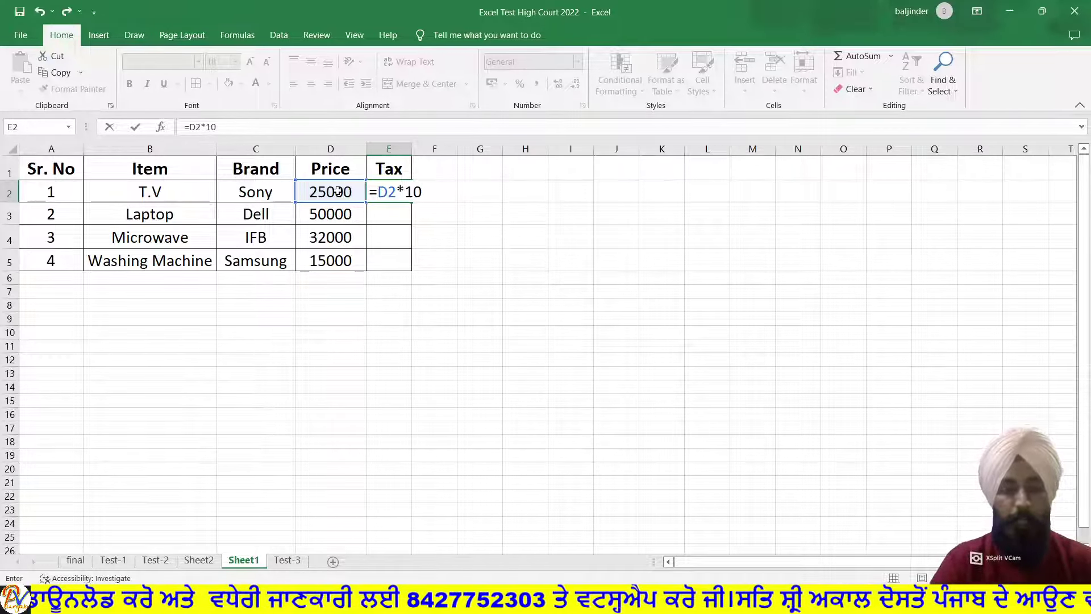
type("%")
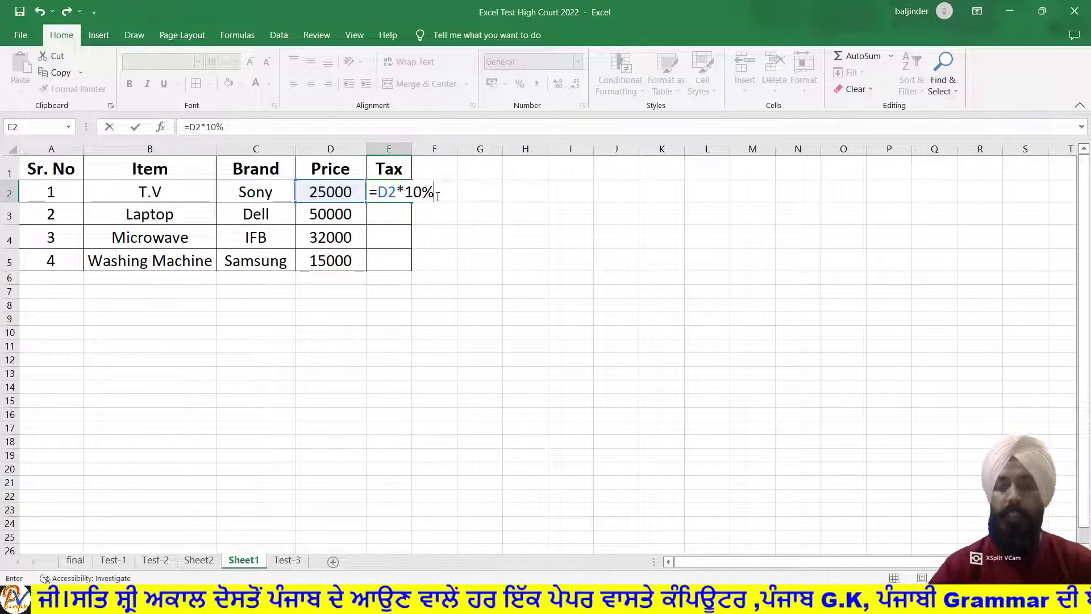
key("Return")
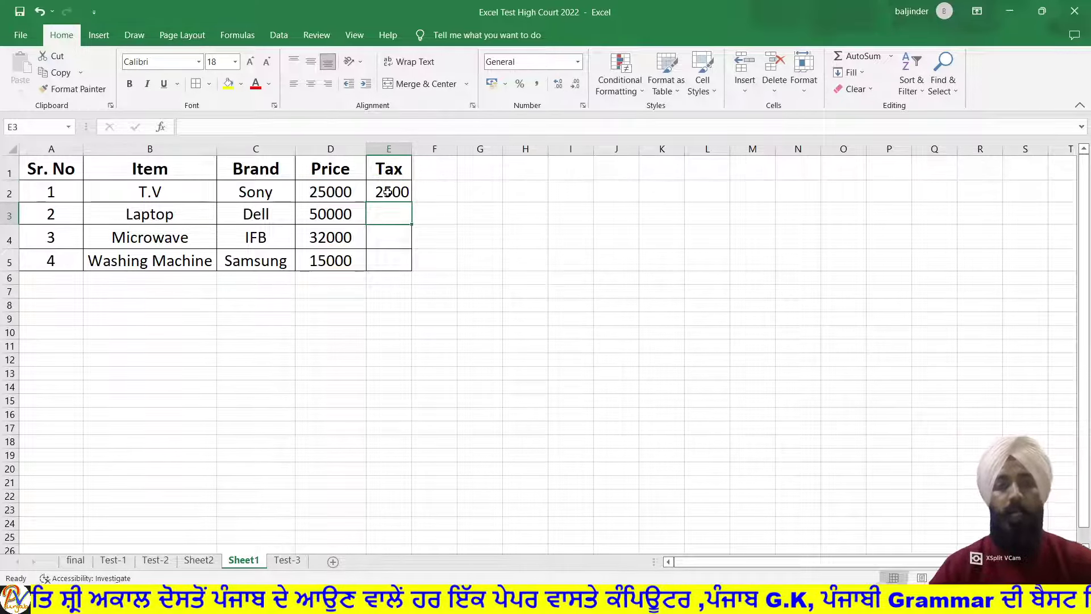
left_click(387, 192)
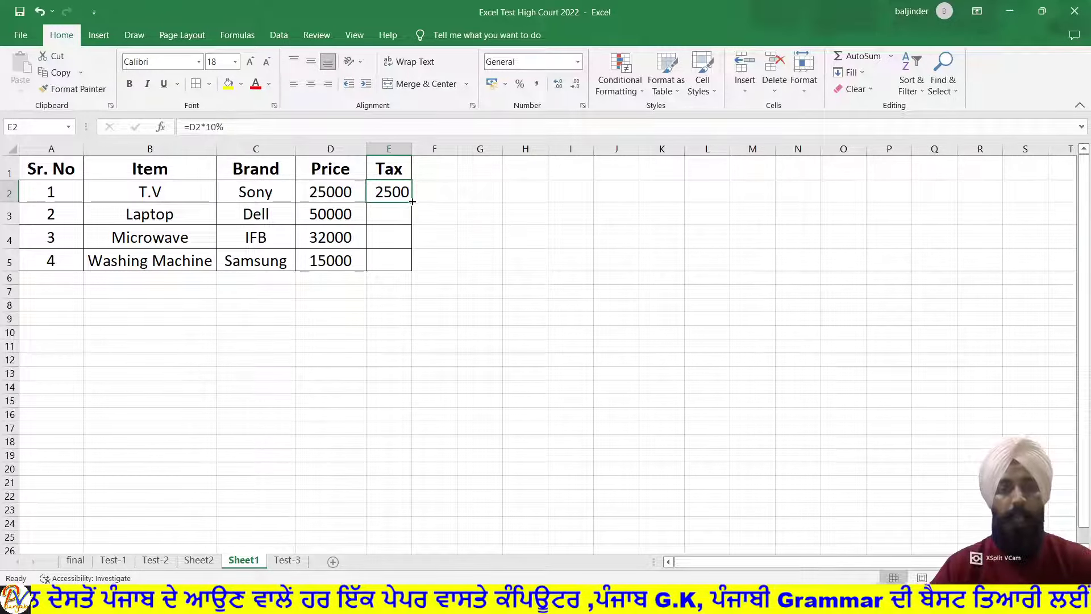
left_click_drag(412, 201, 412, 263)
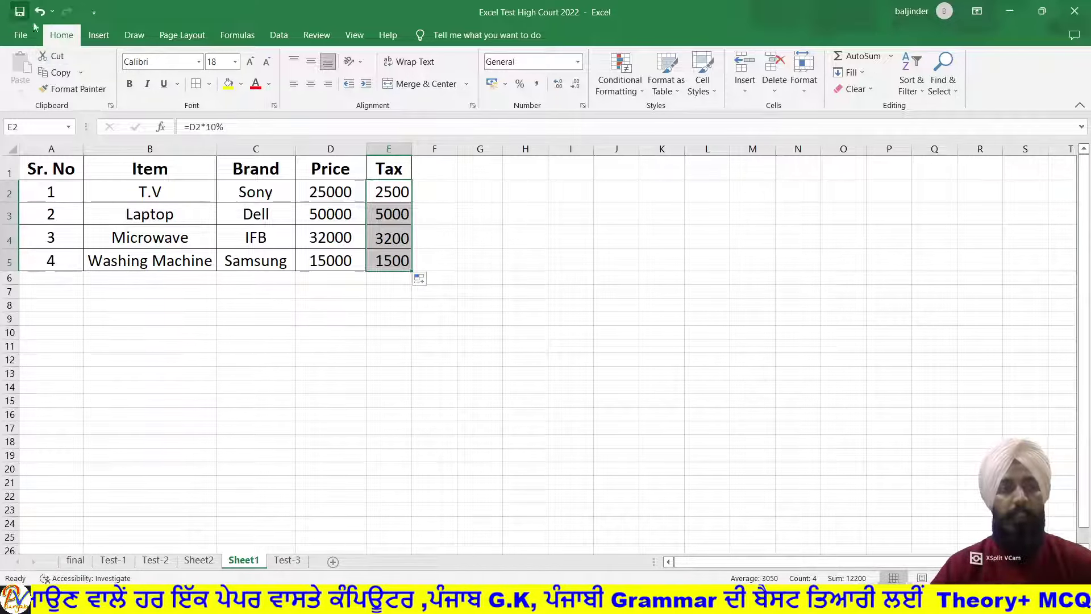
left_click(507, 253)
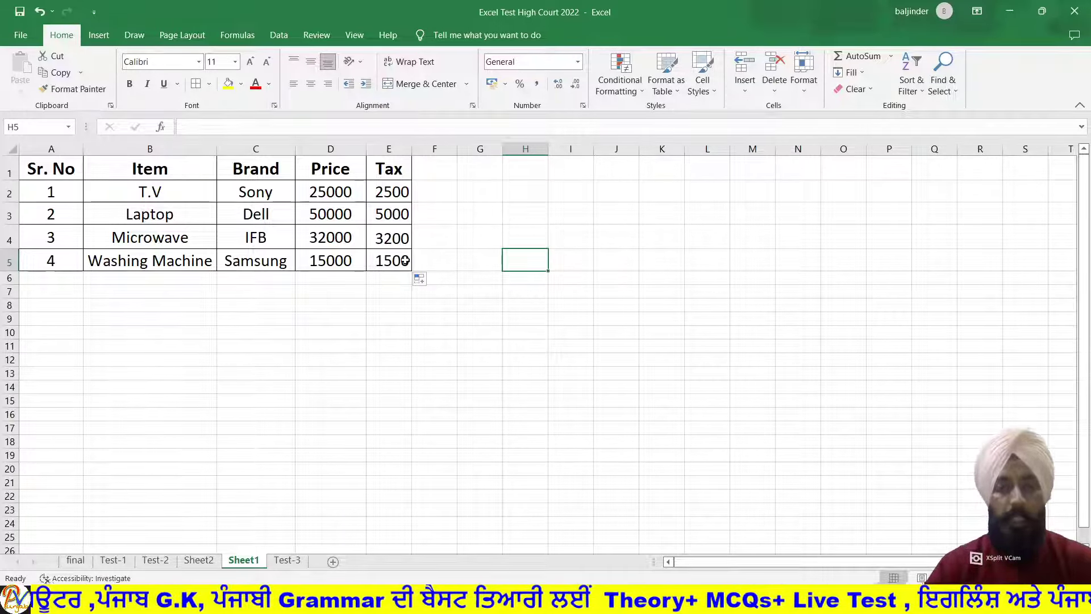
key("alt+Tab")
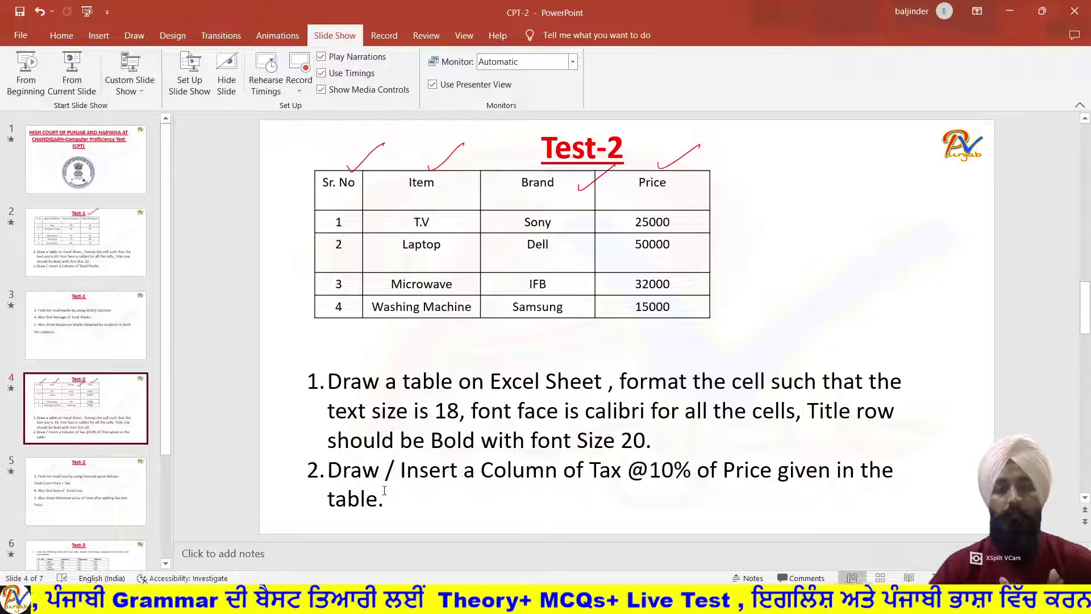
- Go to slide 5 to read the Total Cost, sum and minimum price tasks
left_click(113, 492)
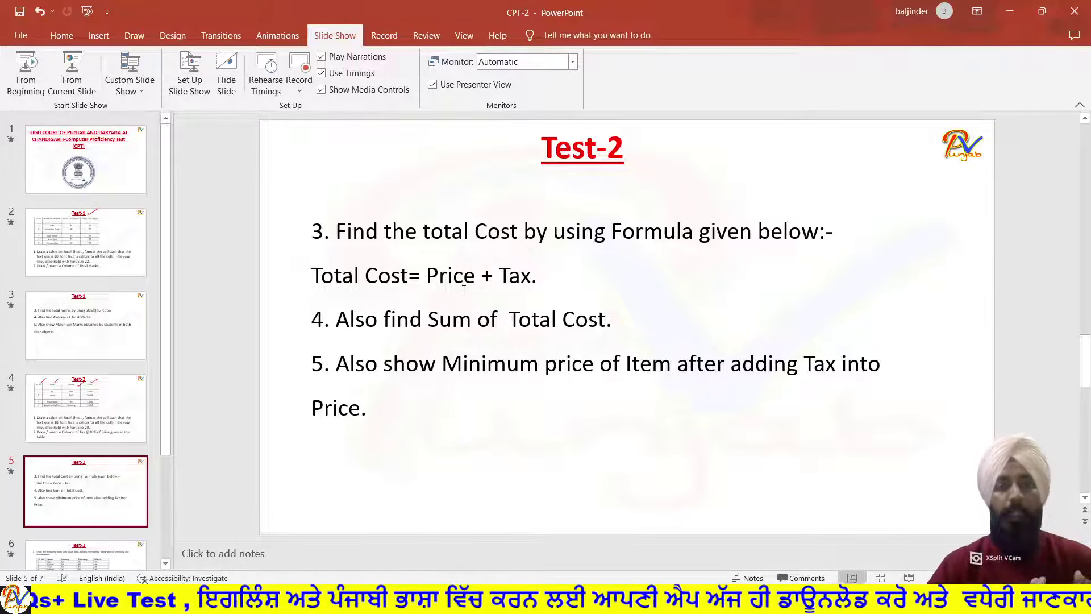
- Back in Excel, add a 'Total Cost' heading in F1 and widen column F to fit it
key("alt+Tab")
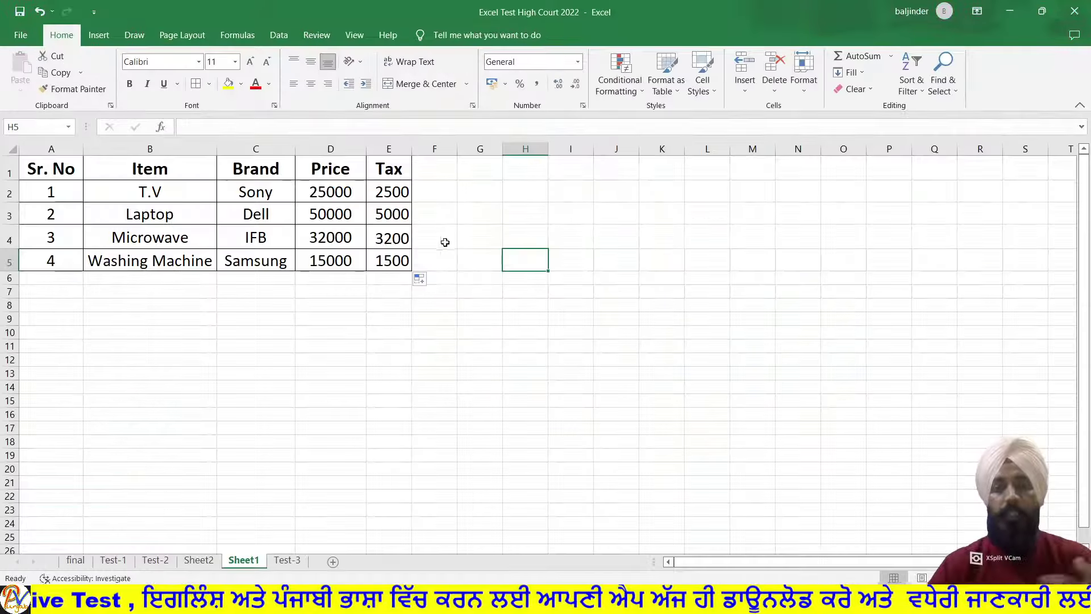
left_click(424, 175)
type("To")
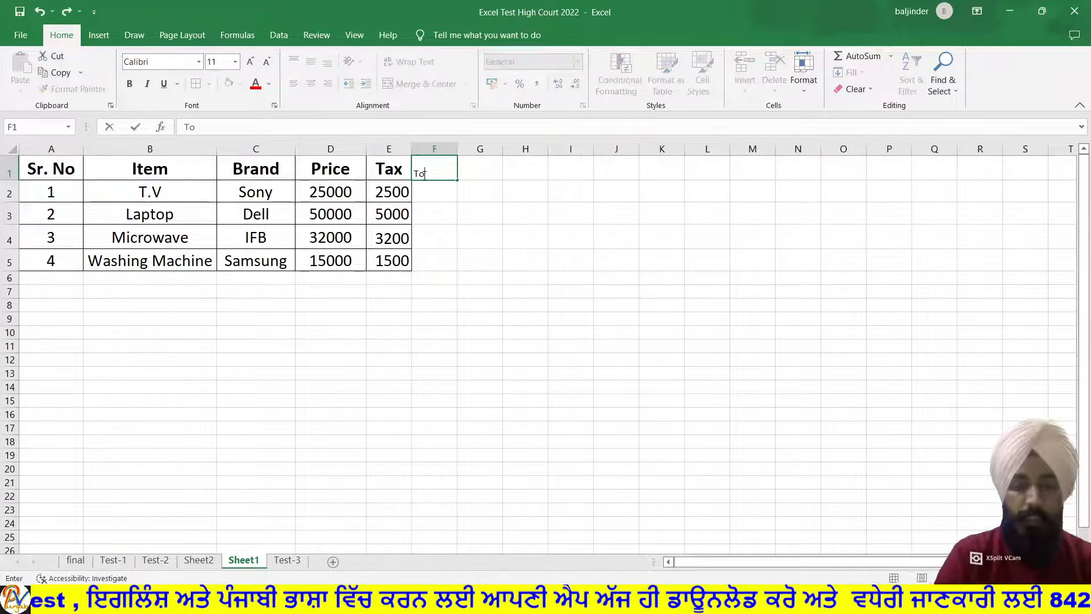
type("tal Co")
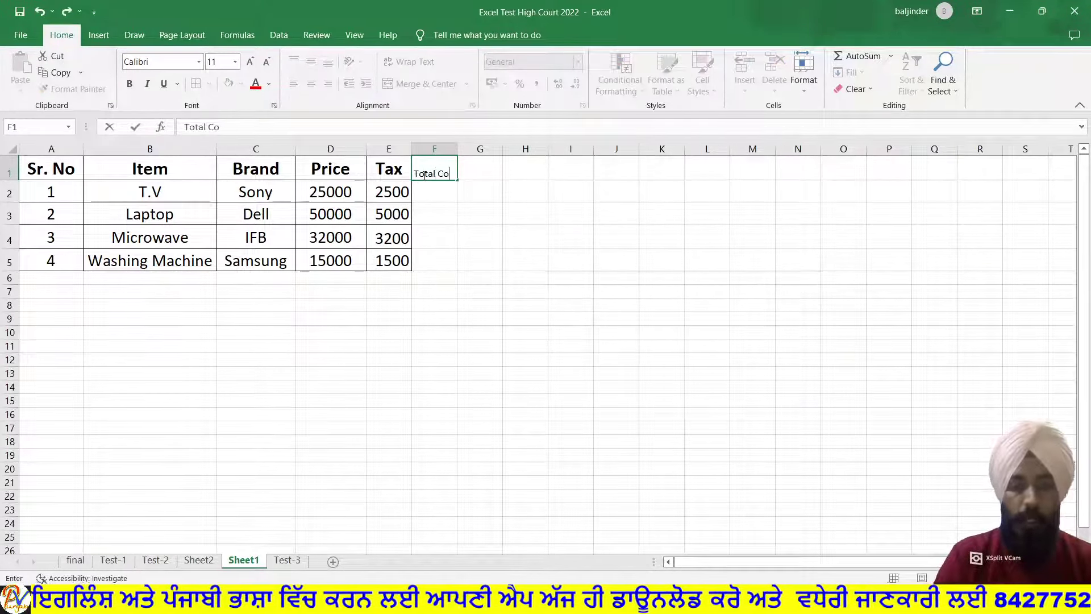
type("st")
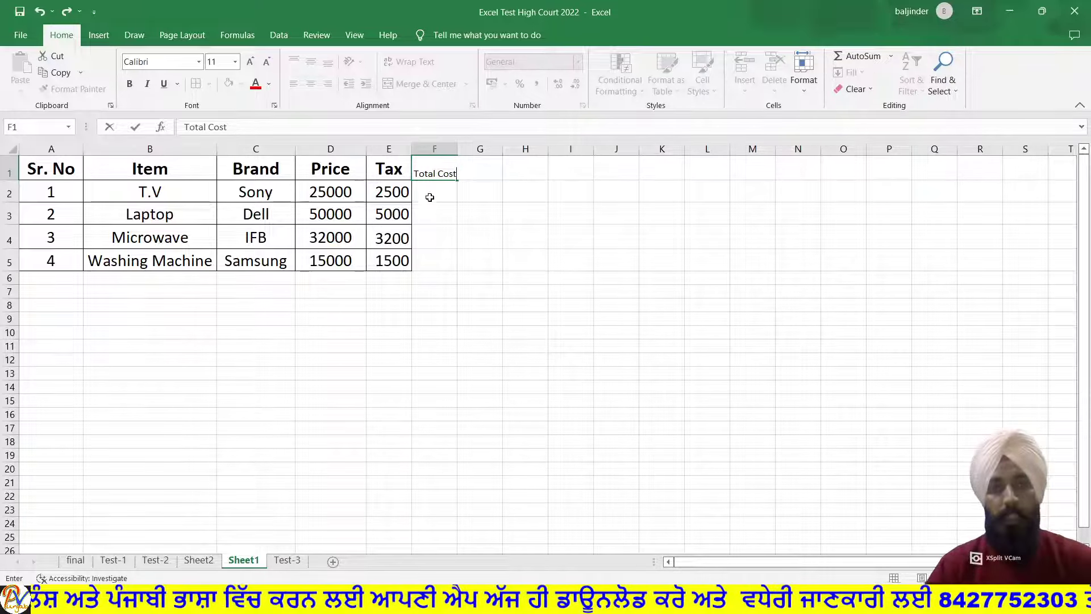
key("Return")
left_click_drag(457, 148, 481, 151)
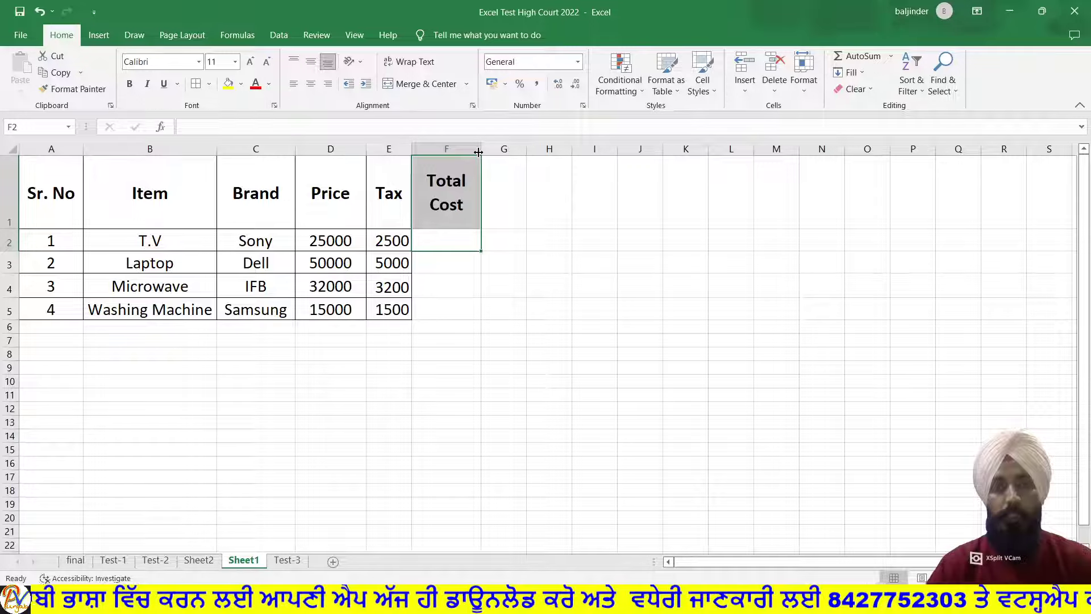
left_click_drag(478, 152, 522, 149)
- Border the Tax and Total Cost columns E1:F5, set F2:F5 to font size 18, and start F2's formula
left_click(443, 187)
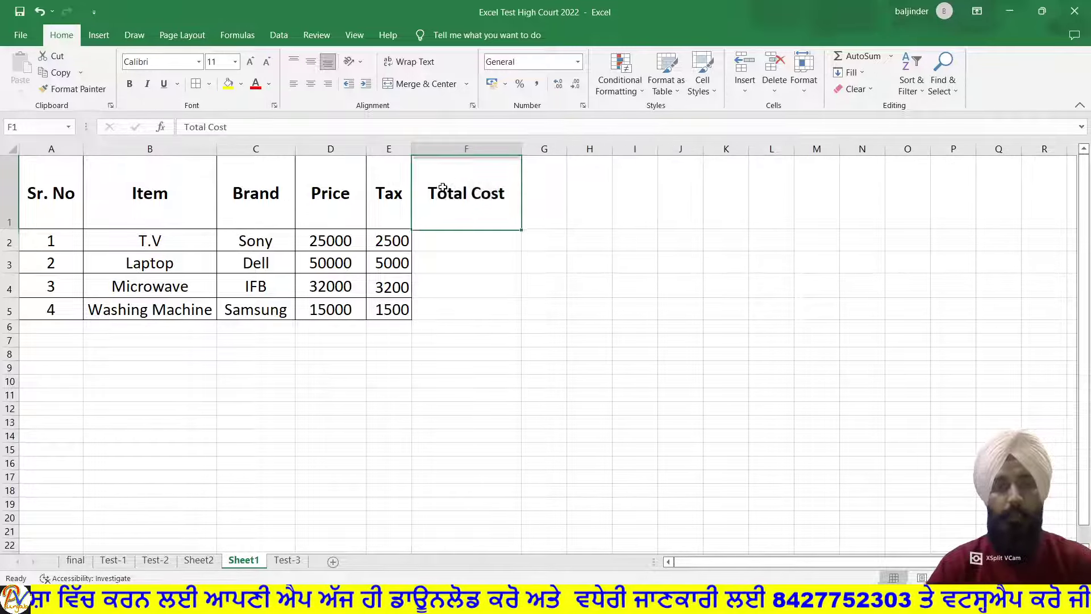
left_click(398, 203)
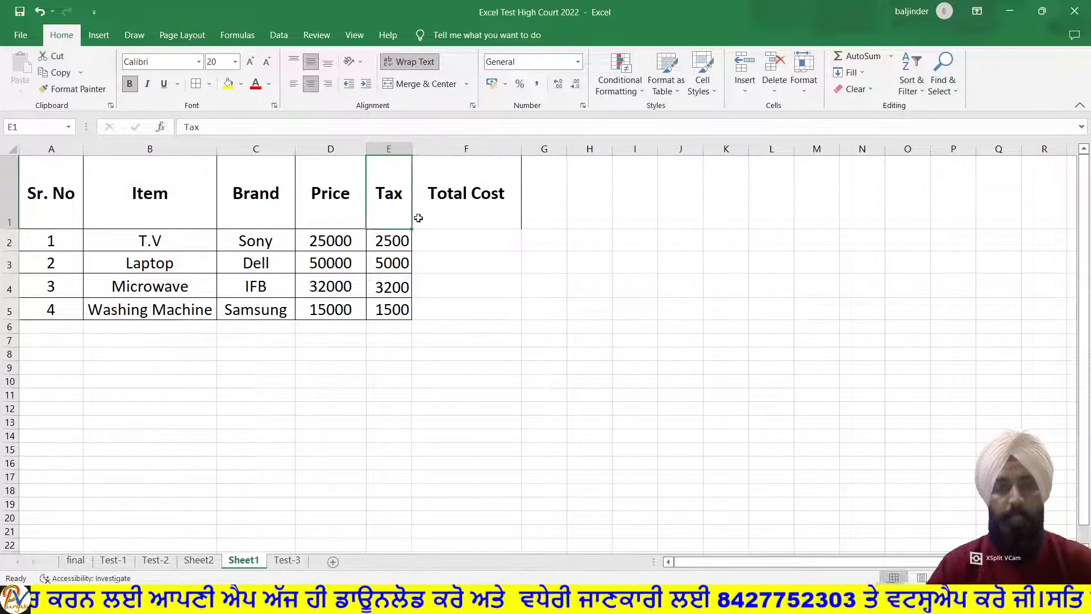
left_click_drag(418, 218, 451, 307)
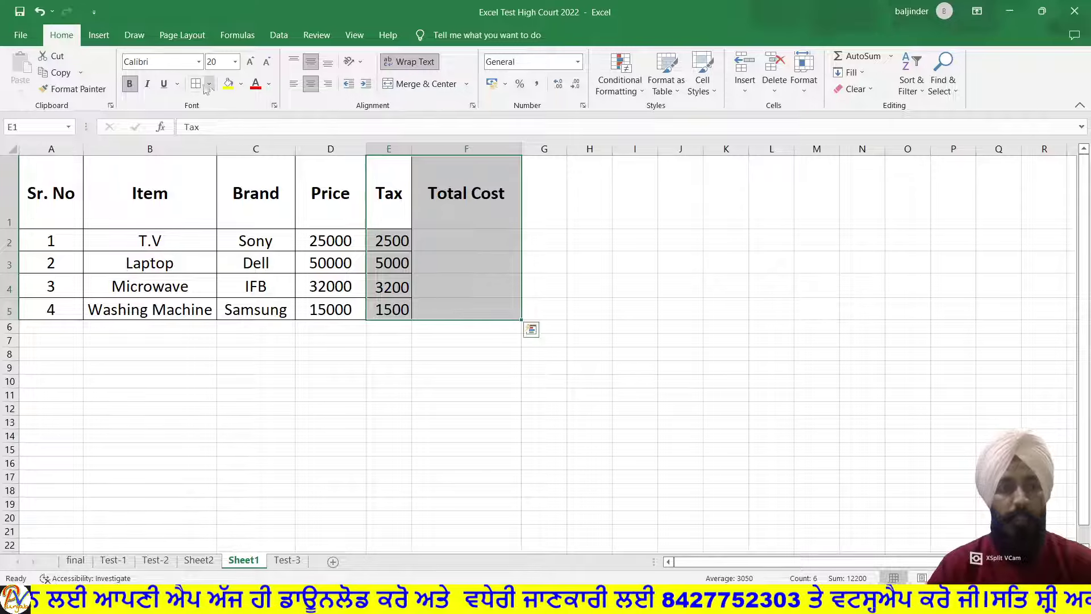
left_click_drag(442, 241, 443, 301)
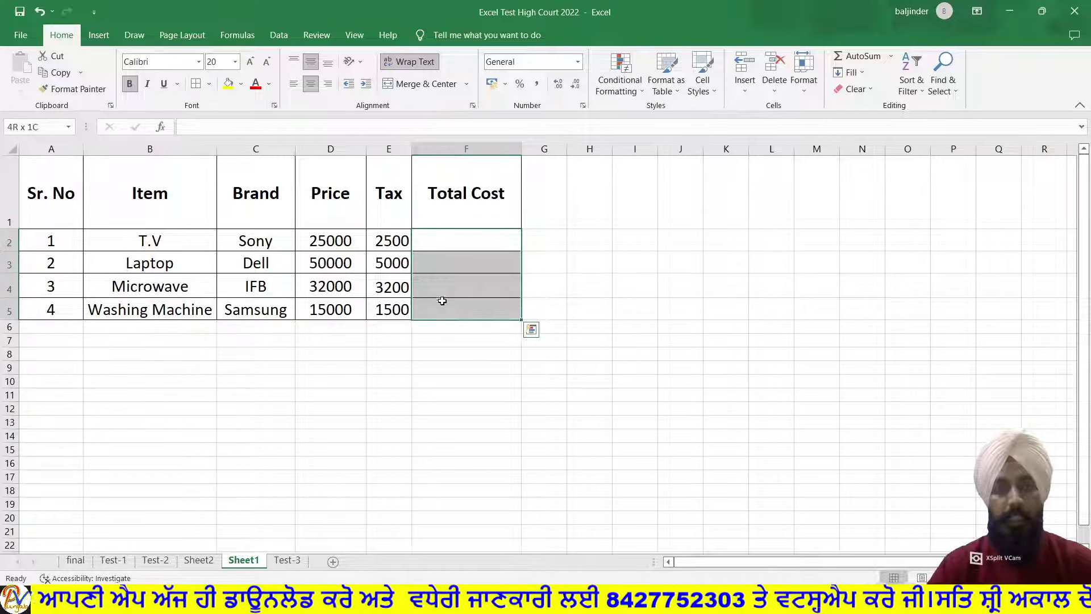
left_click(234, 62)
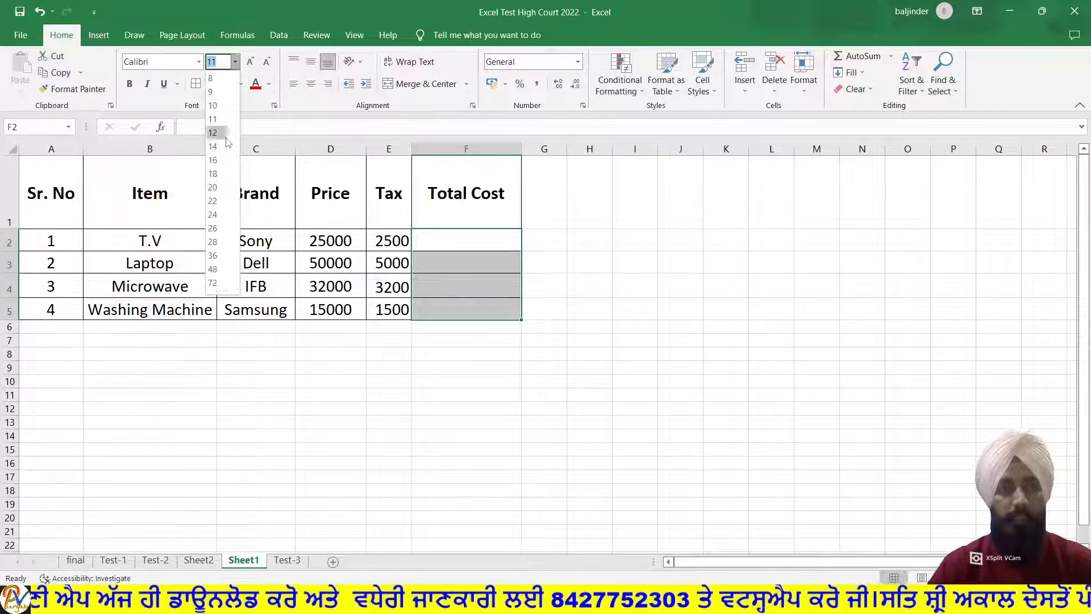
left_click(219, 172)
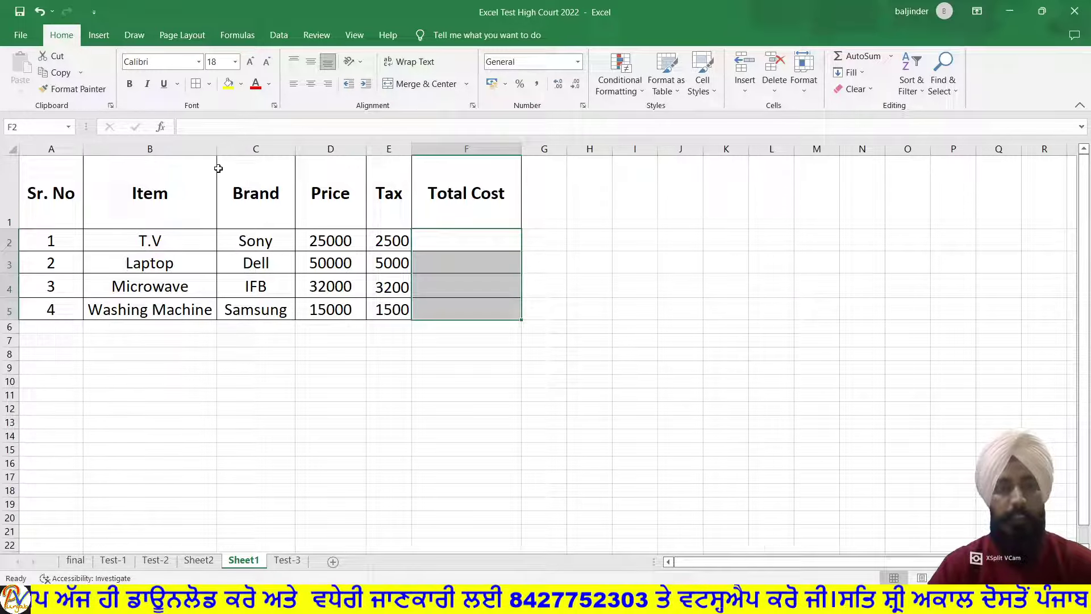
left_click(429, 230)
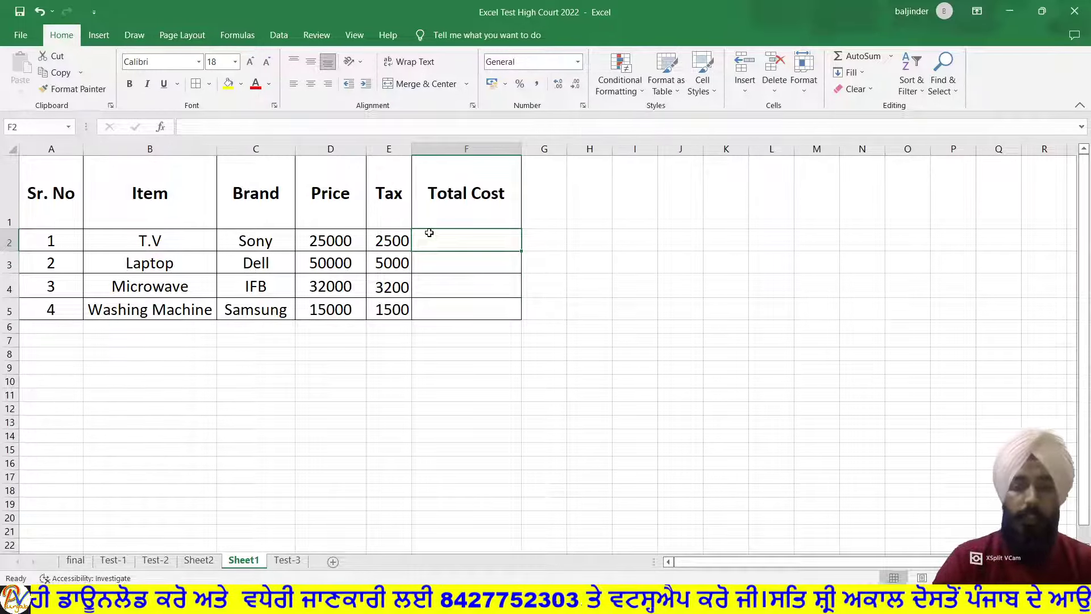
type("=")
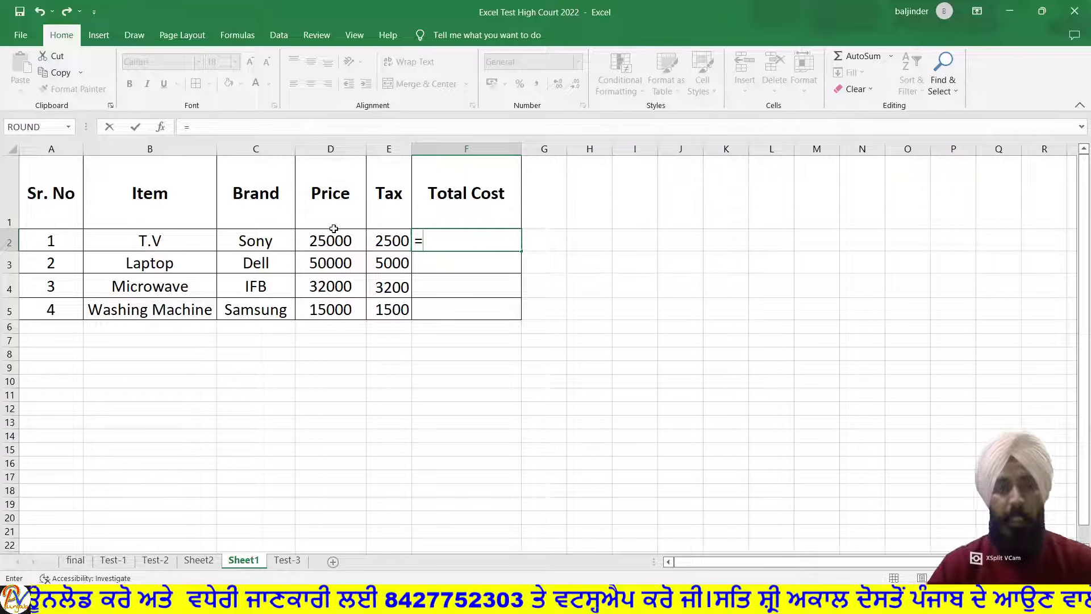
- Make F2 =D2+E2 and fill the Total Cost formula down to row 5
left_click(335, 238)
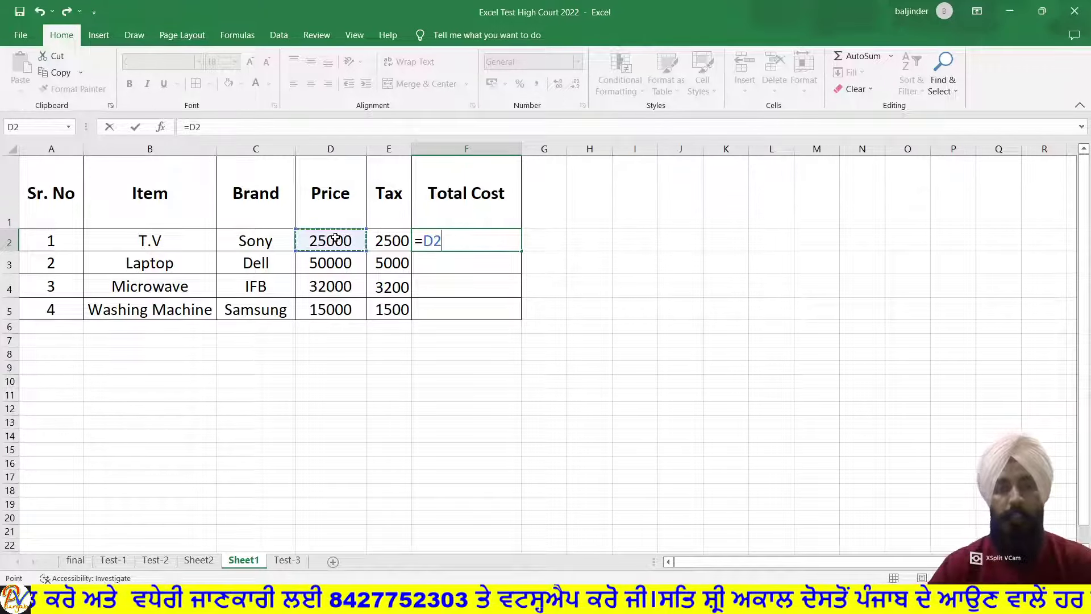
type("+")
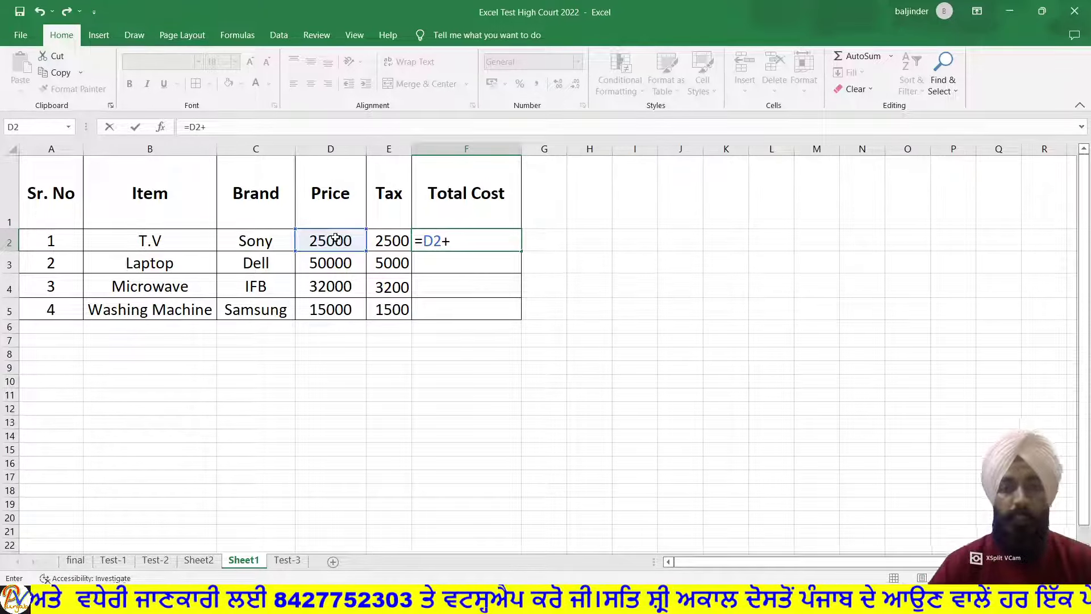
left_click(378, 239)
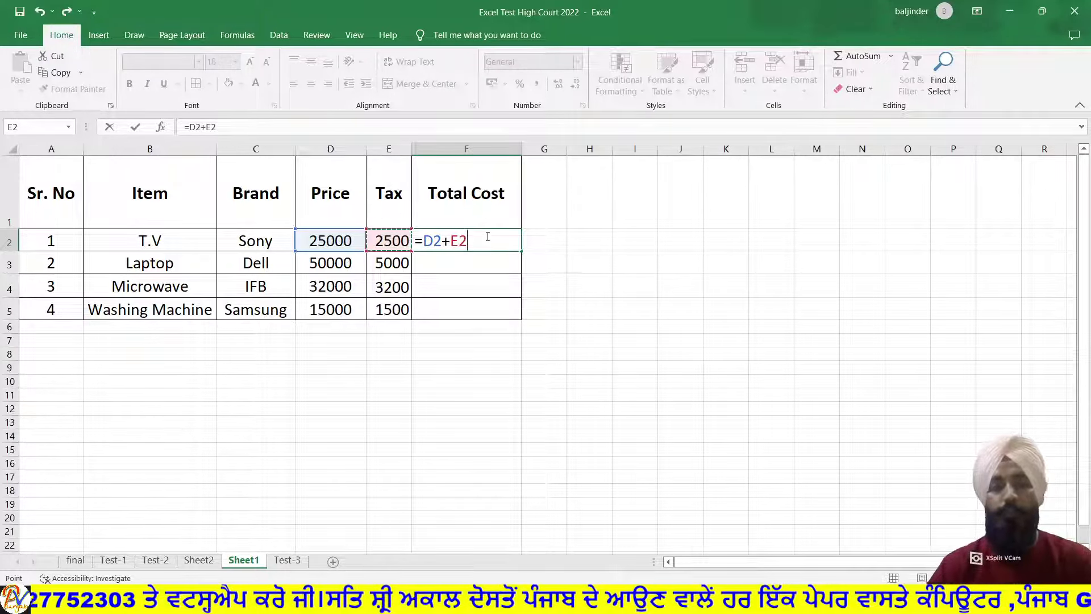
key("ctrl+Return")
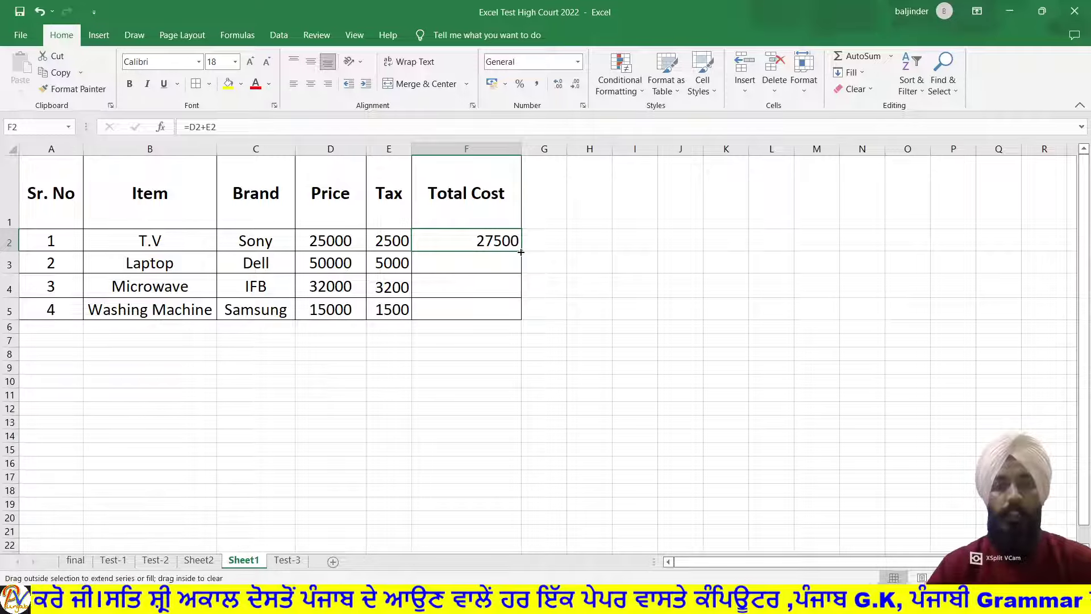
left_click_drag(521, 252, 522, 319)
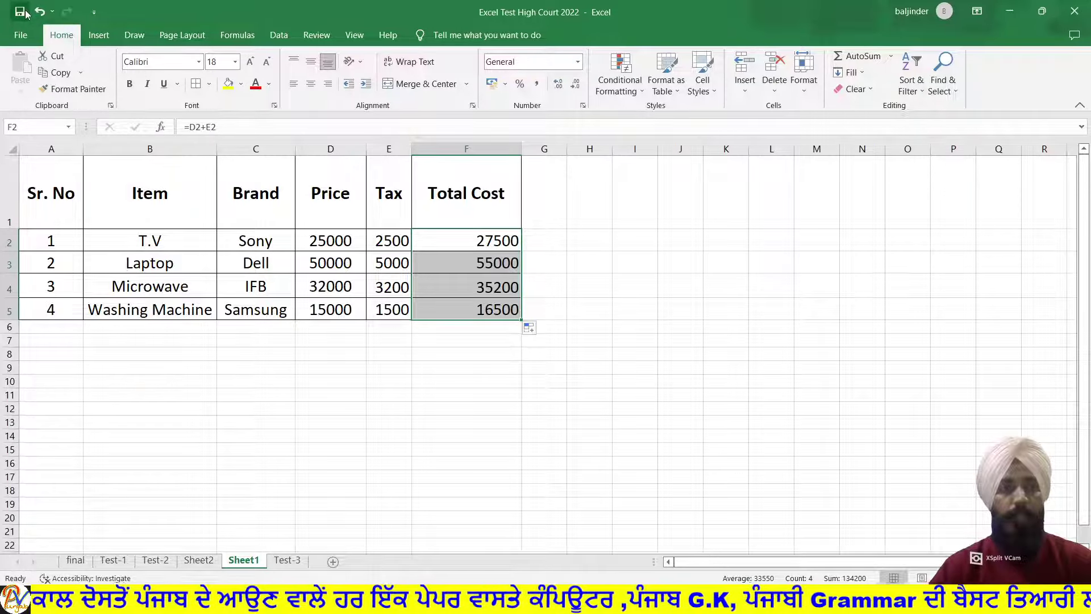
left_click(583, 314)
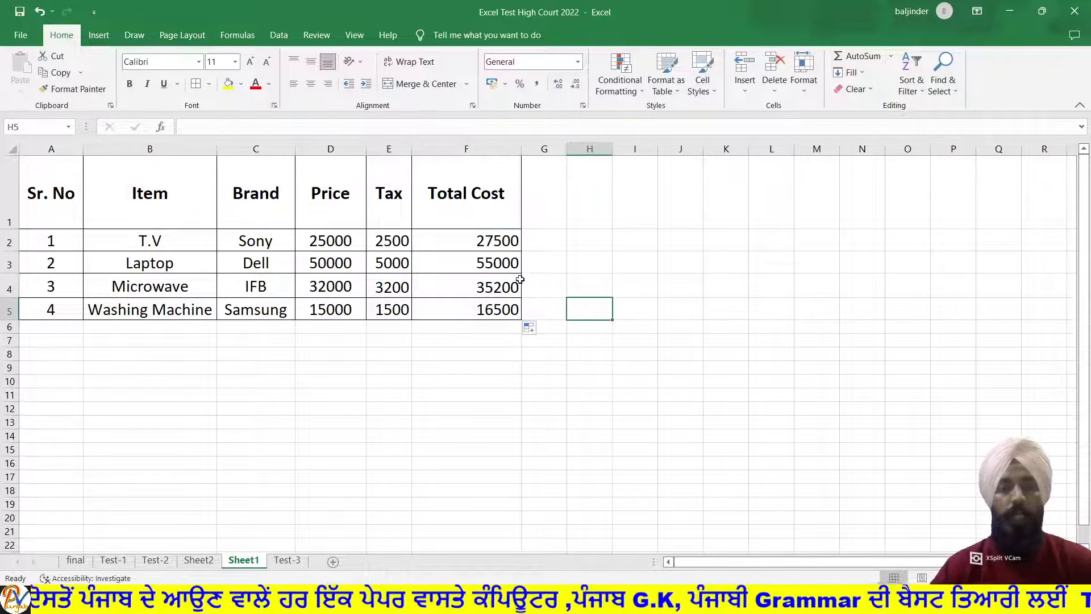
- Recheck the F2 formula, then bring up the PowerPoint Test-2 task slide
double_click(462, 243)
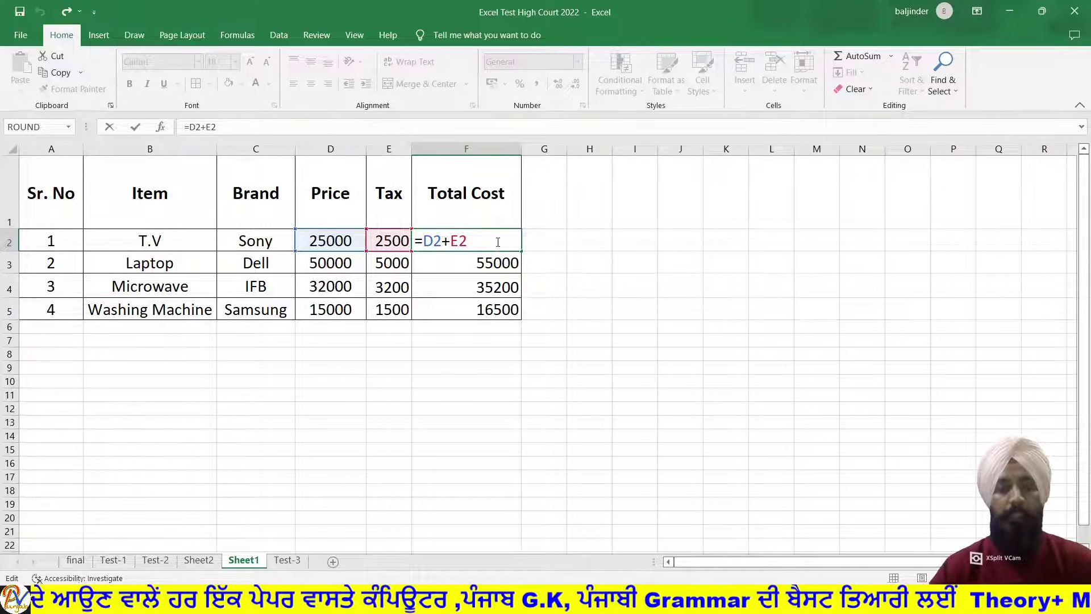
key("Return")
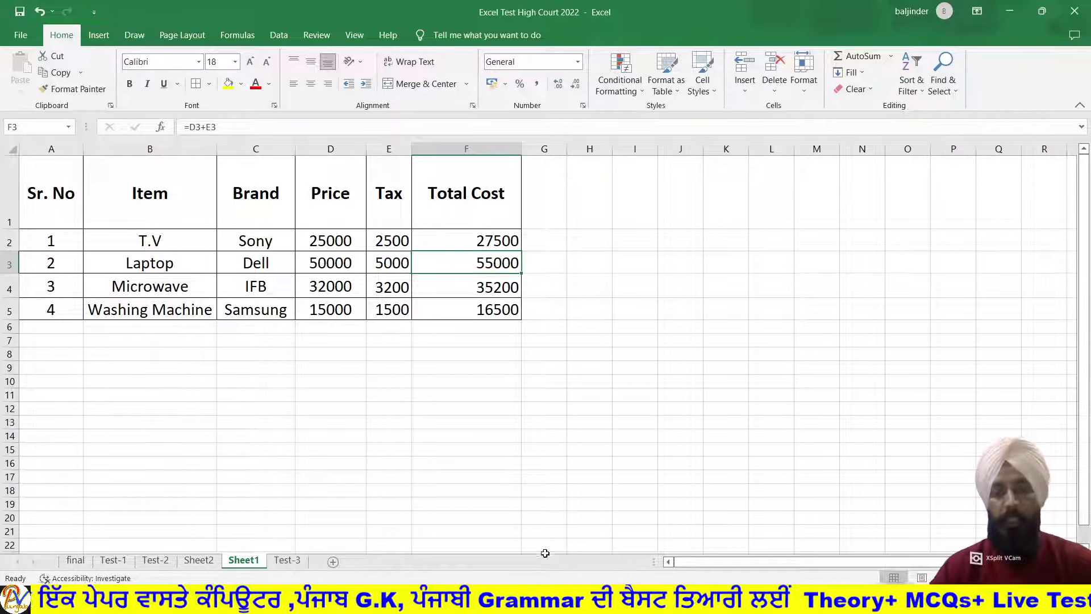
left_click(540, 529)
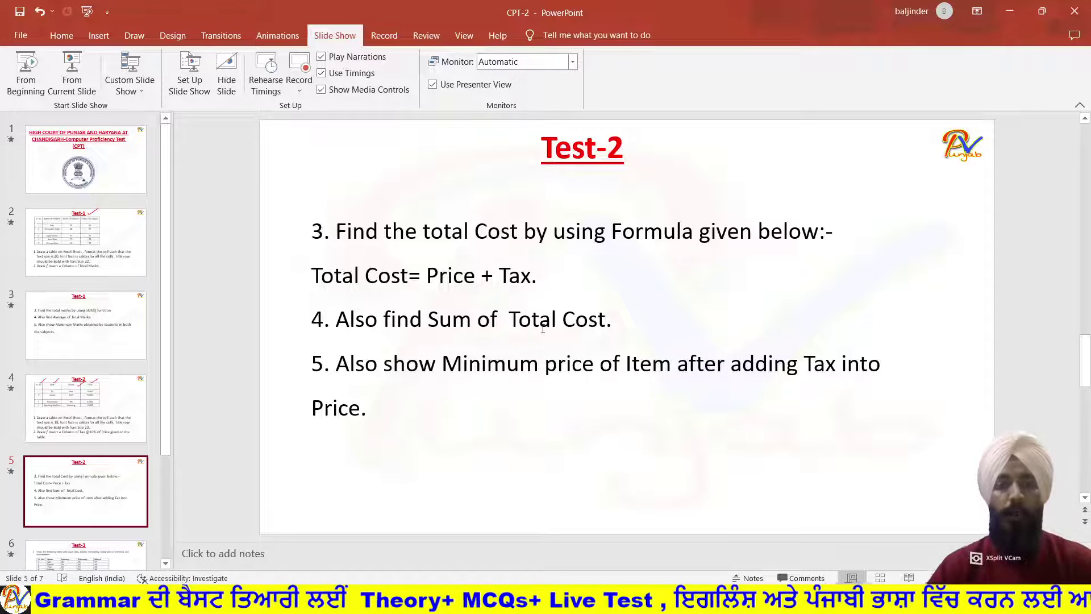
- Return to Excel and select A6 beneath the table, glancing at the task slide once more
key("alt+Tab")
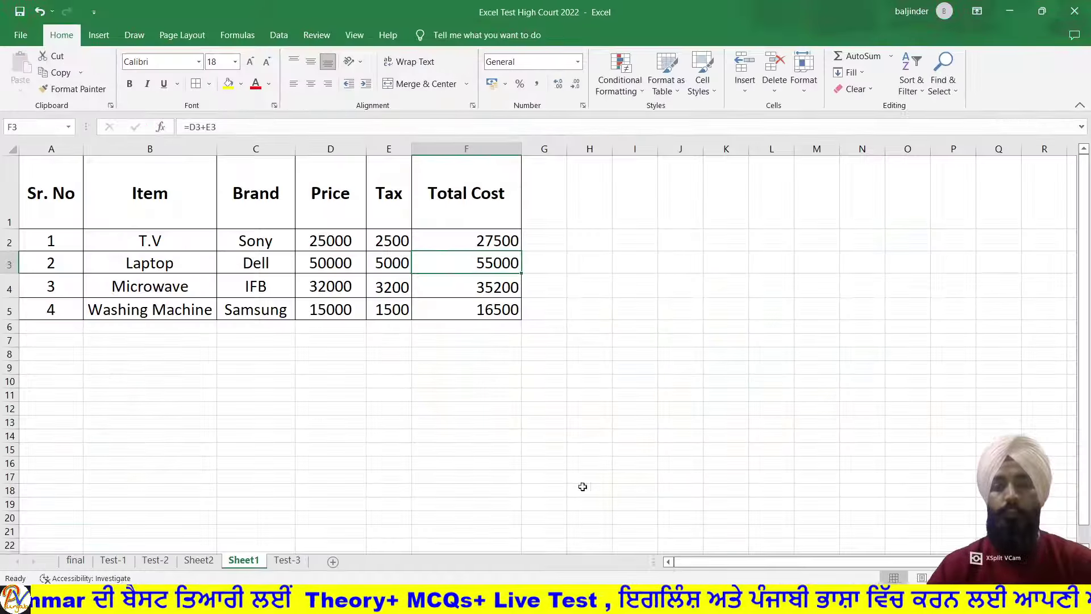
key("Down")
key("Down")
key("Down")
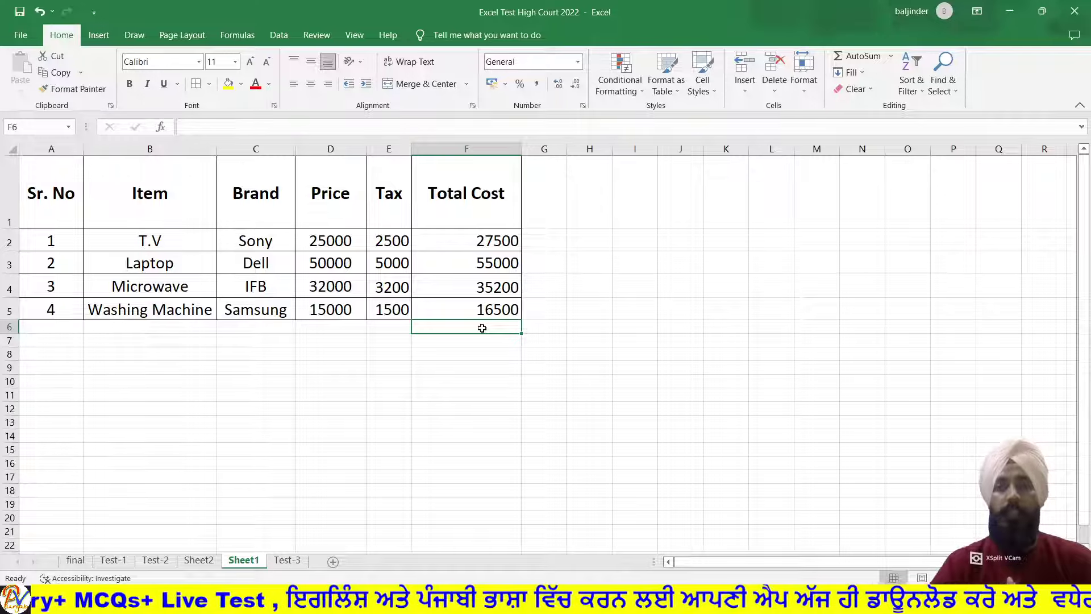
left_click(66, 329)
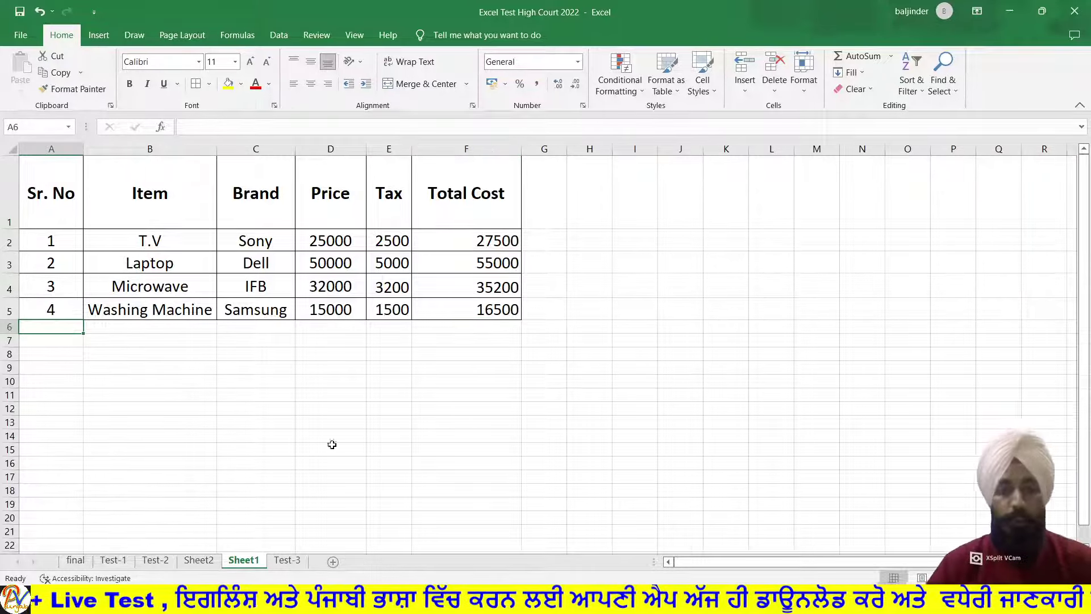
key("alt+Tab")
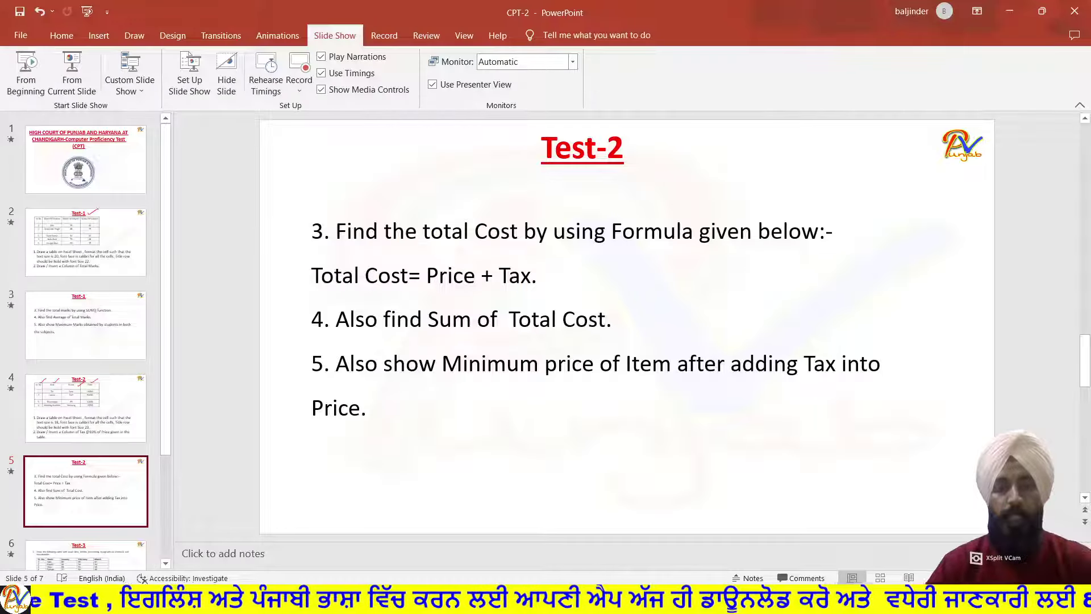
key("alt+Tab")
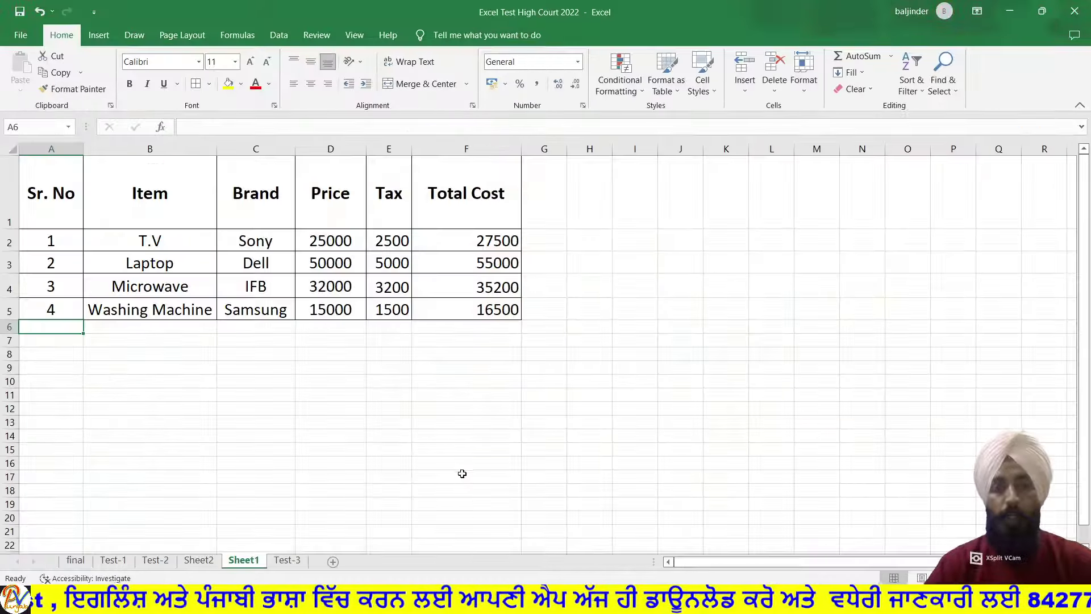
- Enter 'Sum of Total Cost=' in A6, merge it across A6:E6, right-align it at size 18
type("Sum")
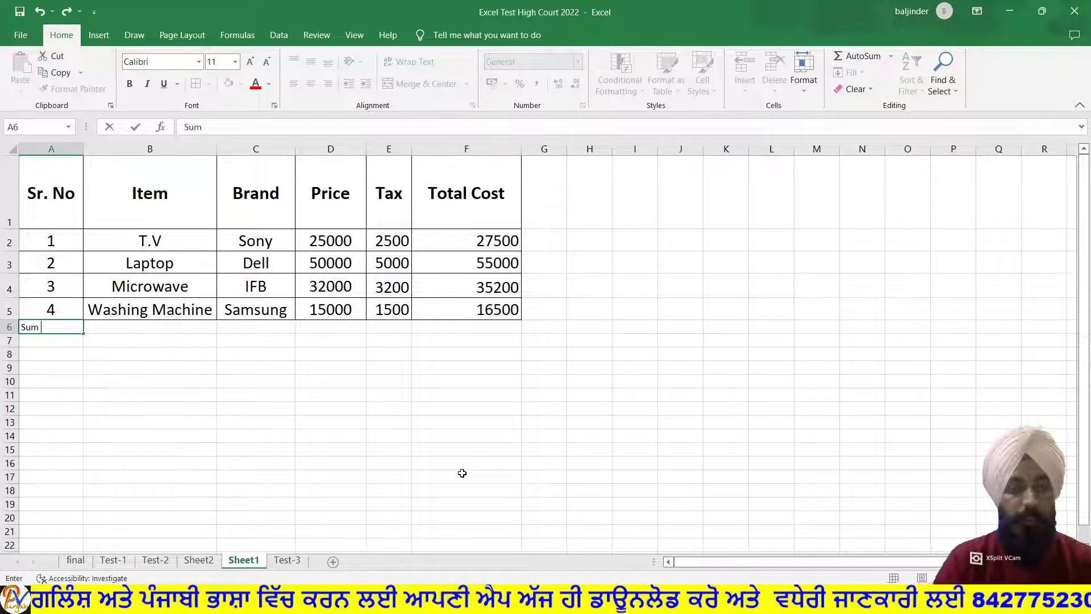
type(" of Tot")
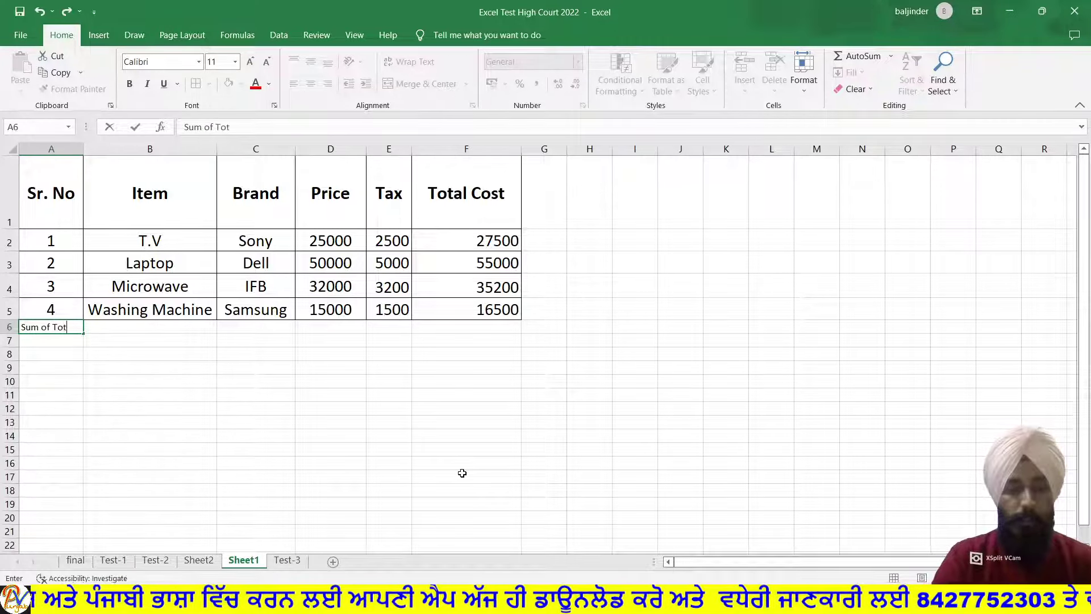
type("al Cos")
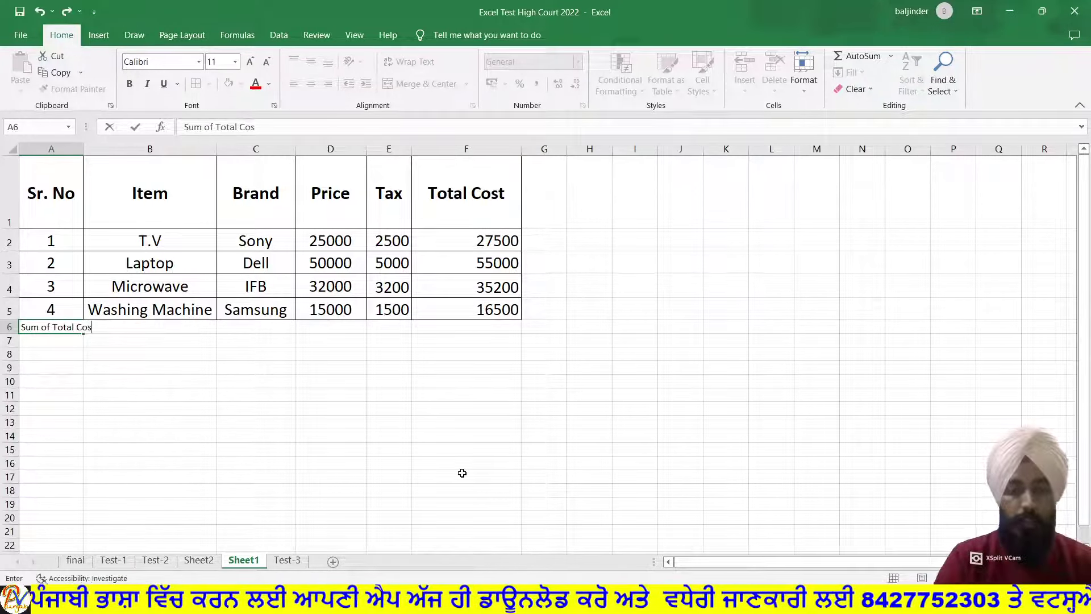
type("t=")
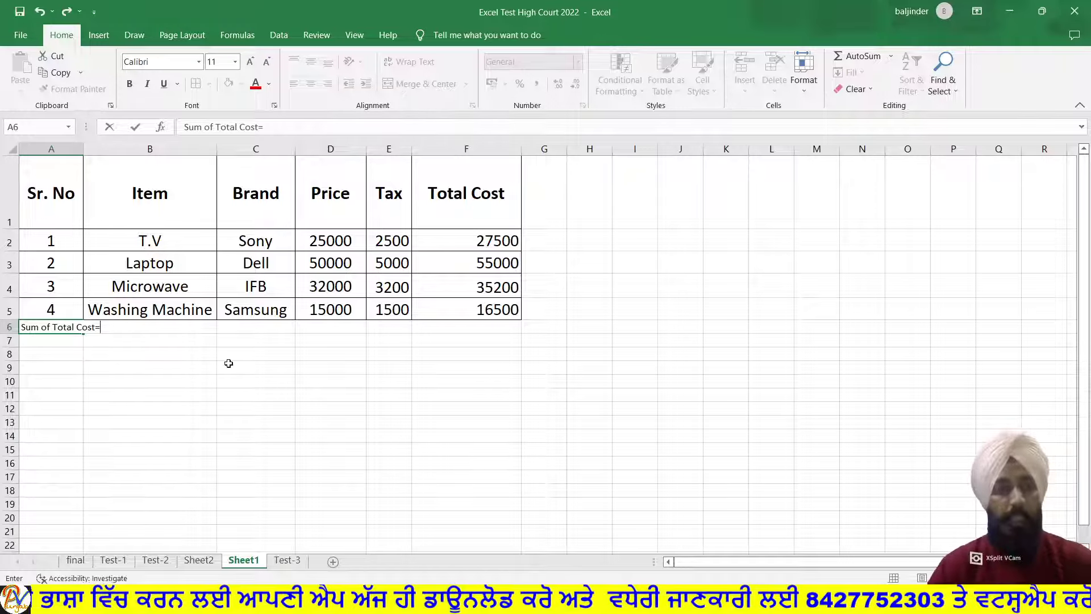
left_click(184, 354)
left_click_drag(73, 327, 374, 327)
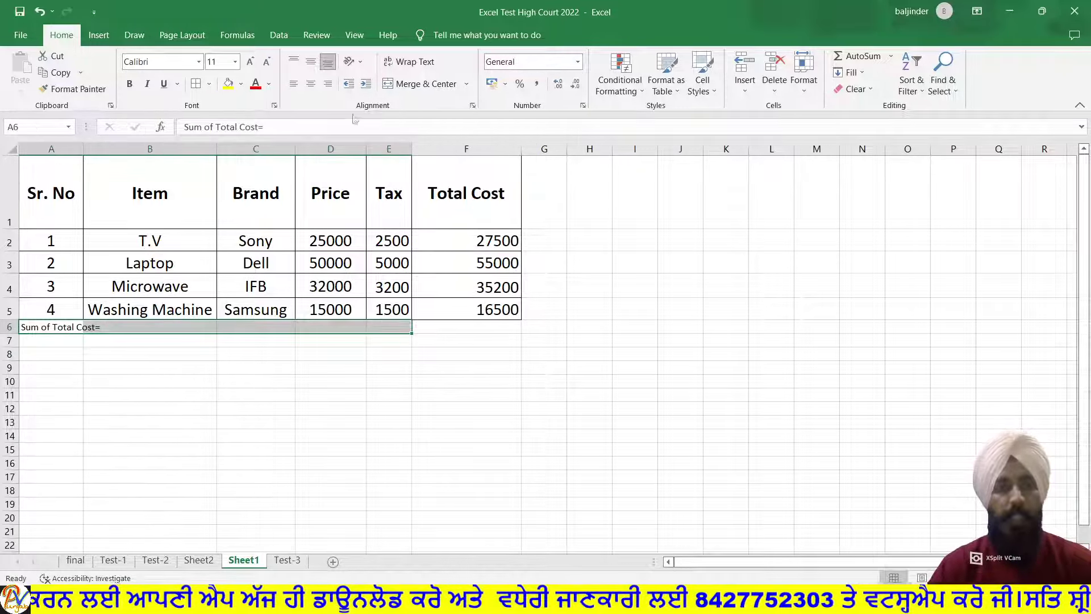
left_click(420, 85)
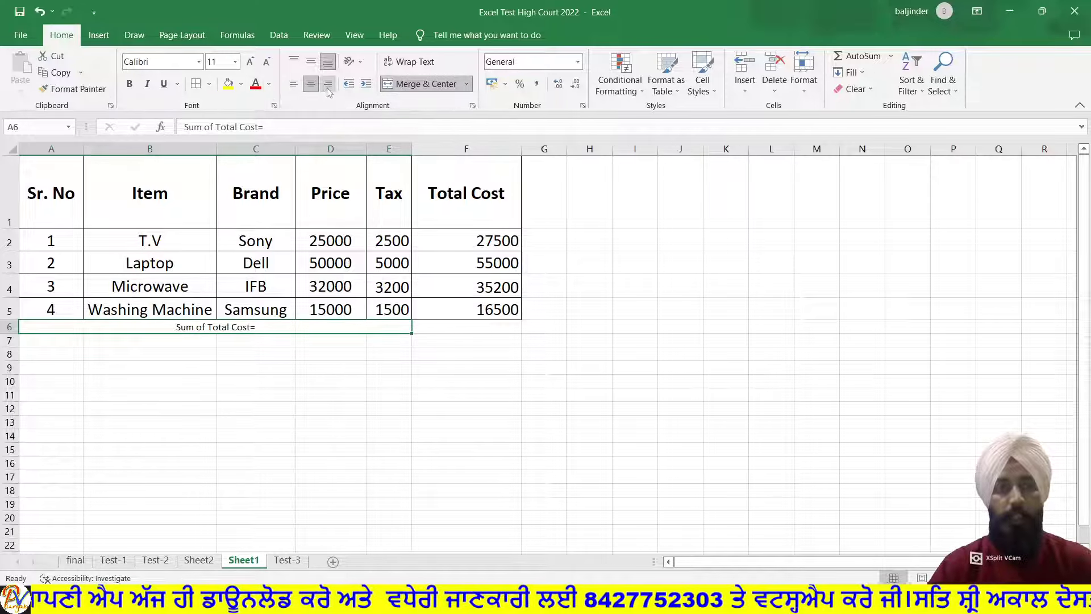
left_click(328, 84)
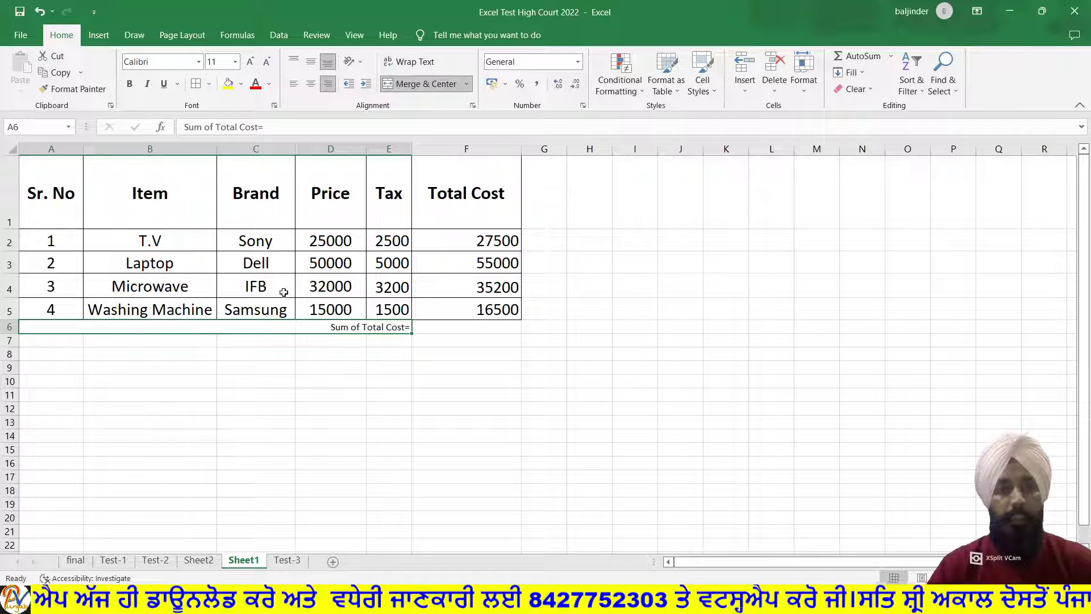
left_click(235, 62)
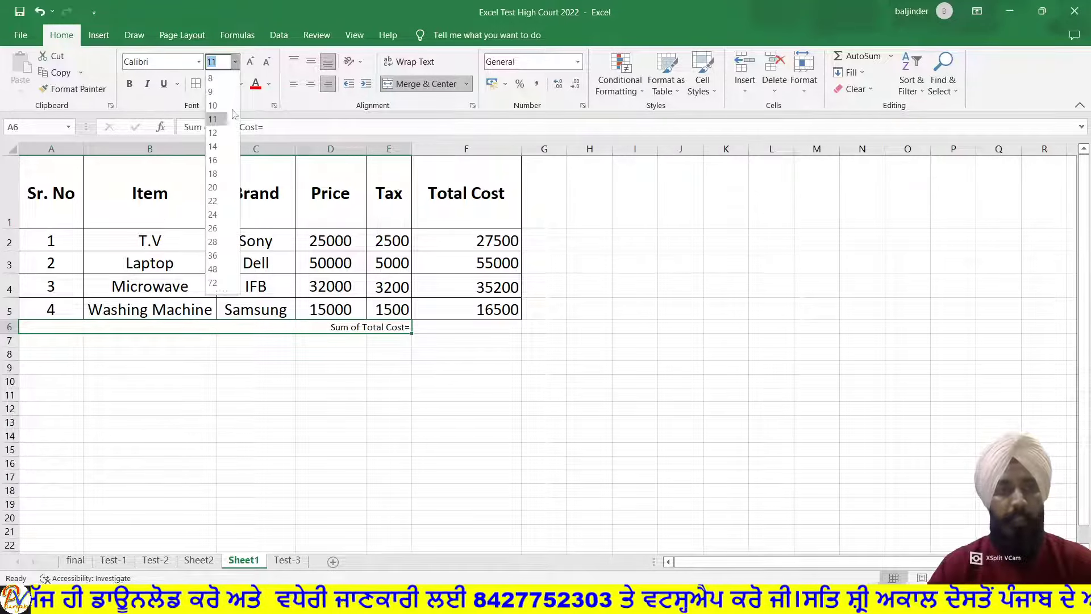
left_click(216, 170)
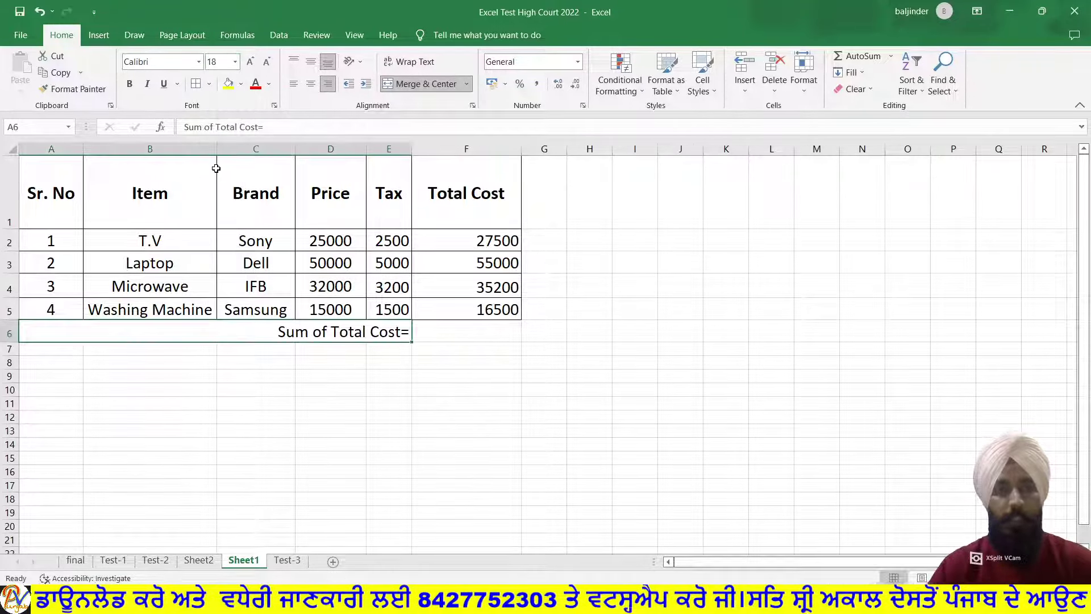
left_click_drag(298, 331, 420, 333)
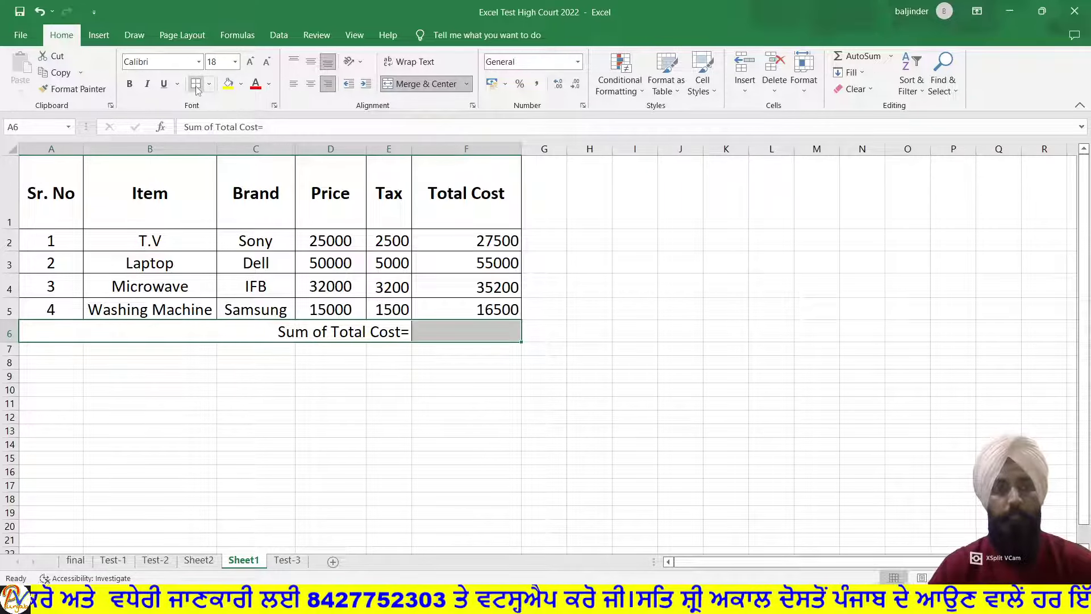
left_click(441, 333)
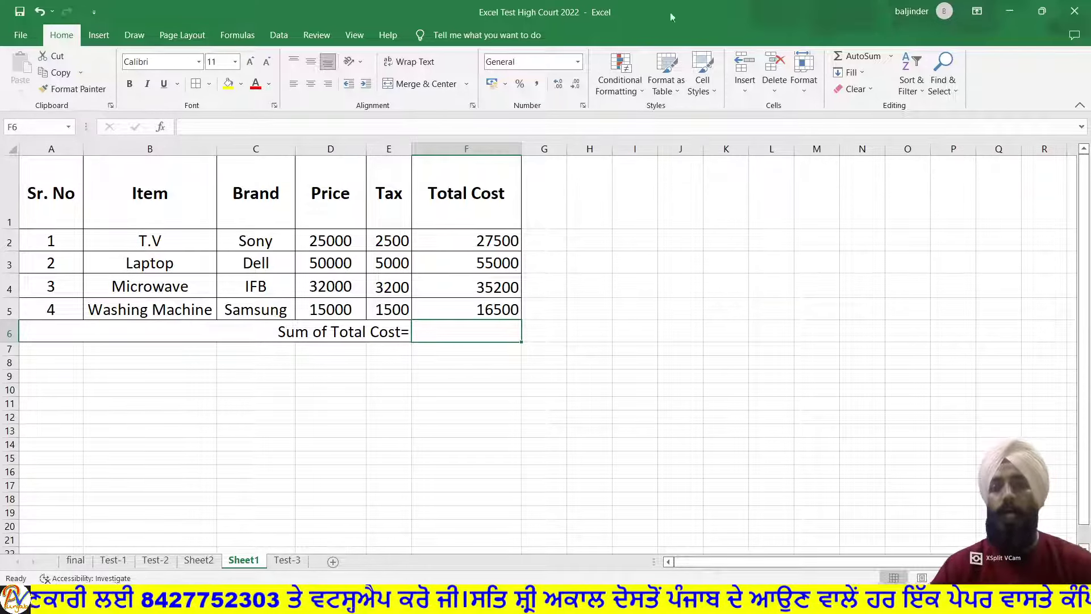
- AutoSum F2:F5 into F6, showing 134200 at font size 18
left_click(848, 57)
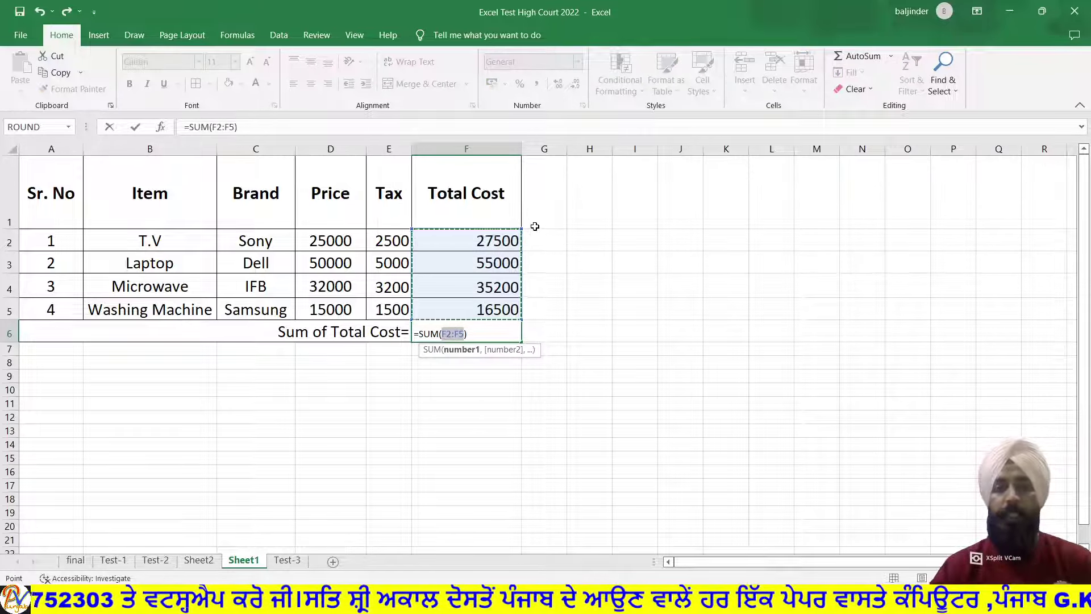
key("ctrl+Return")
left_click(235, 61)
left_click(221, 170)
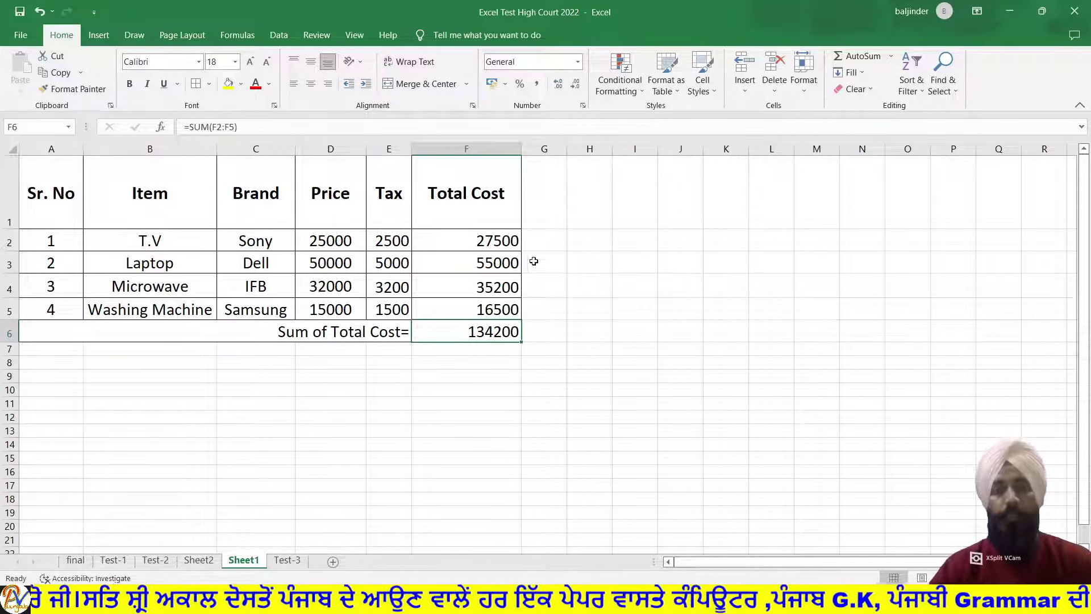
left_click(574, 278)
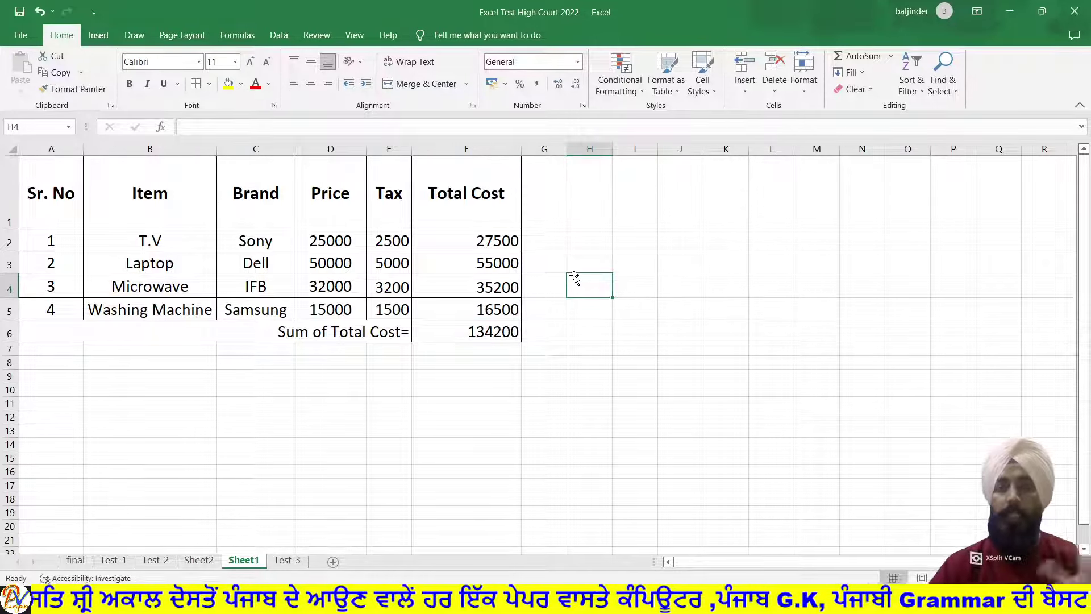
- Replace F6's formula with a hand-typed =sum(F2:F5), still giving 134200
left_click(511, 331)
key("Delete")
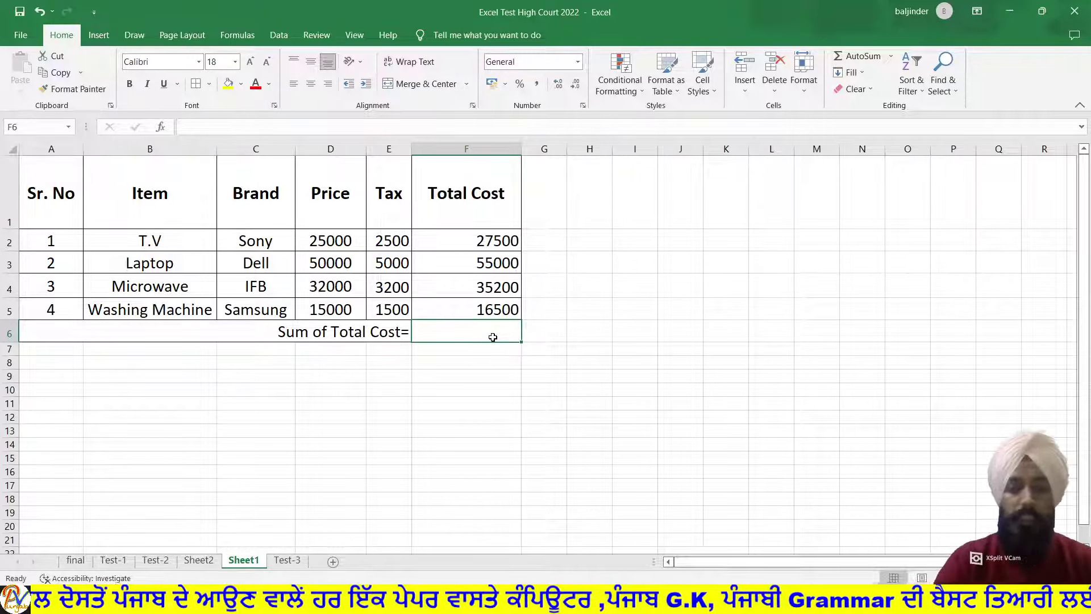
type("=sum")
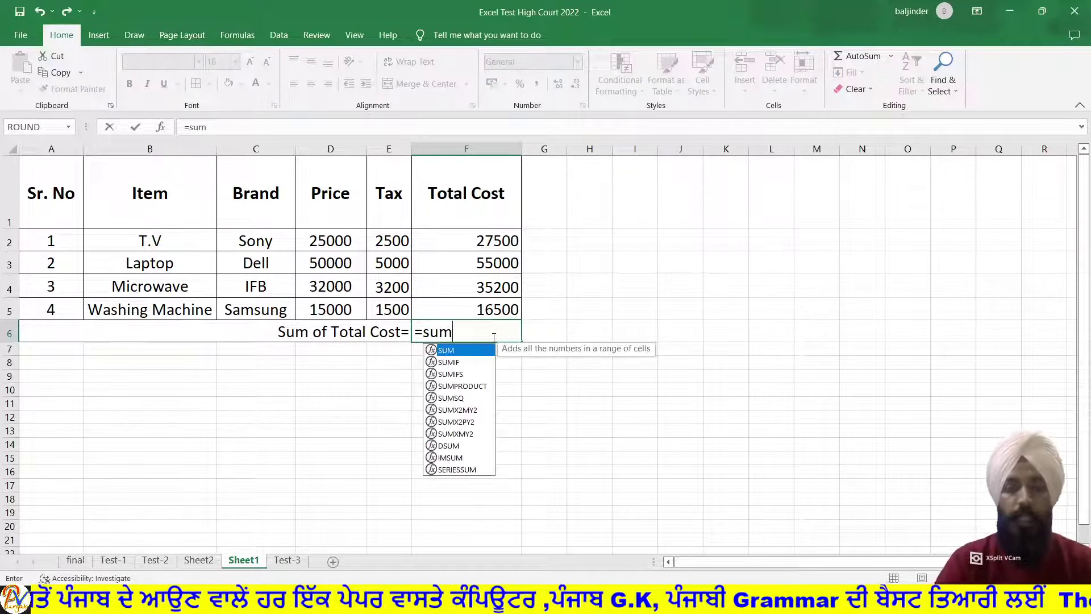
type("(")
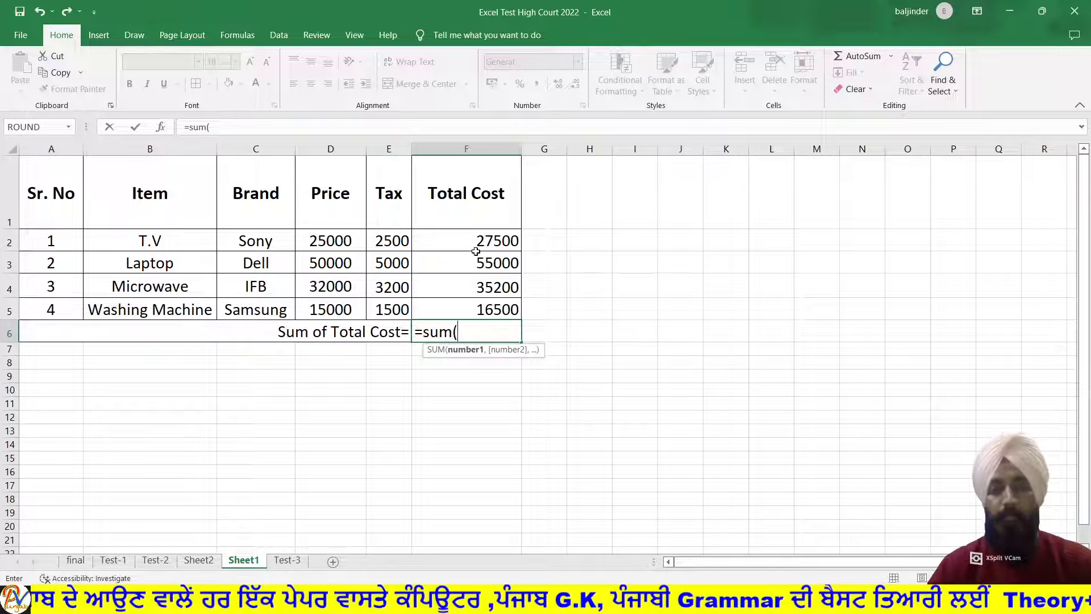
left_click_drag(471, 240, 474, 299)
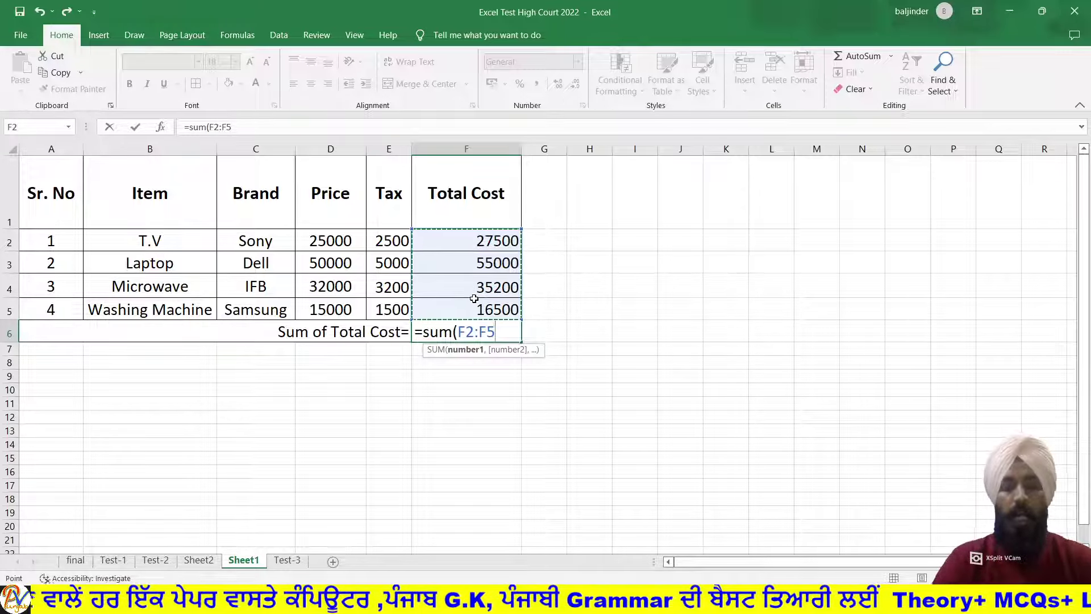
type(")")
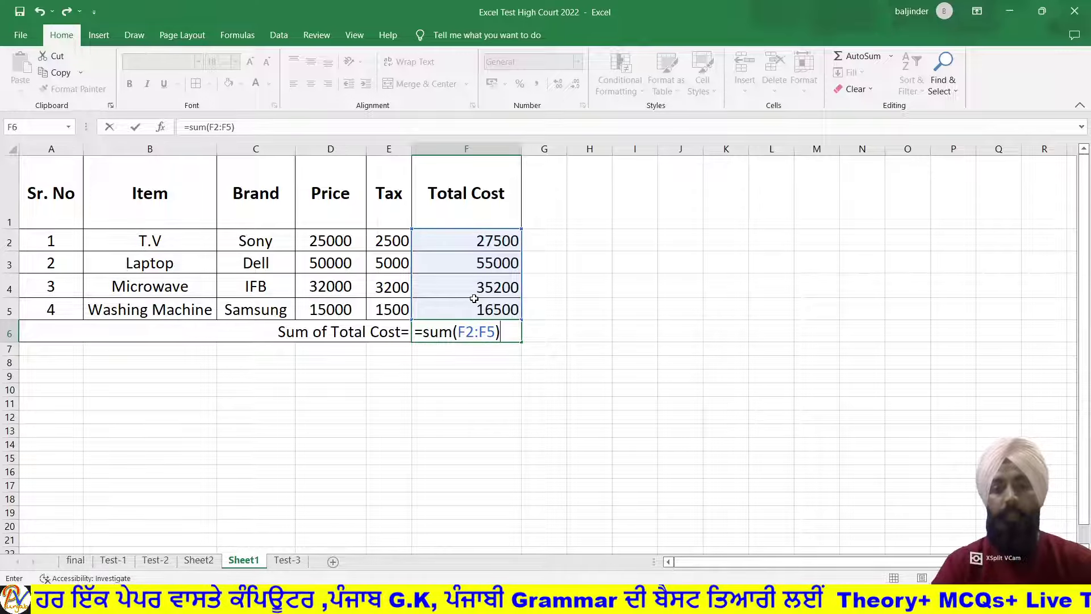
key("Return")
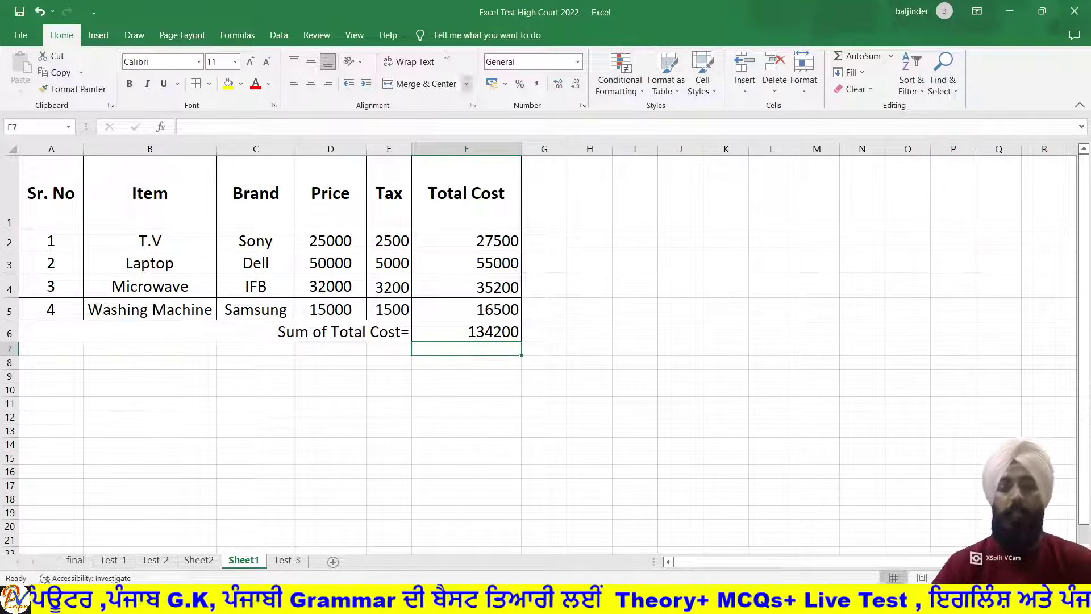
- Highlight 'Minimum price of Item' in task 5 on the Test-2 slide, then return to Excel
key("alt+Tab")
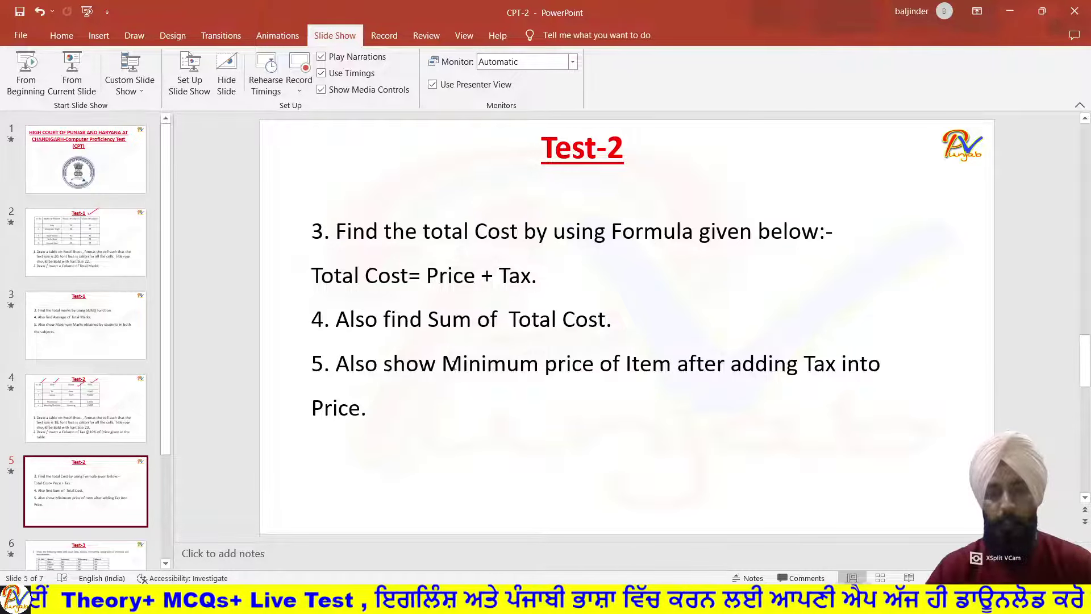
left_click_drag(449, 366, 634, 369)
key("ctrl+c")
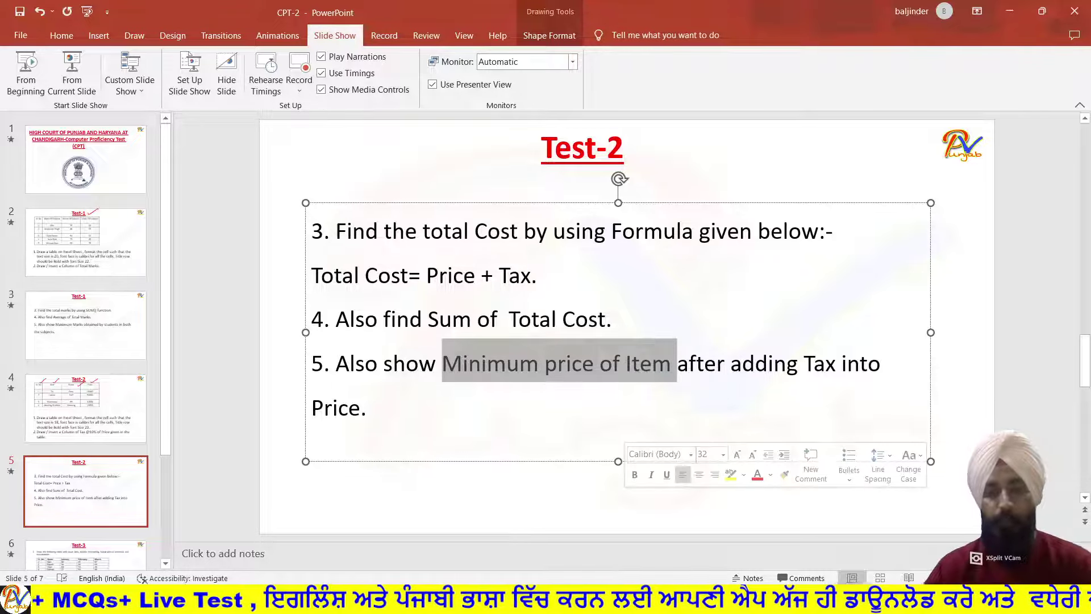
key("alt+Tab")
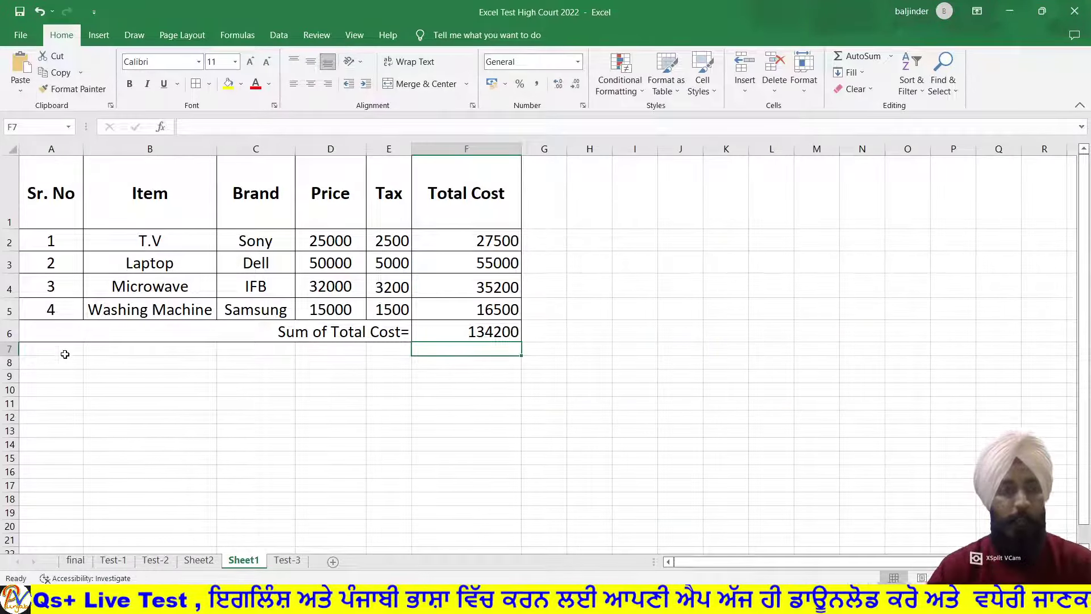
- Type 'Minimum Cost of ITEM=' in A7, merge A7:E7, right-align it and set size 18
left_click(65, 355)
key("ctrl+v")
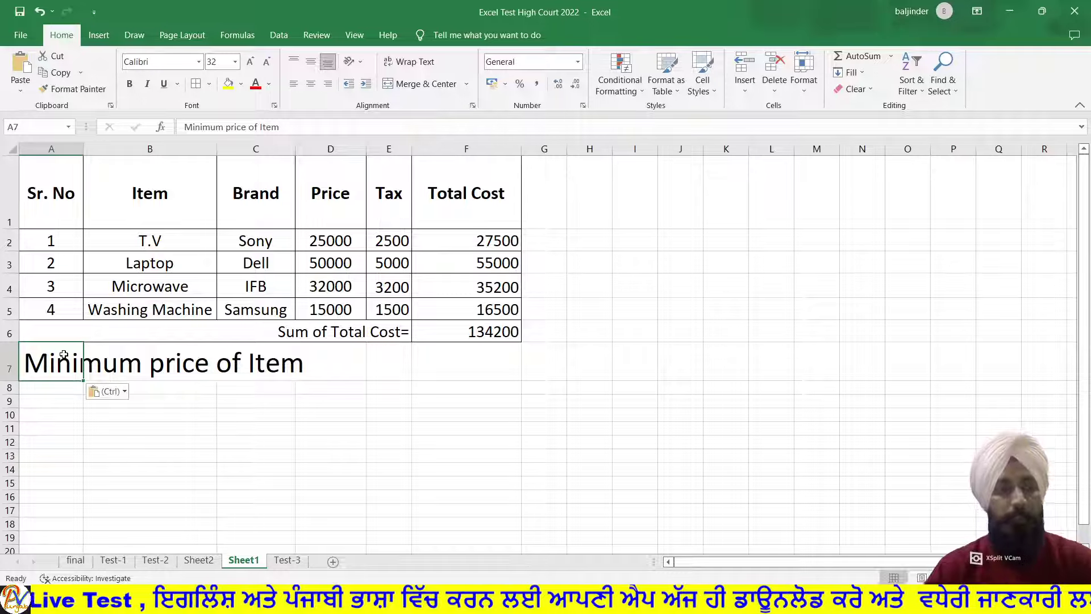
key("ctrl+z")
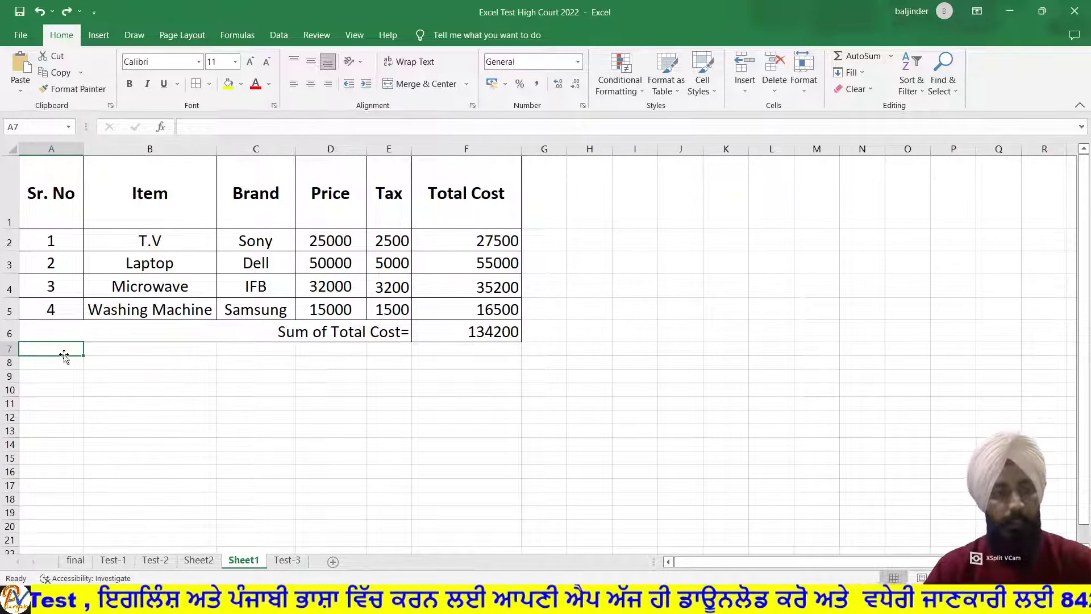
type("Min")
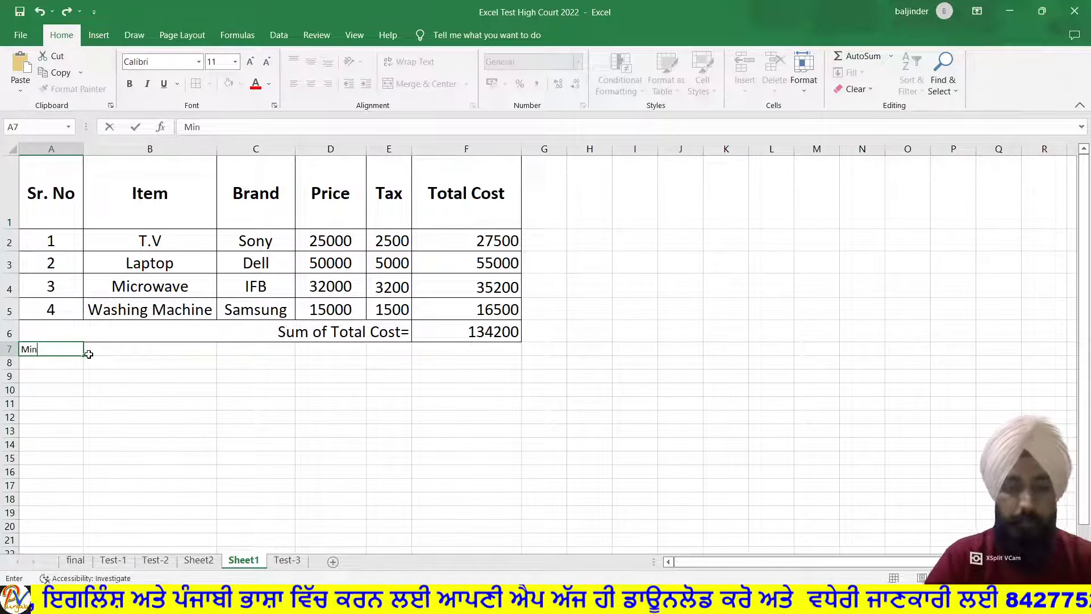
type("imum ")
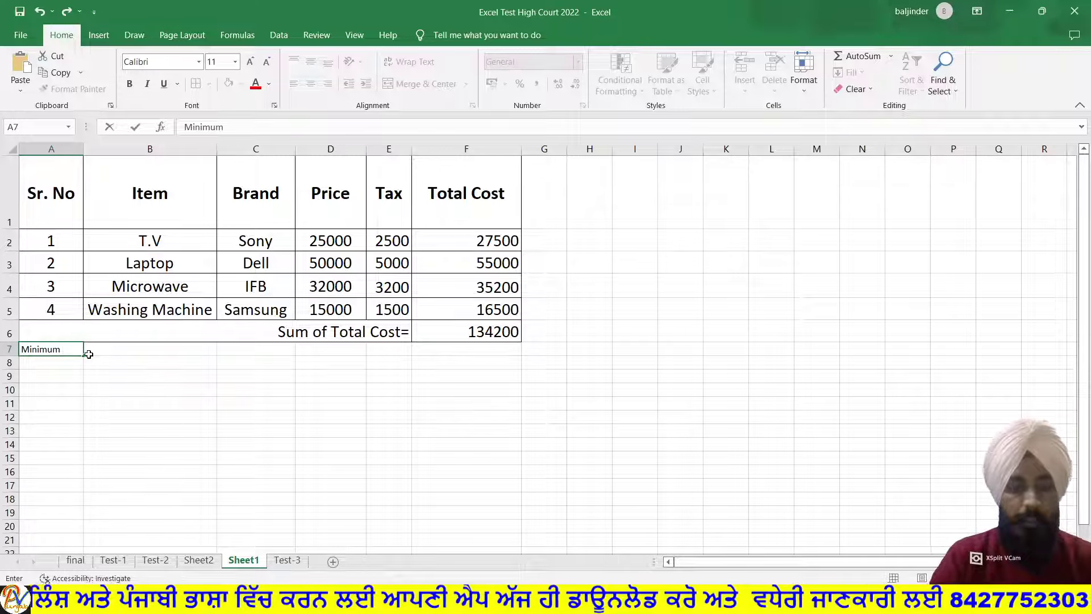
type("Co")
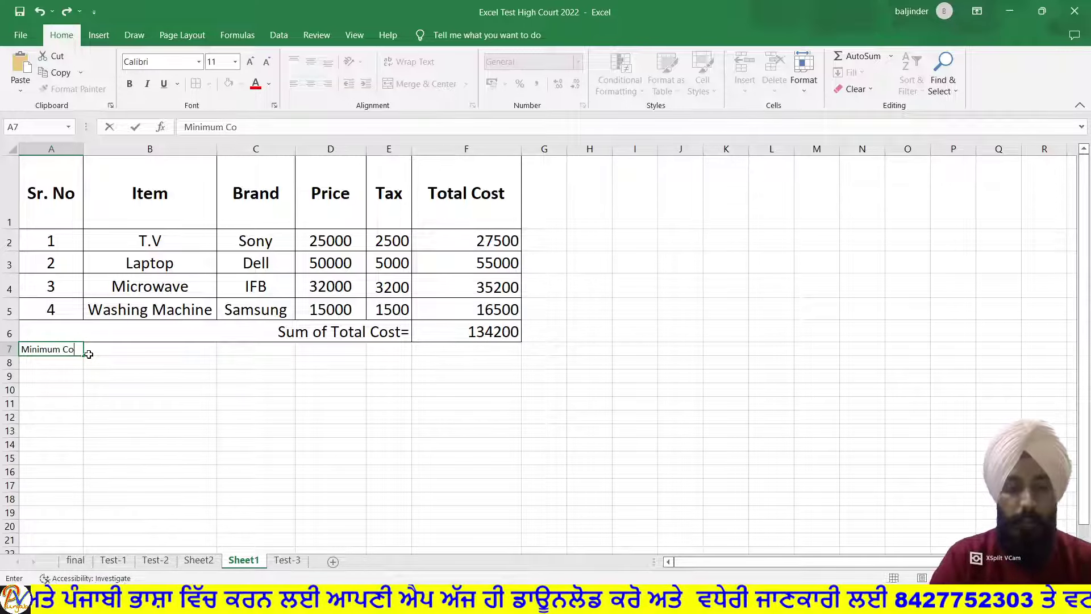
type("st of ")
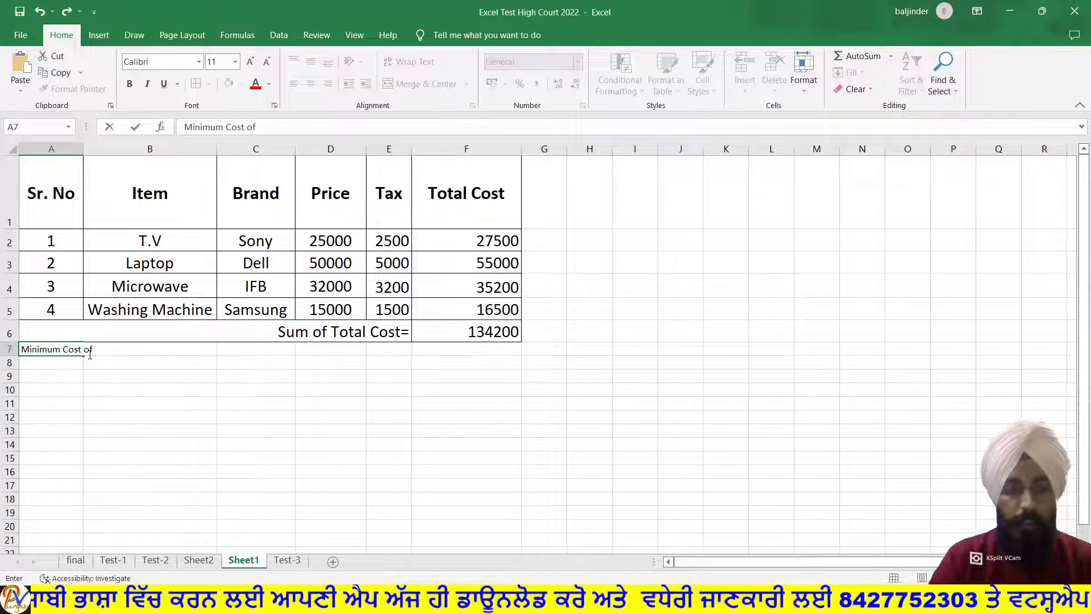
type("ITEM")
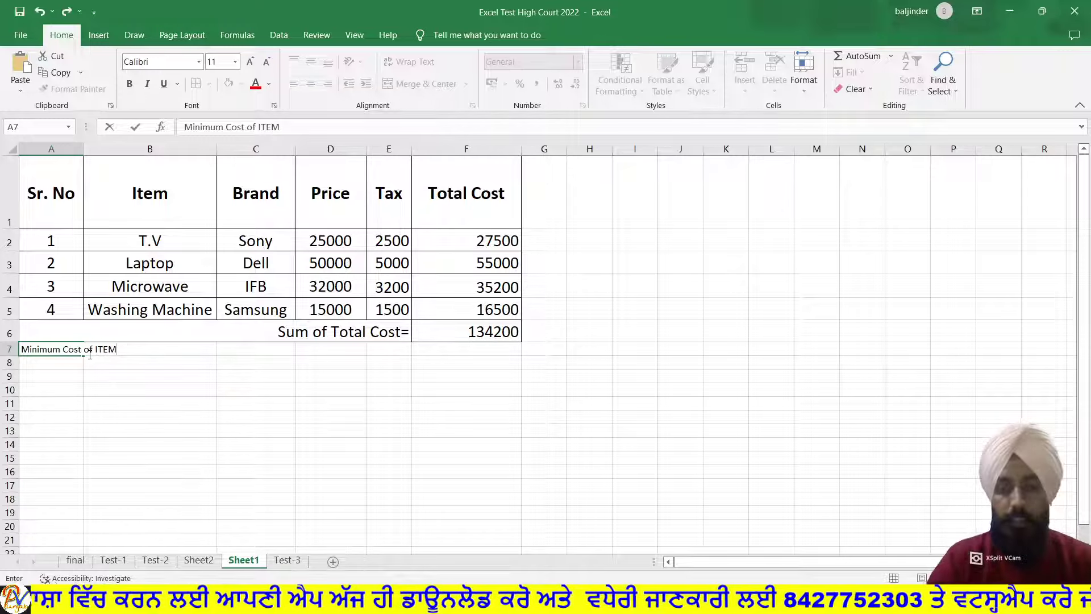
type("=")
left_click(92, 363)
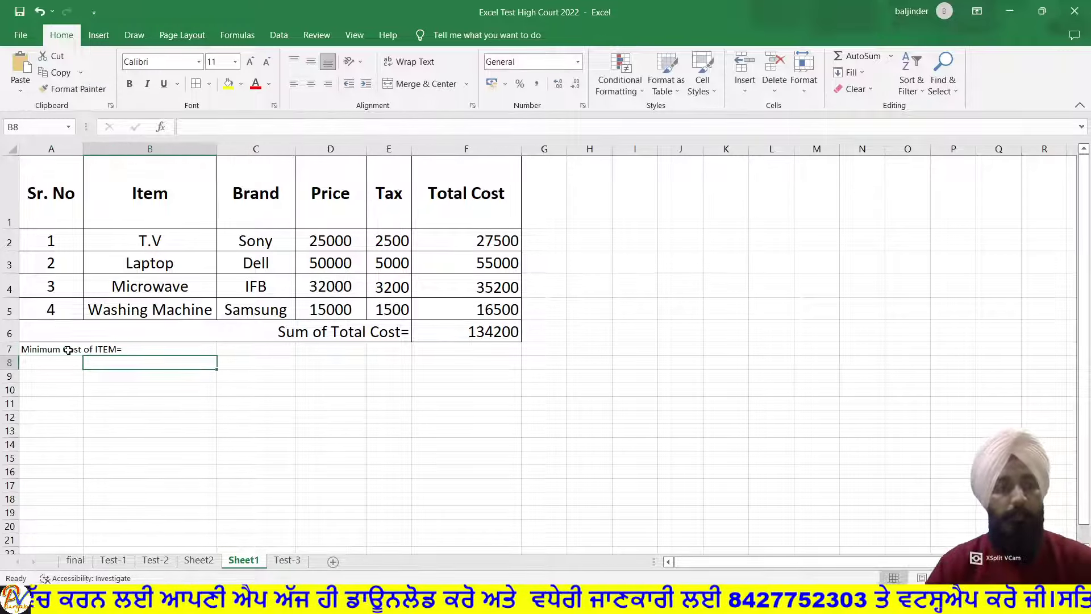
left_click_drag(68, 351, 375, 353)
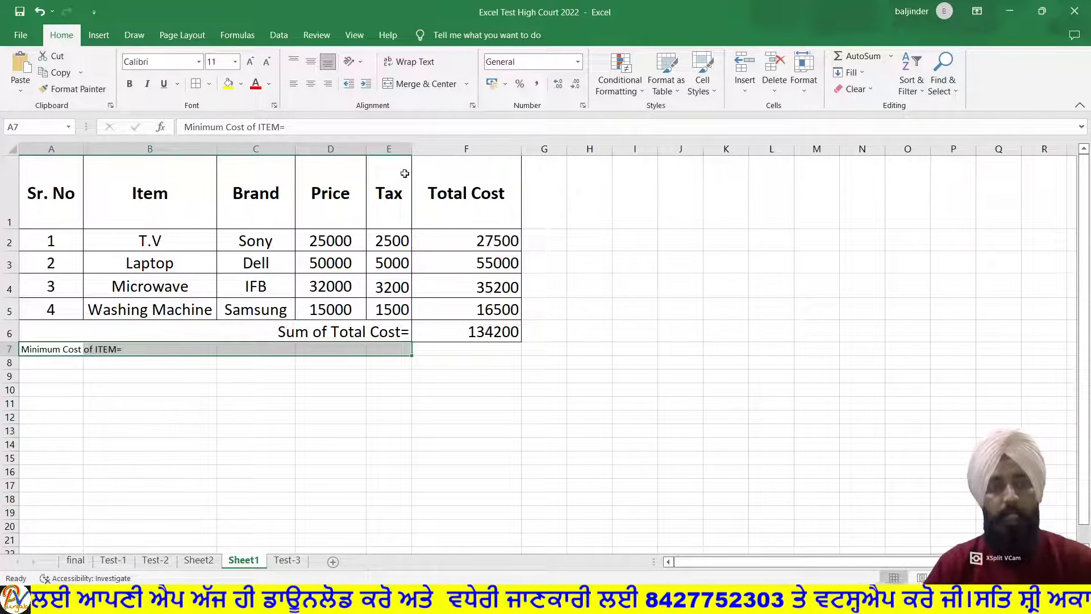
left_click(411, 81)
left_click(328, 84)
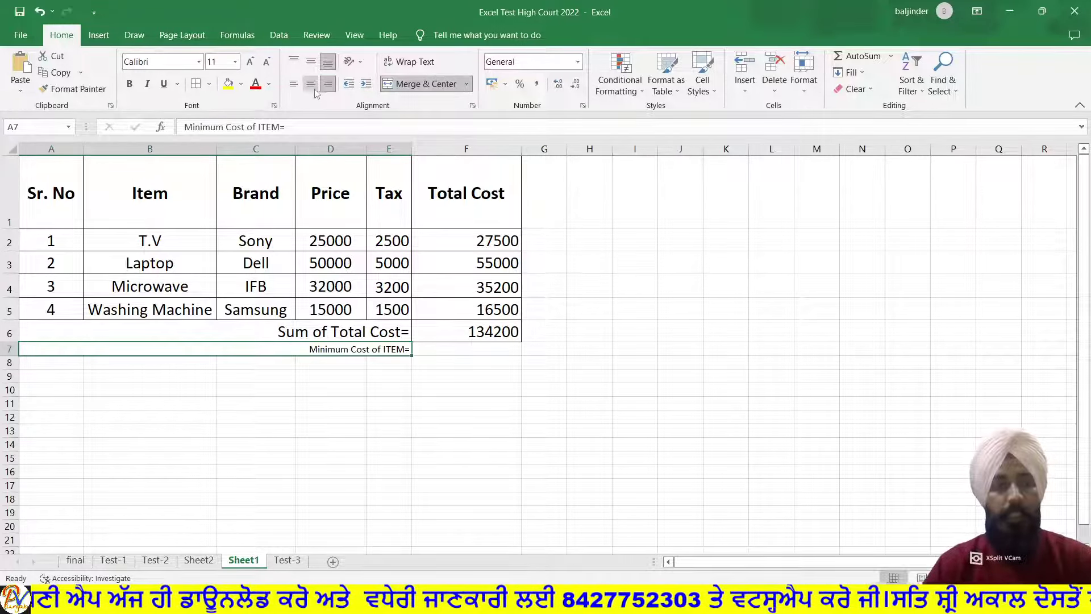
left_click(235, 61)
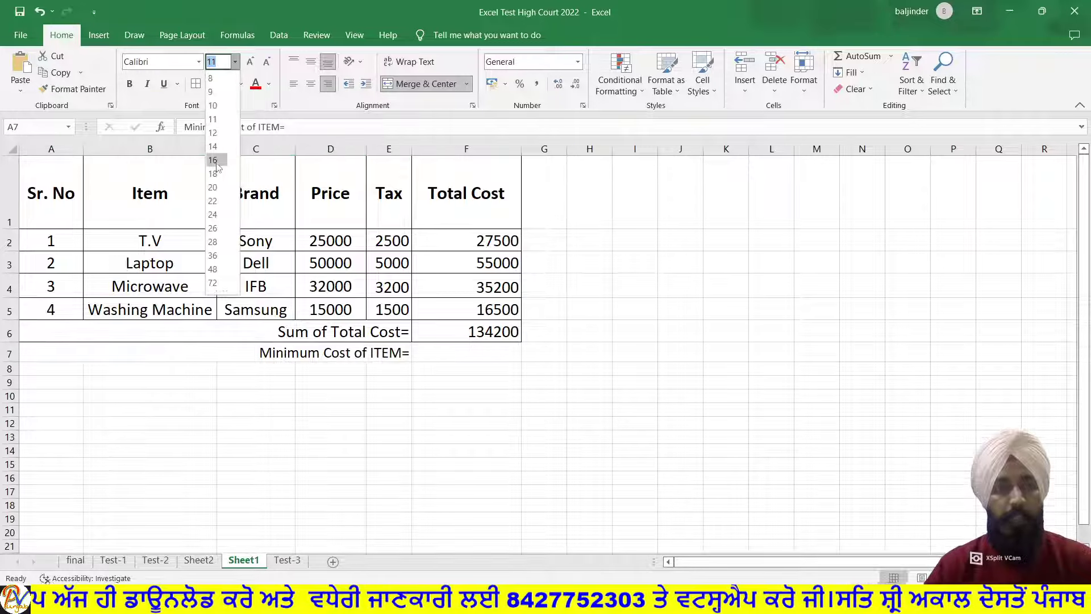
left_click(214, 173)
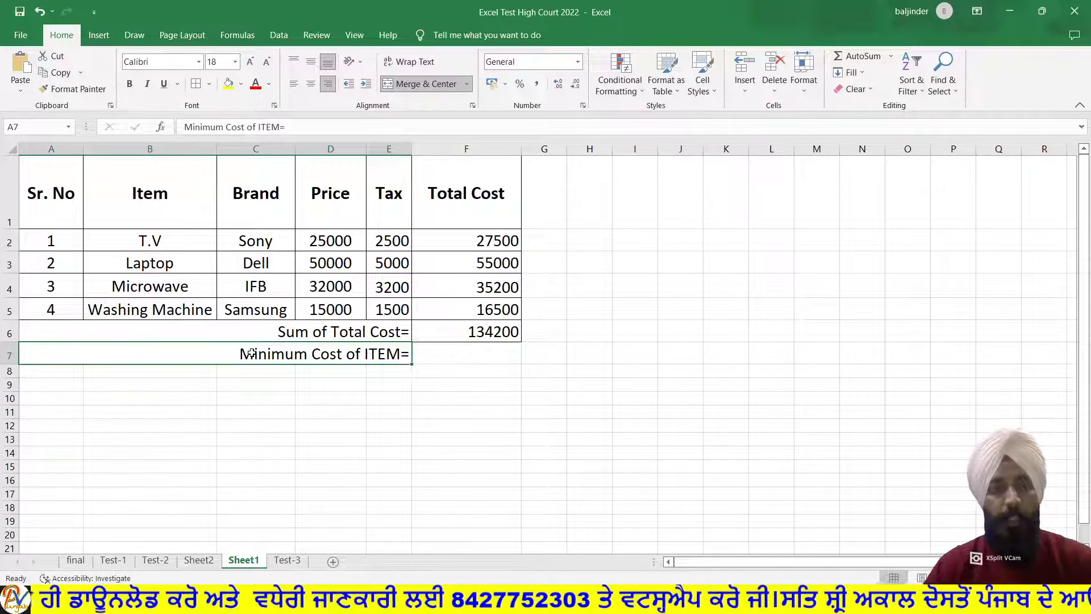
left_click_drag(252, 352, 440, 352)
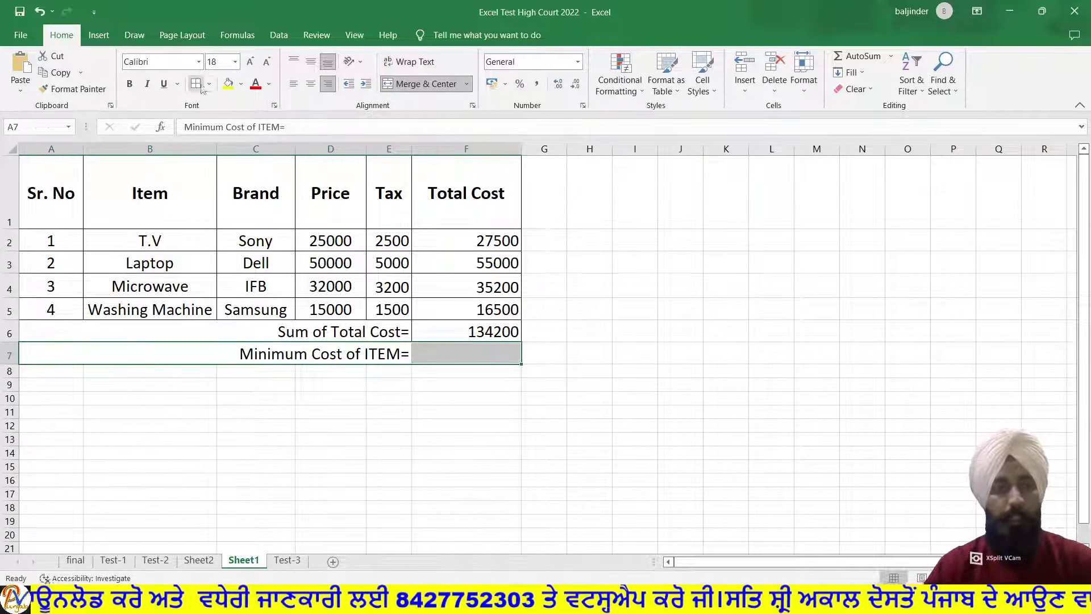
- Enter =MIN(F2:F5) in F7 so it shows the lowest Total Cost, 16500
left_click(234, 62)
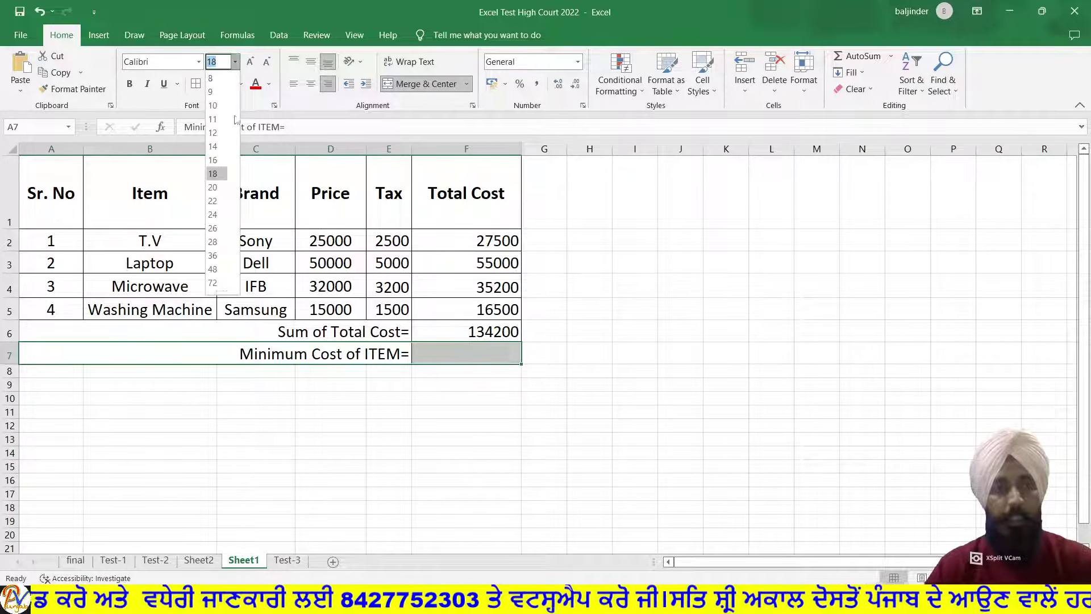
left_click(215, 173)
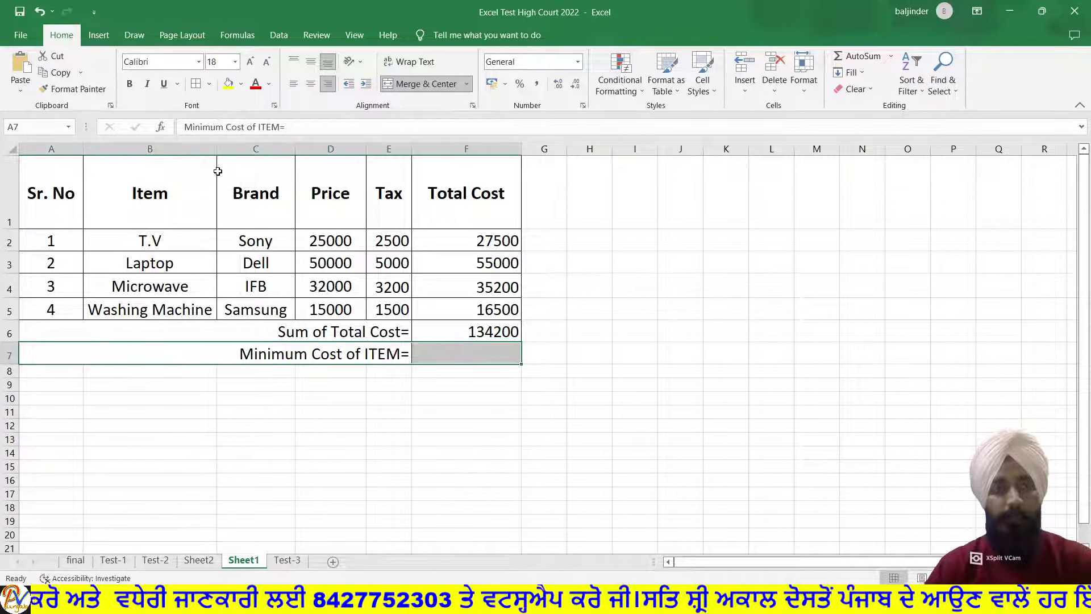
left_click(467, 348)
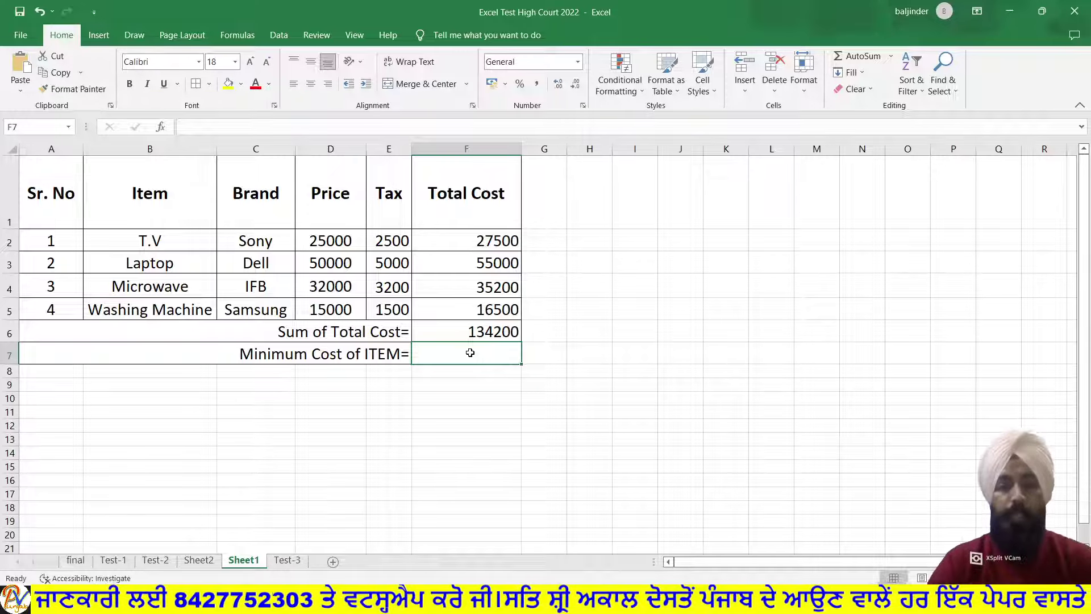
type("=mi")
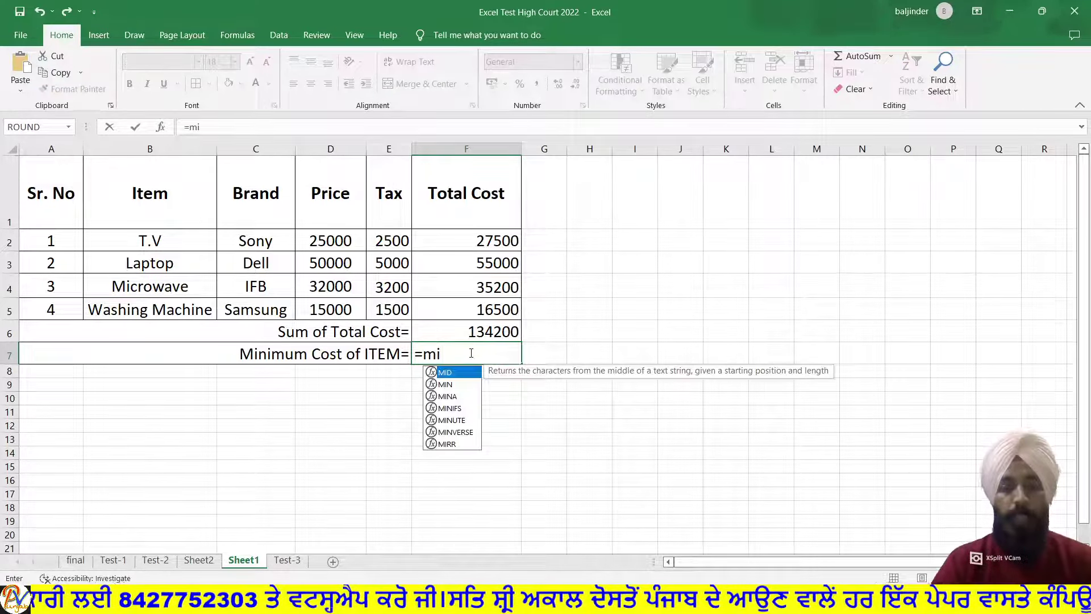
type("n")
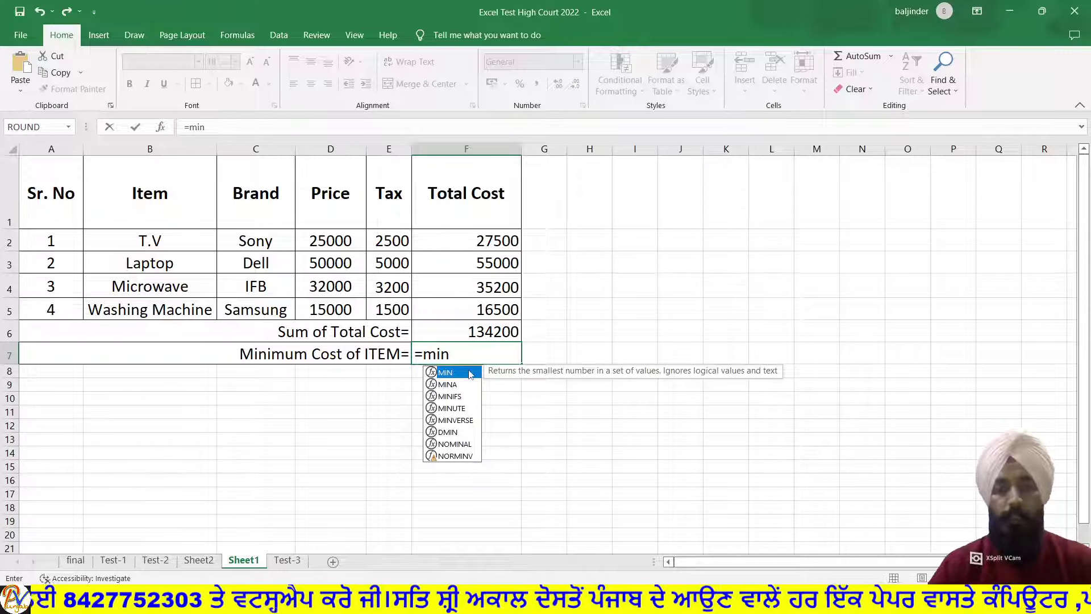
double_click(470, 374)
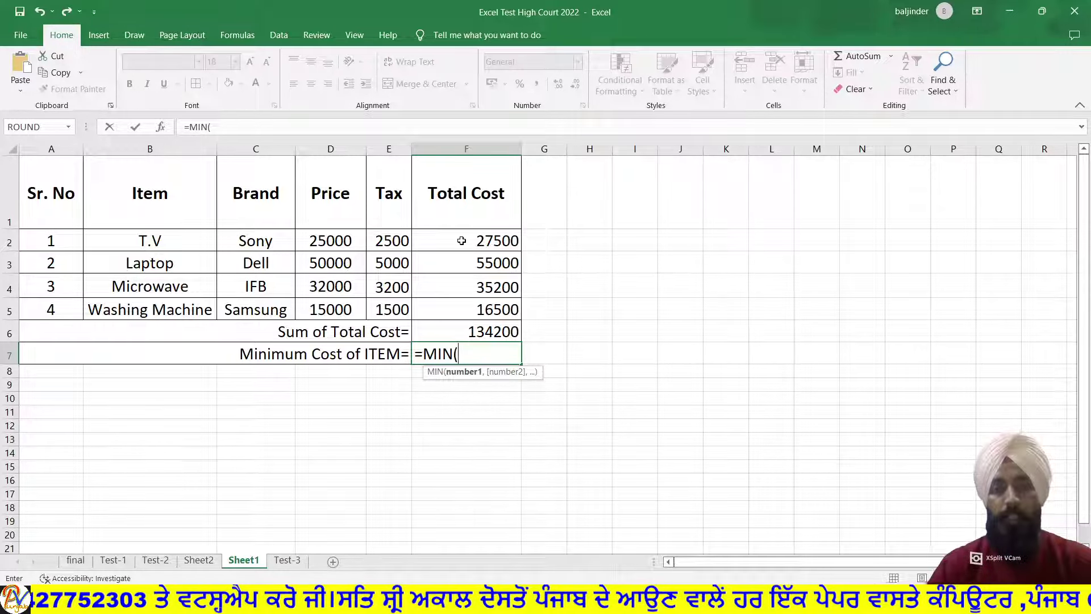
left_click_drag(462, 241, 462, 297)
type(")")
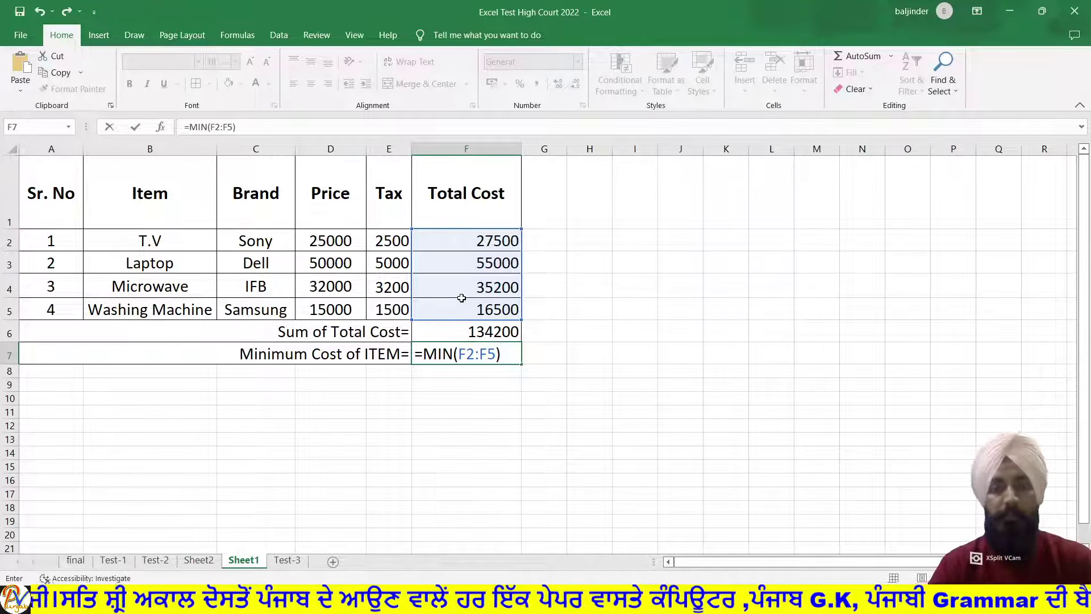
key("Return")
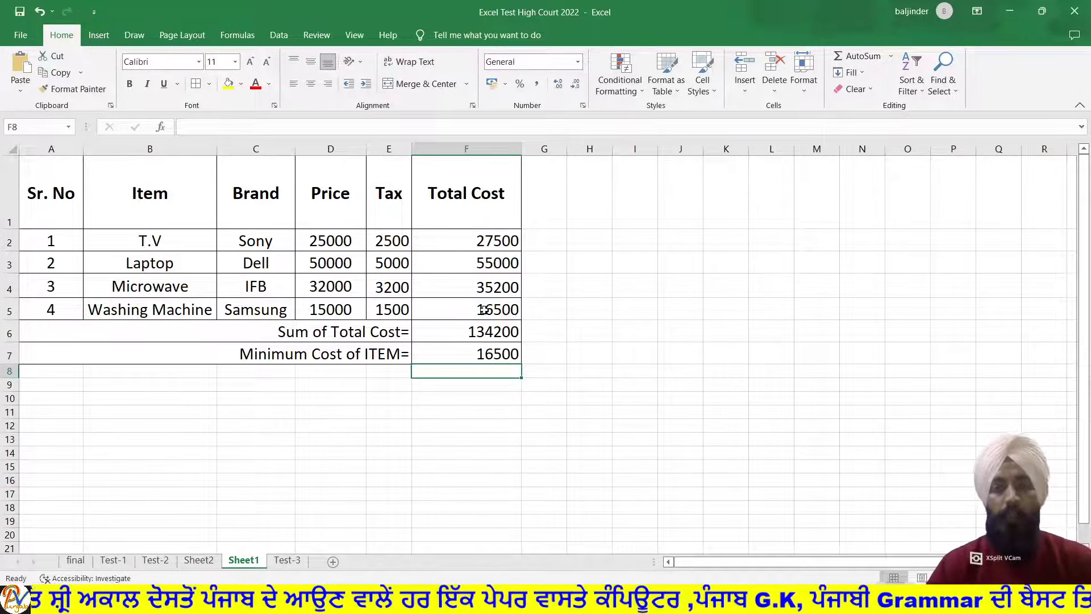
left_click(484, 310)
left_click(487, 353)
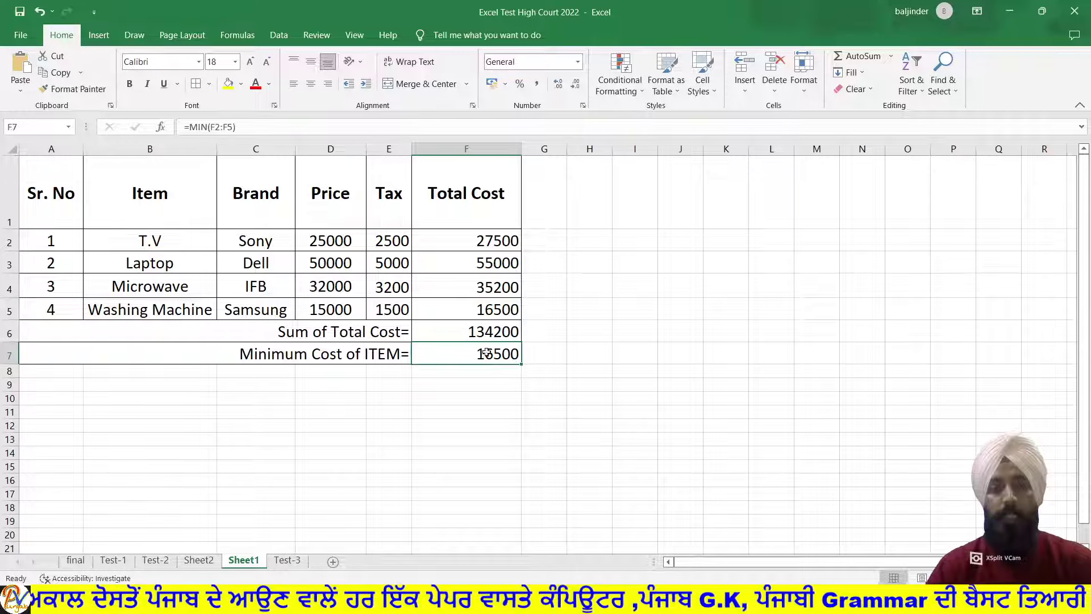
left_click(487, 292)
left_click(486, 265)
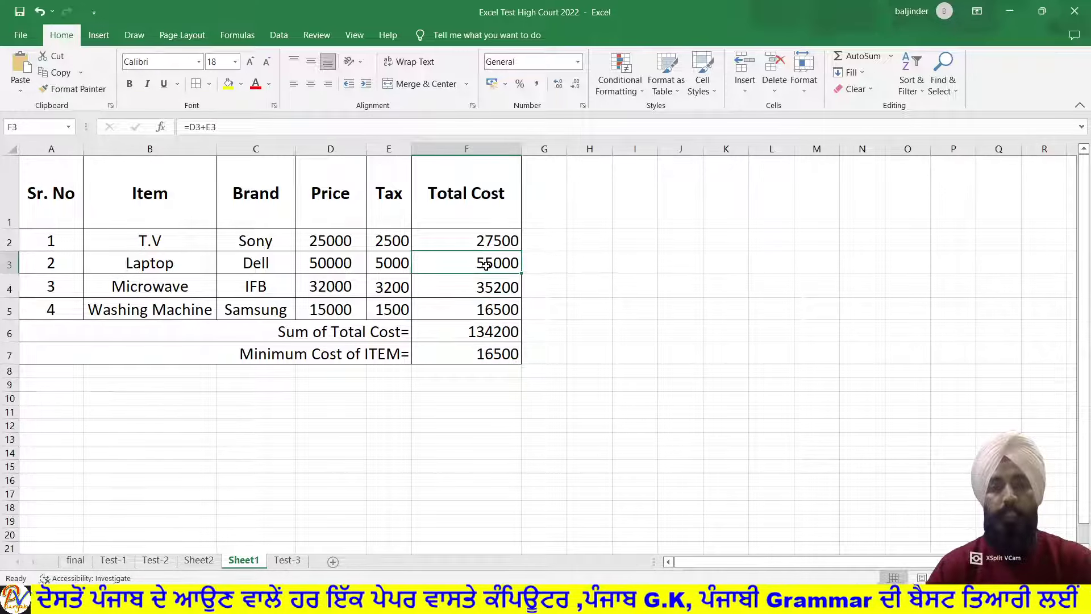
left_click(485, 243)
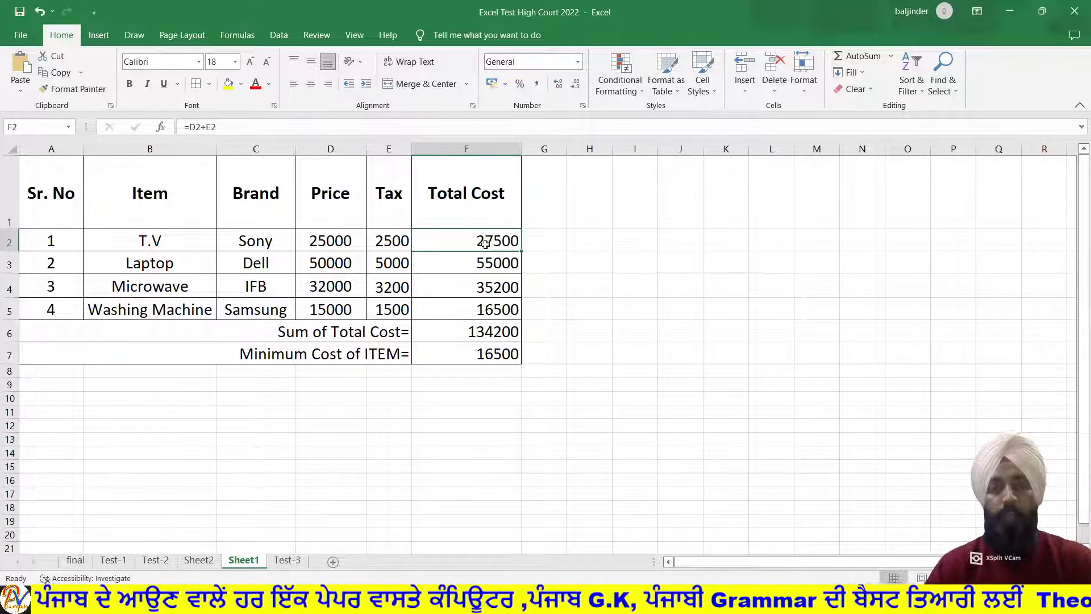
left_click(495, 308)
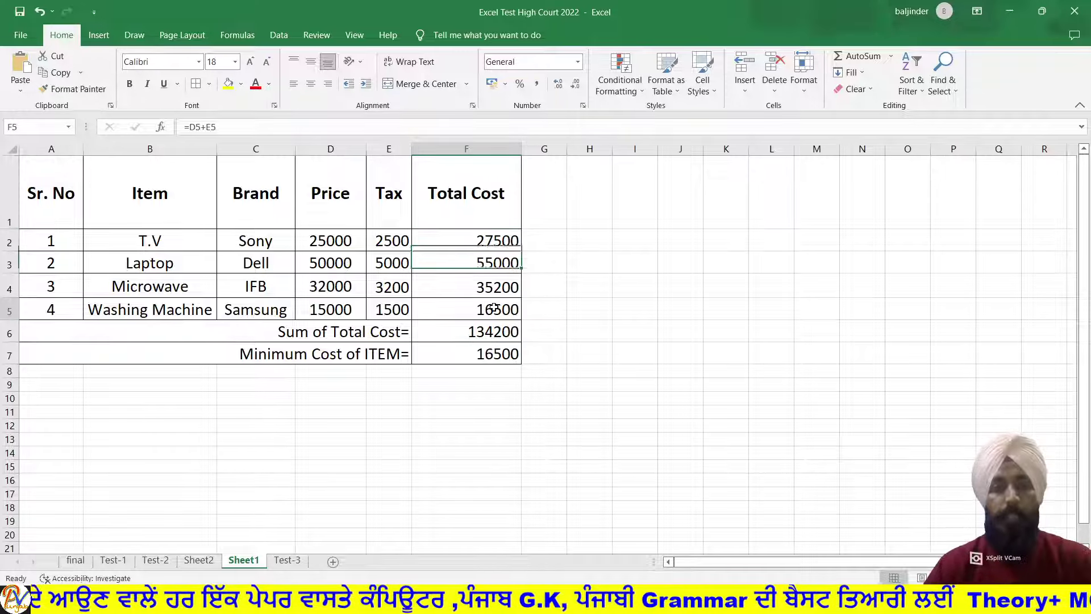
left_click(493, 353)
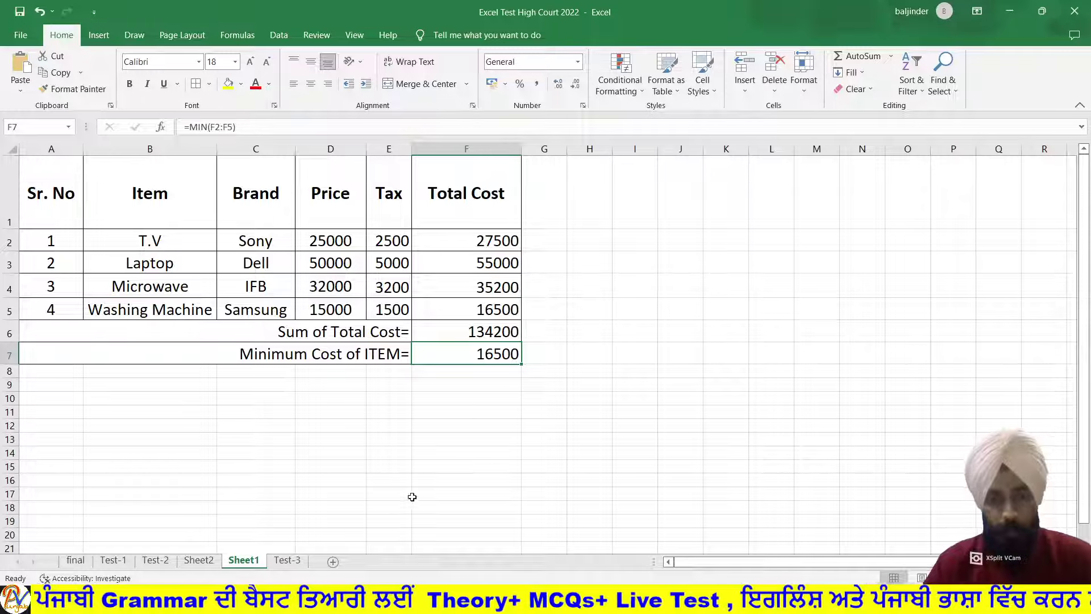
- Start the PowerPoint slide show from the Test-2 slide and advance to the Test-3 slide
left_click(544, 527)
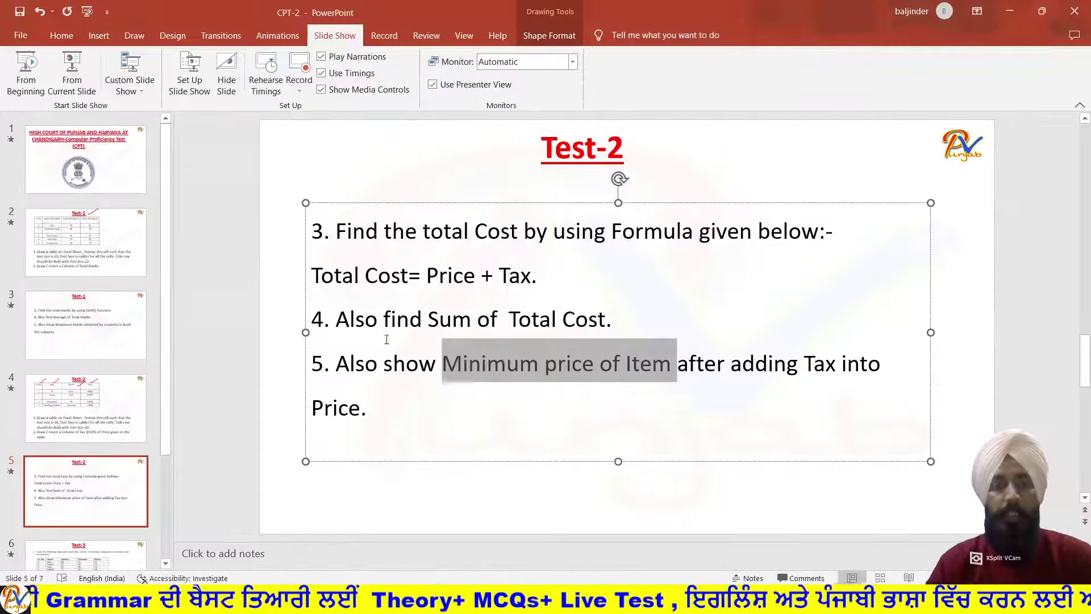
left_click(244, 243)
left_click(72, 71)
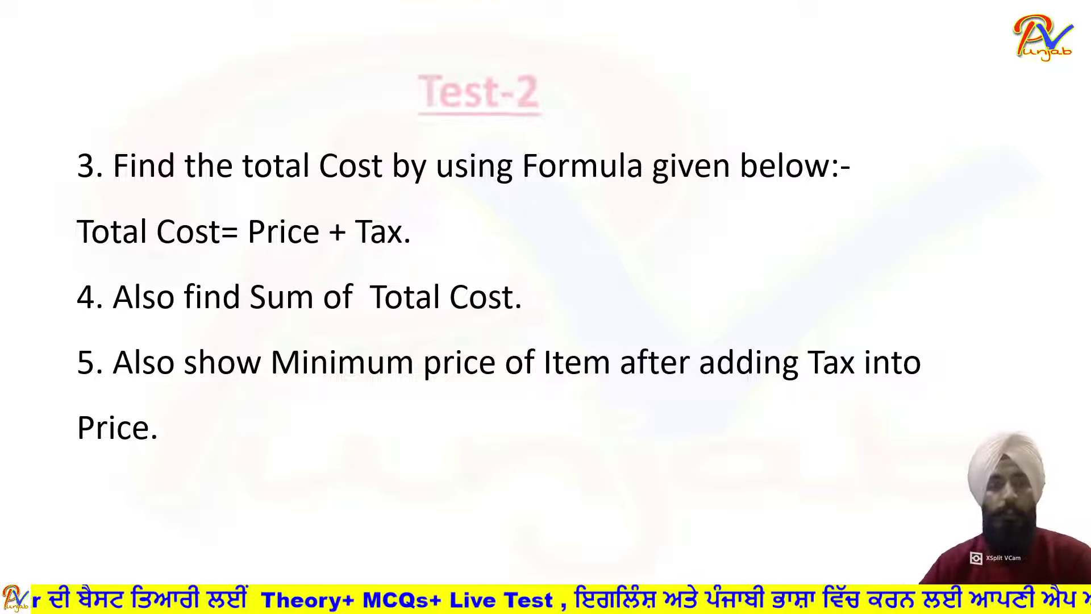
key("Right")
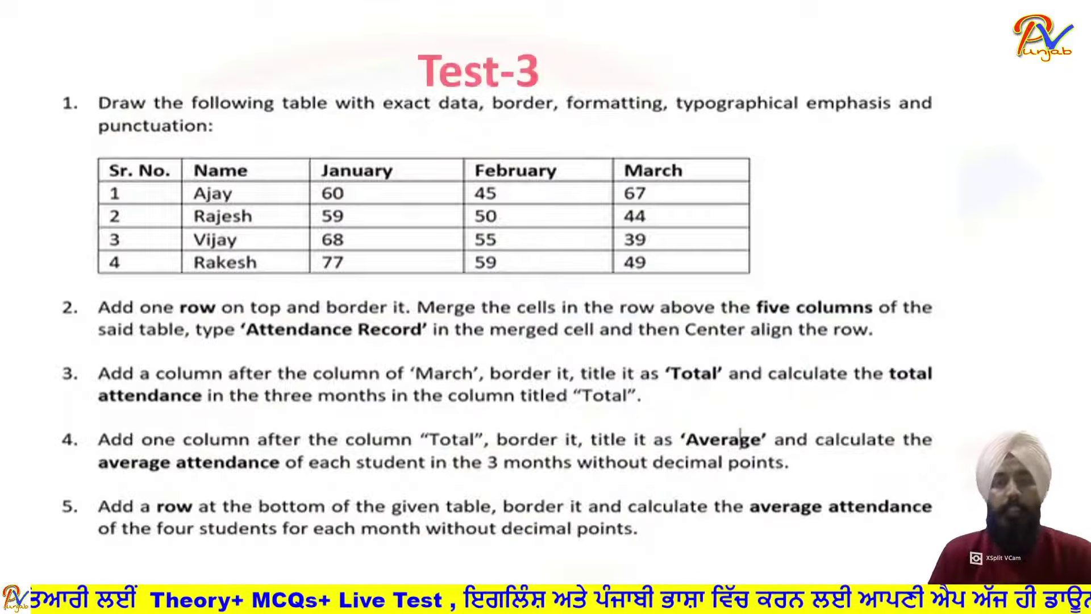
- In red ink, write and underline 2021, circle question 1 and underline its key phrases
left_click_drag(725, 70, 844, 55)
left_click_drag(779, 79, 846, 59)
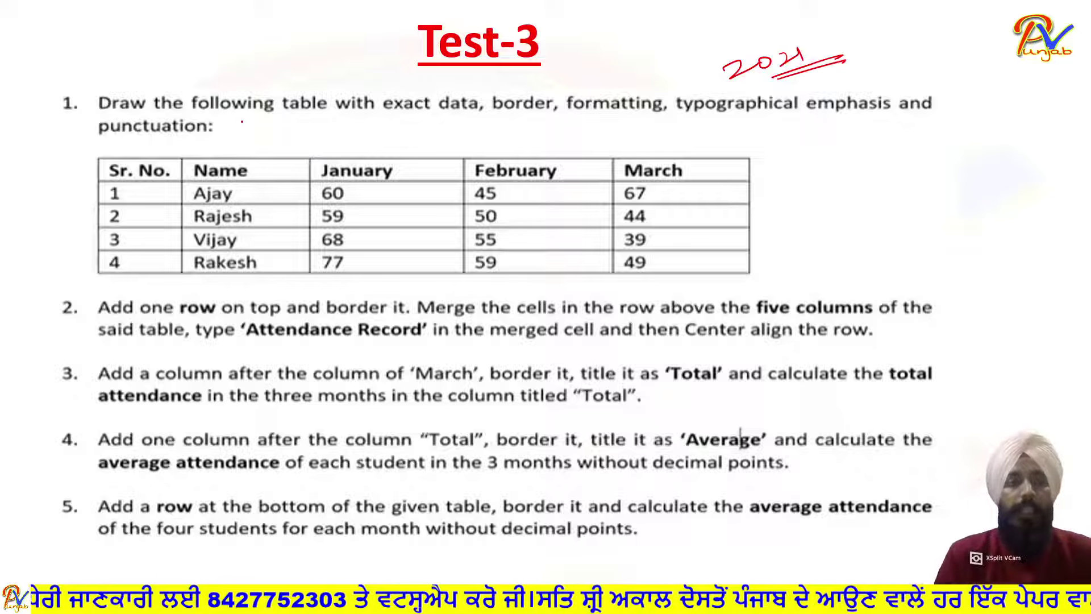
left_click_drag(83, 79, 89, 86)
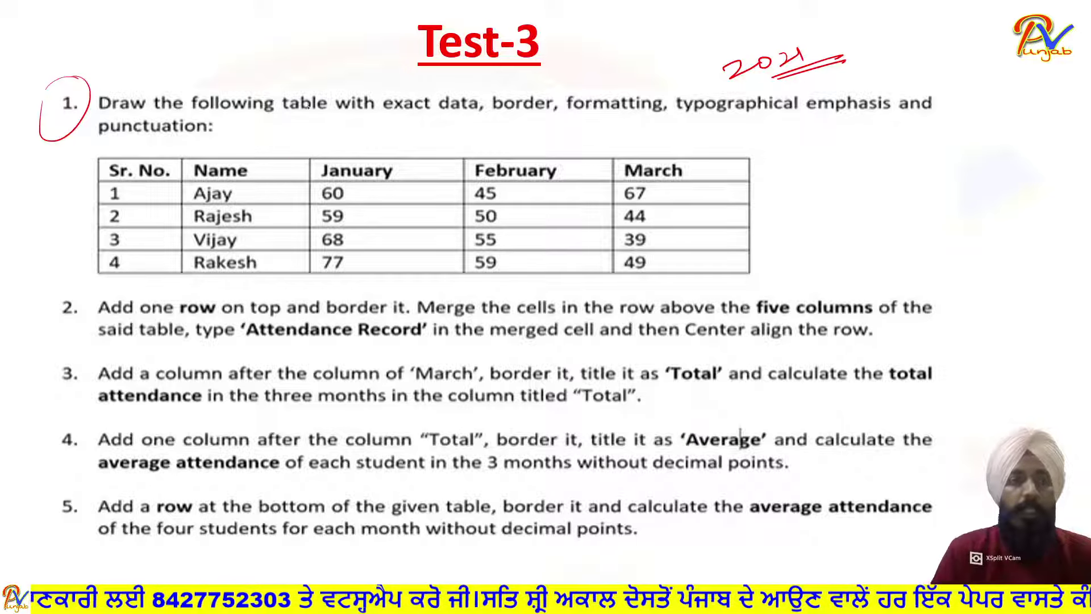
left_click_drag(248, 119, 408, 119)
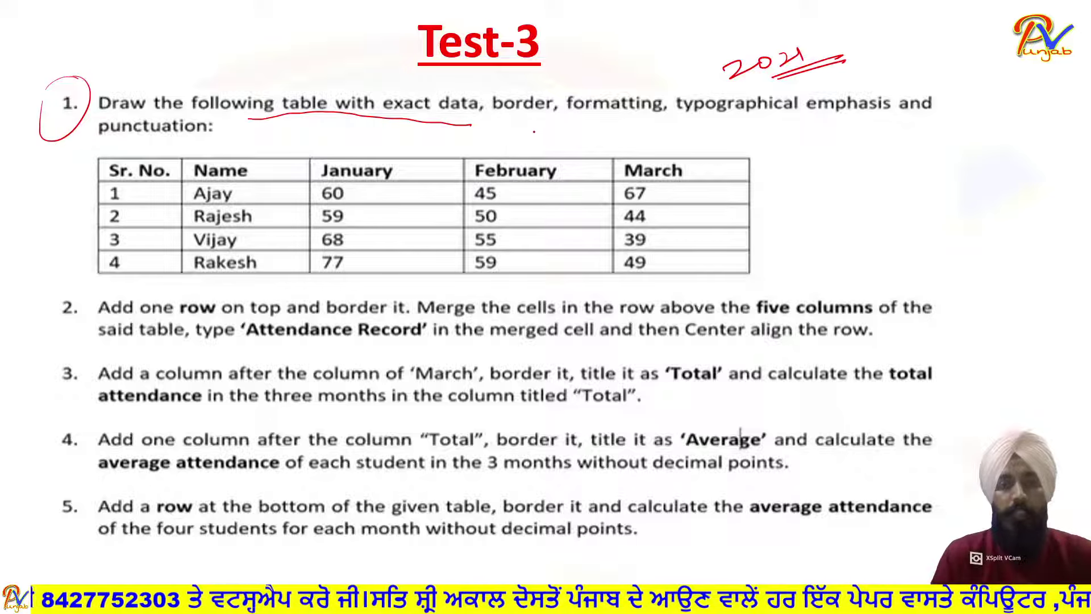
left_click_drag(521, 129, 658, 110)
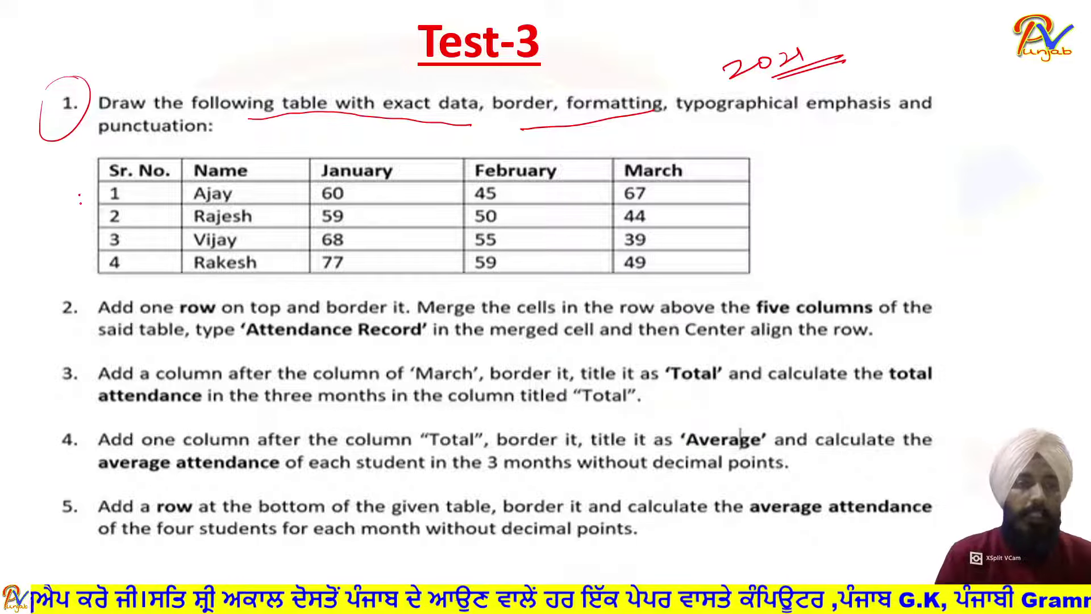
- Tick row 1 of the sample table: Ajay, January 60, and the February and March values
mouse_move(79, 195)
left_mouse_down()
mouse_move(116, 181)
mouse_move(207, 182)
left_mouse_up()
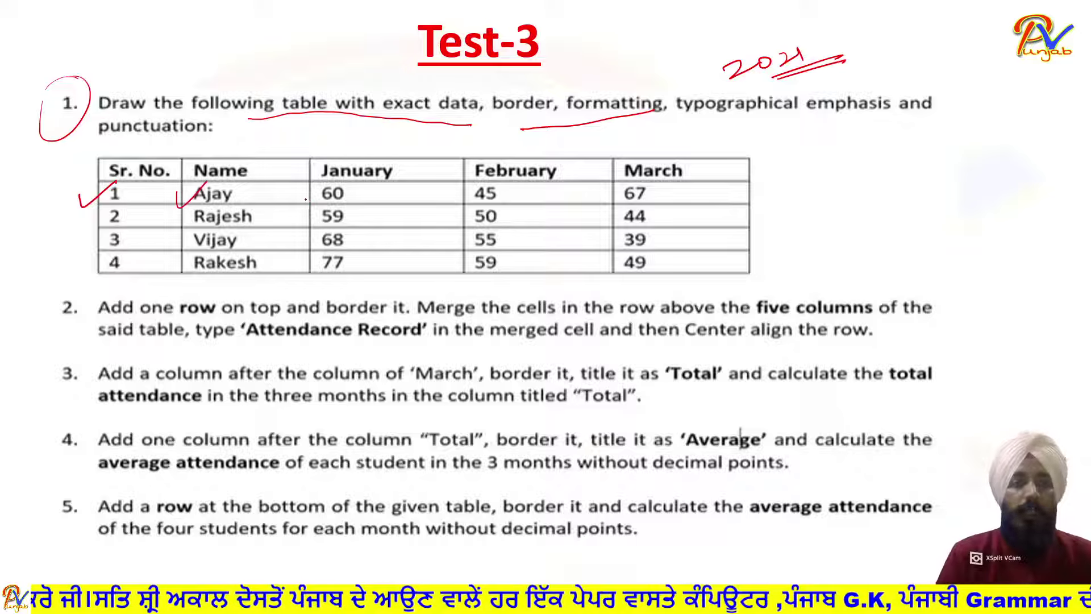
left_click_drag(306, 202, 335, 190)
left_click_drag(466, 188, 498, 178)
left_click_drag(607, 185, 637, 176)
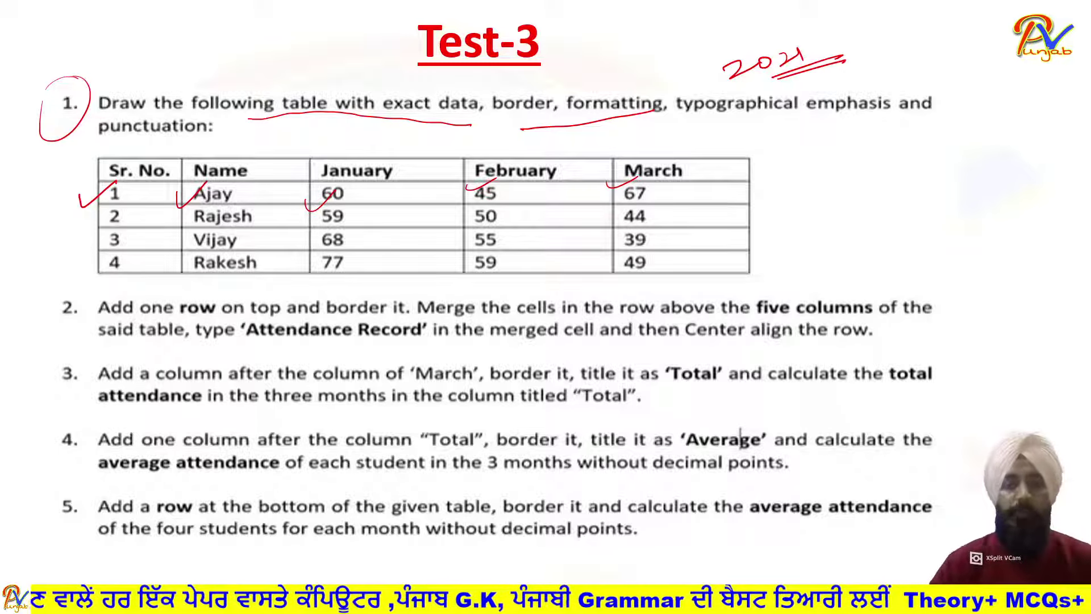
- End the slideshow, keep the ink annotations, and switch back to Excel
key("Escape")
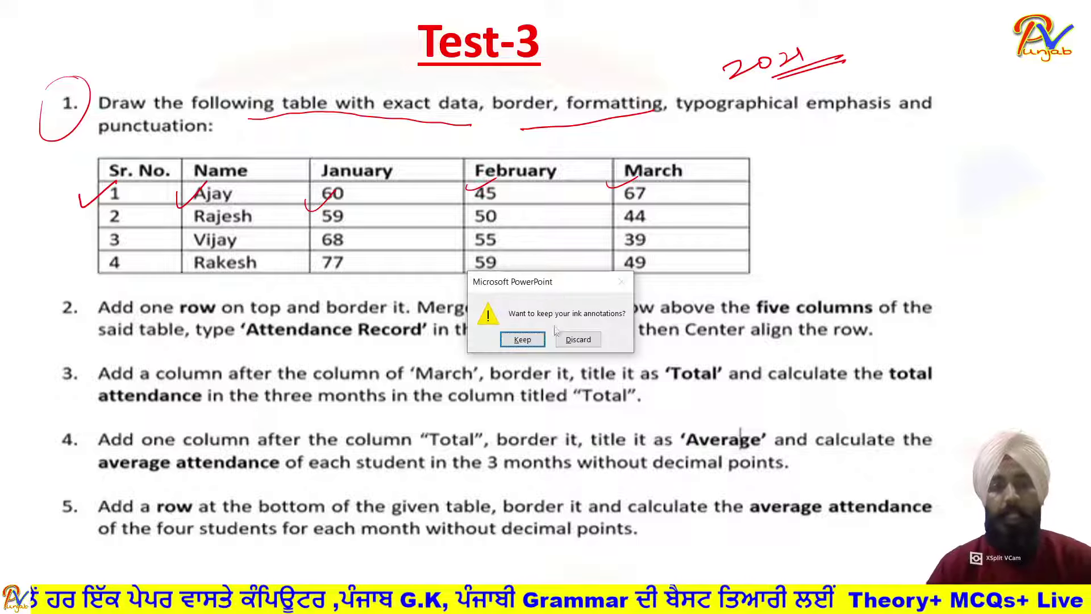
left_click(522, 339)
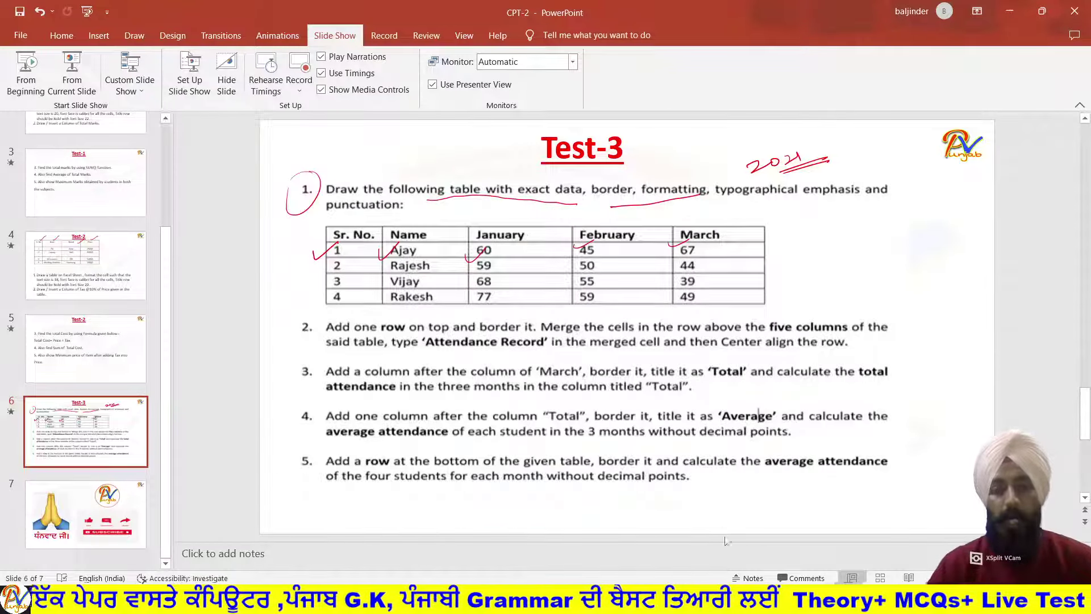
key("alt+Tab")
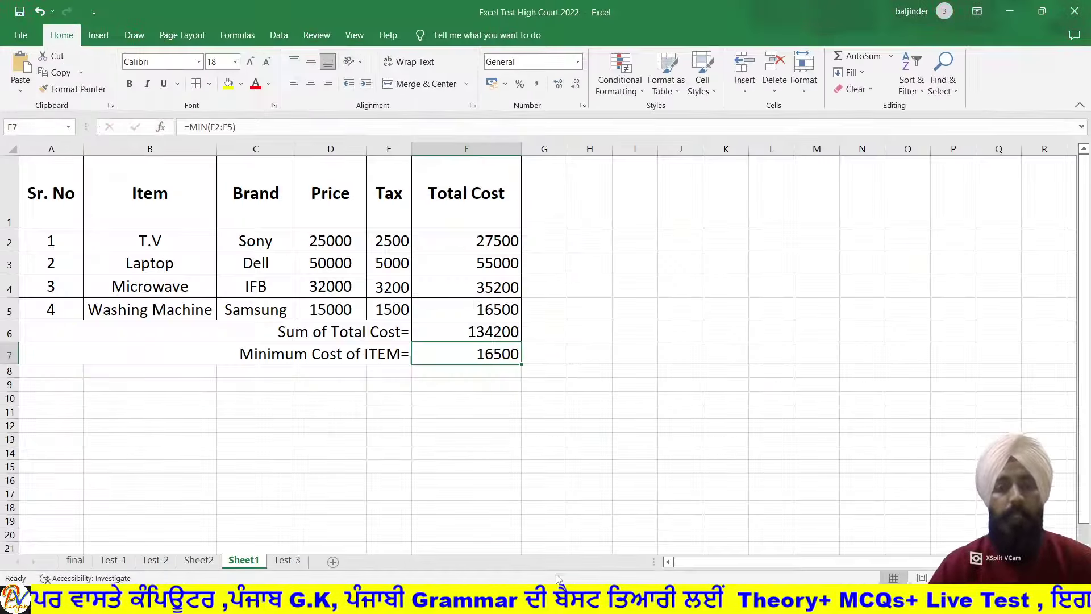
- Open the Test-3 sheet and select the attendance table A1:E5
left_click(287, 561)
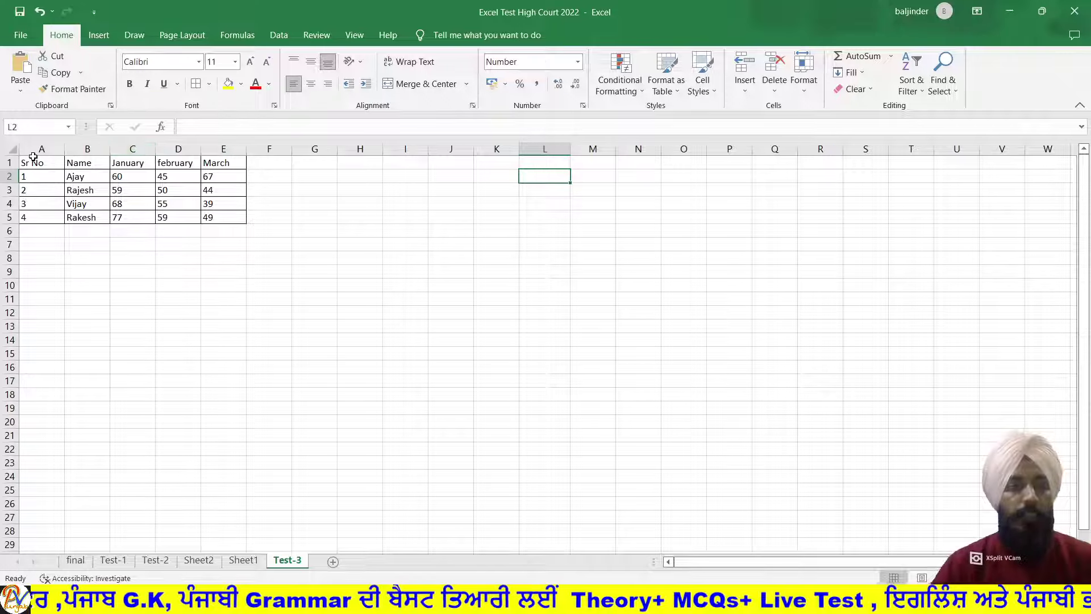
left_click_drag(33, 158, 219, 216)
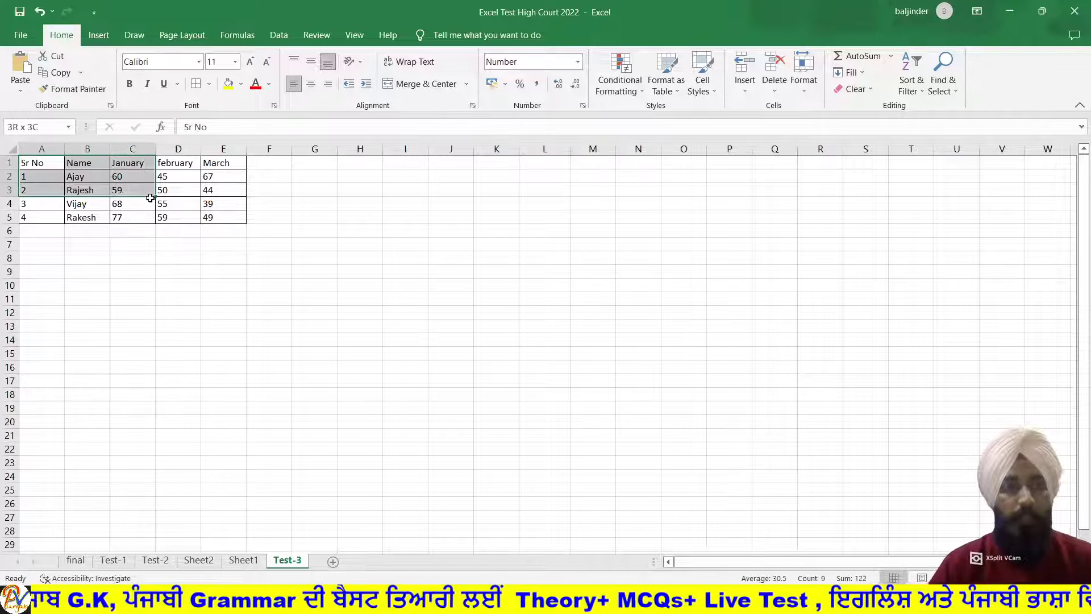
- Set the table text to size 20 and AutoFit columns B to E for names and months
left_click(235, 62)
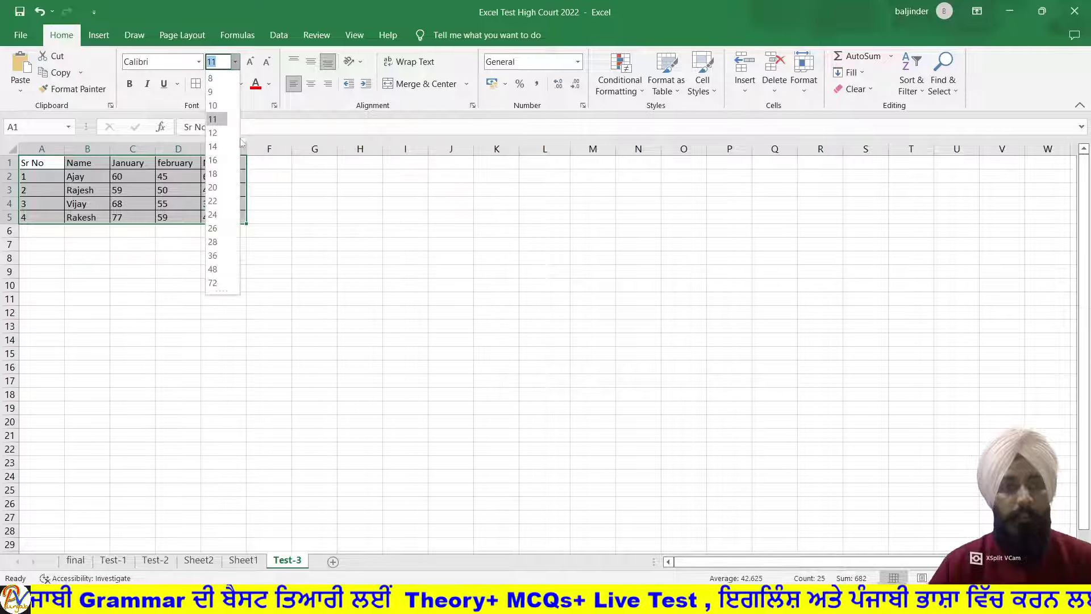
key("Escape")
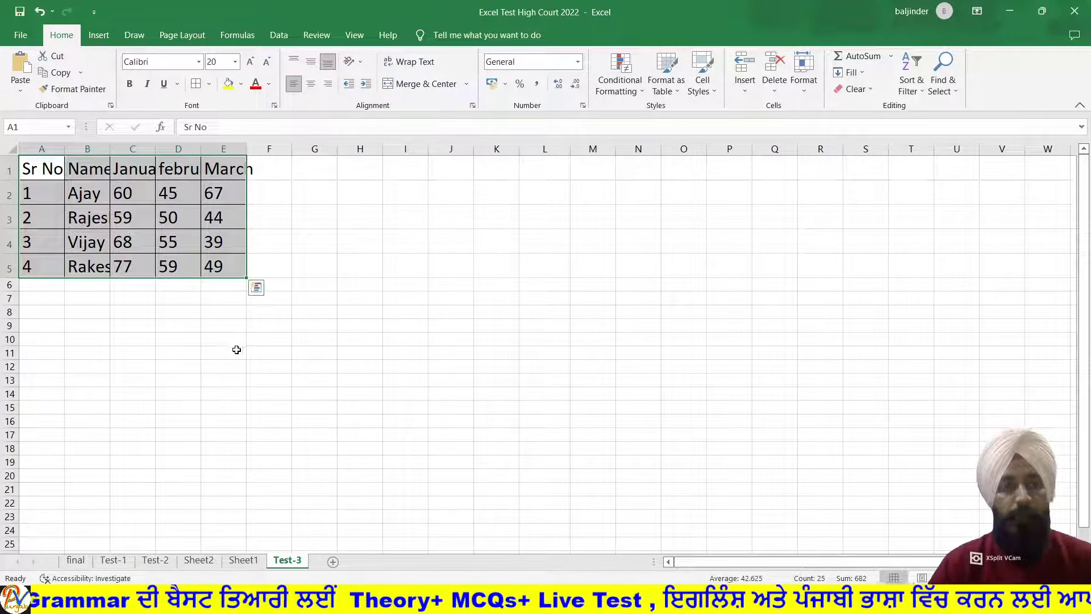
left_click(233, 351)
double_click(115, 152)
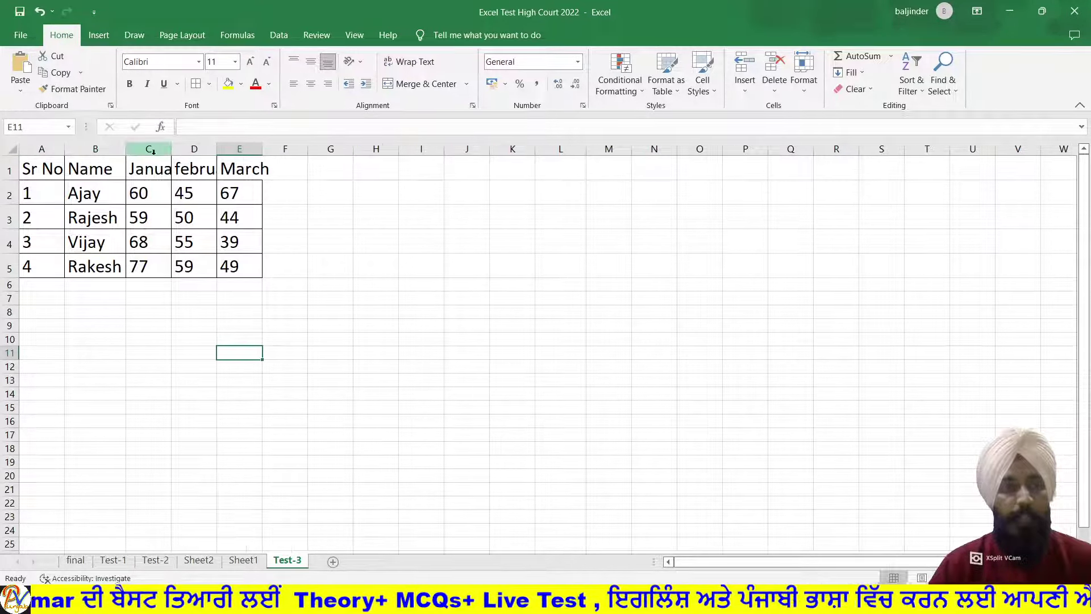
double_click(172, 149)
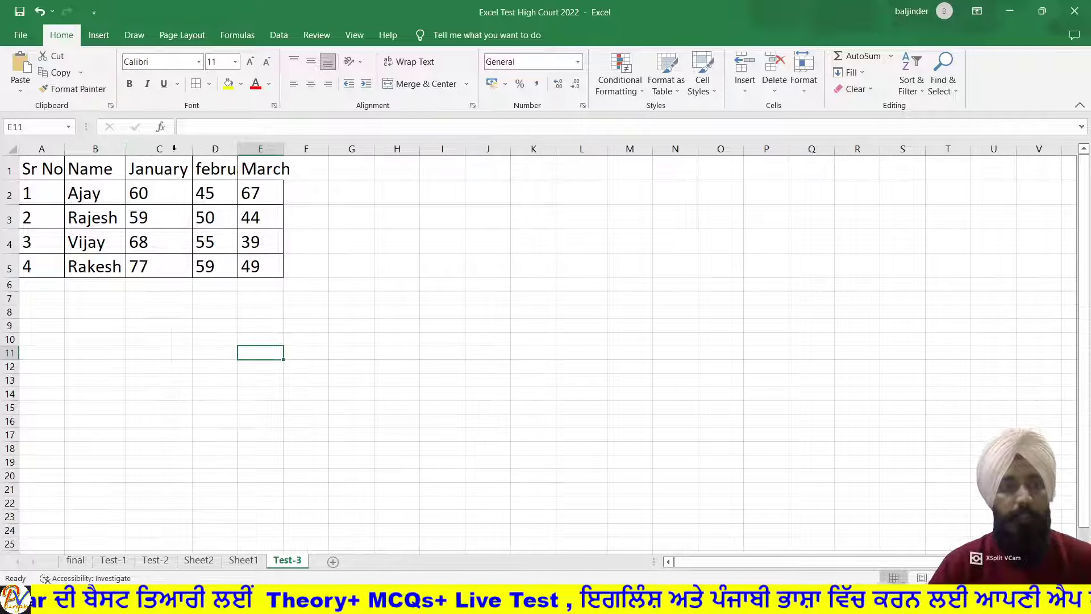
double_click(237, 154)
double_click(309, 154)
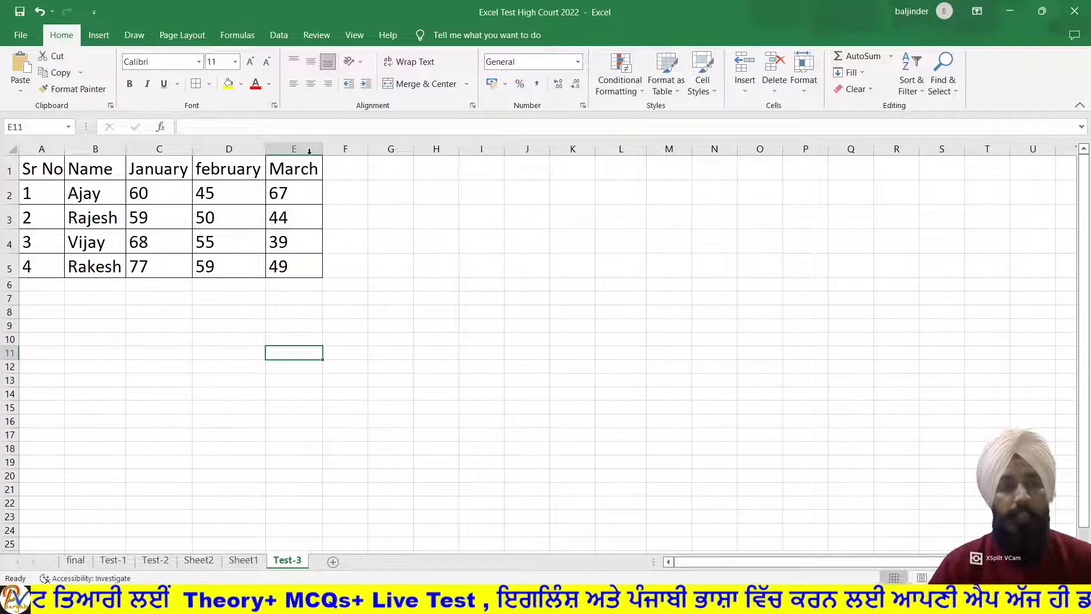
left_click(37, 169)
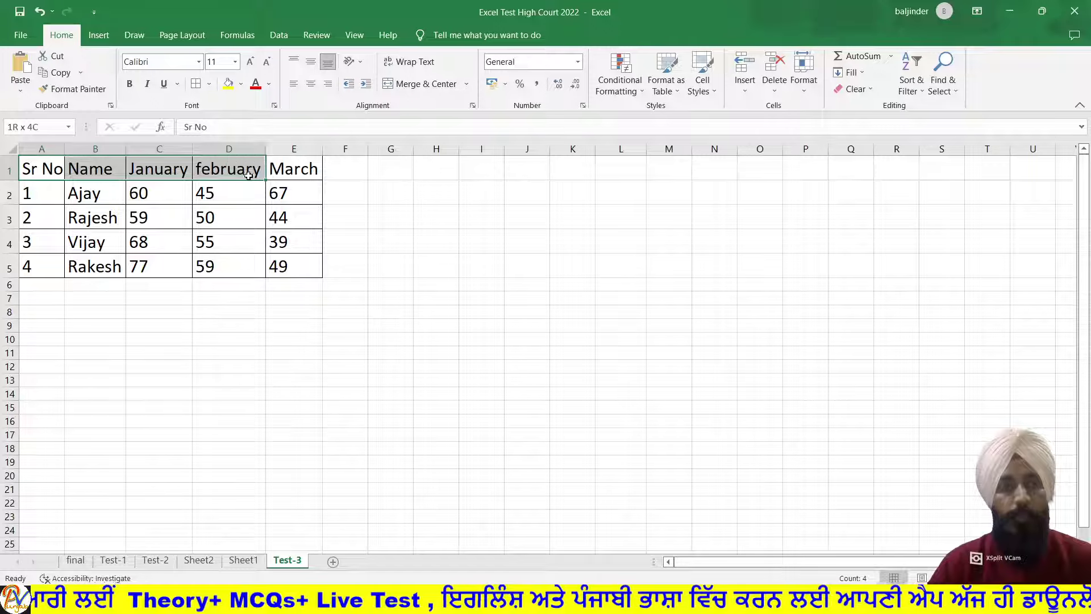
- Make the header row A1:E1 bold at font size 22
left_click_drag(202, 174, 272, 175)
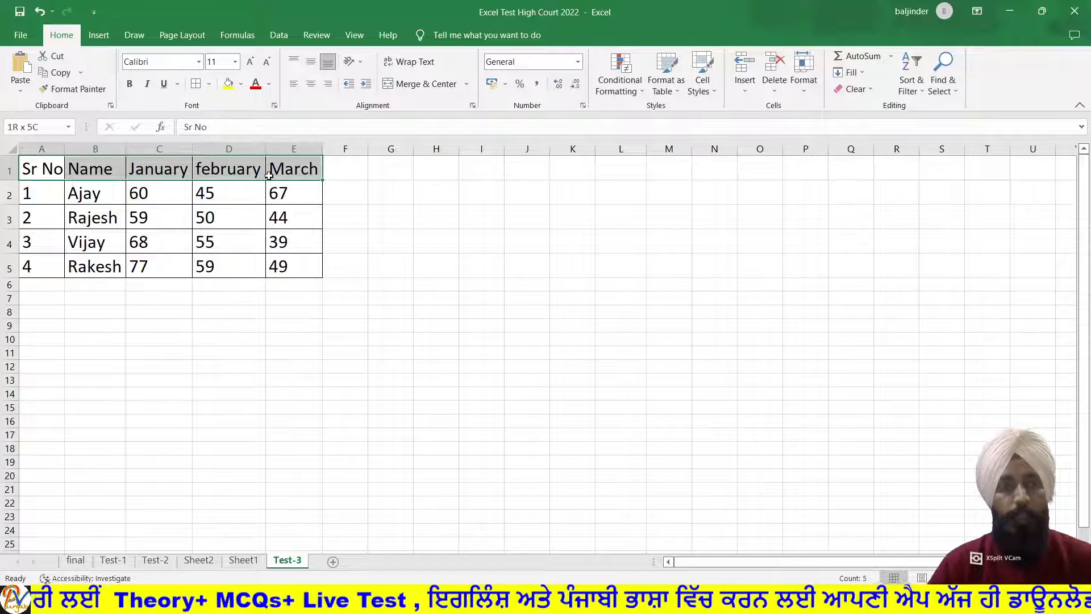
left_click(129, 84)
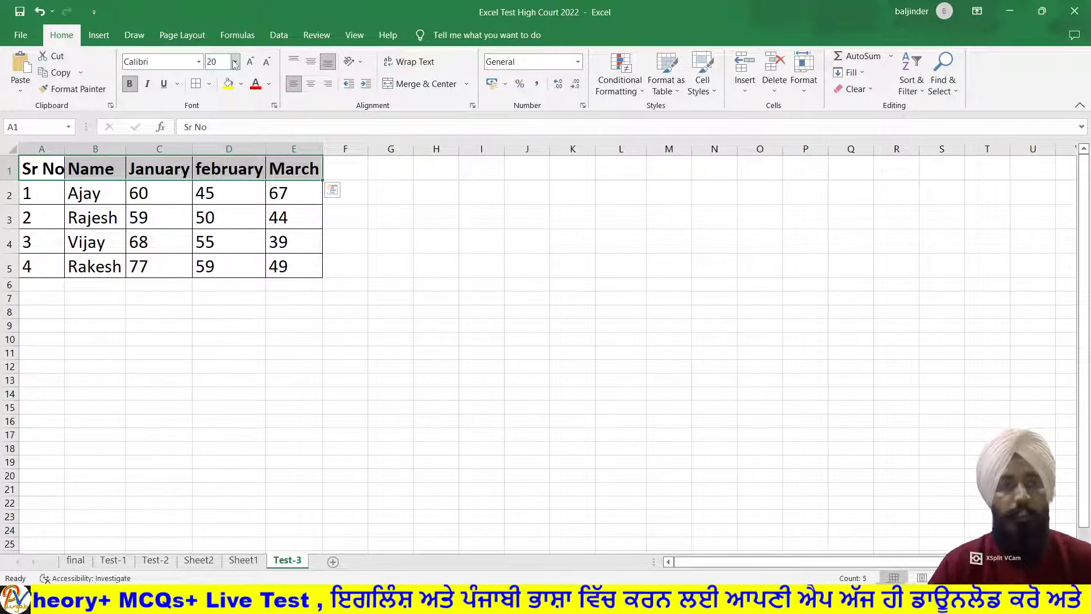
left_click(234, 62)
left_click(212, 200)
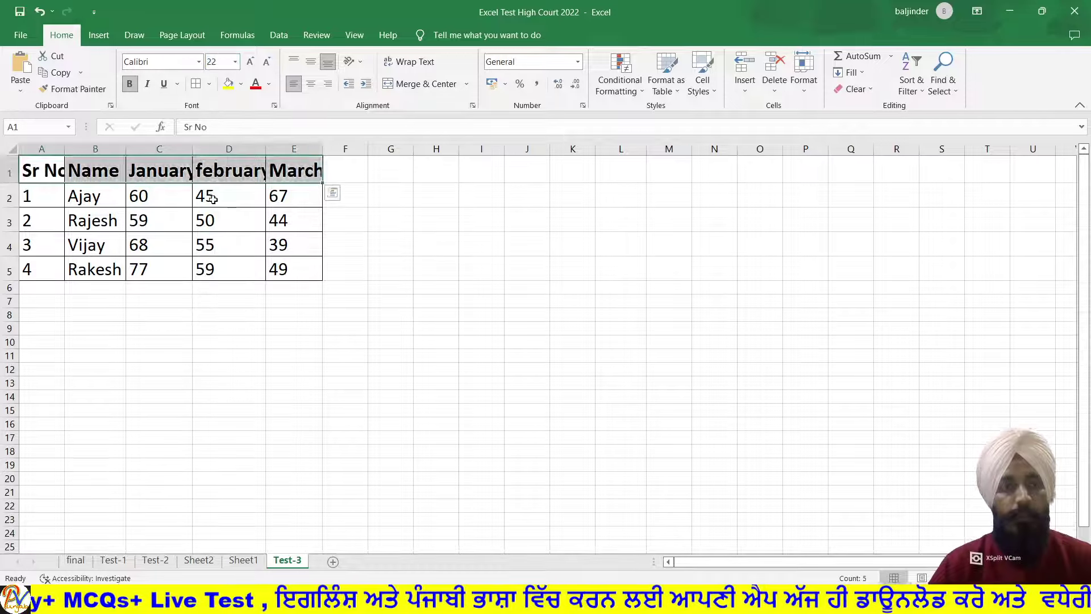
- AutoFit columns A, C, D and E so Sr No, January, february and March fit
double_click(65, 147)
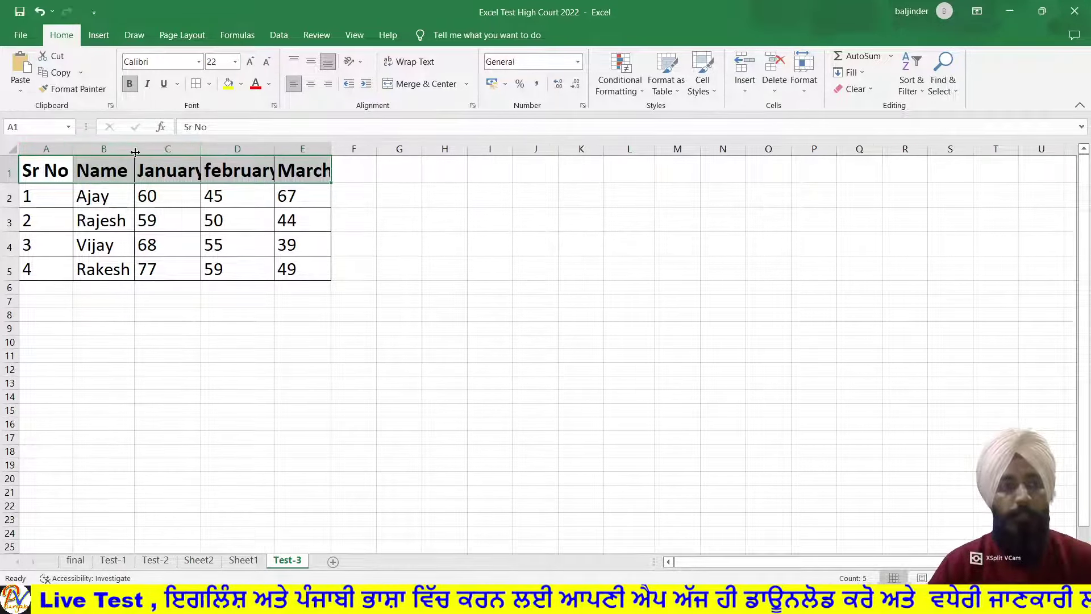
double_click(201, 148)
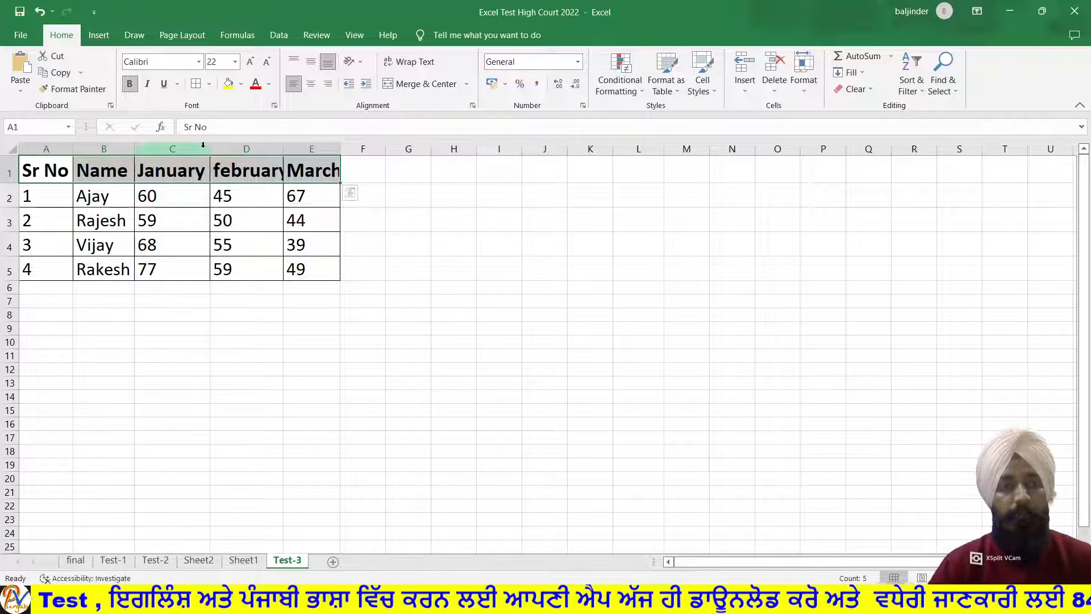
double_click(286, 148)
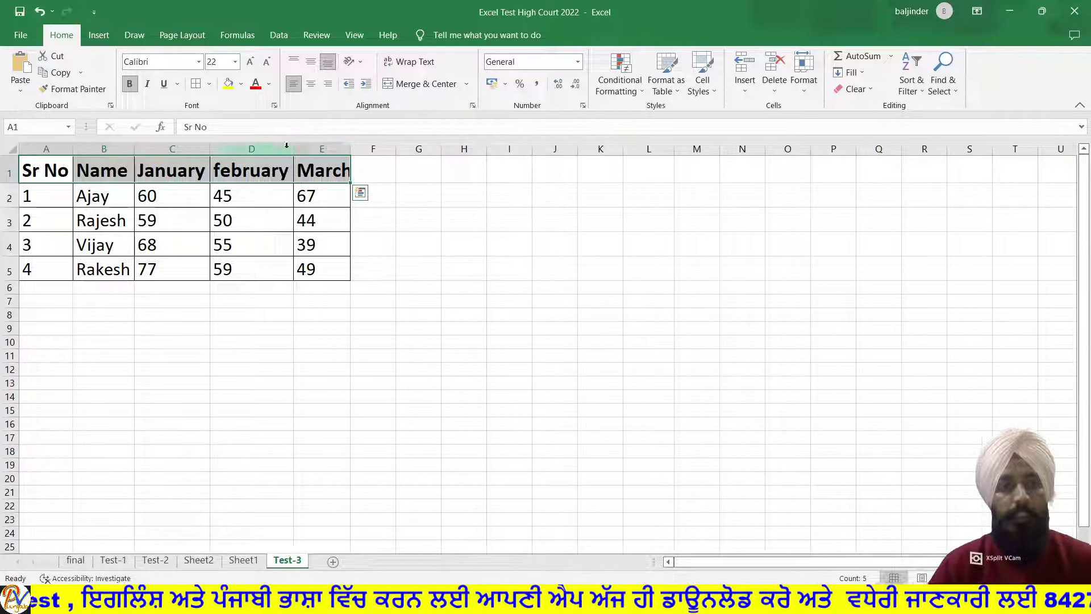
double_click(351, 152)
left_click(352, 328)
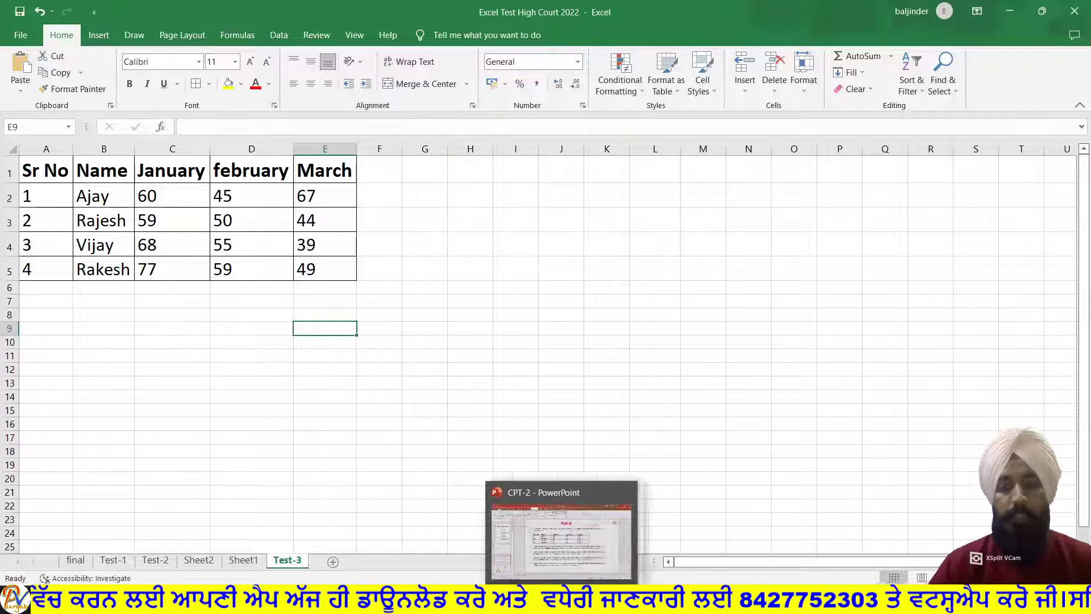
left_click(565, 528)
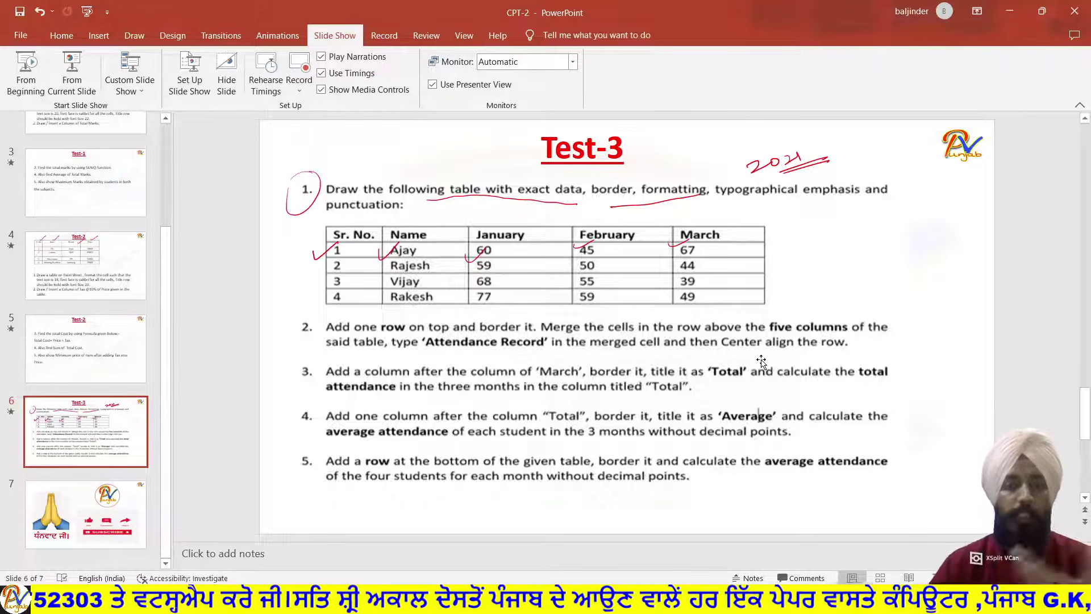
key("alt+Tab")
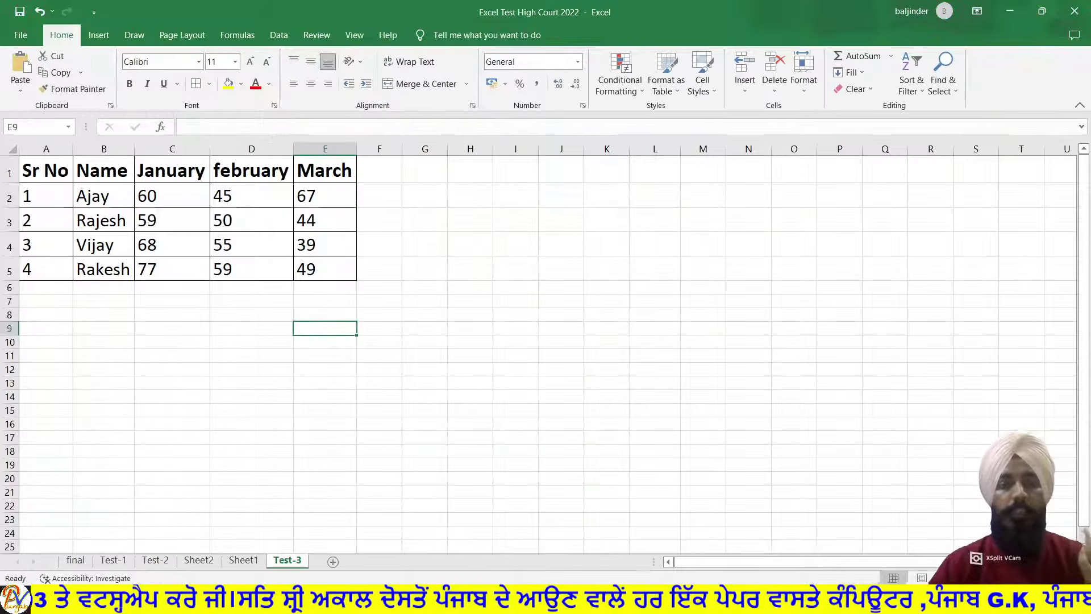
- Insert a blank row above the attendance table so the headers move down to row 2
left_click(4, 246)
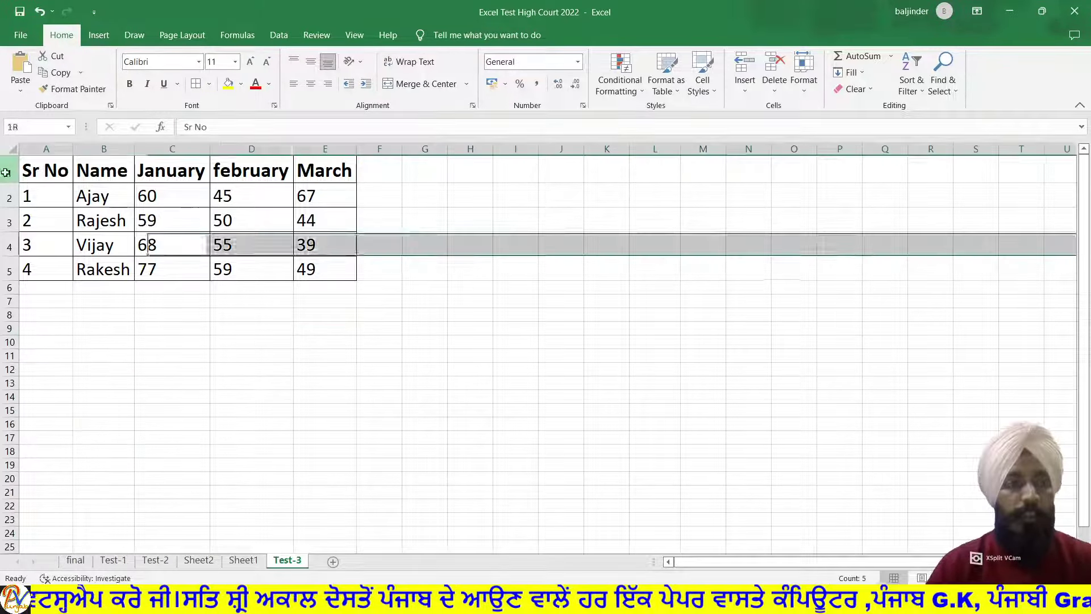
left_click(4, 173)
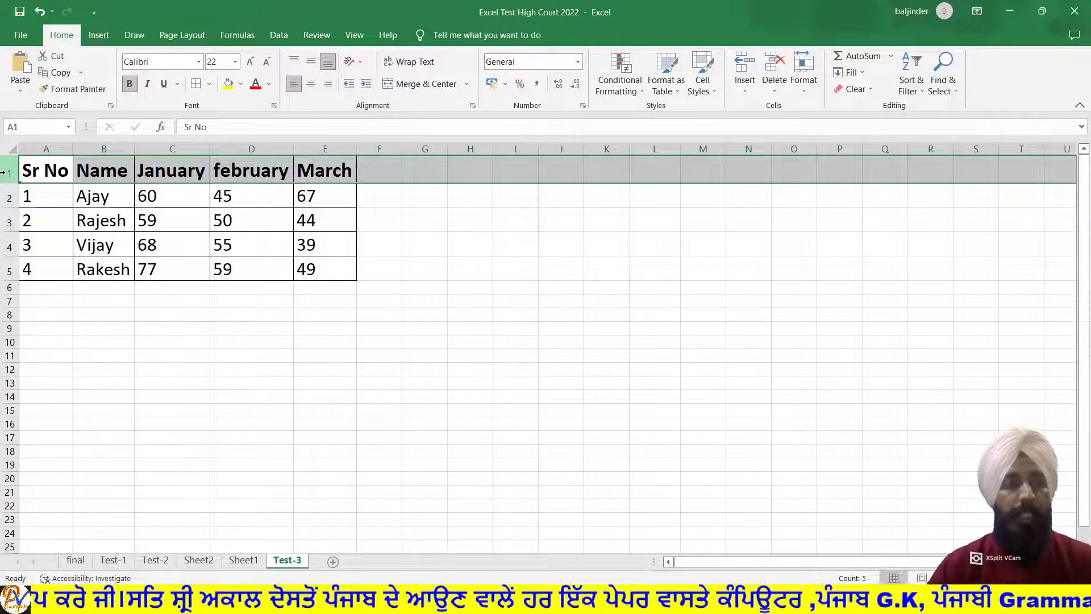
right_click(5, 174)
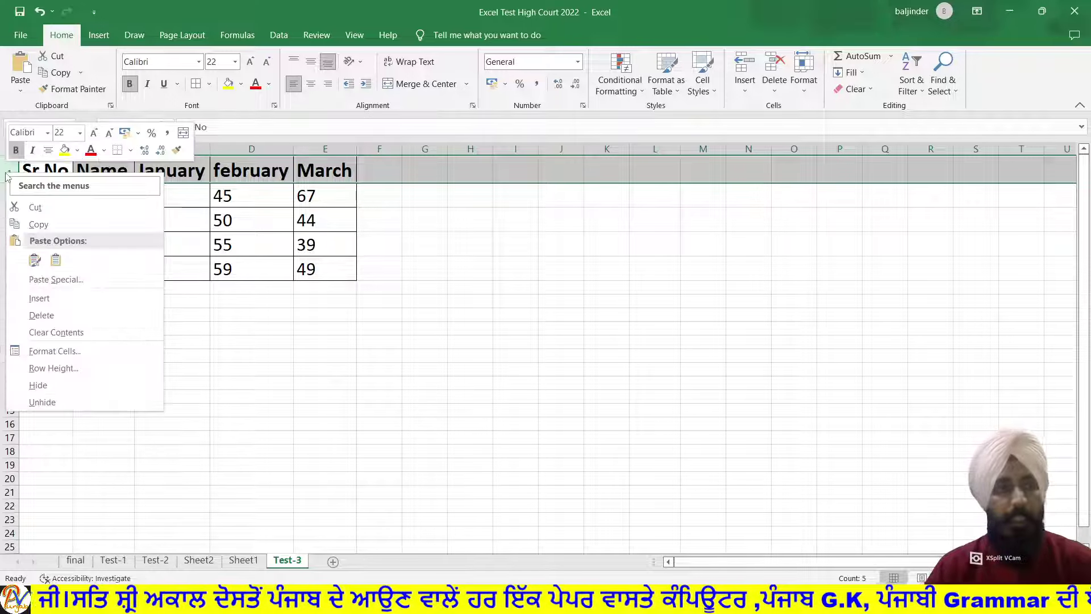
left_click(47, 296)
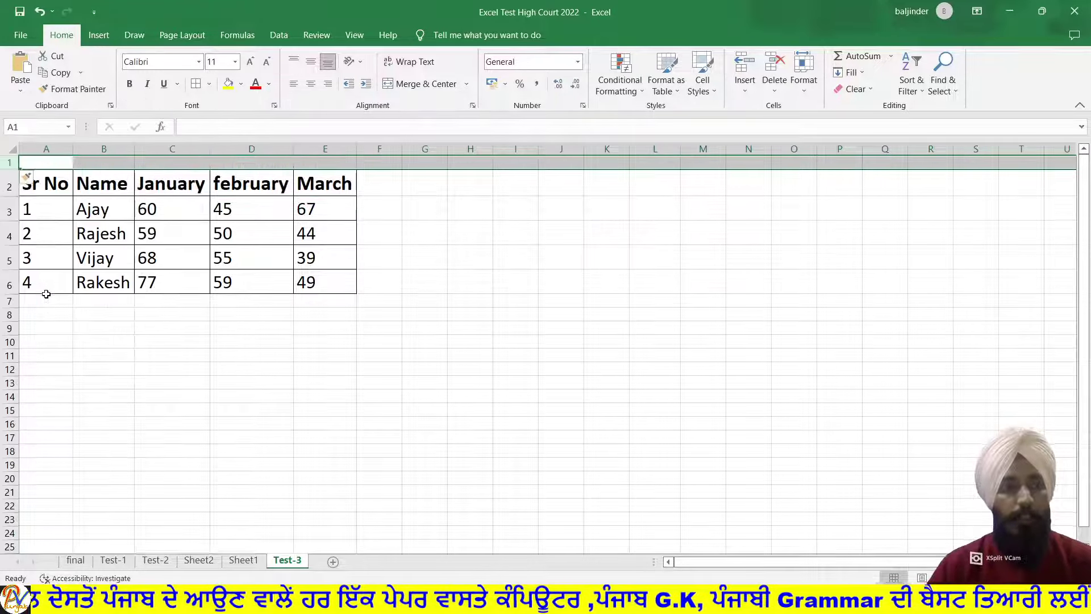
left_click(131, 354)
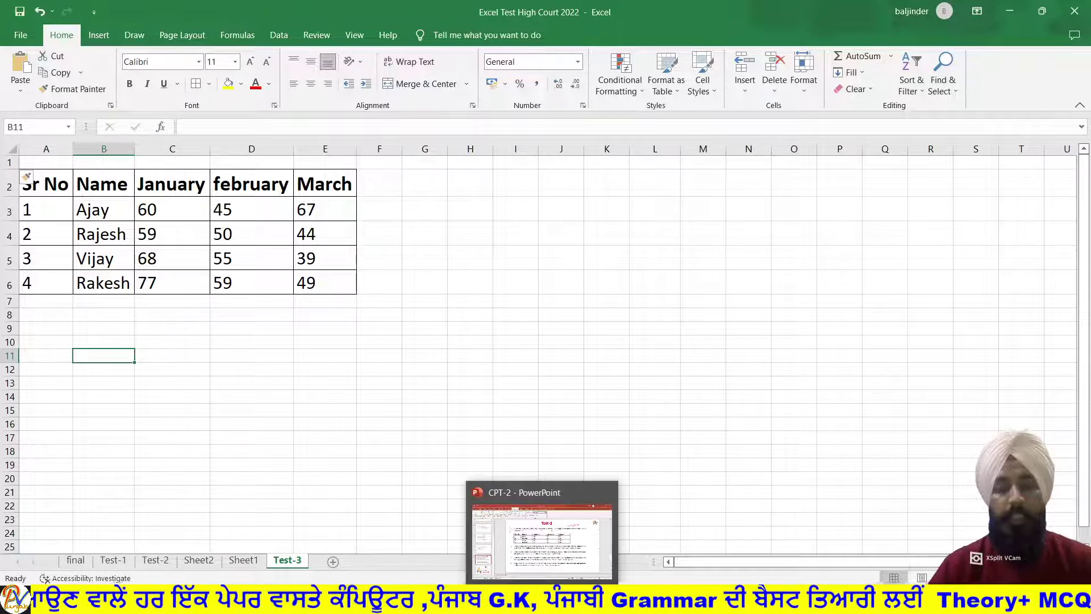
left_click(558, 501)
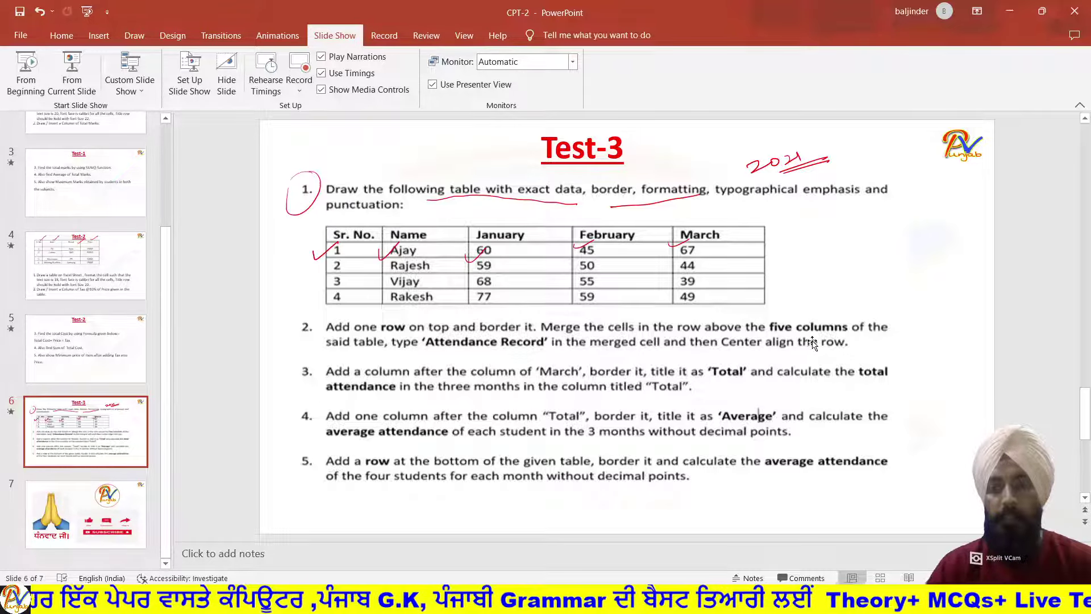
key("alt+Tab")
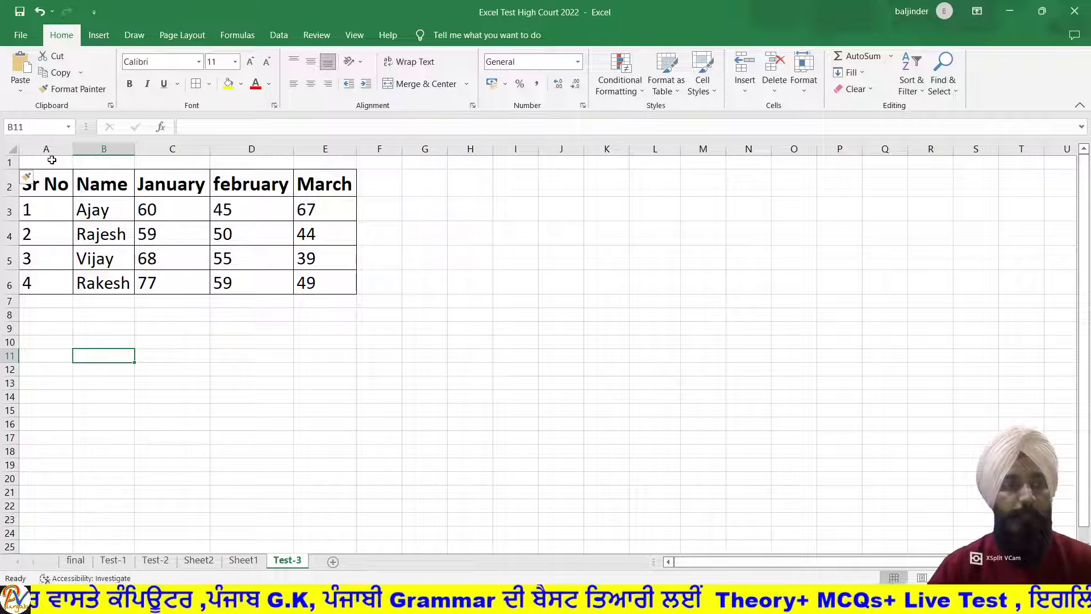
- Merge and centre A1:E1 and enter the title 'Attendance Record'
left_click_drag(52, 161, 305, 161)
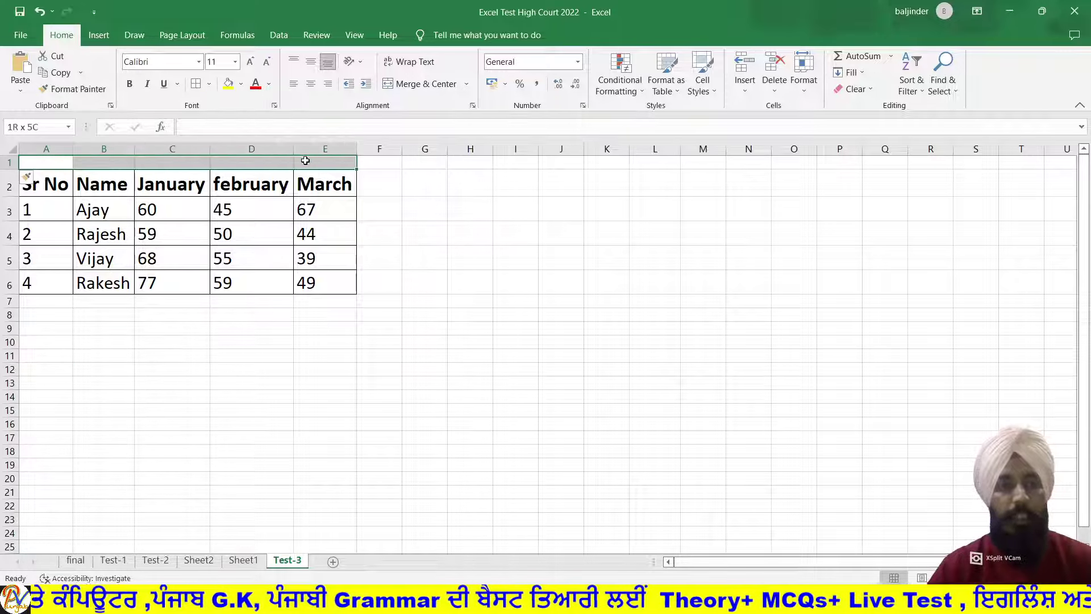
left_click(399, 87)
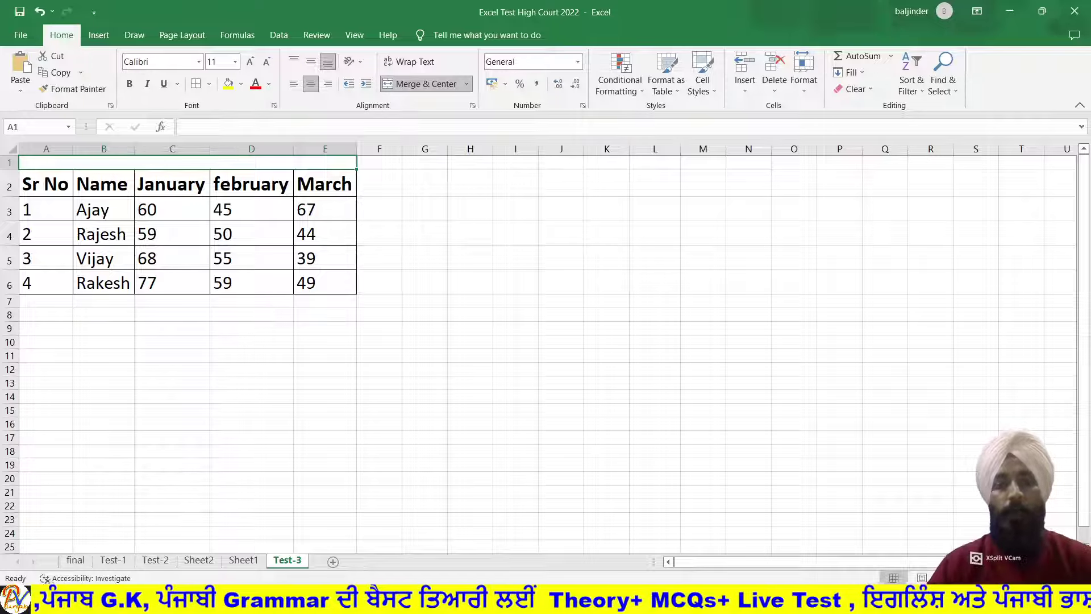
key("alt+Tab")
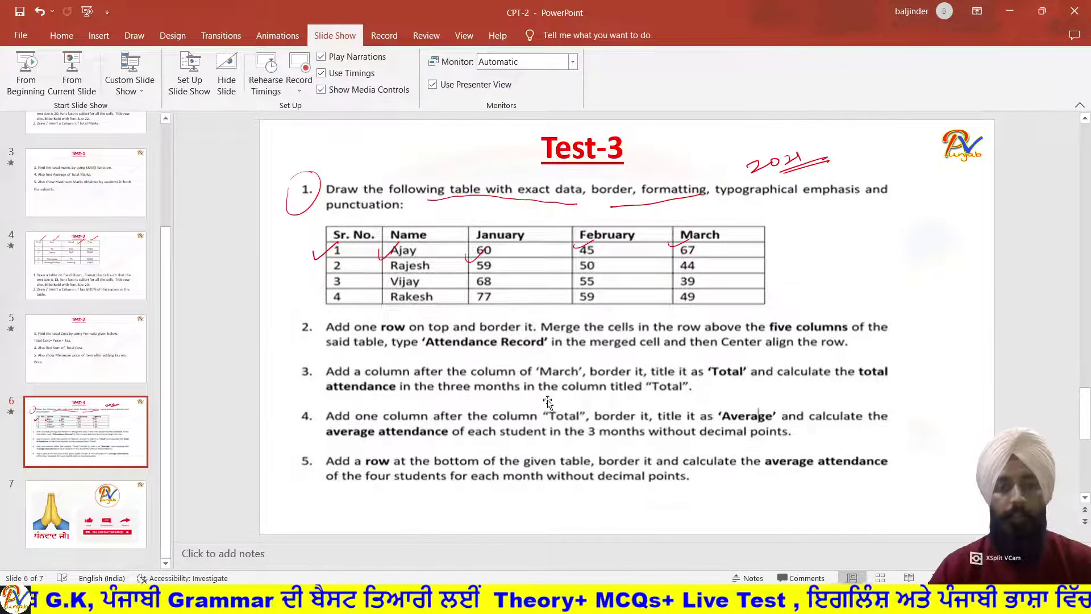
key("alt+Tab")
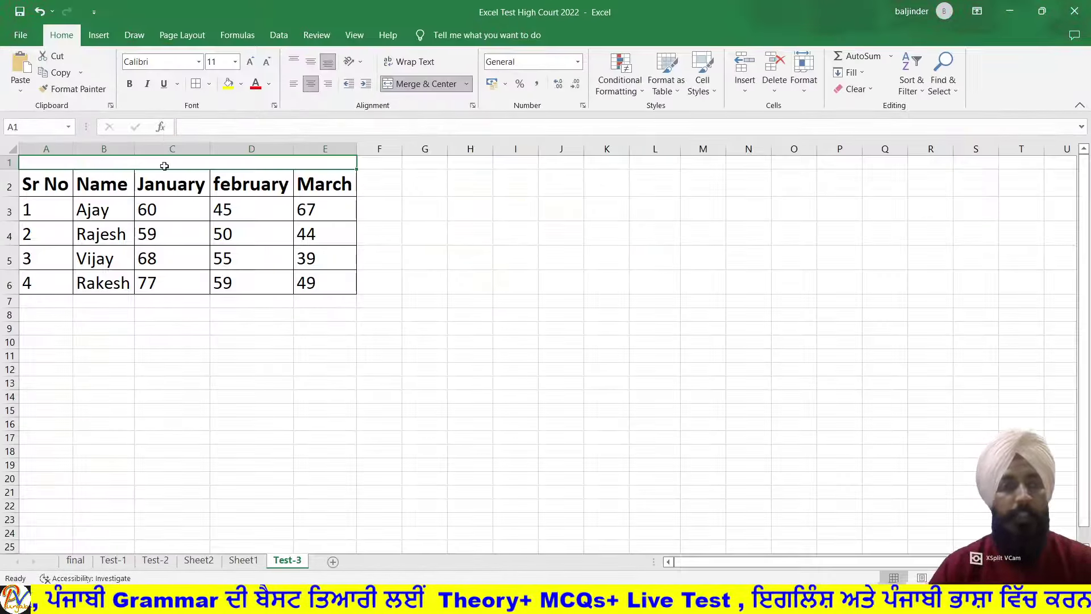
type("A")
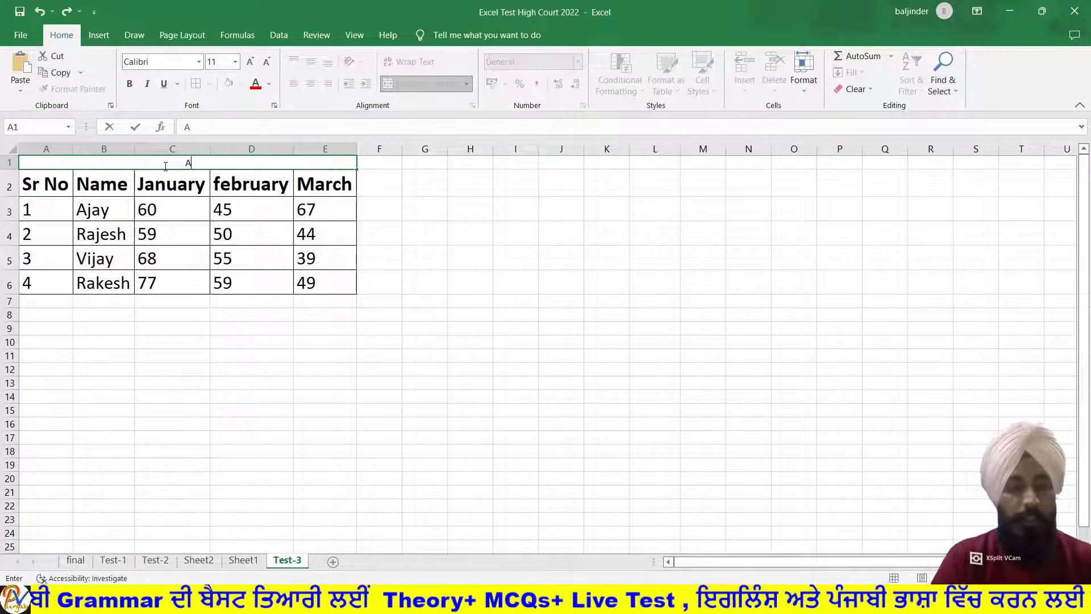
type("ttendan")
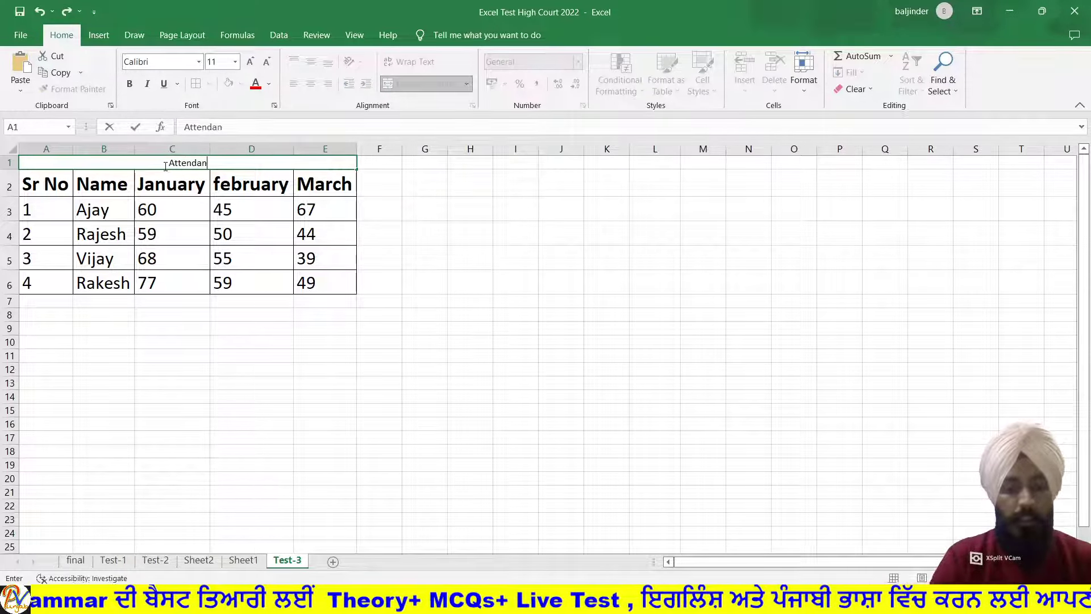
type("ce Rec")
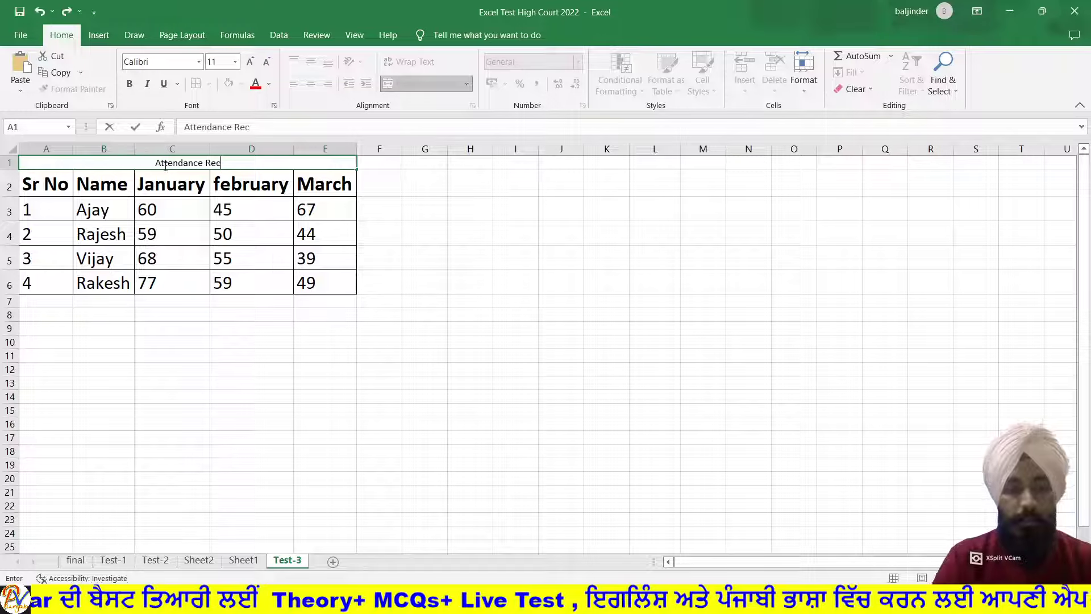
type("ord")
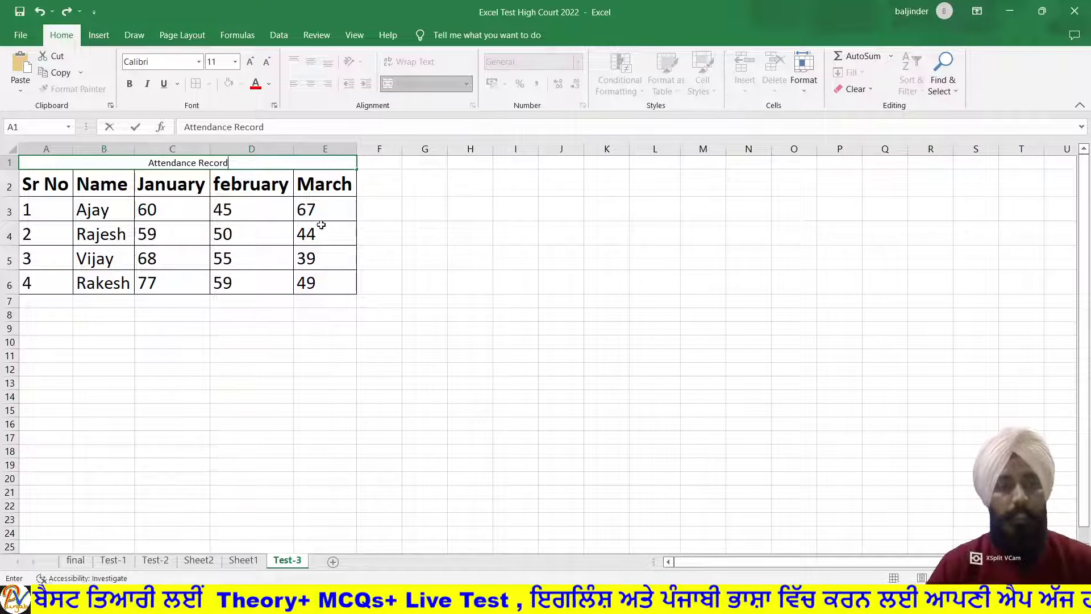
left_click(380, 230)
- Format the merged title at font size 20 with a border and bold
left_click(252, 165)
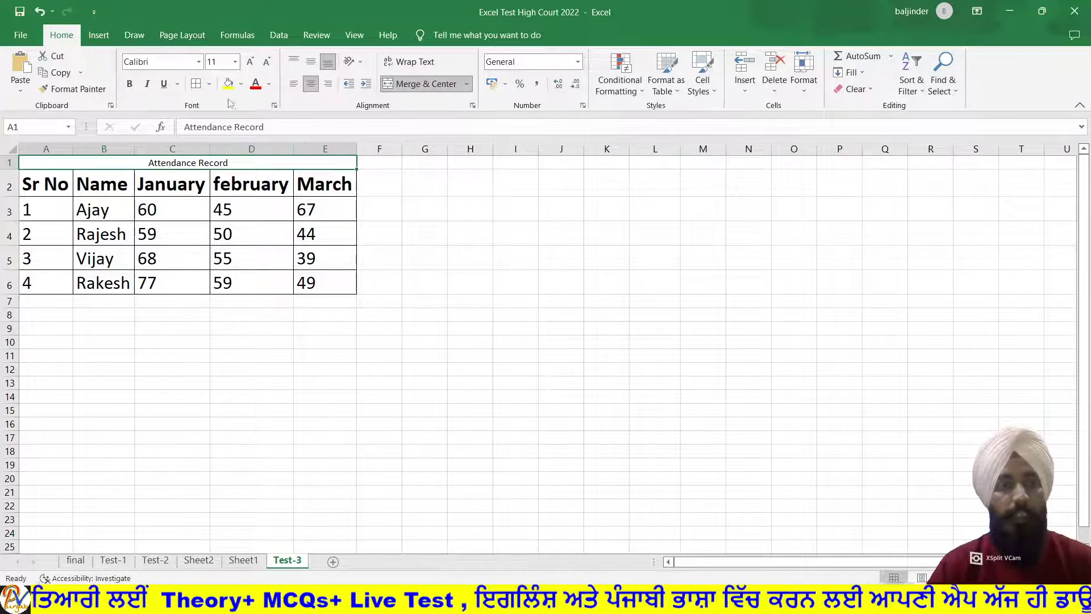
left_click(235, 61)
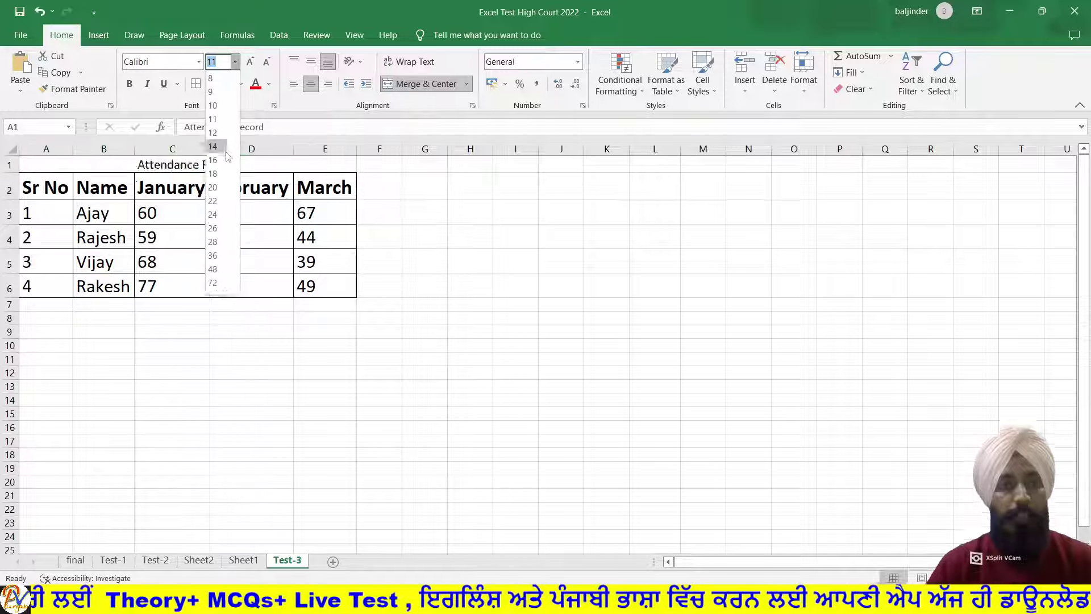
left_click(219, 188)
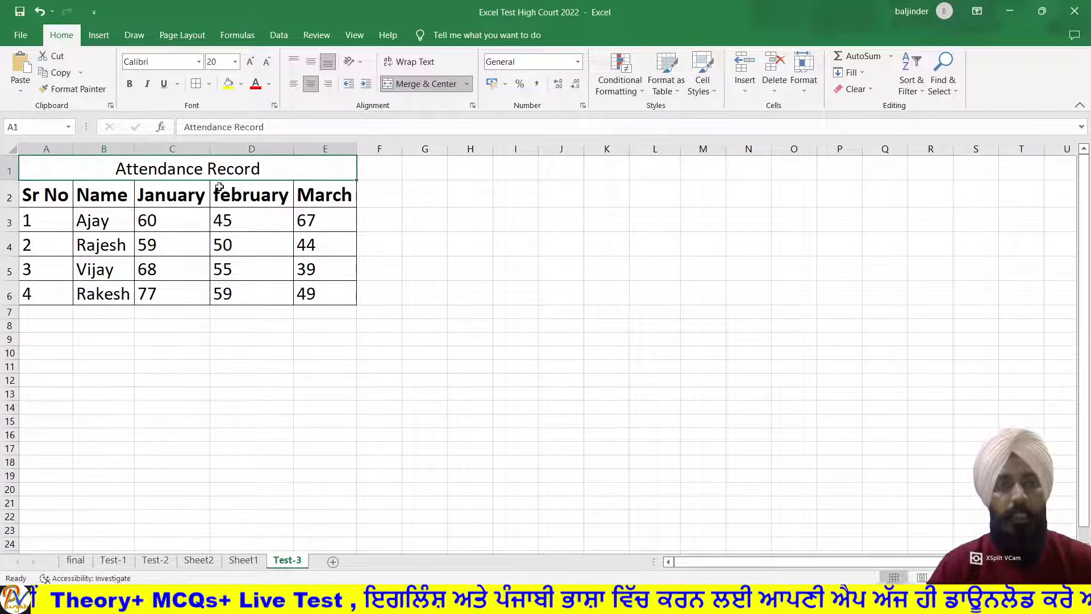
left_click(196, 84)
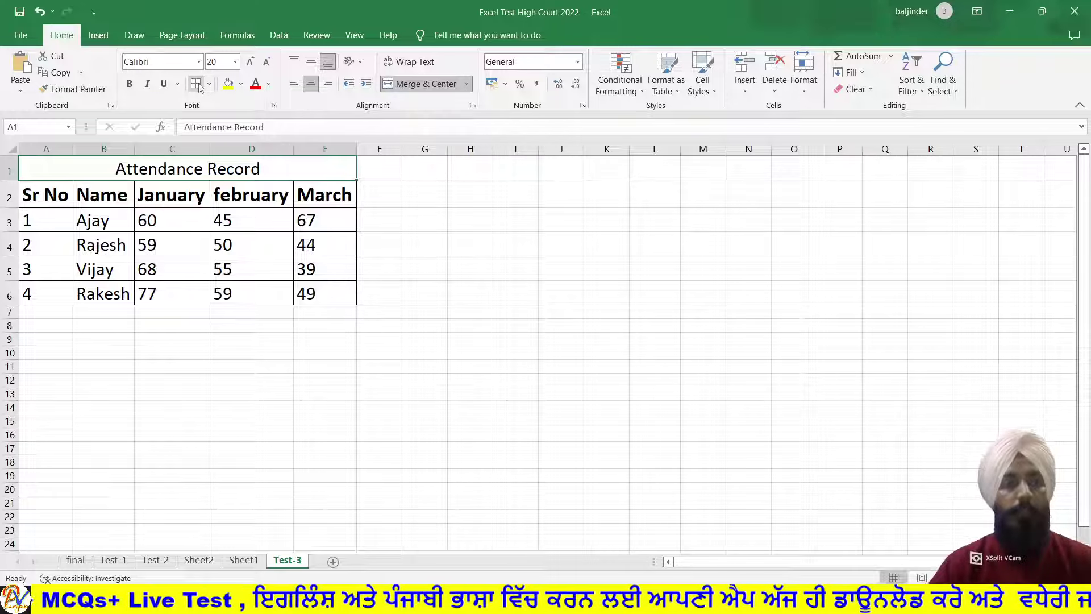
left_click(130, 84)
left_click(476, 300)
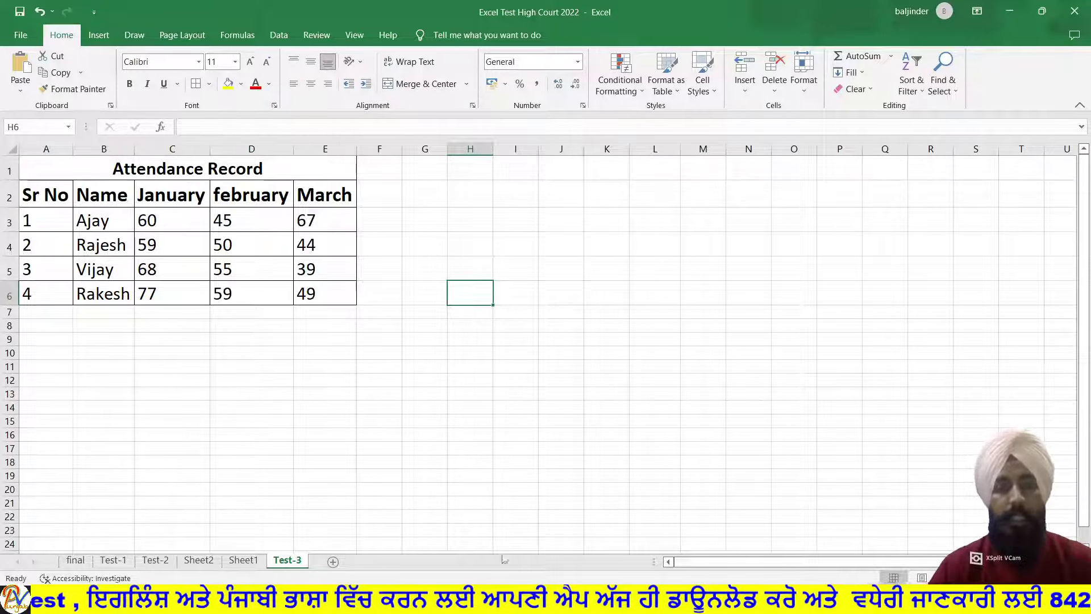
left_click(246, 169)
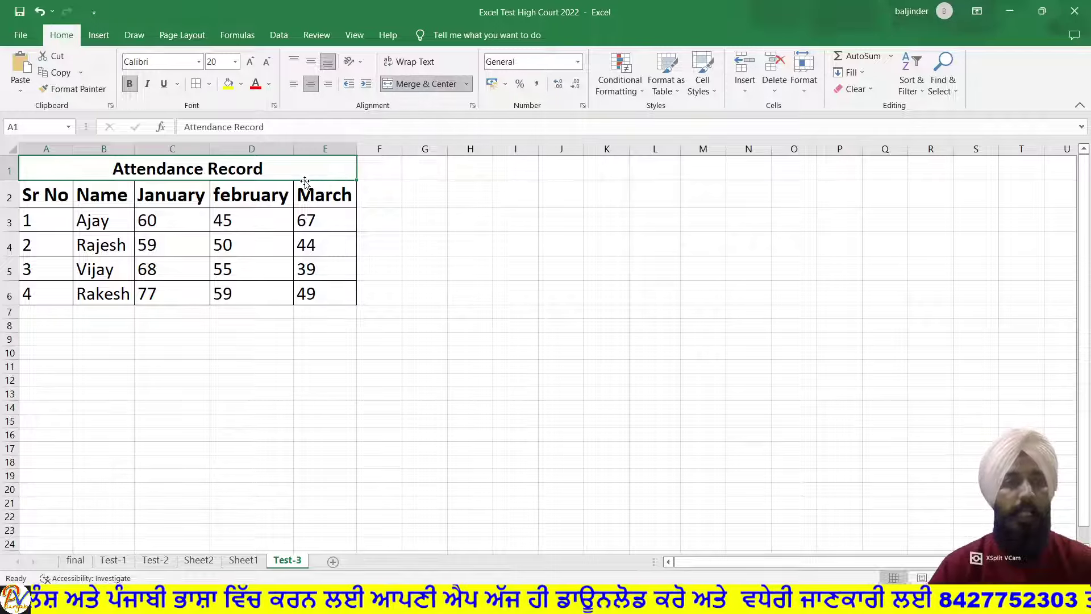
key("alt+Tab")
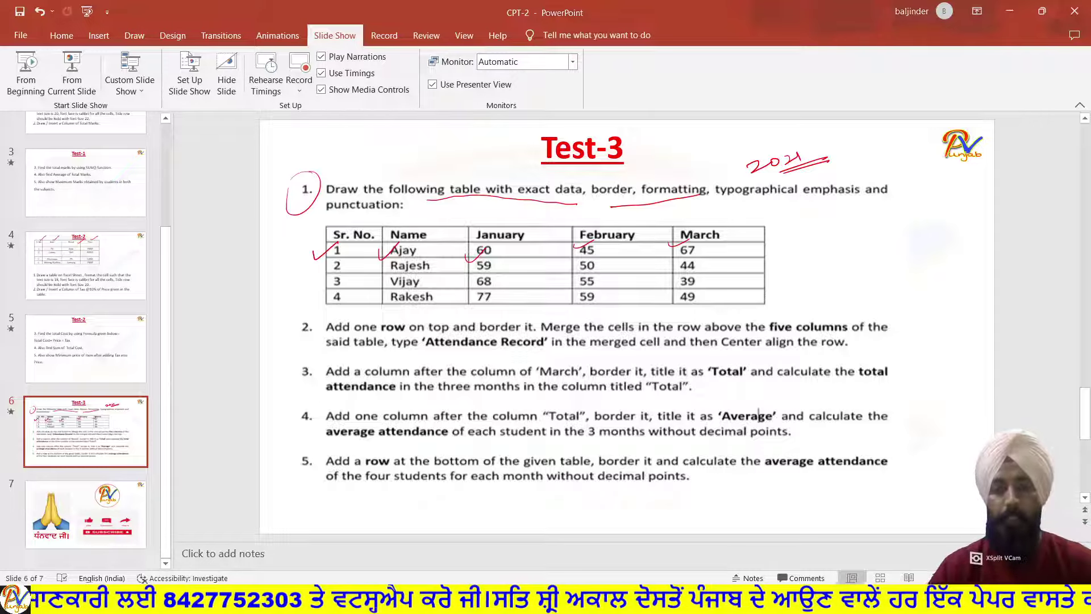
key("alt+Tab")
- Enter the heading 'Total' in F2 and widen column F to fit it
left_click(384, 191)
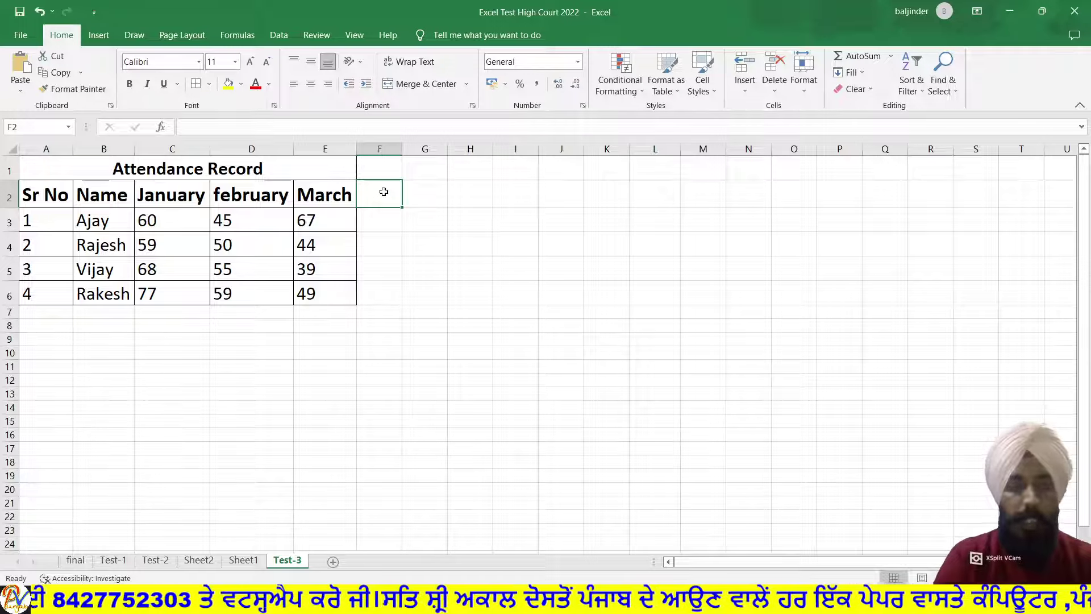
type("Total")
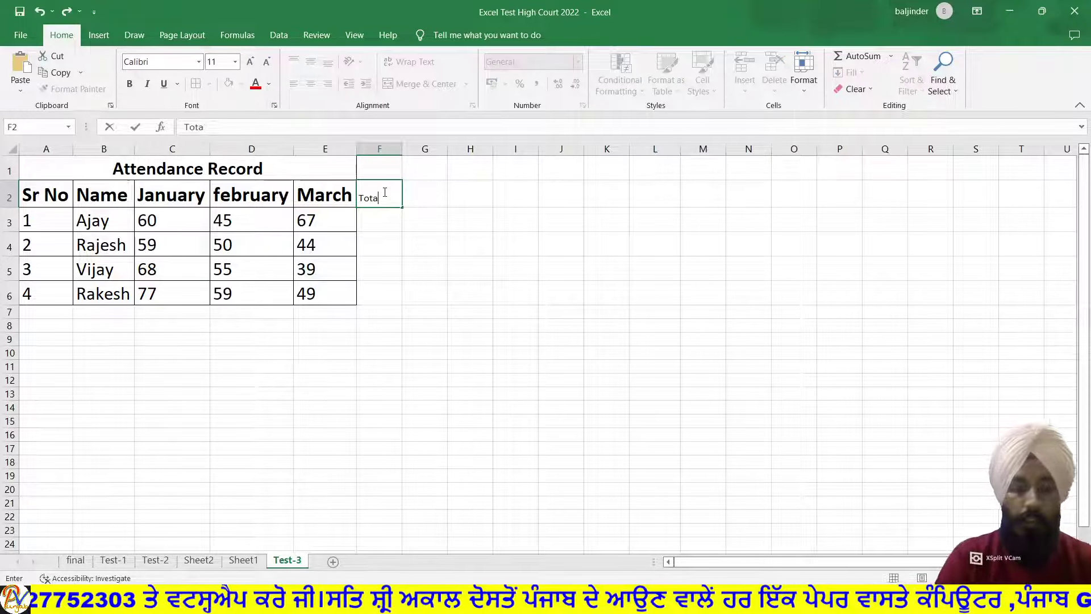
key("Return")
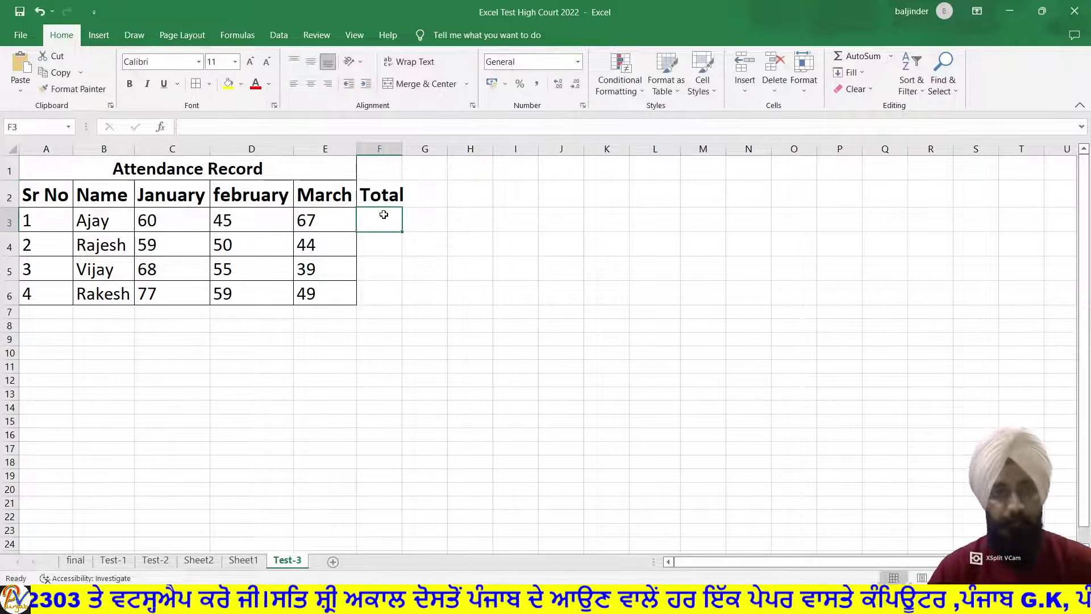
left_click(385, 193)
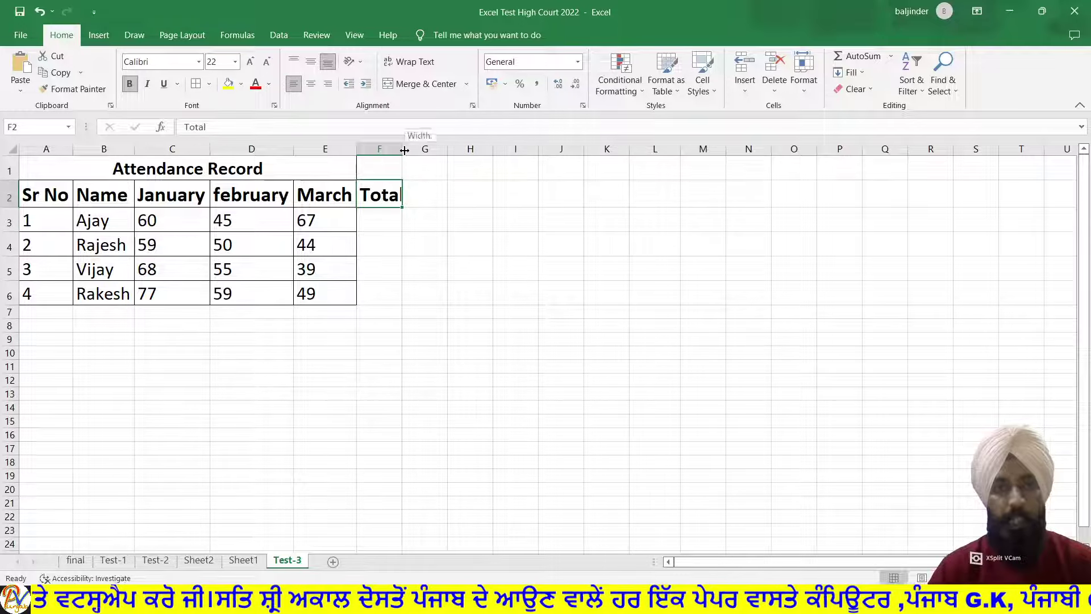
left_click_drag(404, 149, 411, 150)
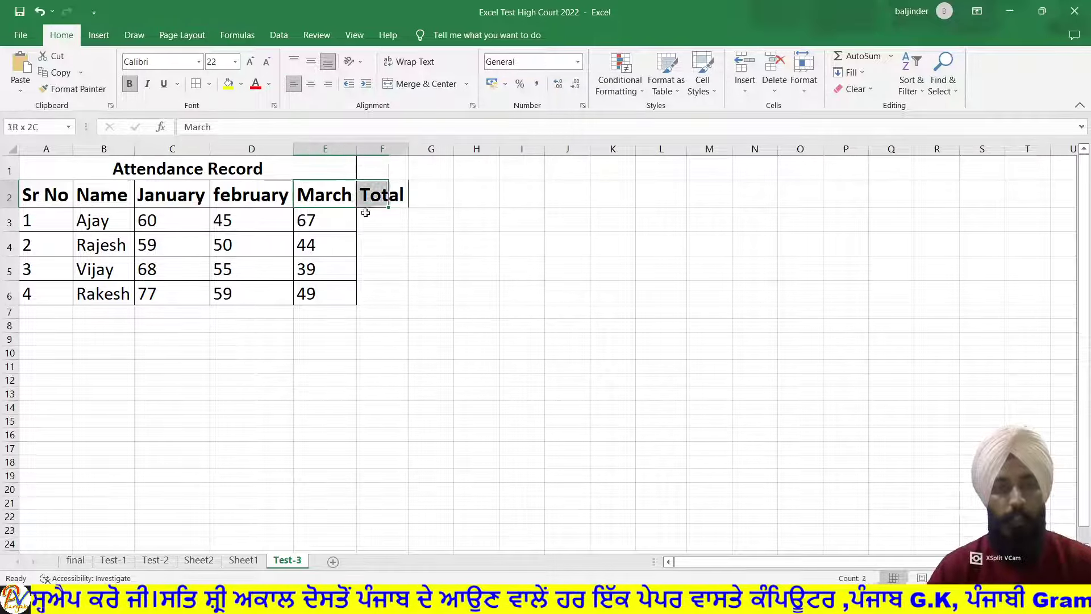
- Set the empty Total cells F3:F6 to font size 20
left_click_drag(349, 194, 377, 291)
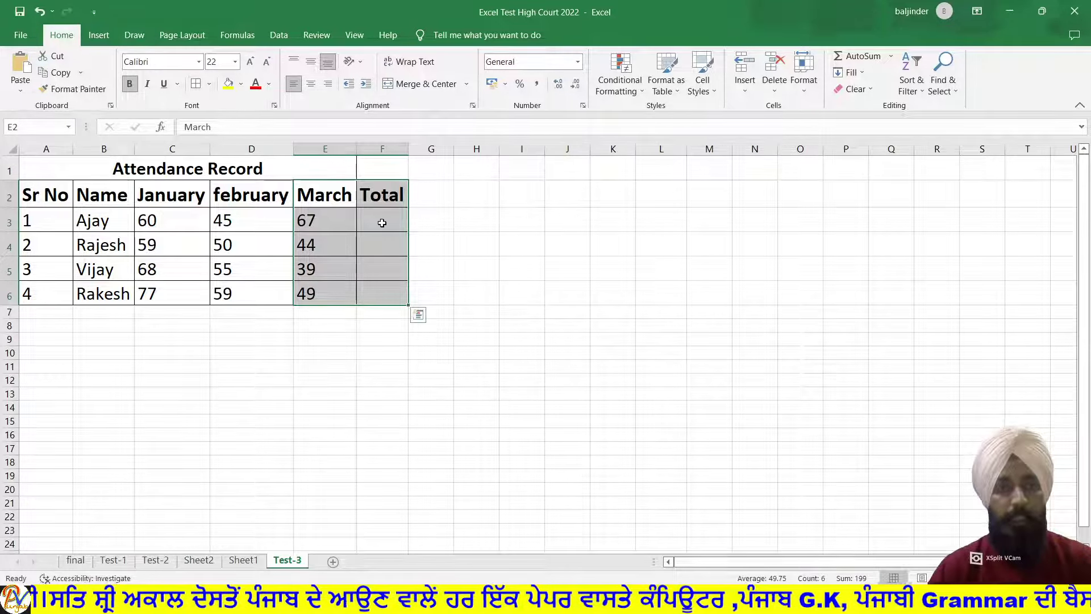
left_click_drag(383, 222, 383, 291)
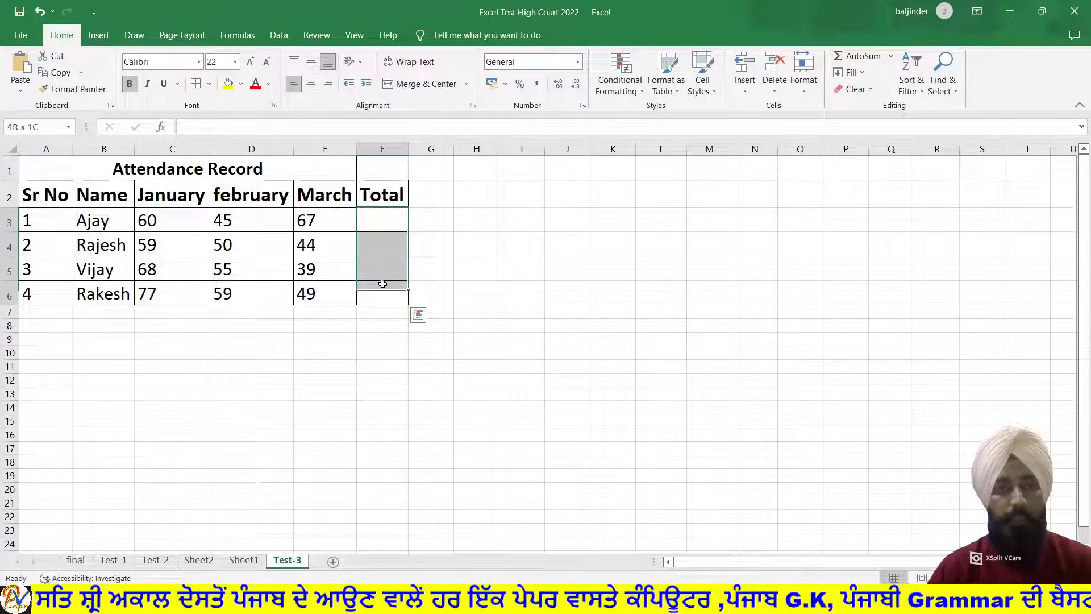
left_click(235, 61)
left_click(213, 187)
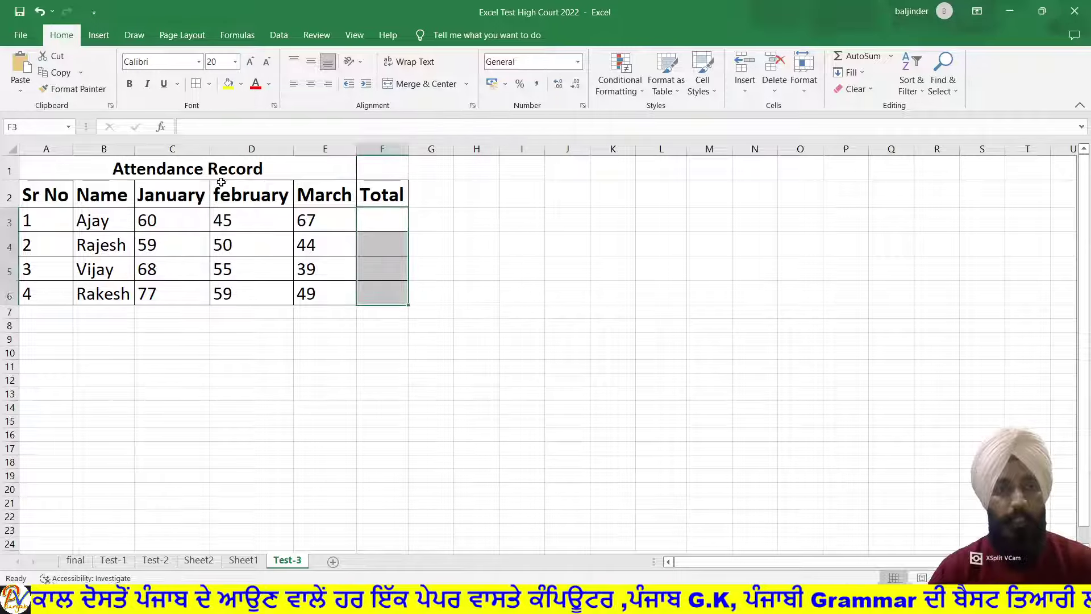
left_click(559, 265)
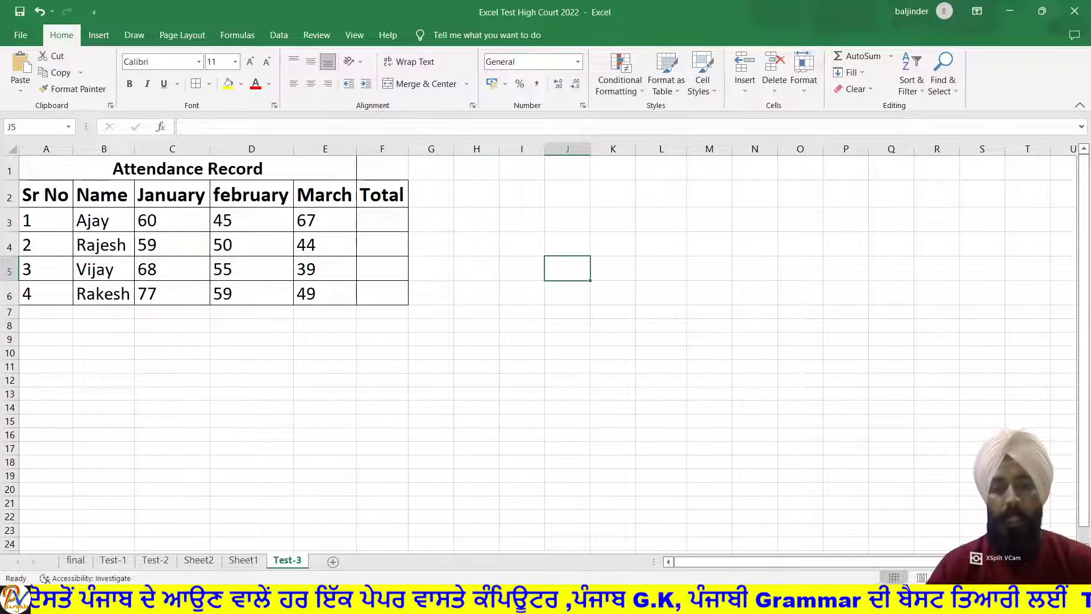
key("alt+Tab")
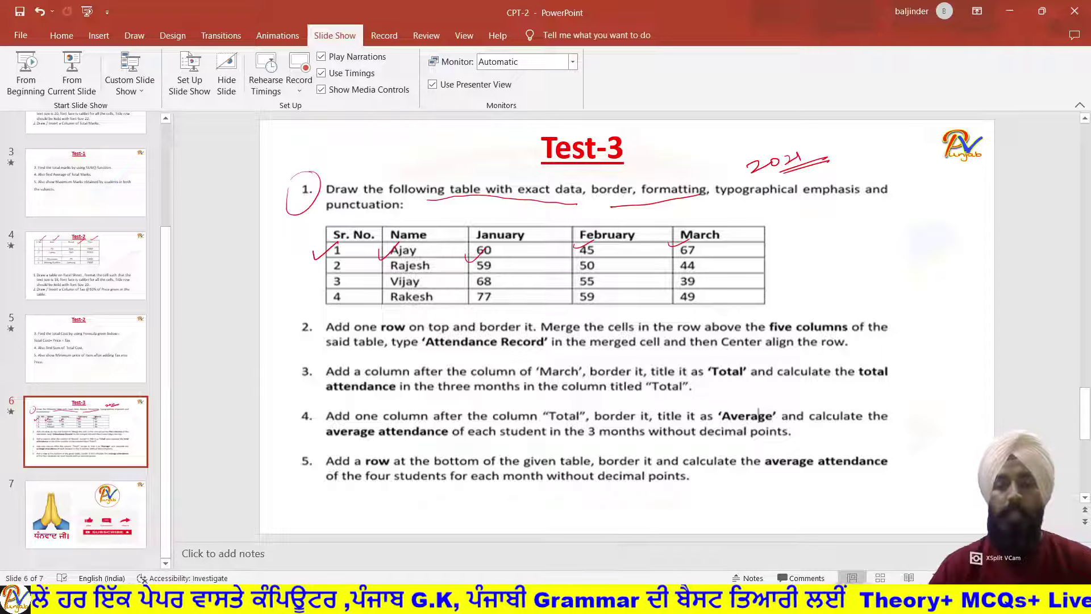
left_click(612, 532)
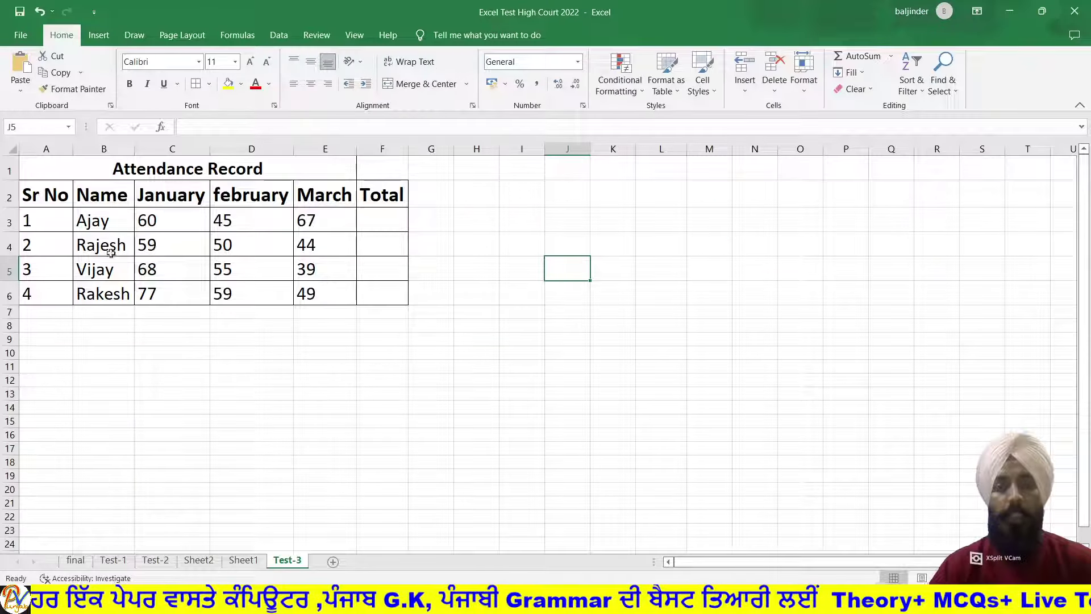
- Enter =SUM(C3:E3) in F3 and fill it down to F6, giving 172, 153, 162, 185
left_click(371, 226)
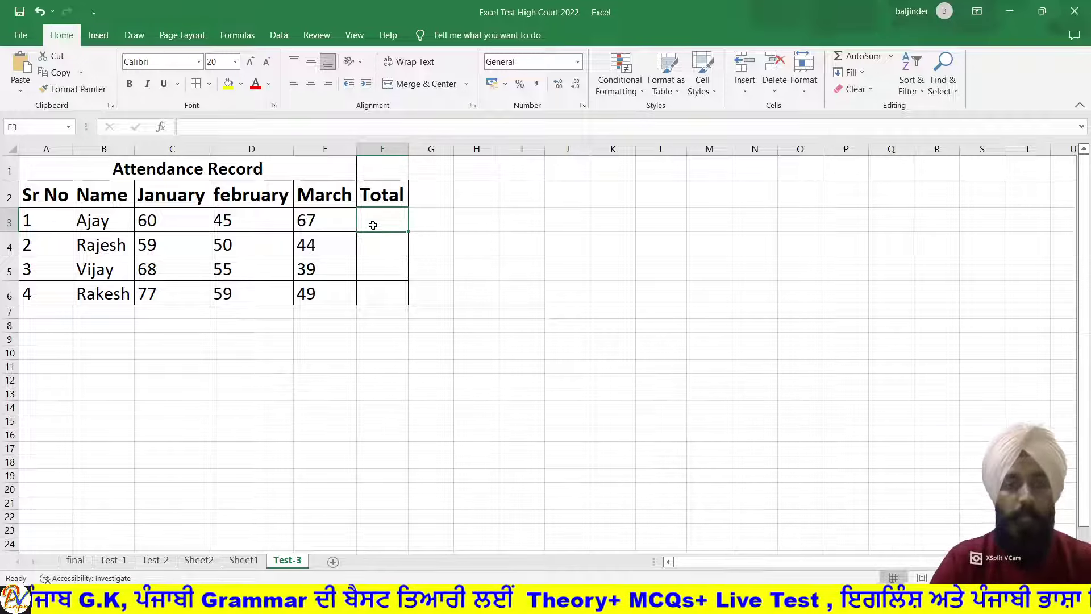
type("=sum")
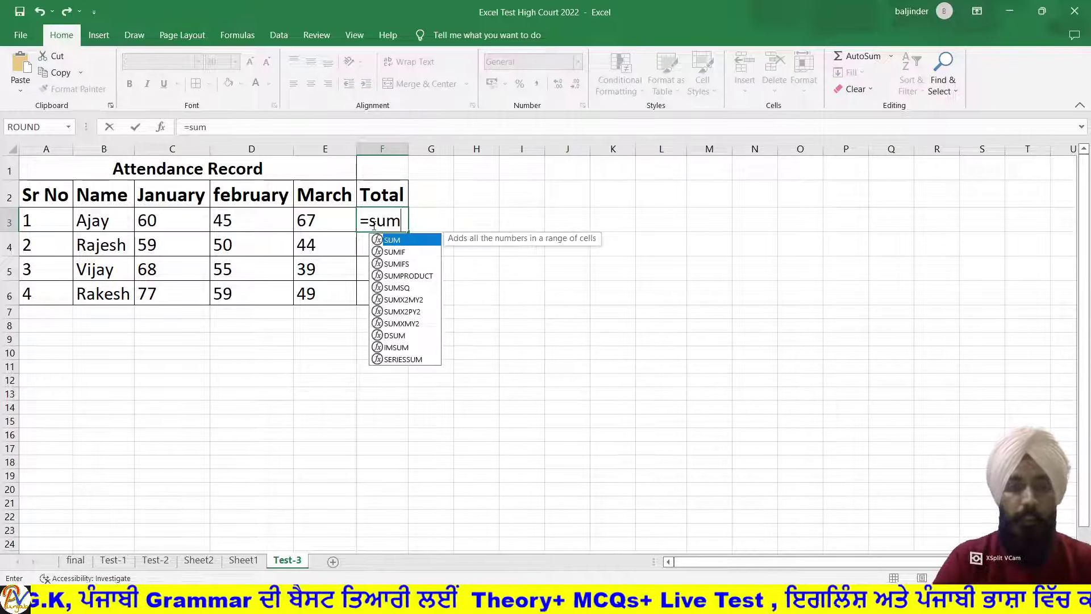
type("(")
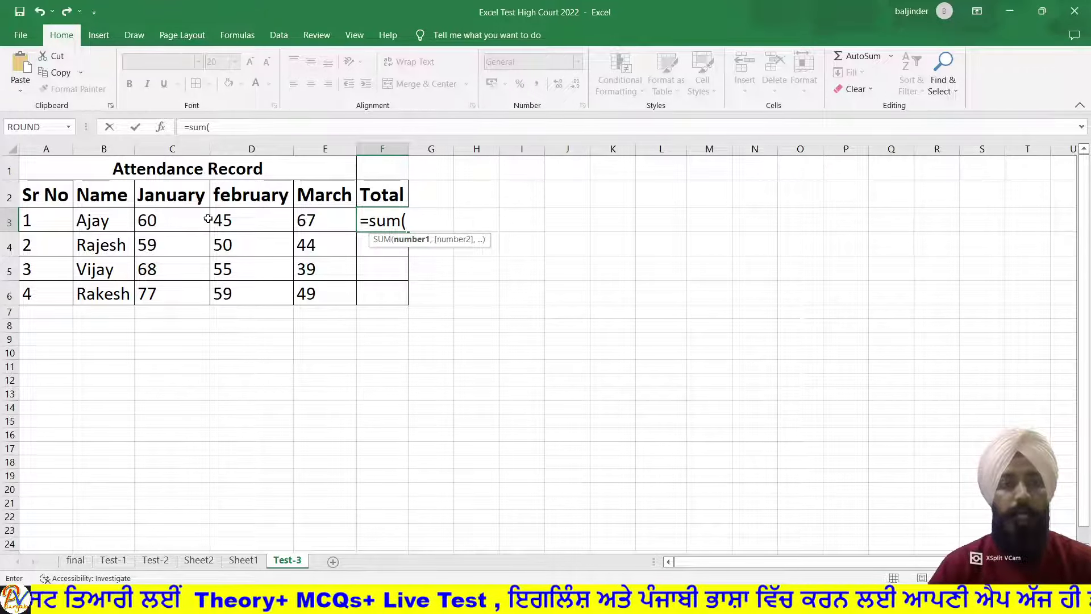
left_click_drag(171, 220, 301, 222)
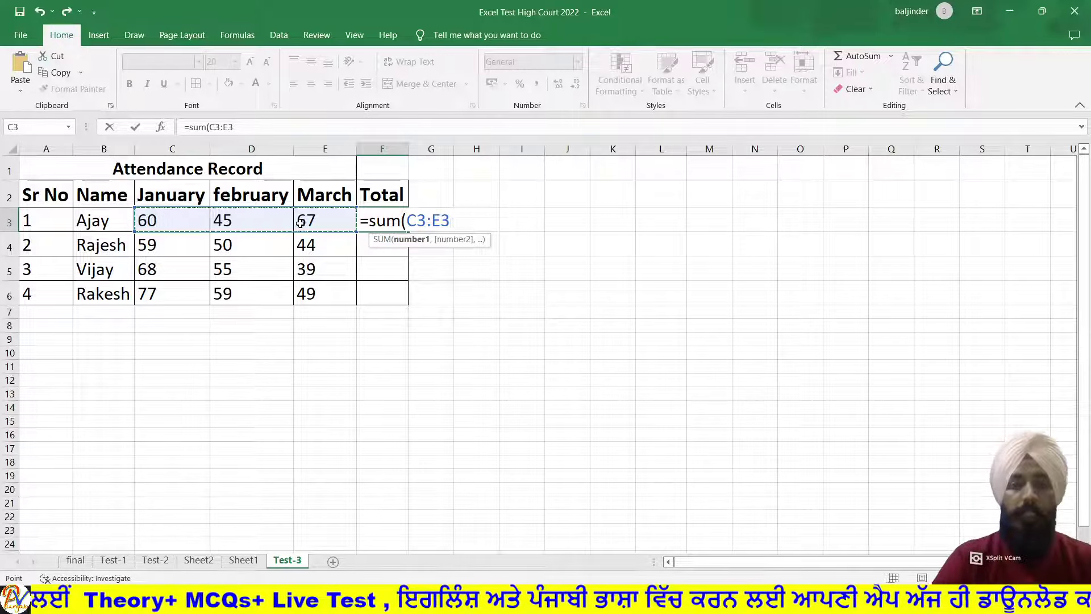
type(")")
key("Return")
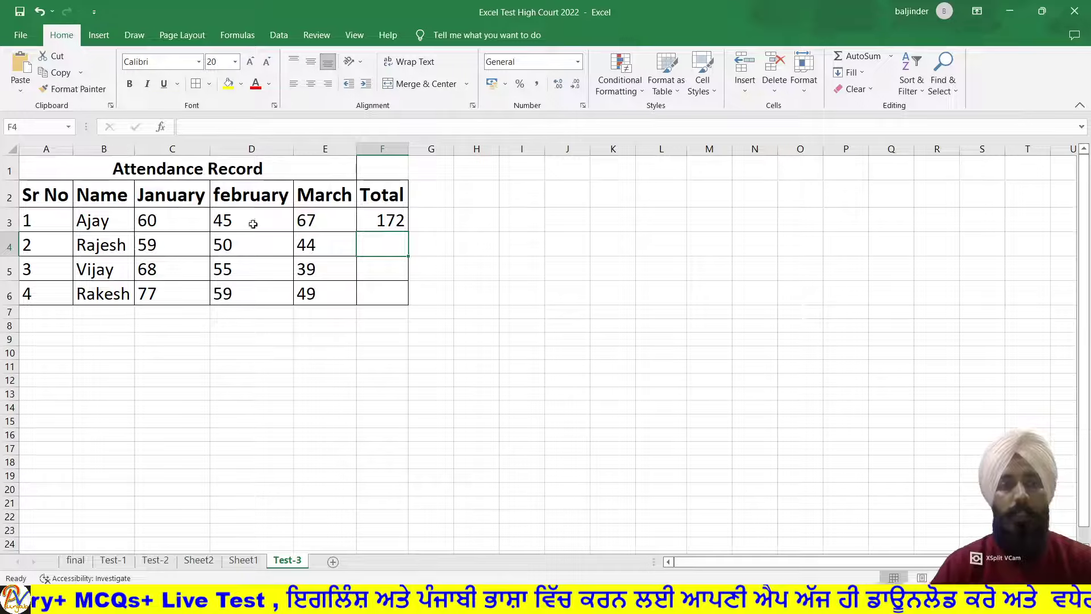
left_click(400, 221)
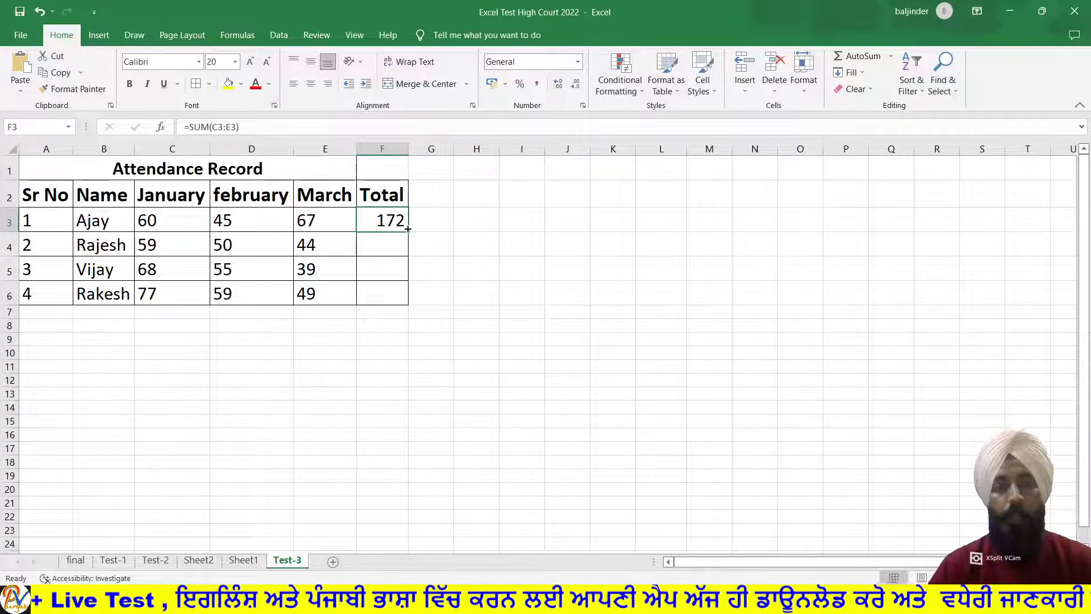
left_click_drag(407, 233, 408, 298)
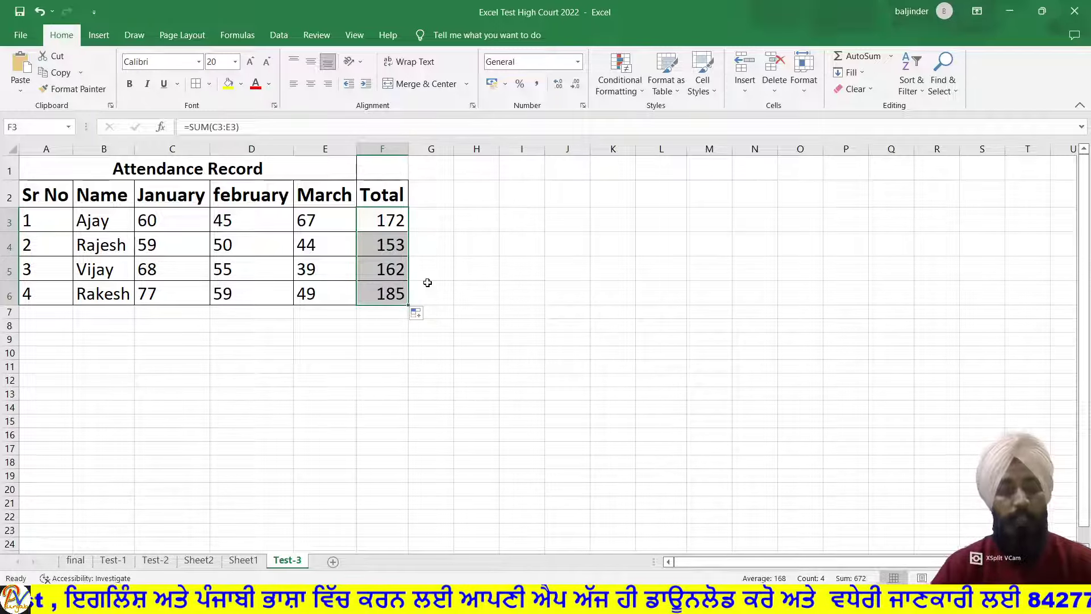
key("alt+Tab")
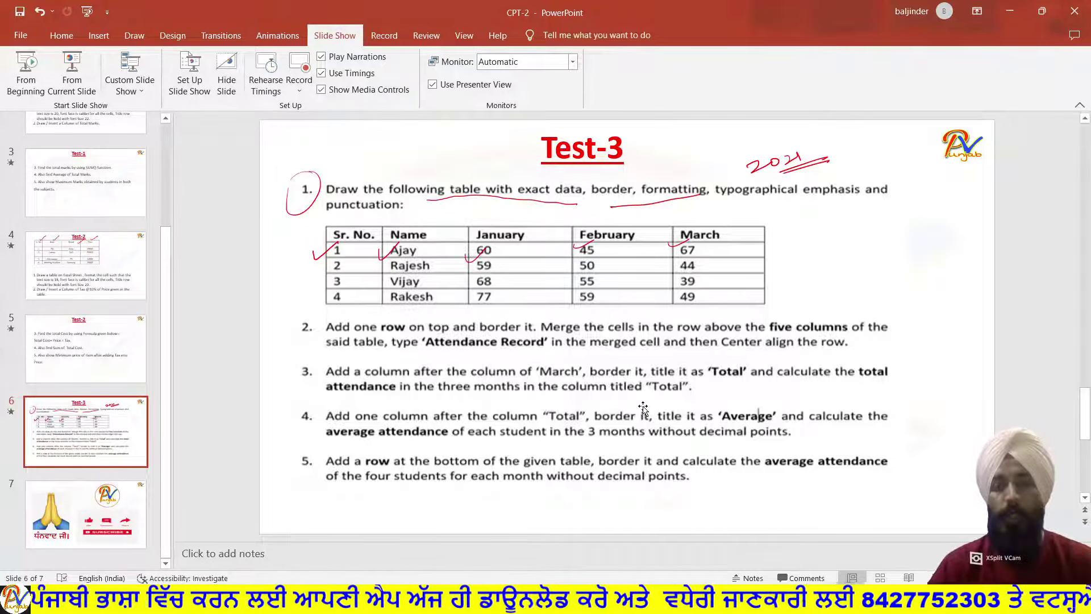
- Flip between Excel and the Test-3 slide to read the Average task, ending in Excel
key("alt+Tab")
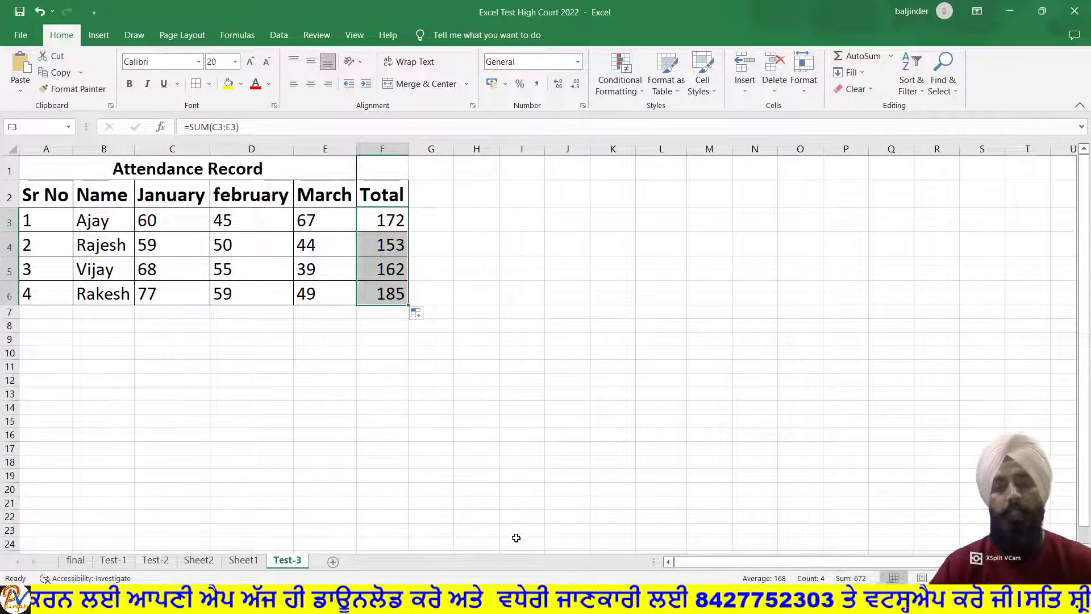
key("alt+Tab")
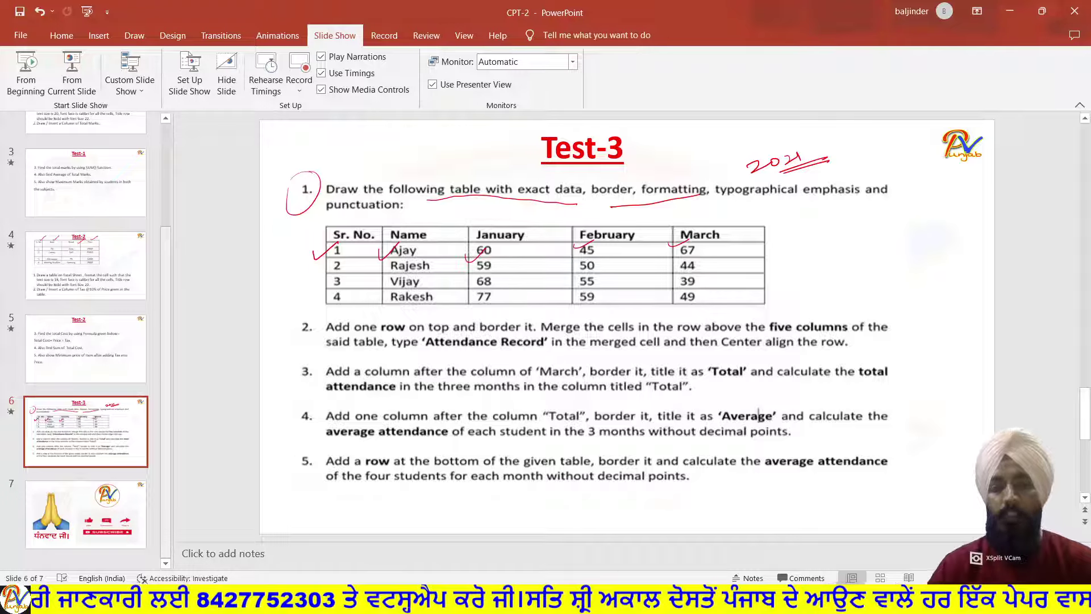
key("alt+Tab")
- Enter the 'Average' heading in G2 and autofit column G to fit it
left_click(427, 192)
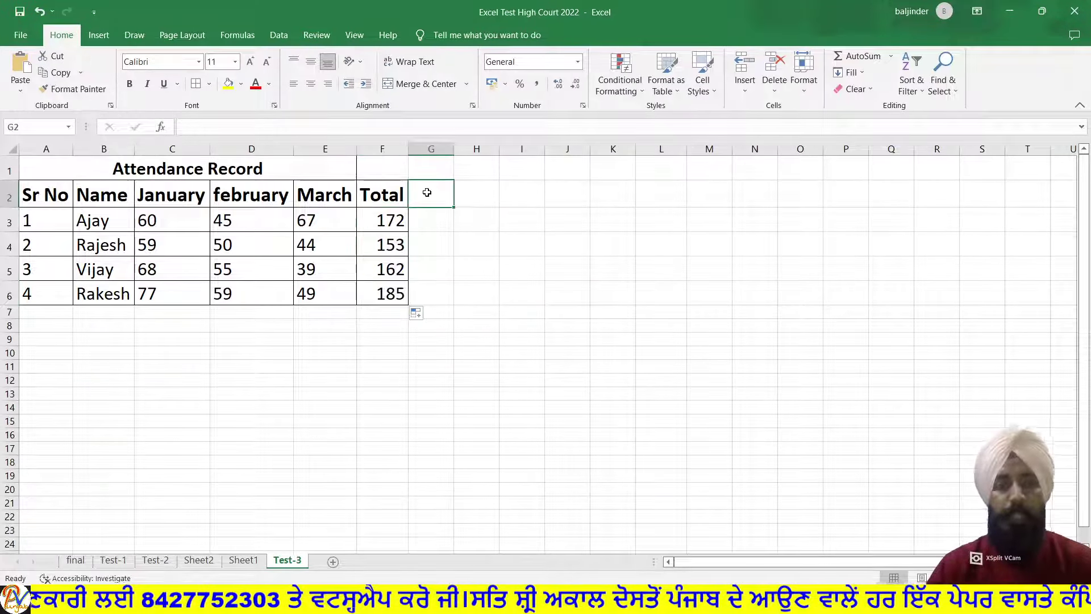
type("Average")
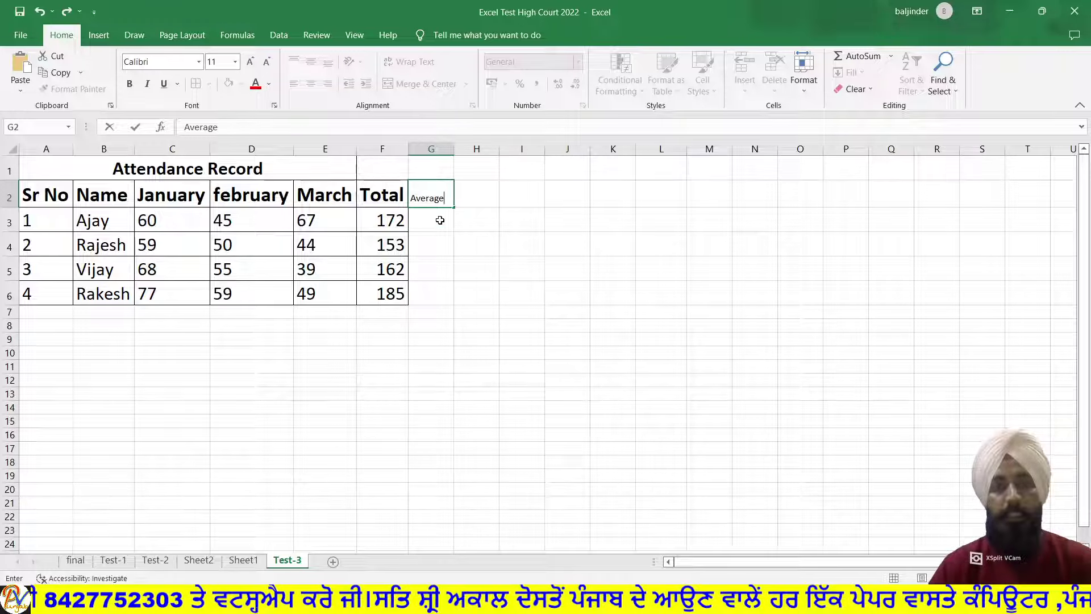
left_click(440, 218)
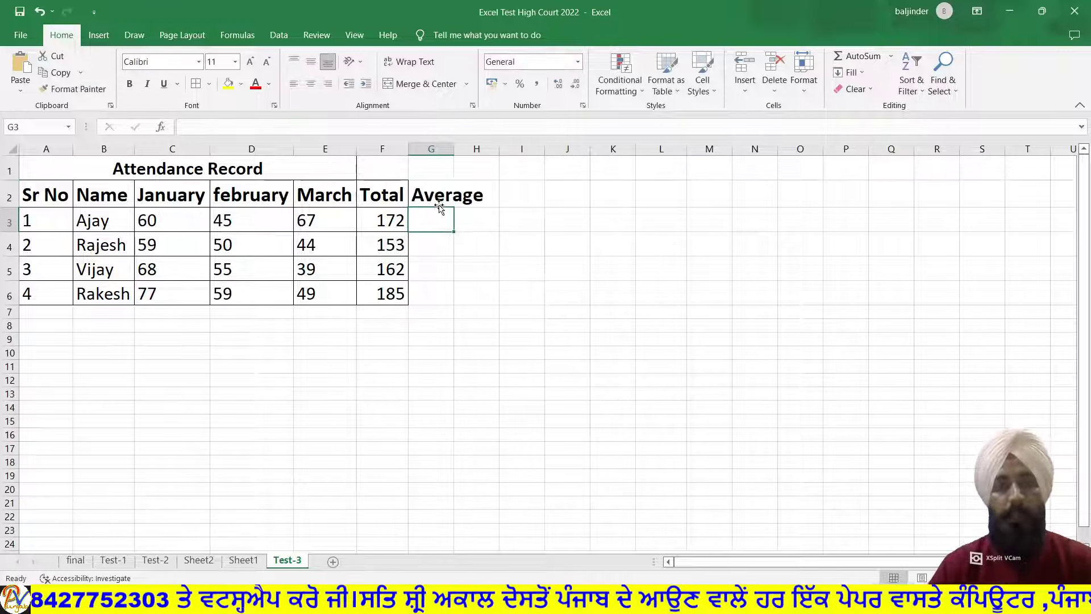
double_click(455, 153)
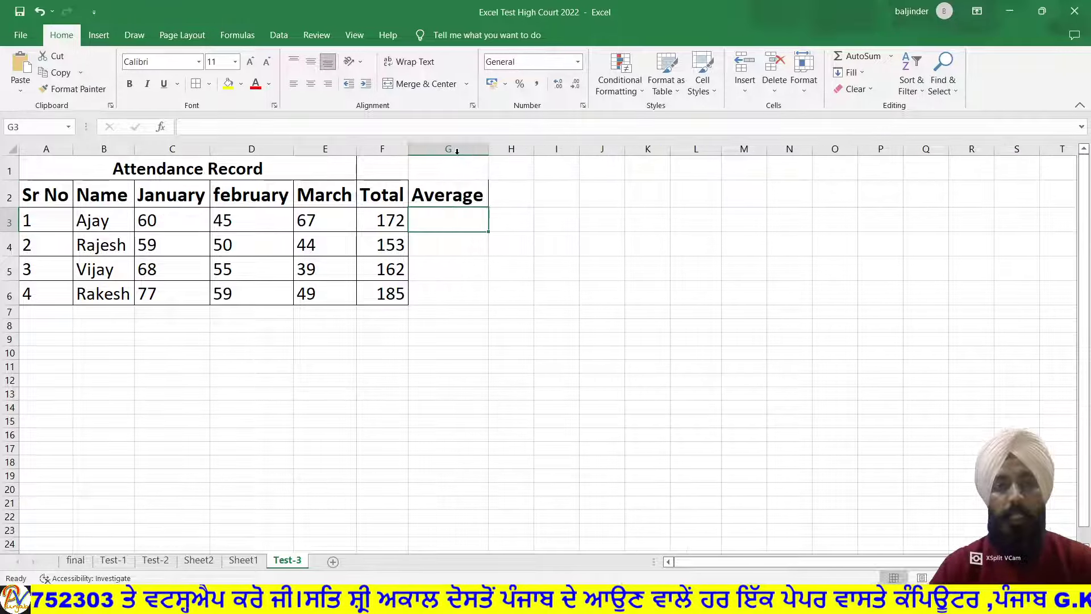
- Set the four empty Average cells G3:G6 to font size 20
left_click_drag(430, 196, 435, 285)
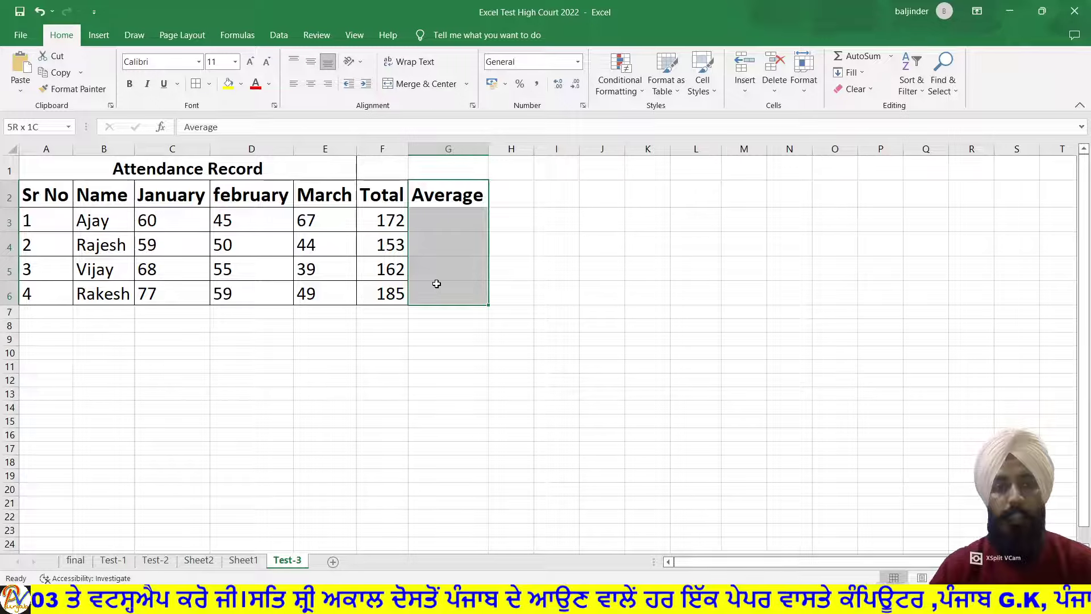
left_click_drag(398, 196, 434, 280)
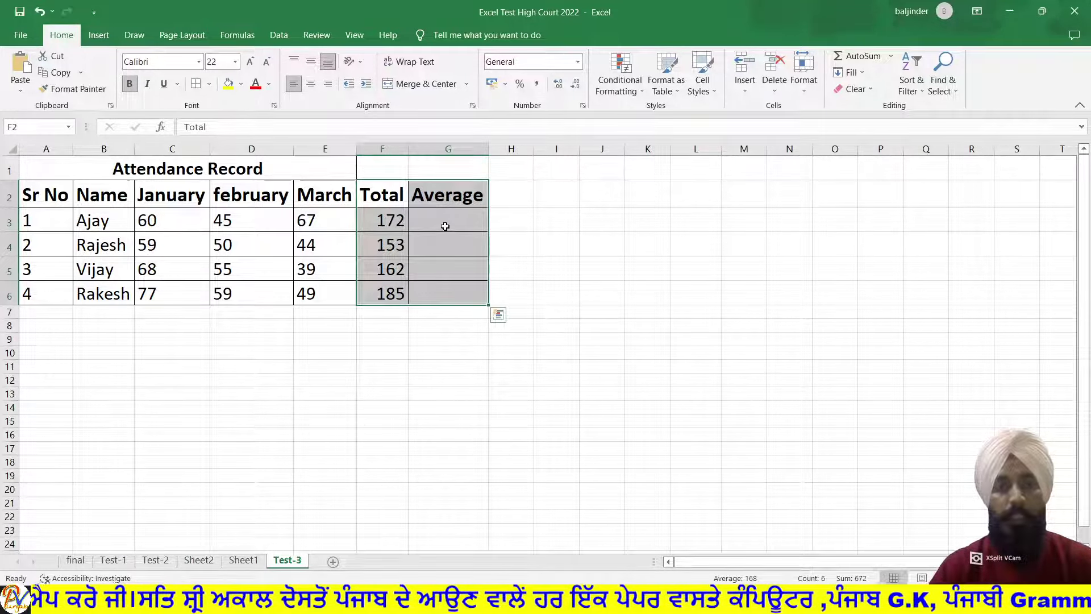
left_click_drag(445, 226, 446, 287)
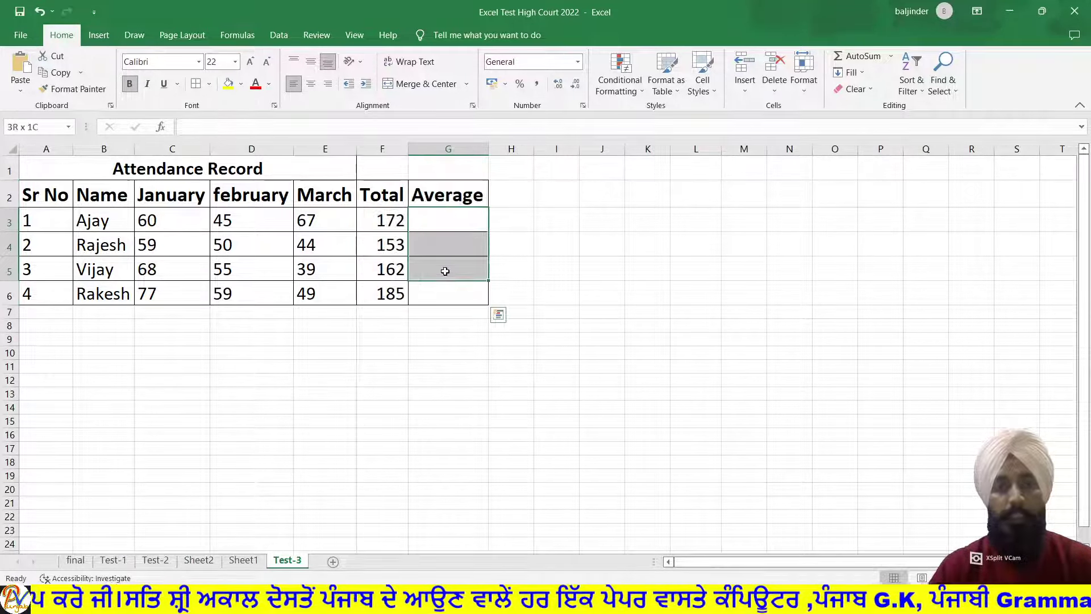
left_click(234, 62)
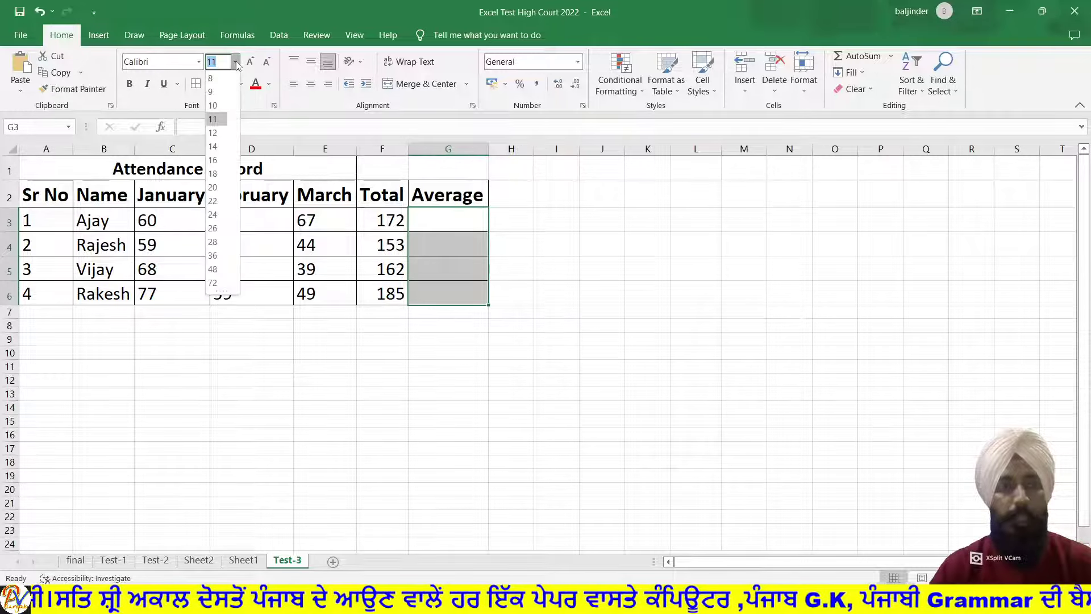
left_click(217, 186)
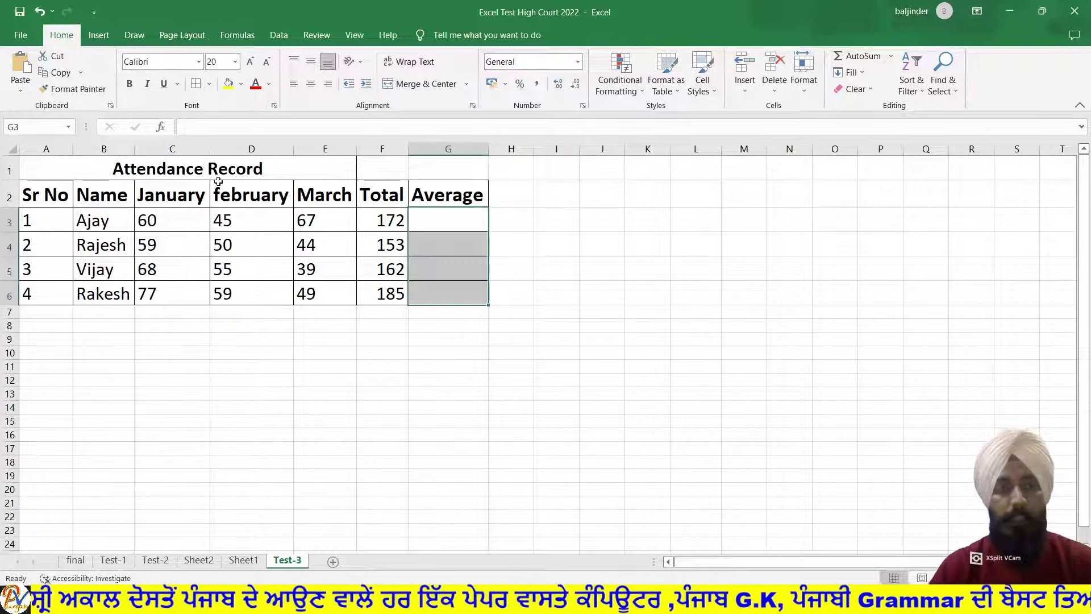
left_click(531, 245)
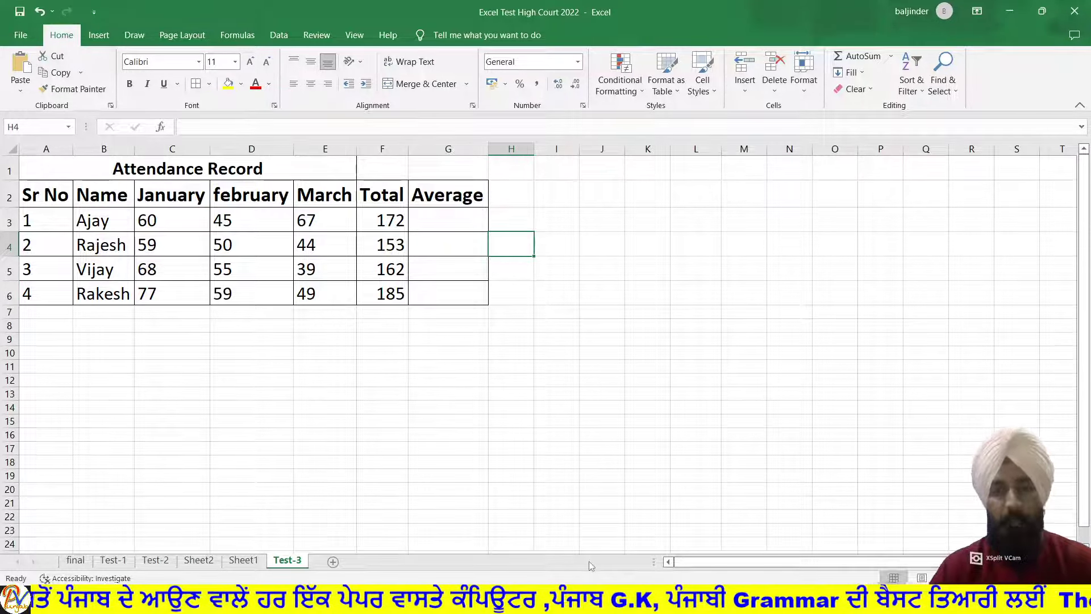
left_click(540, 523)
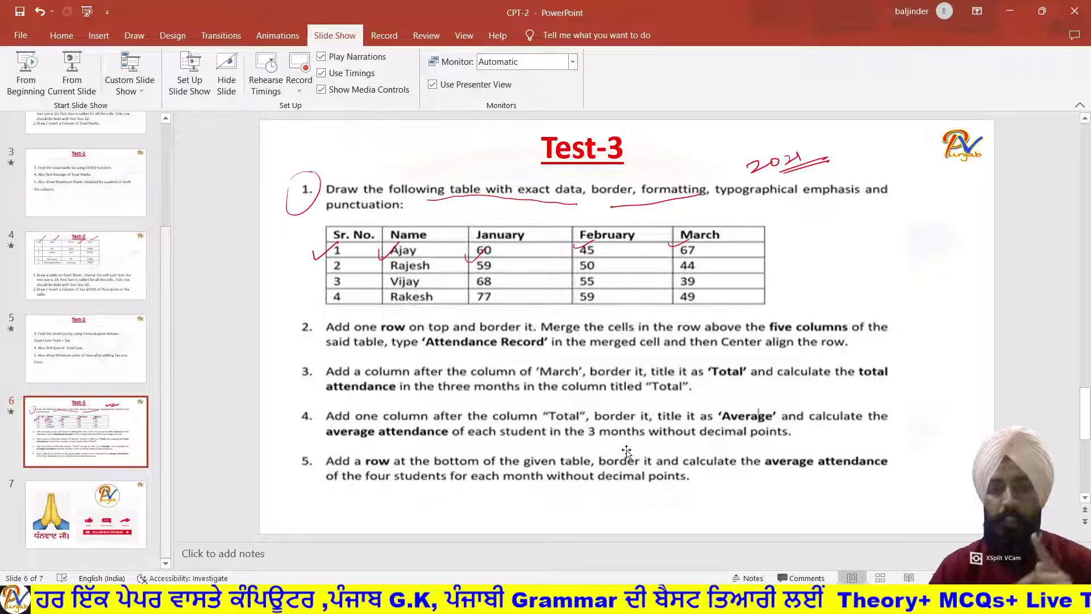
key("alt+Tab")
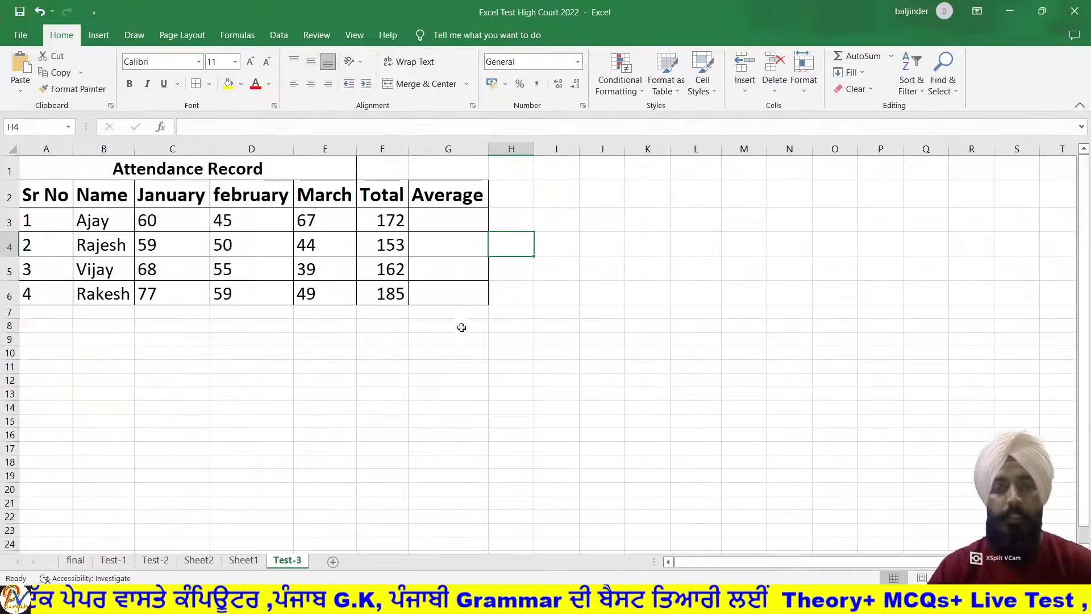
left_click(159, 222)
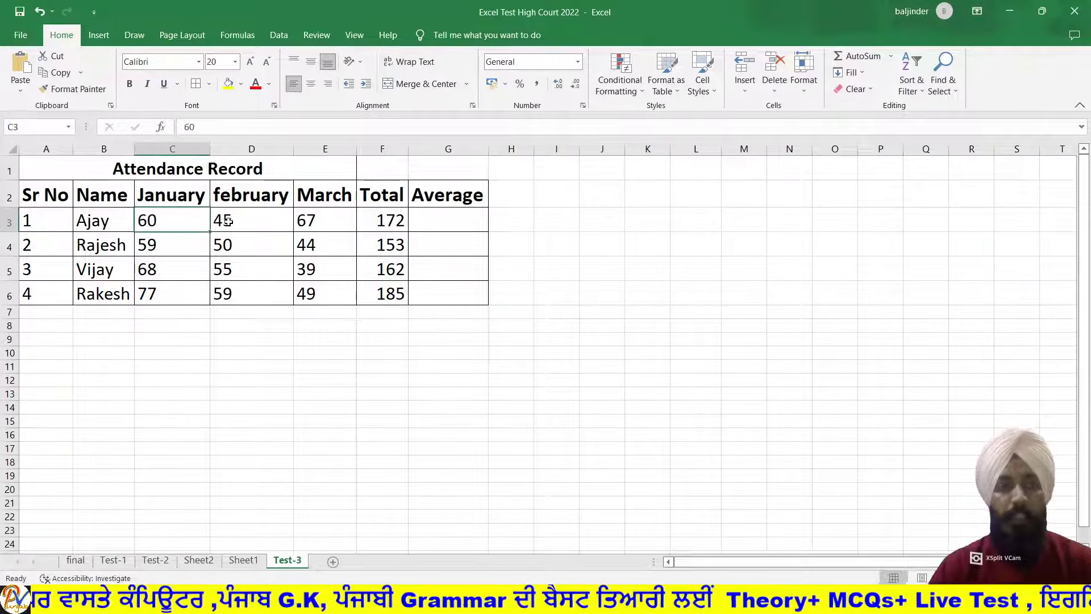
left_click(256, 220)
left_click(442, 223)
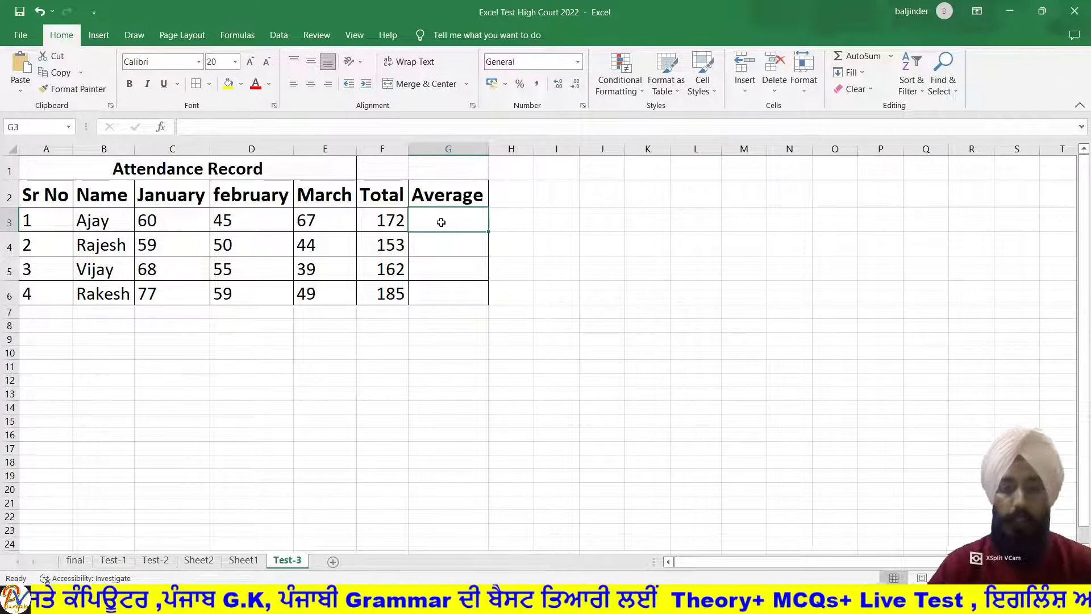
- Enter =AVERAGE(C3:E3) in G3 and fill it down through G6
type("=ave")
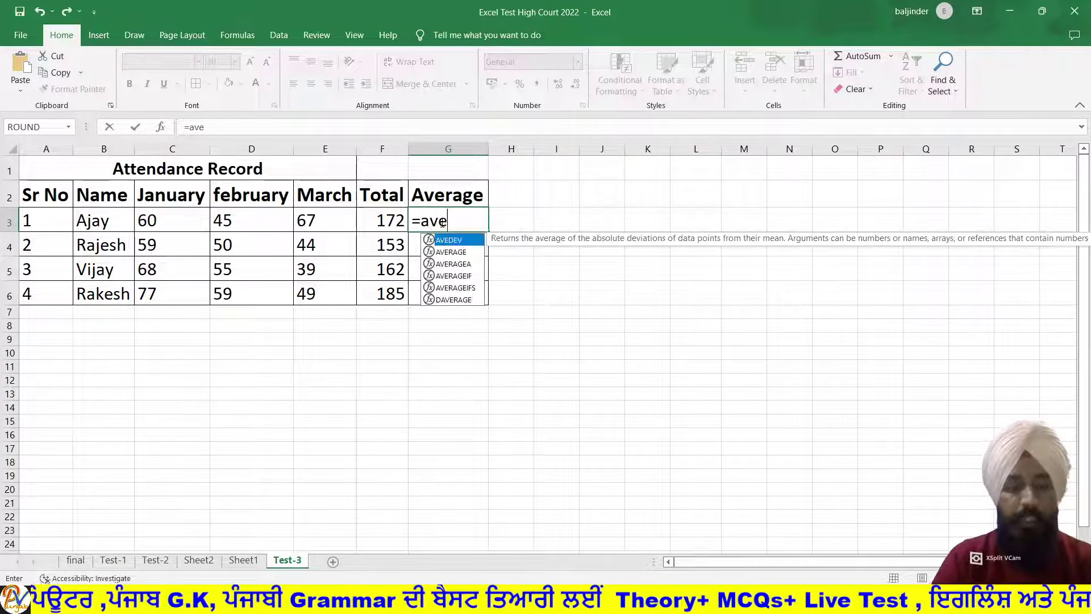
double_click(471, 253)
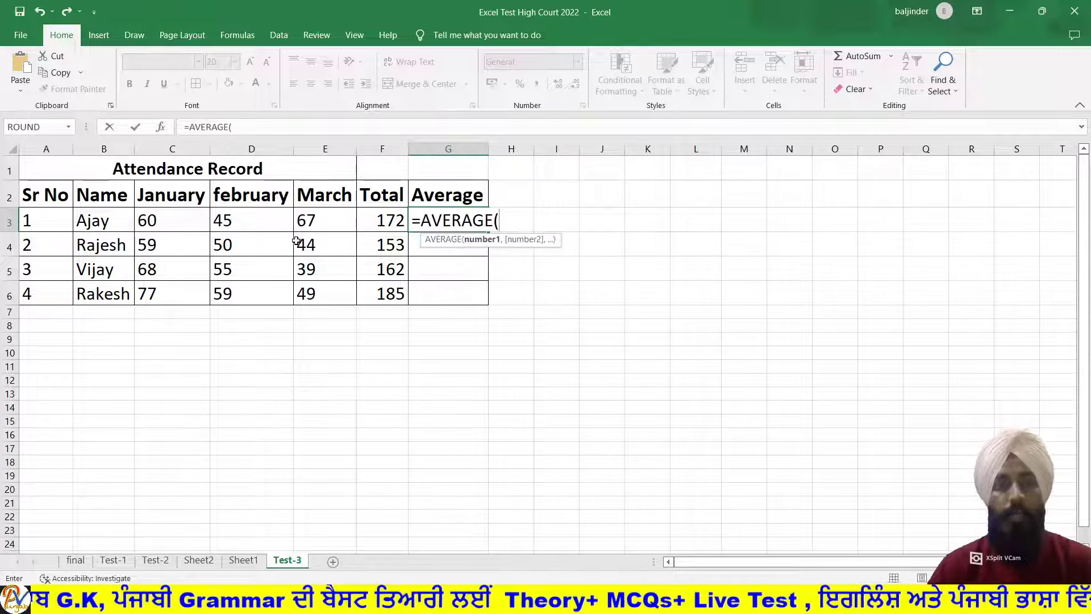
left_click_drag(152, 221, 295, 221)
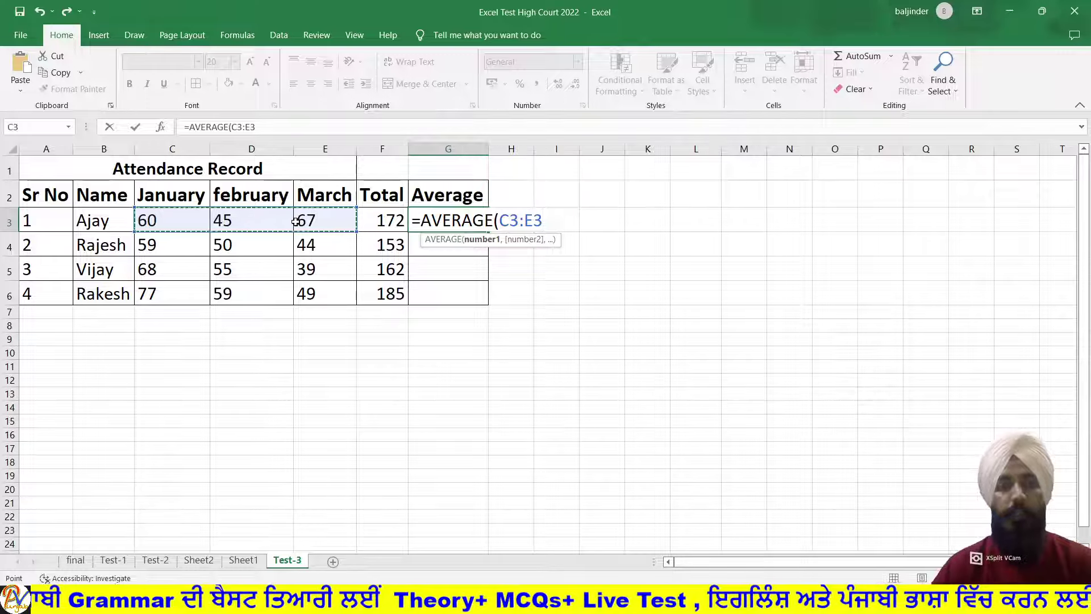
type(")")
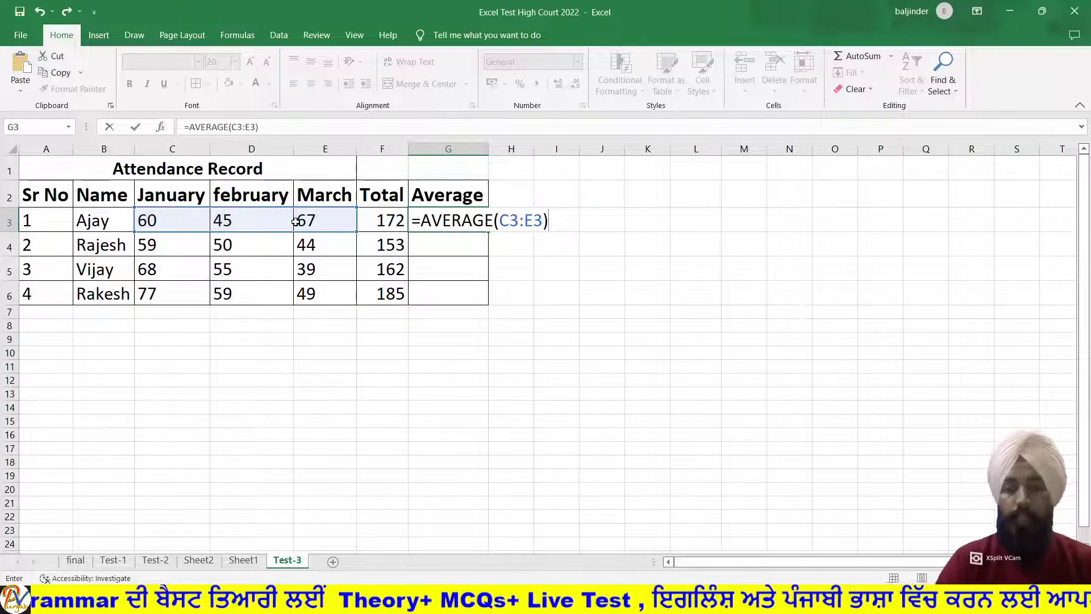
key("Return")
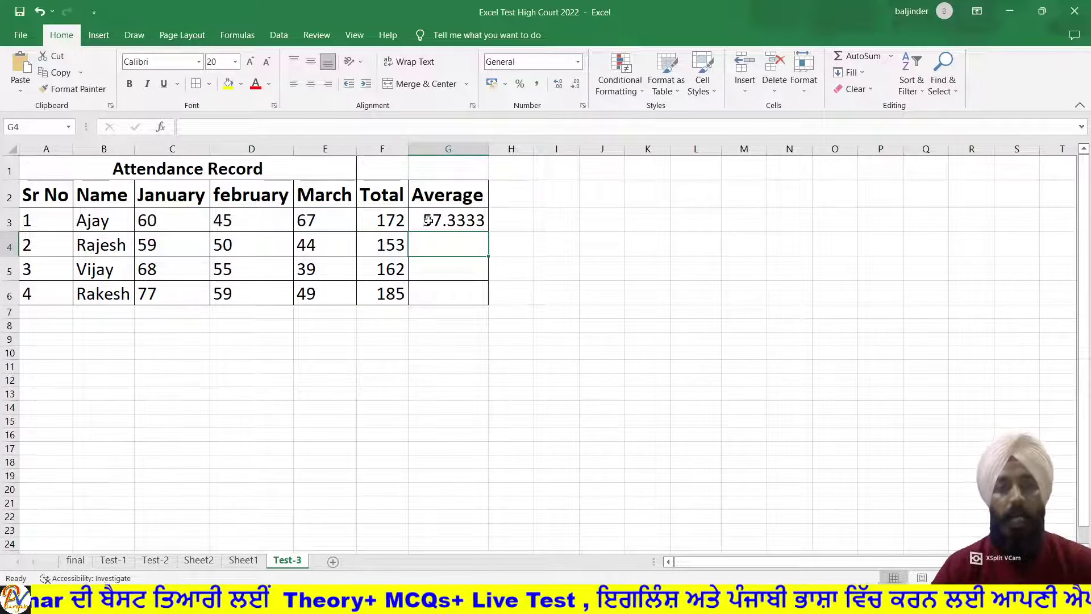
left_click(430, 220)
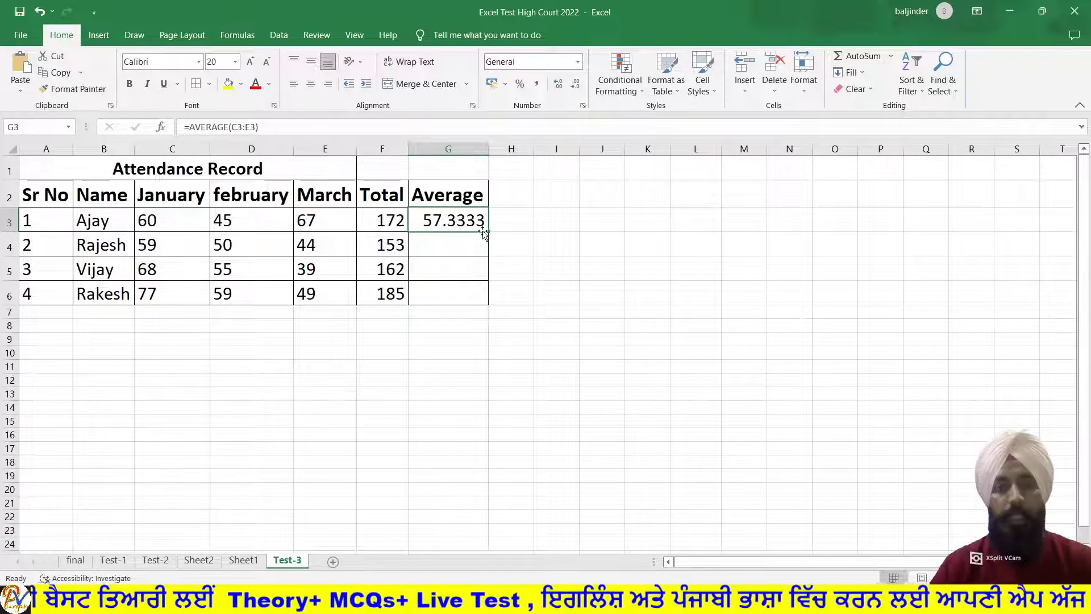
left_click_drag(483, 233, 483, 295)
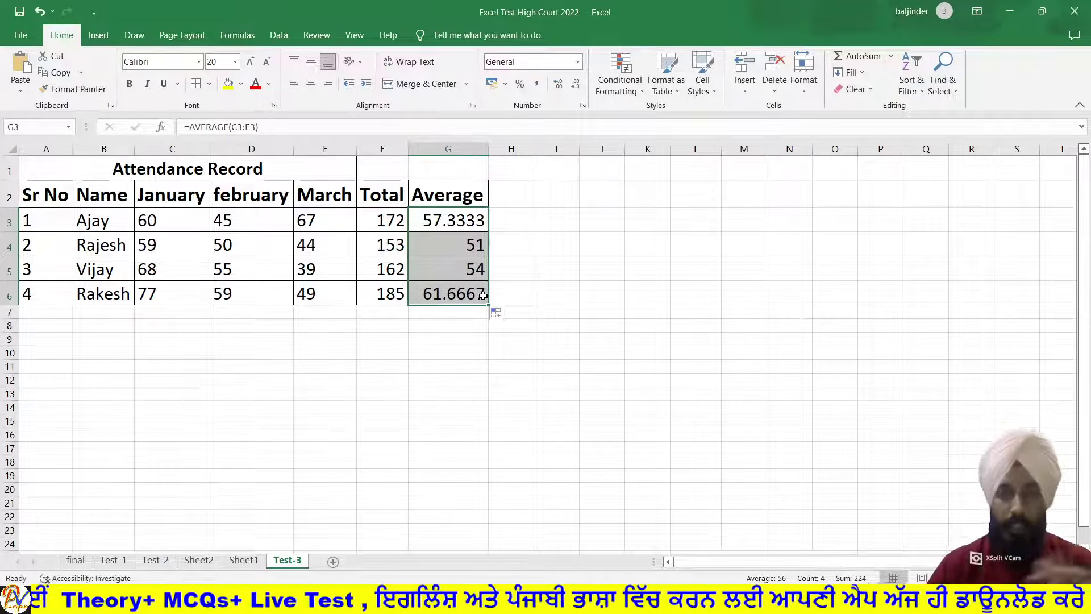
key("alt+Tab")
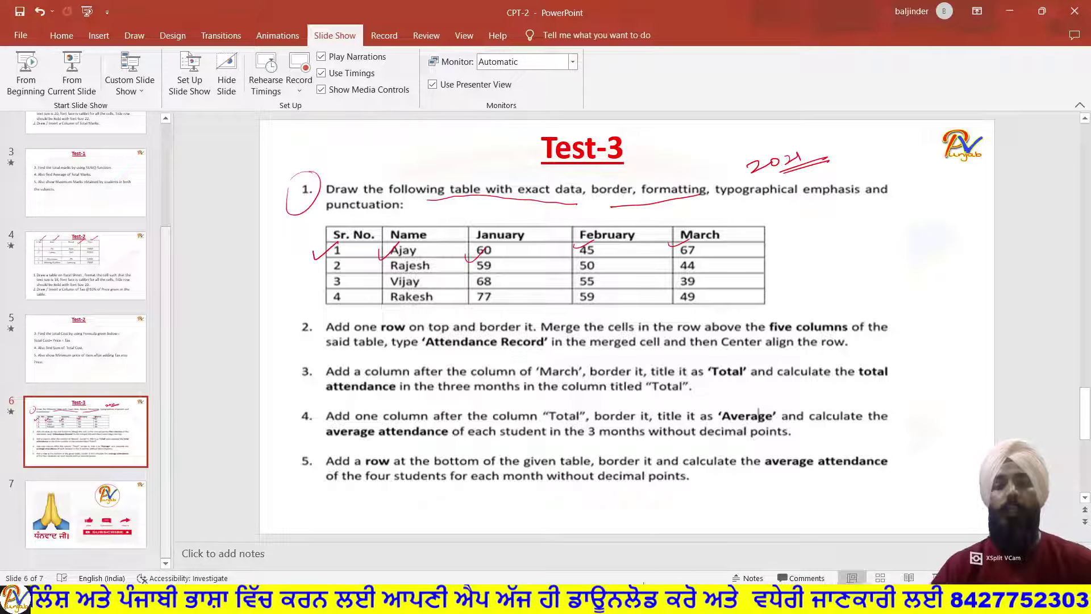
key("alt+Tab")
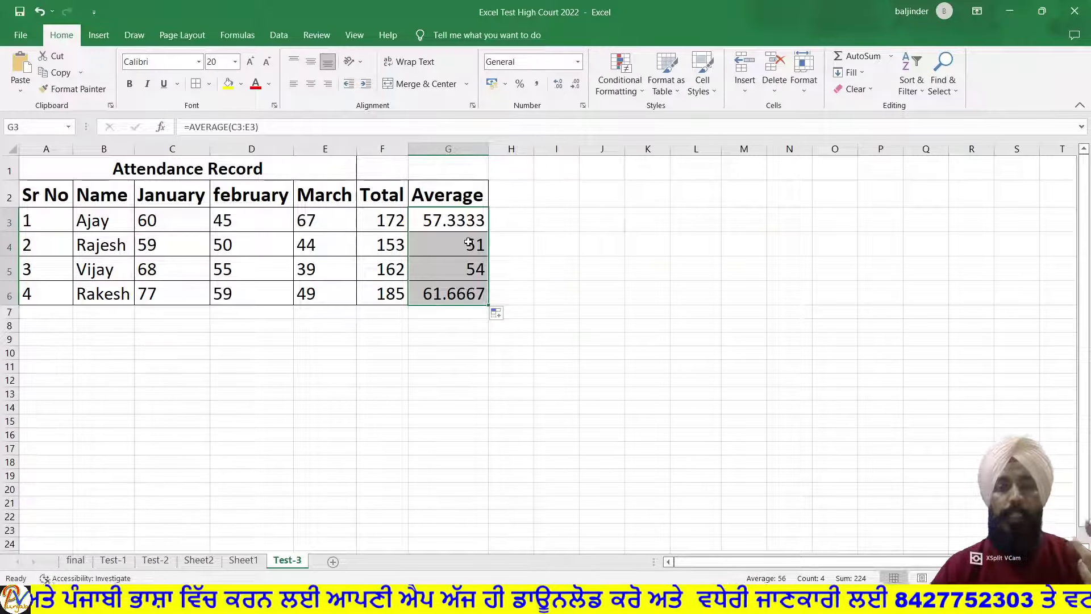
- Reduce Ajay's average in G3 to the whole number 57
left_click(469, 242)
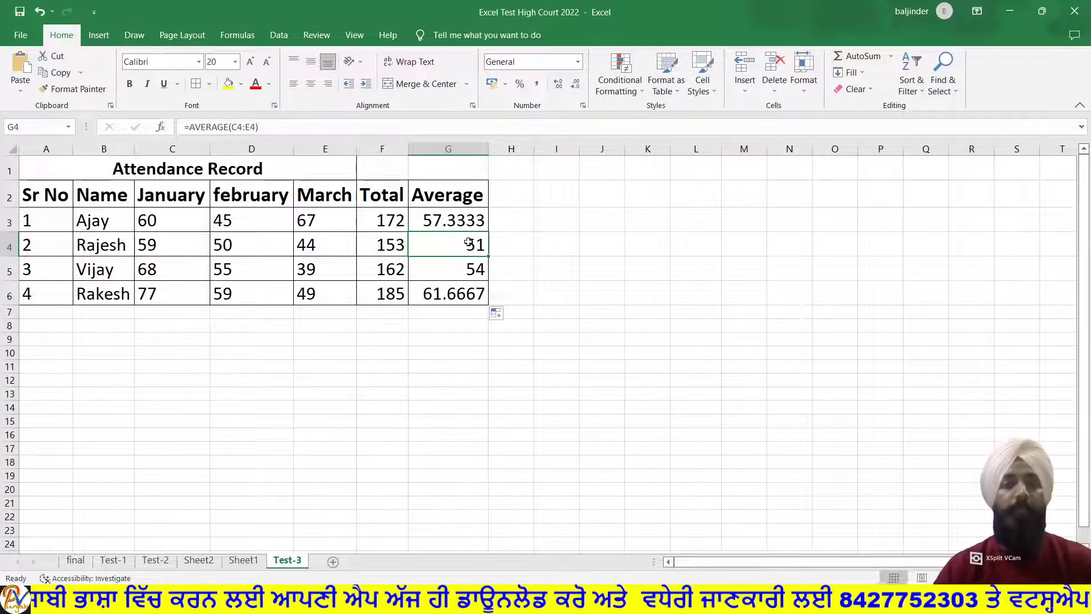
left_click(469, 275)
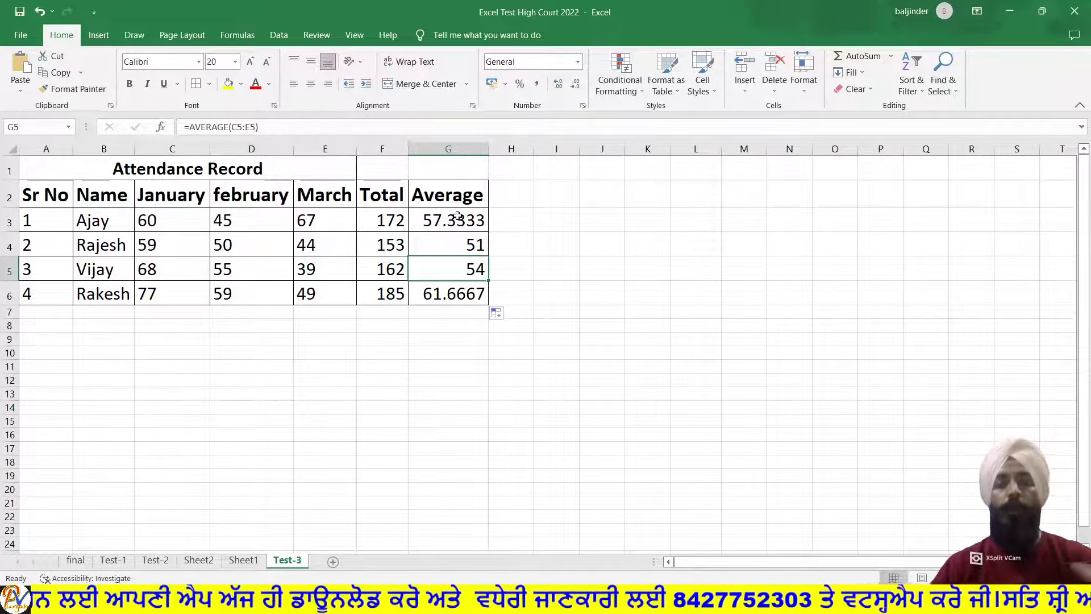
left_click_drag(458, 216, 462, 291)
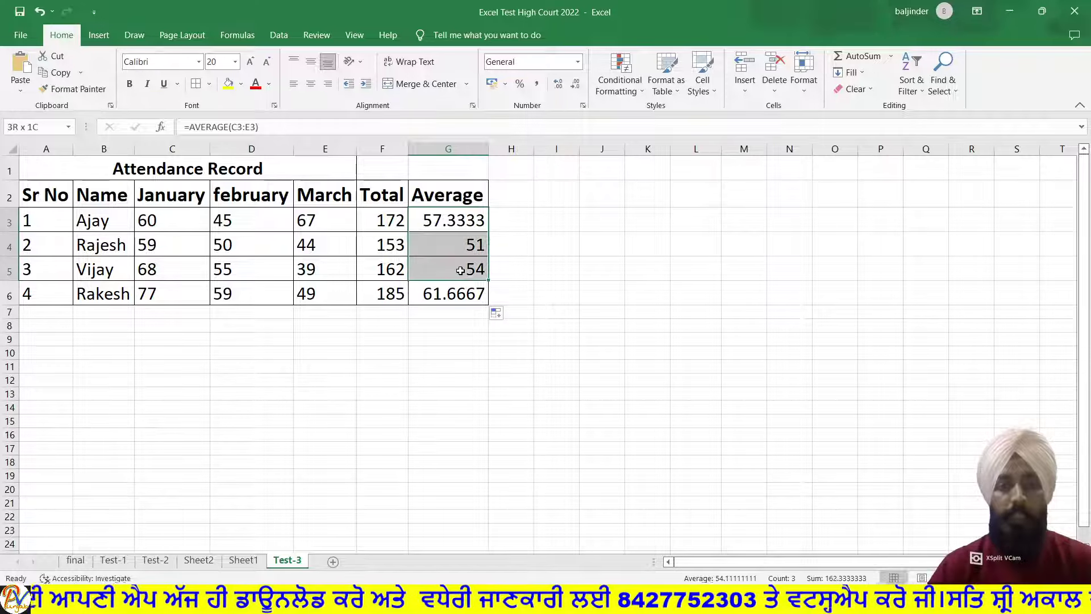
left_click(576, 234)
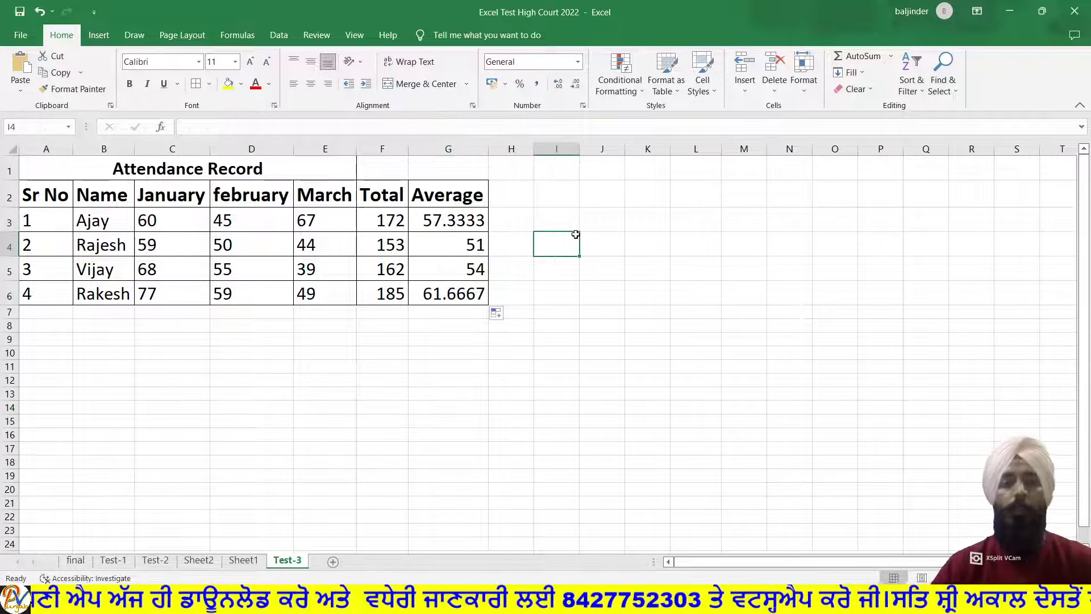
left_click(464, 221)
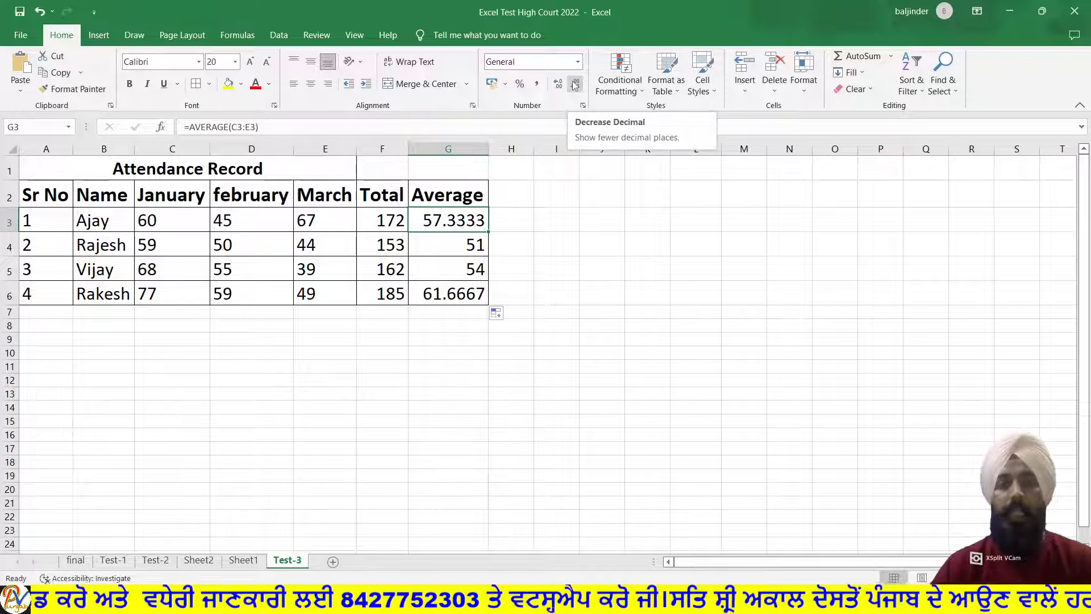
left_click(576, 86)
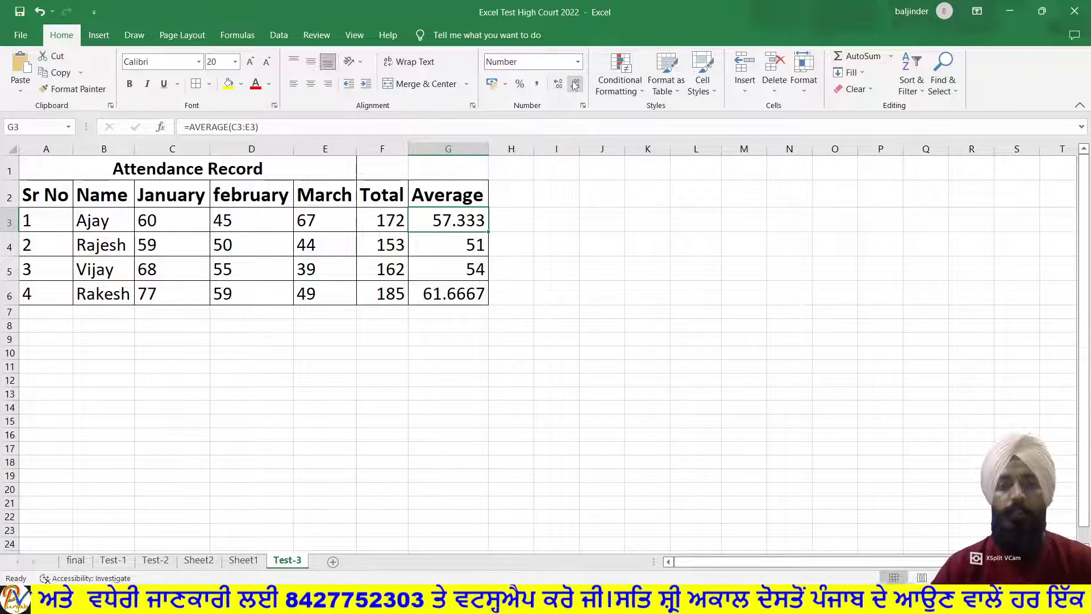
left_click(575, 86)
left_click(575, 85)
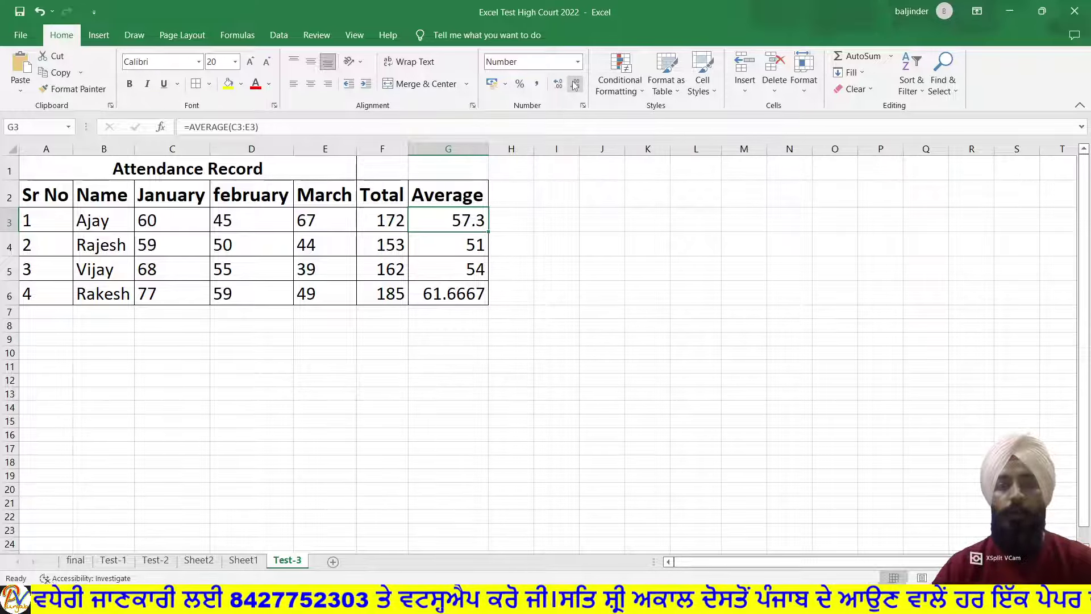
left_click(576, 85)
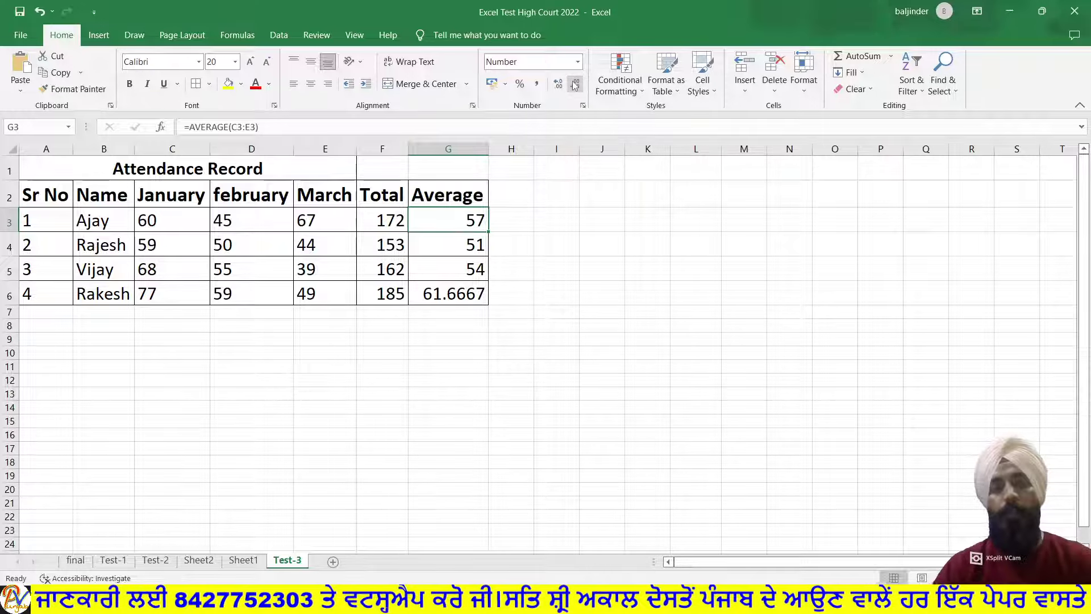
- Round Rakesh's average in G6 to 62, then undo the decimal reductions
left_click(475, 291)
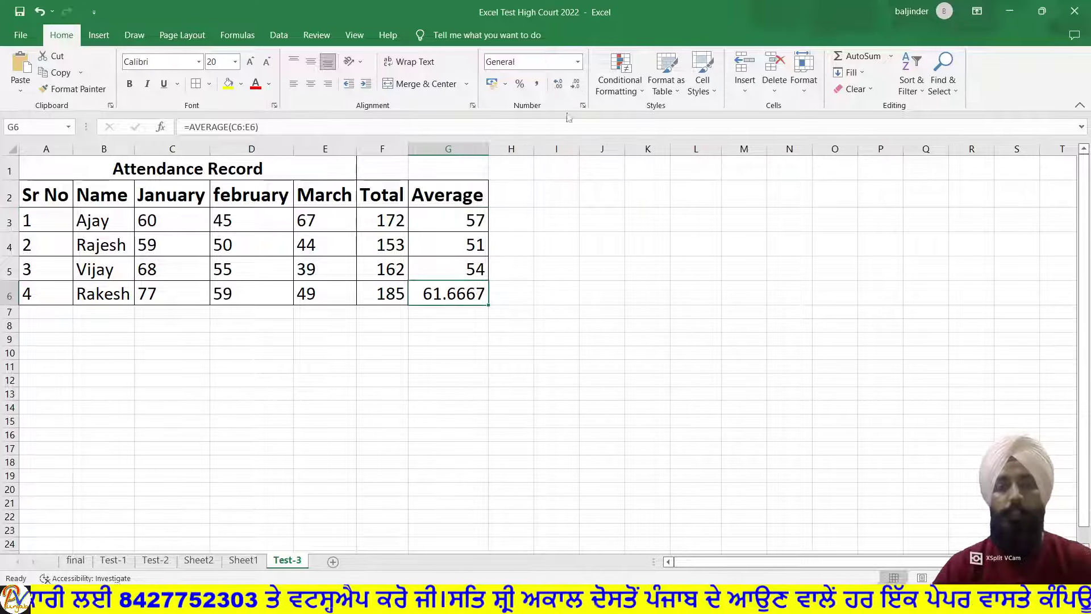
left_click(575, 85)
left_click(574, 84)
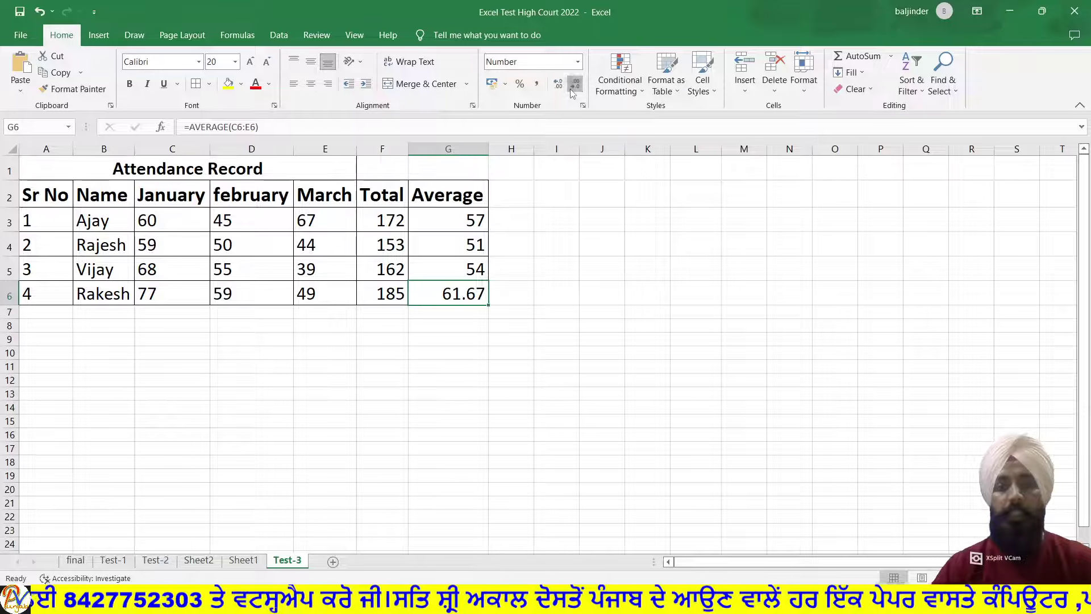
left_click(572, 91)
left_click(572, 90)
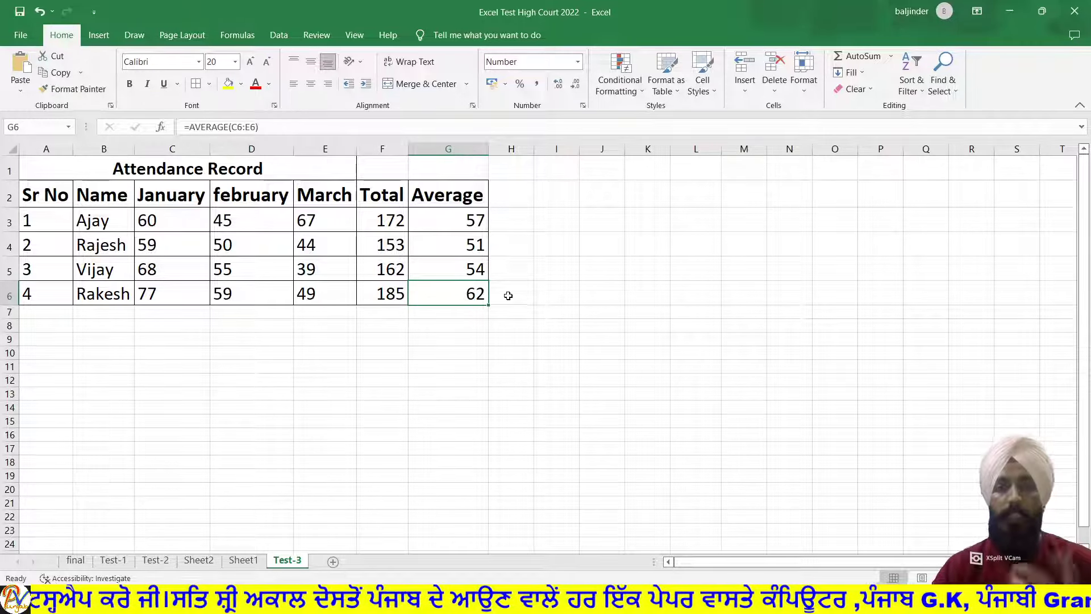
left_click(511, 296)
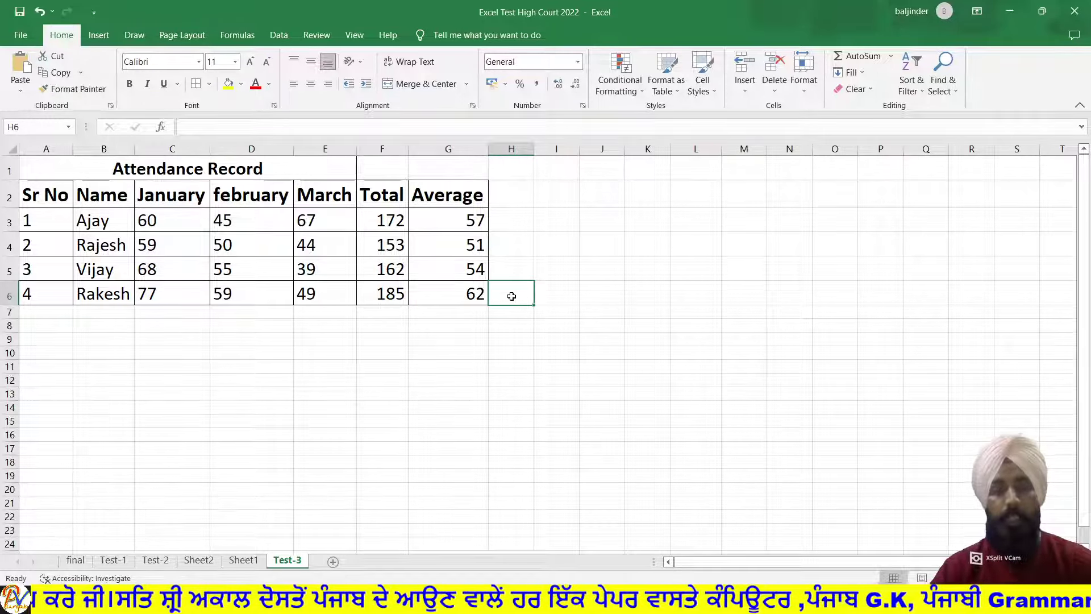
key("ctrl+z")
key("ctrl+z")
key("ctrl+z")
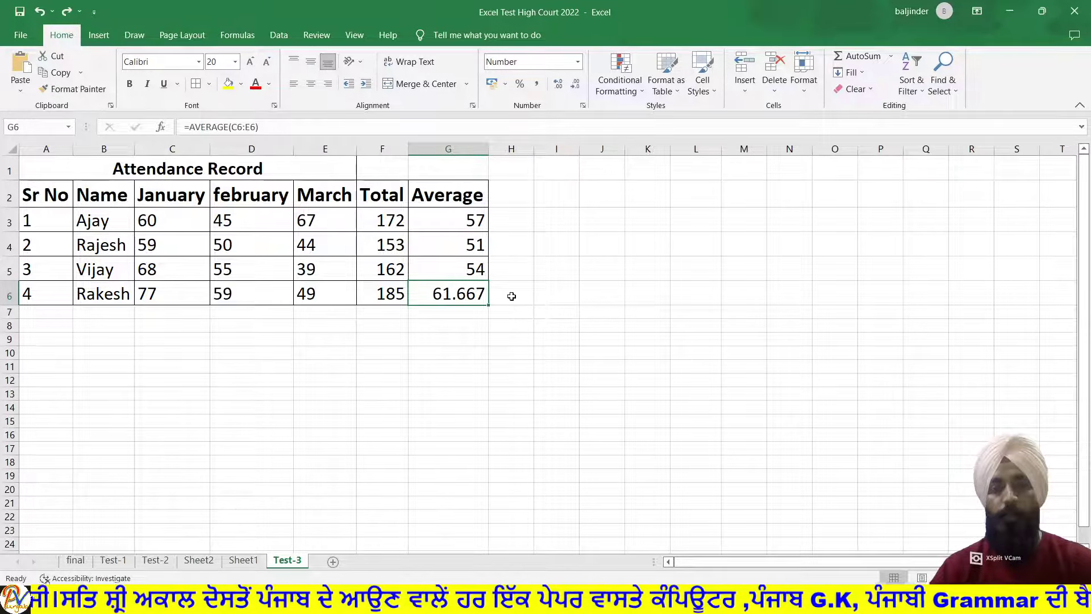
key("ctrl+z")
key("ctrl+z")
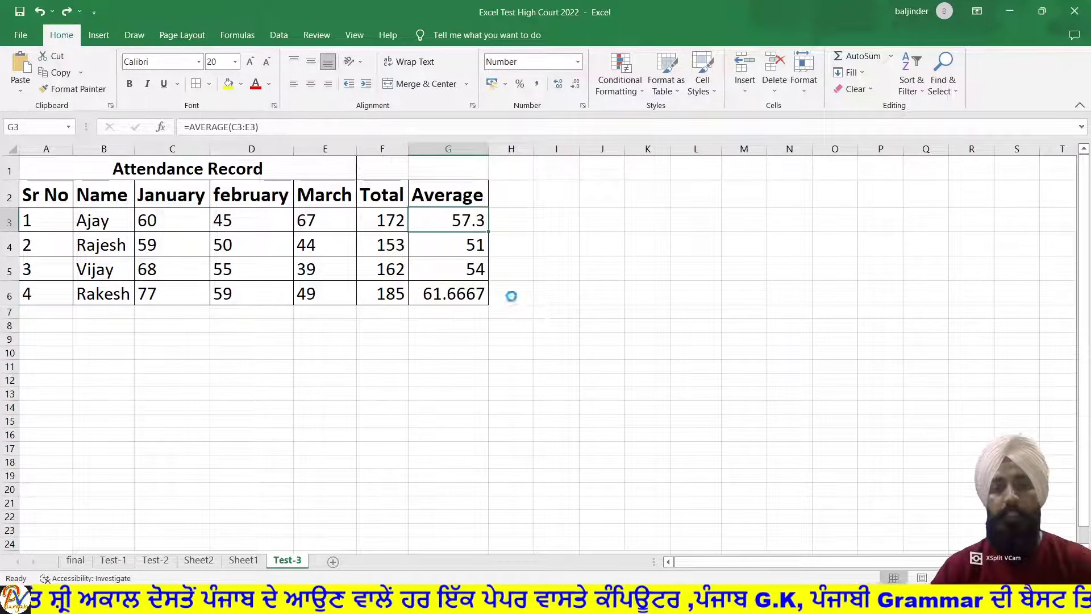
key("ctrl+z")
key("ctrl+z")
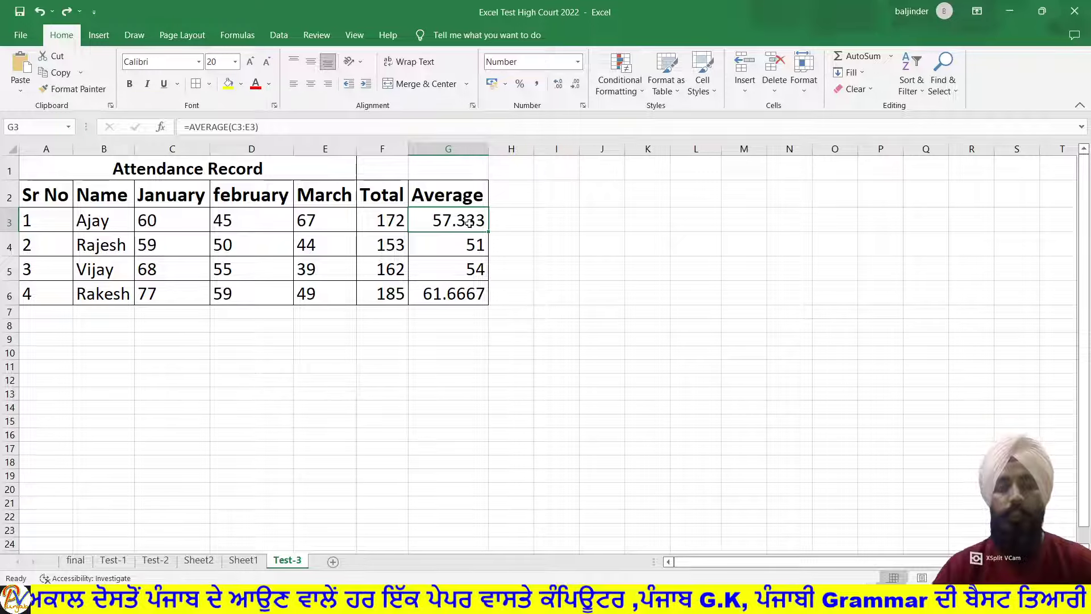
- Show G3 as 57 and G6 as 62, then return to PowerPoint's Test-3 slide
left_click(576, 84)
left_click(578, 83)
left_click(577, 84)
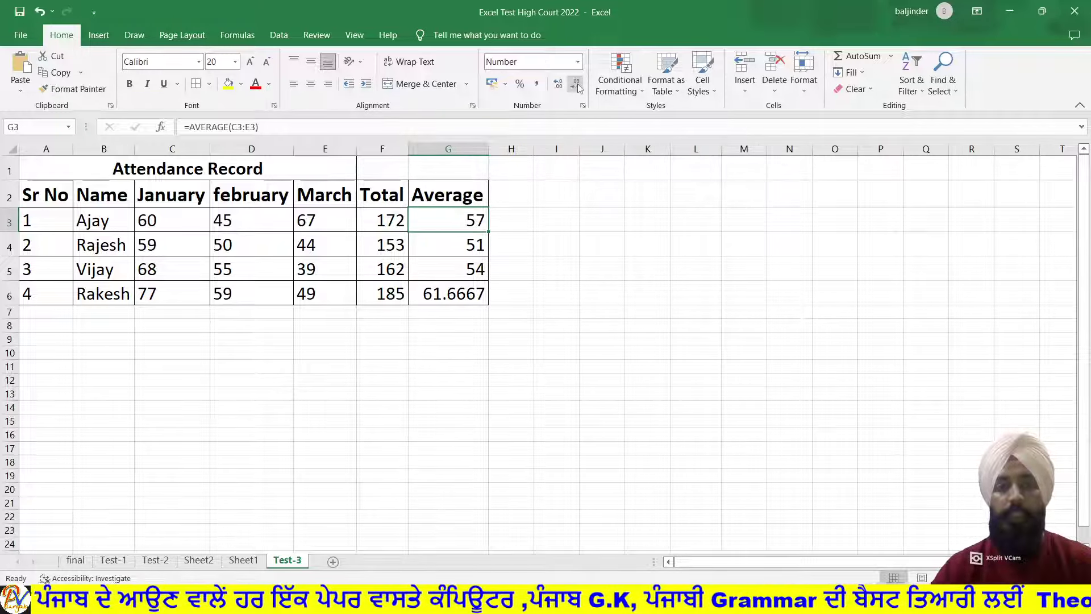
key("Down")
key("Down")
key("Down")
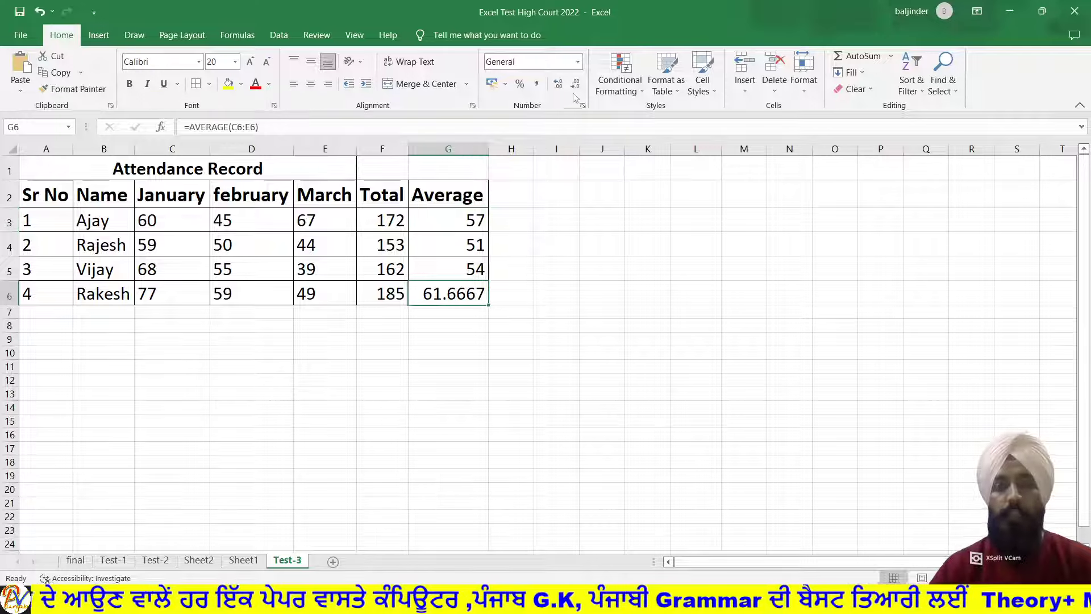
left_click(576, 85)
left_click(576, 85)
left_click(576, 85)
left_click(575, 85)
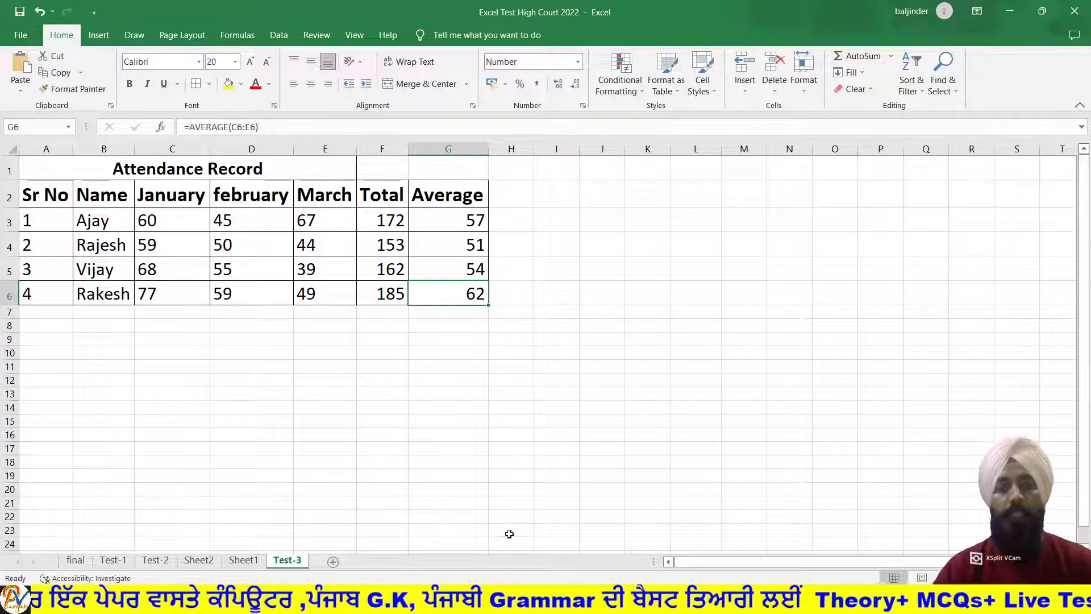
key("alt+Tab")
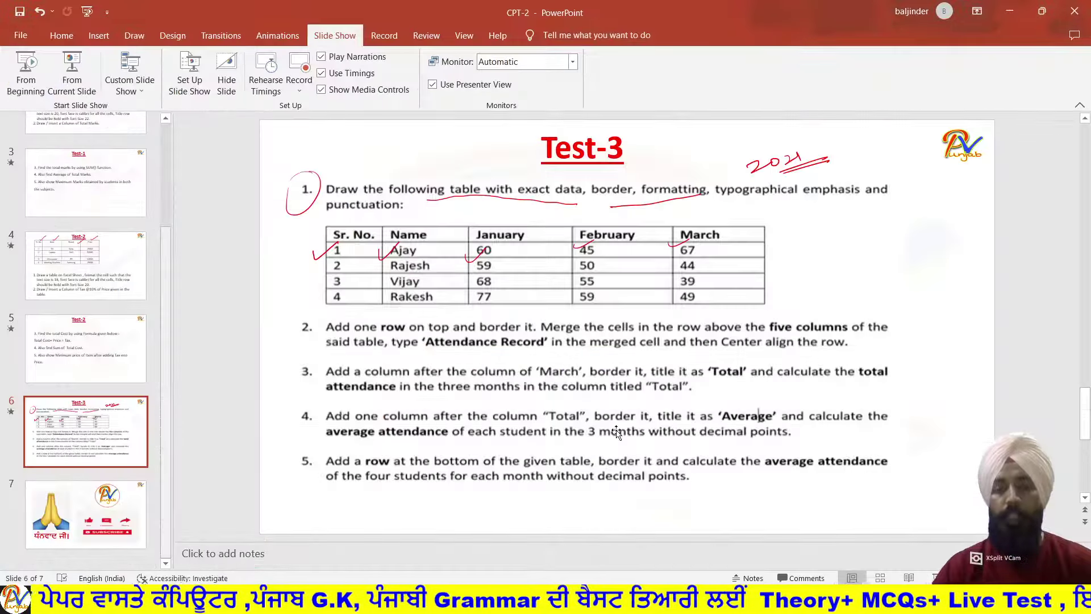
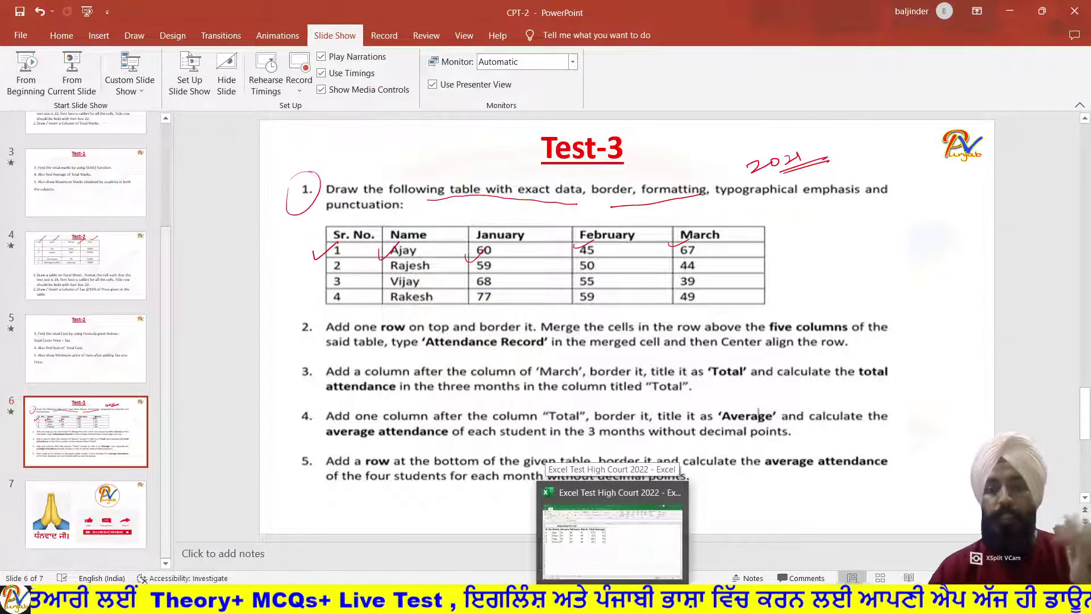
- Switch to the Excel workbook, select the empty cells below the table, then reread the task slide
left_click(613, 597)
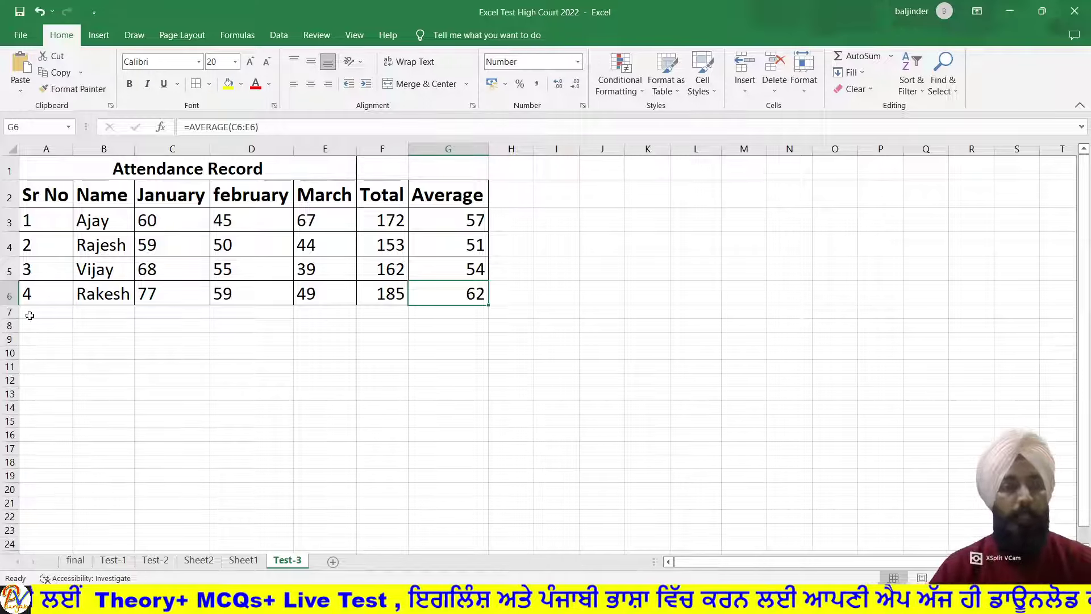
mouse_move(34, 309)
left_mouse_down()
mouse_move(279, 324)
mouse_move(304, 314)
left_mouse_up()
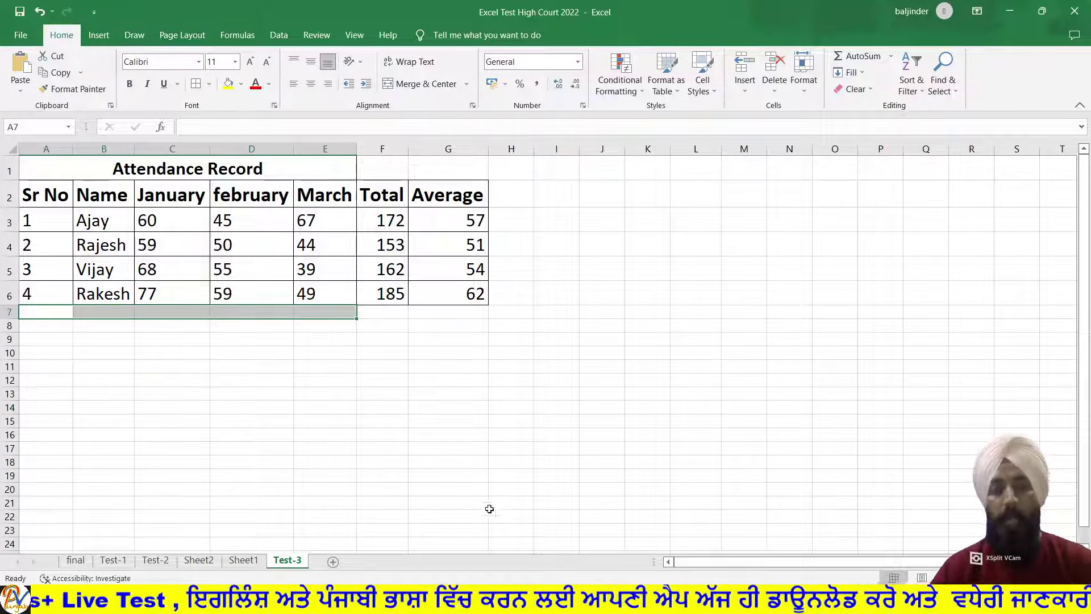
left_click(543, 529)
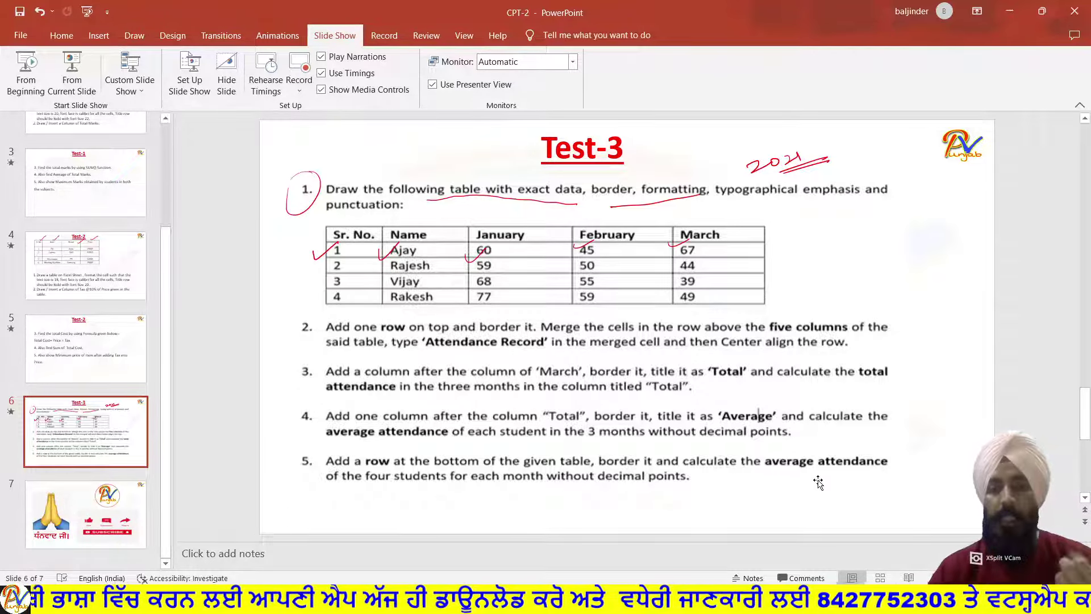
- Merge and centre cells A7:E7 below the table and set their font size to 20
left_click(612, 540)
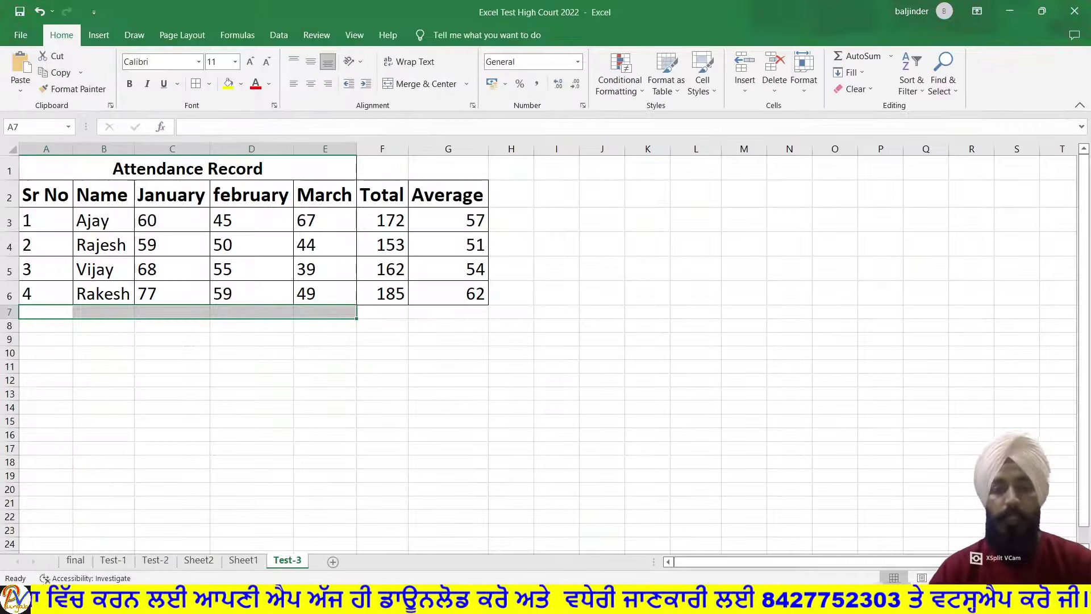
left_click_drag(57, 311, 302, 312)
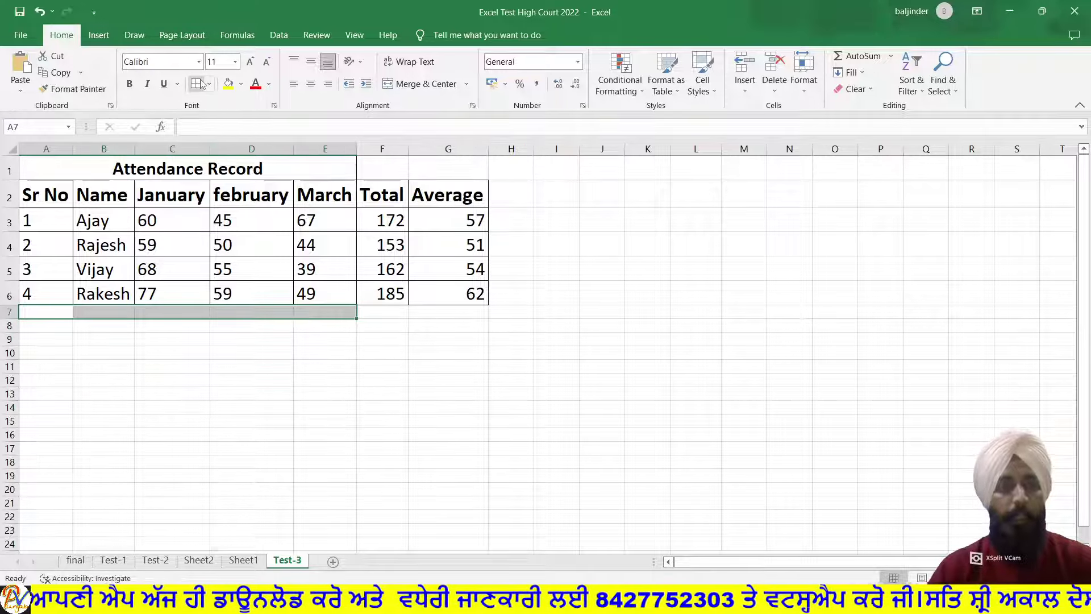
left_click(426, 83)
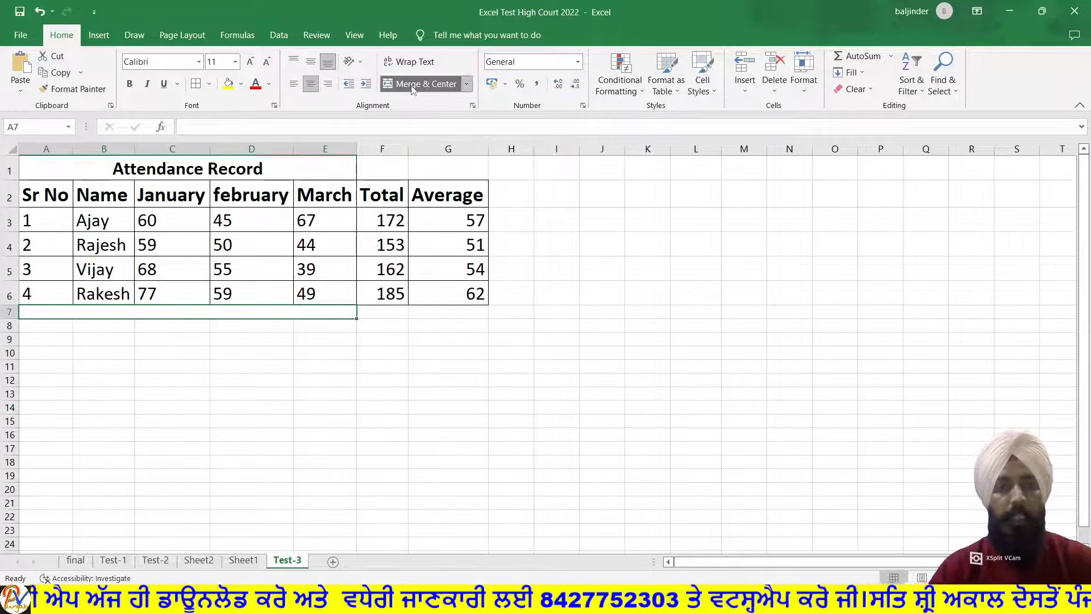
left_click(235, 61)
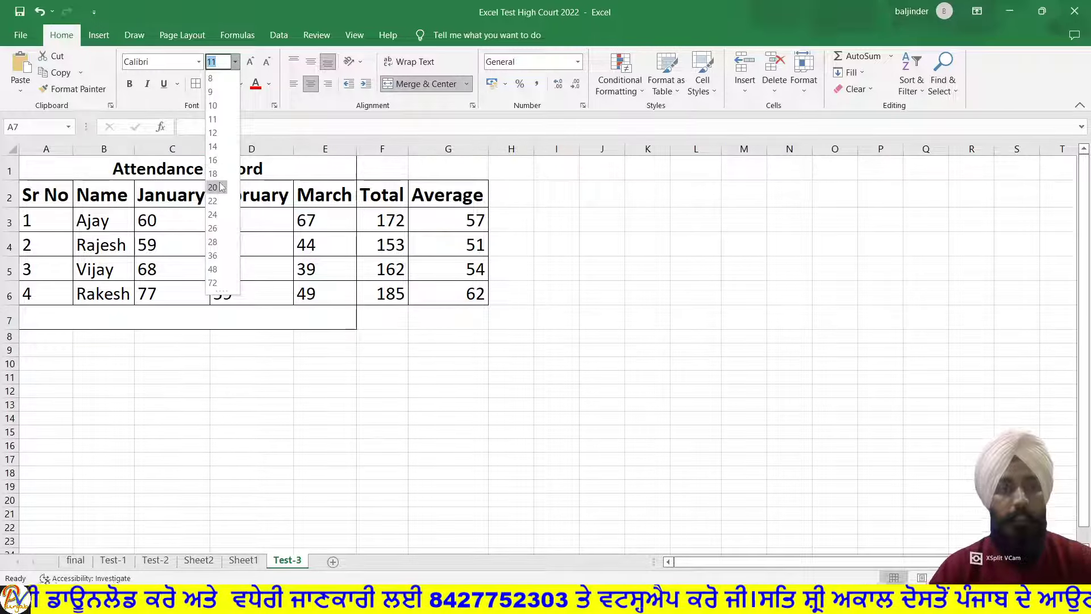
left_click(222, 187)
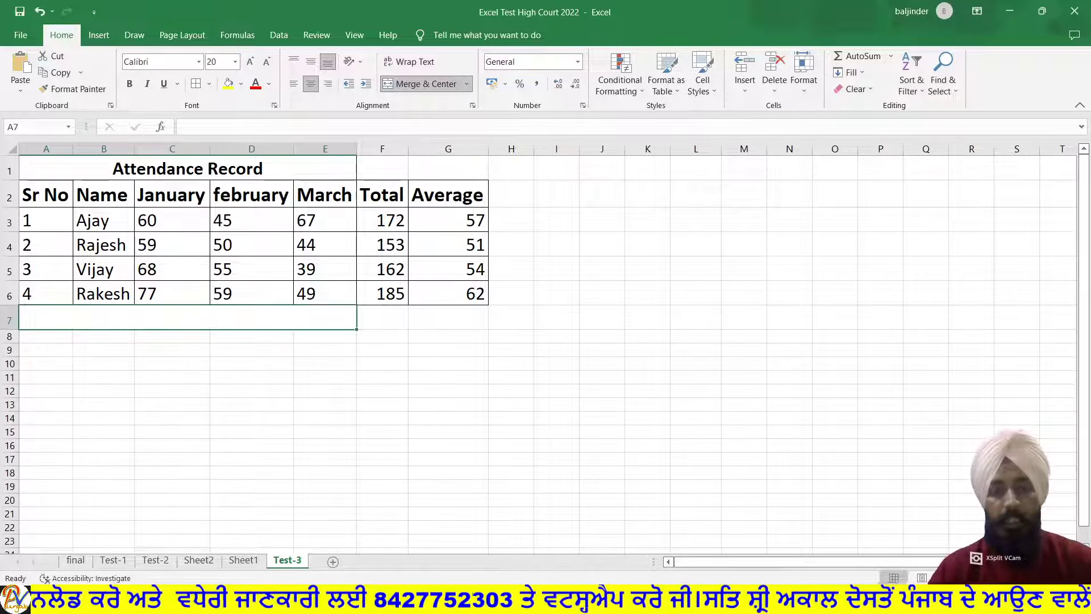
key("alt+Tab")
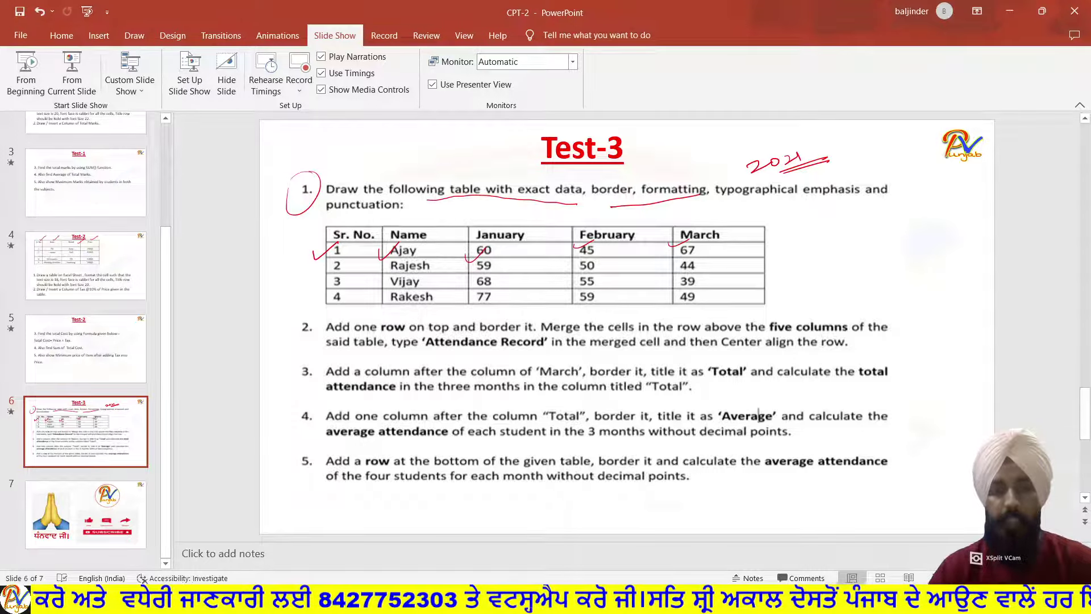
key("alt+Tab")
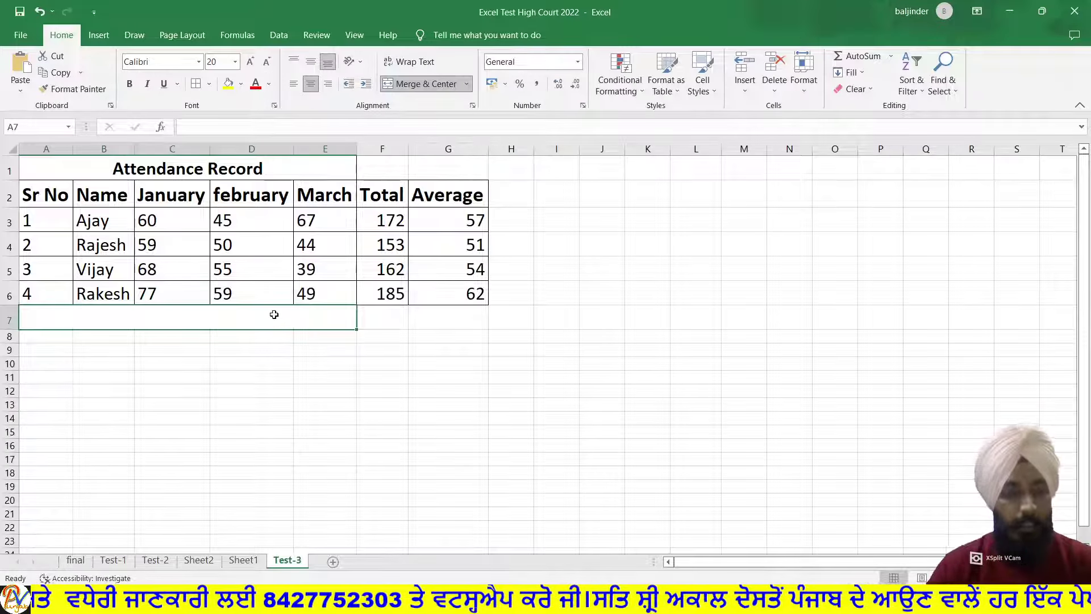
- Type 'Average Attendance=' into the merged A7 cell, then recheck the task slide
type("Average ")
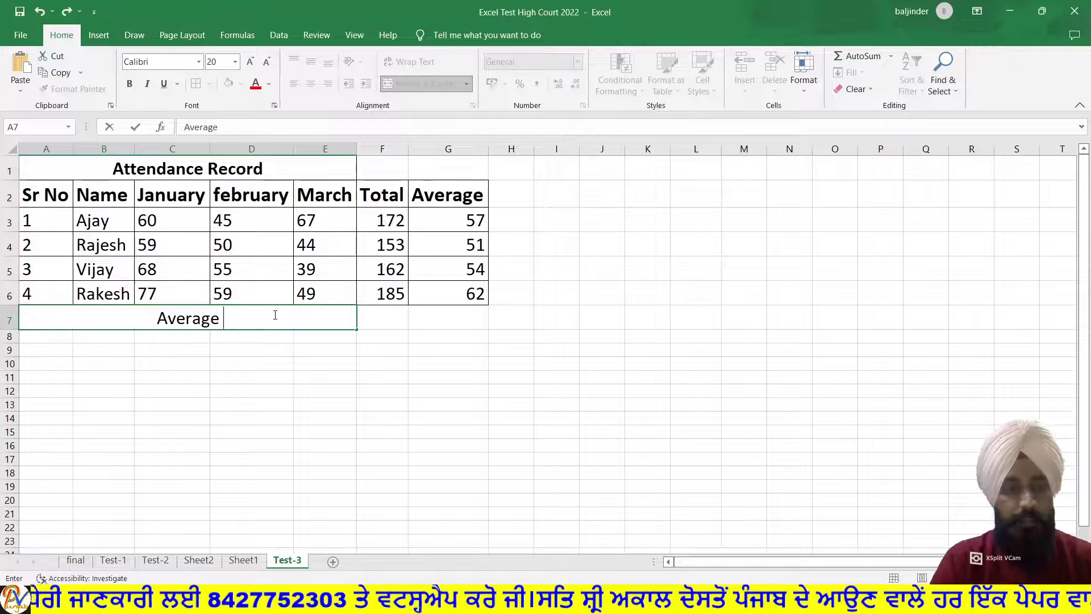
type("Attenda")
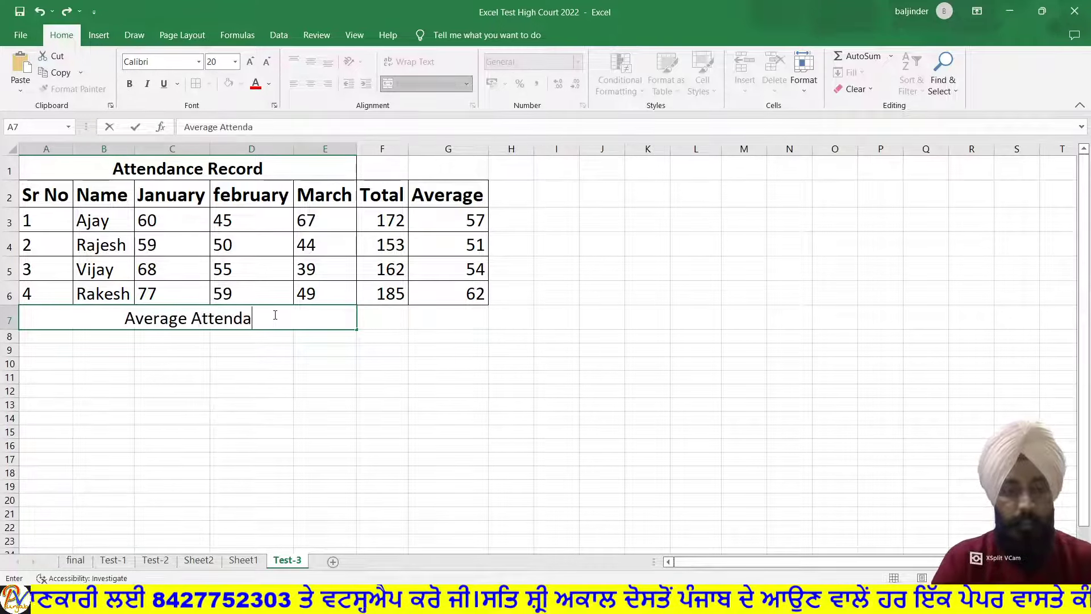
type("nce")
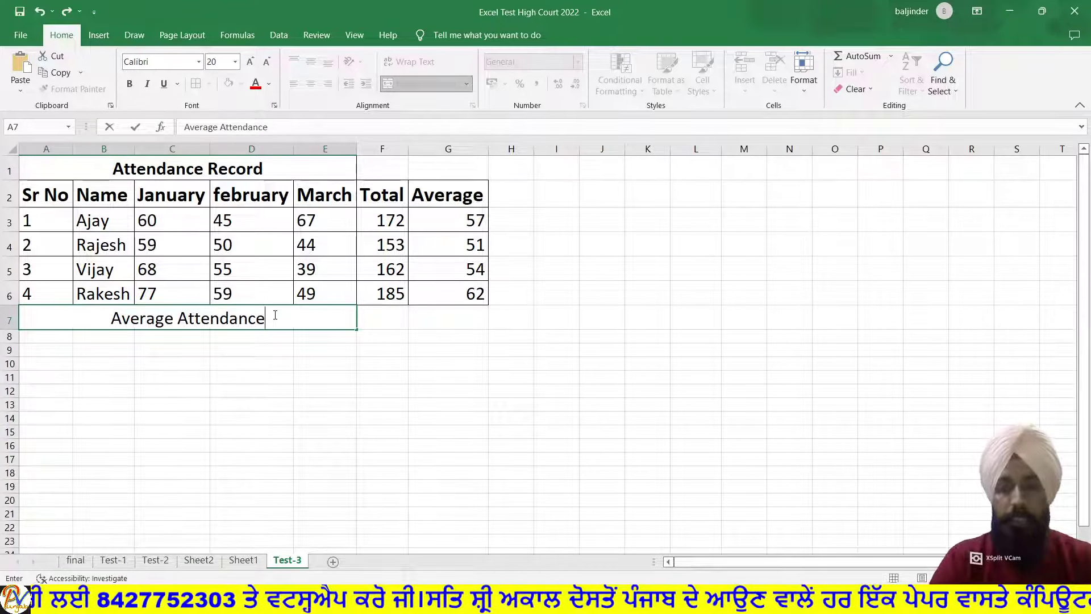
type("=")
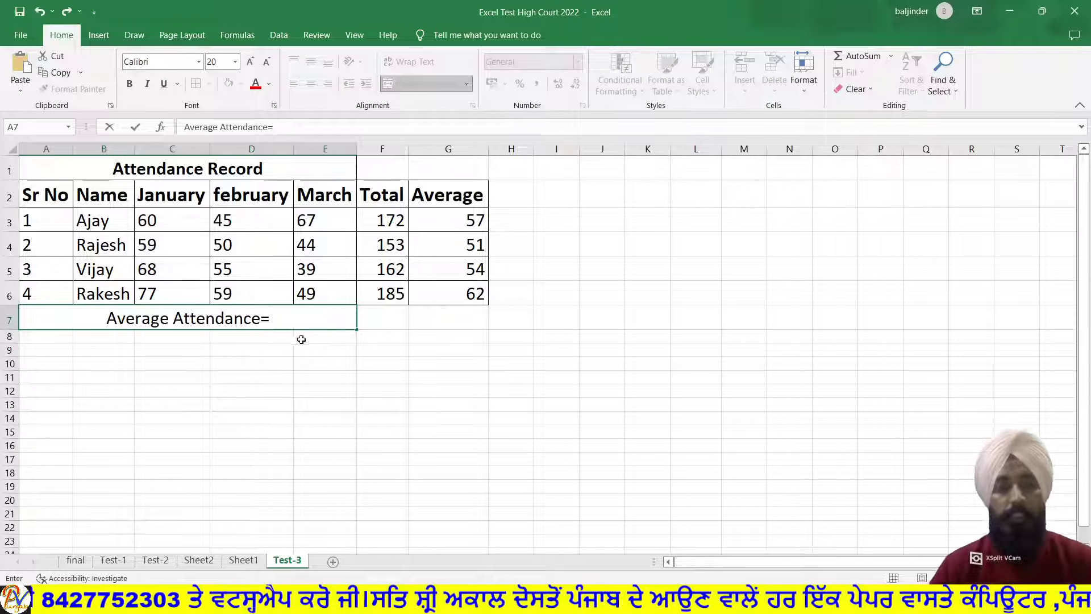
key("alt+Tab")
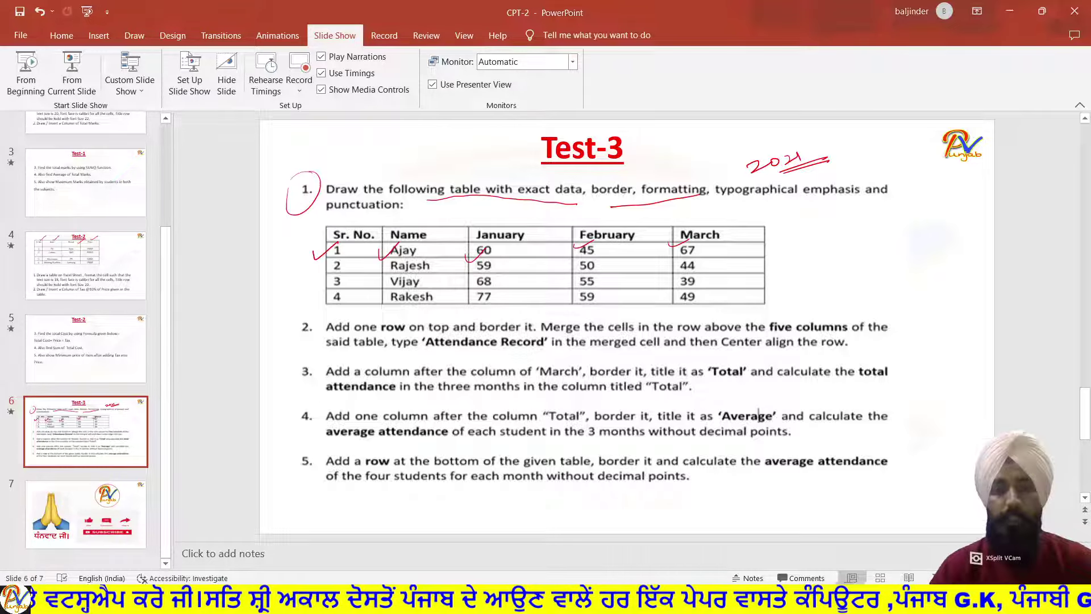
key("alt+Tab")
- Commit the 'Average Attendance=' label and right-align it
left_click(232, 371)
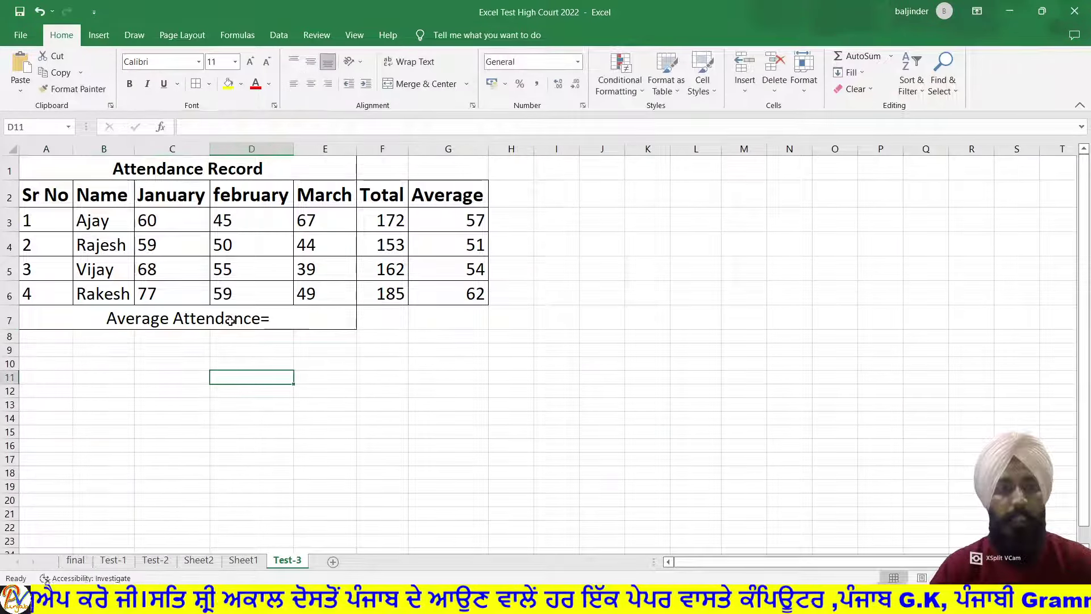
left_click(231, 323)
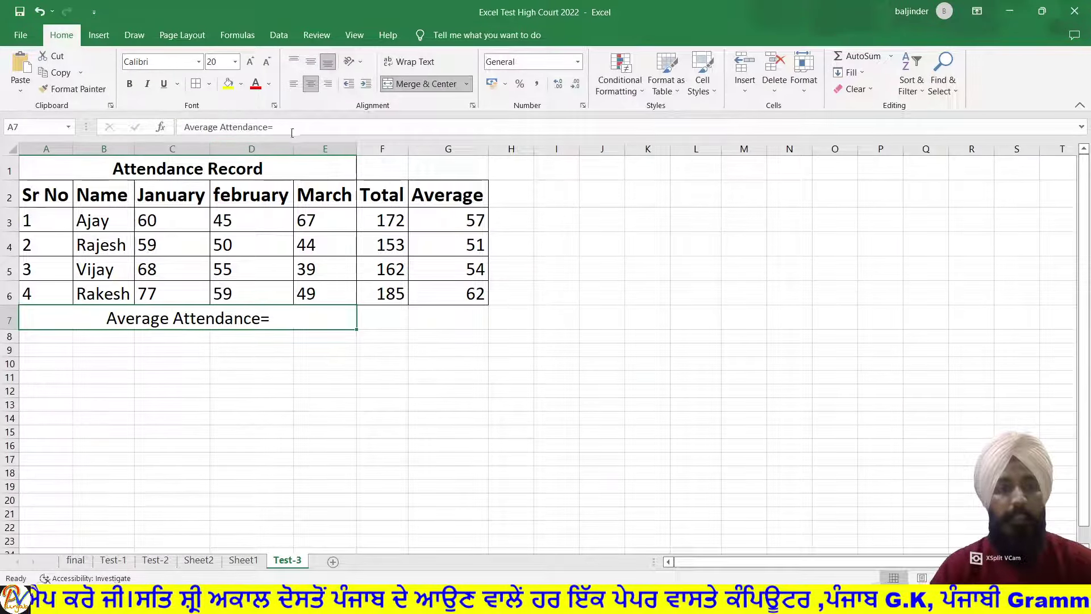
left_click(328, 84)
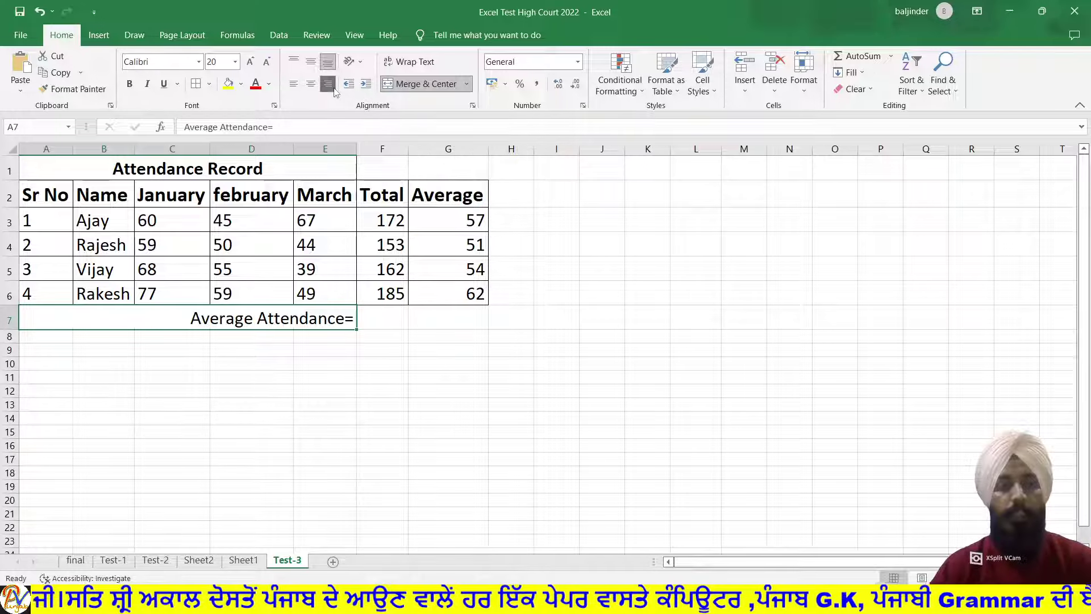
- Set cells A7 through F7 to font size 20, then select F7 and recheck the task slide
left_click(390, 319)
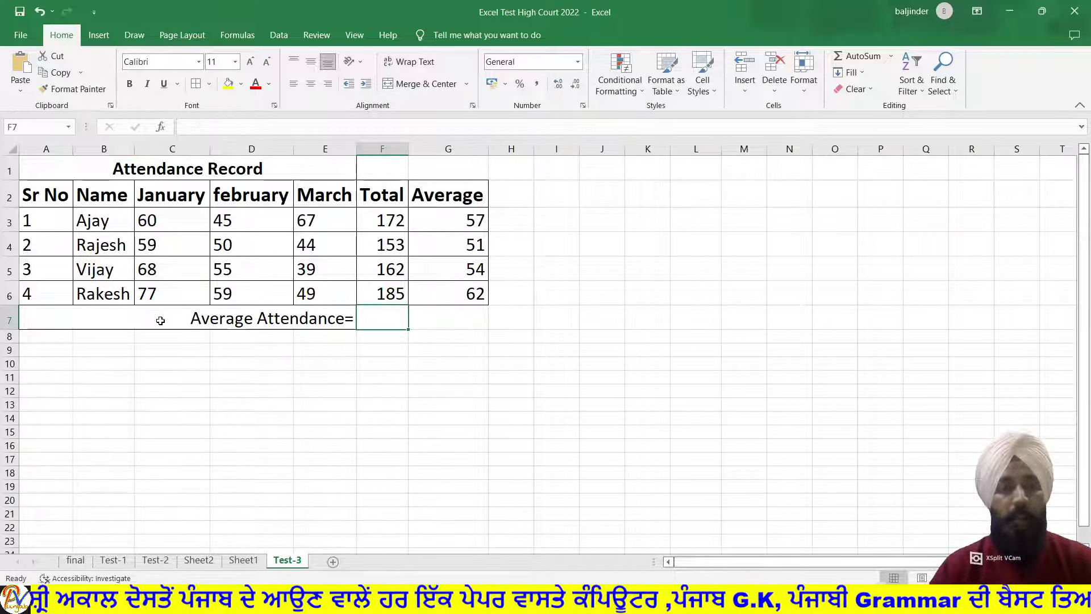
left_click_drag(161, 320, 375, 318)
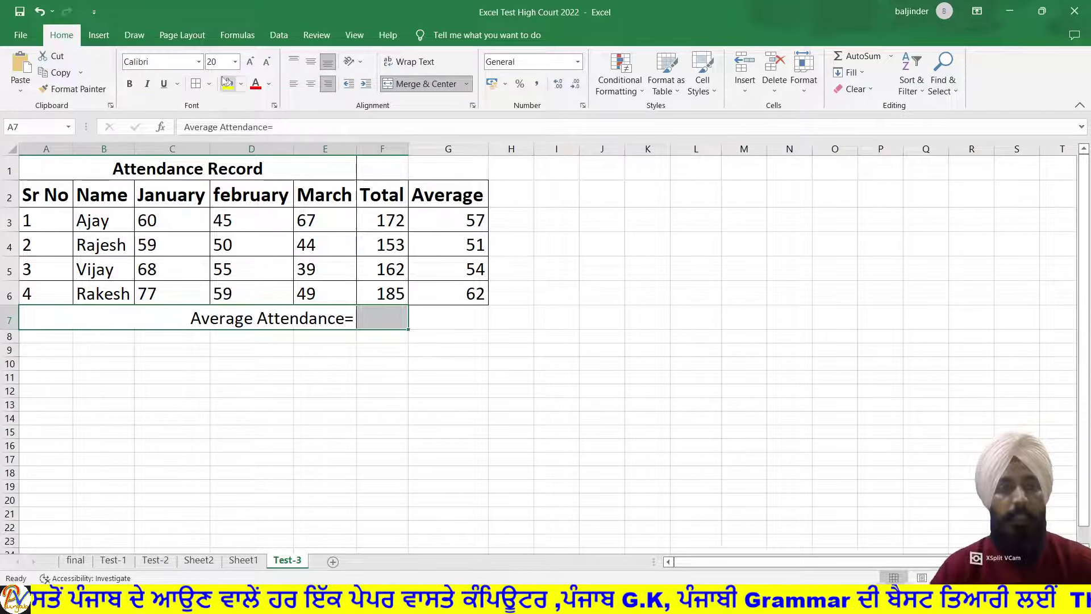
left_click(233, 62)
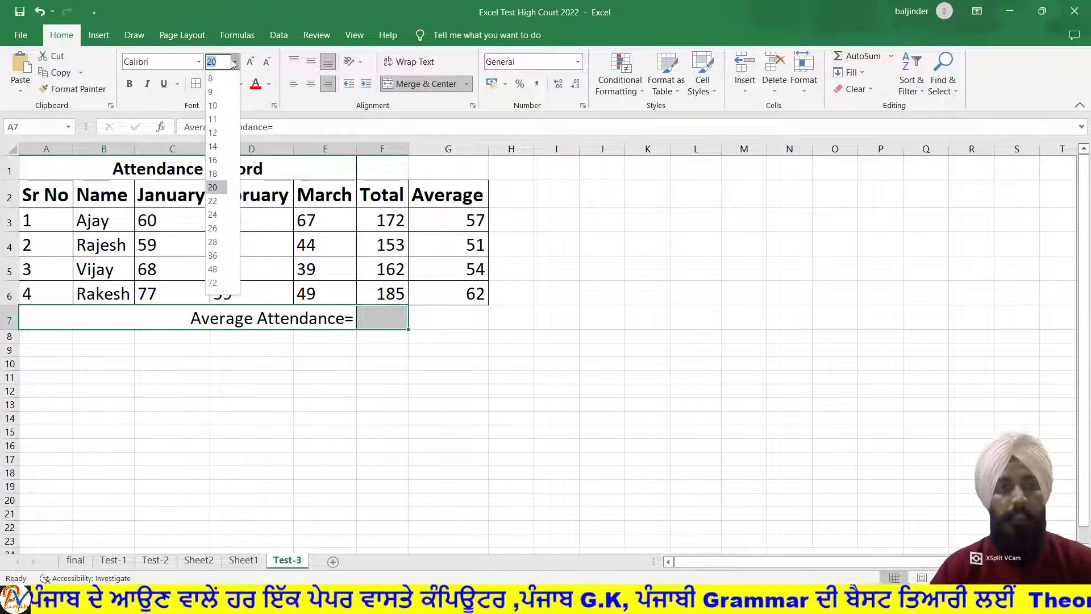
left_click(227, 188)
left_click(389, 322)
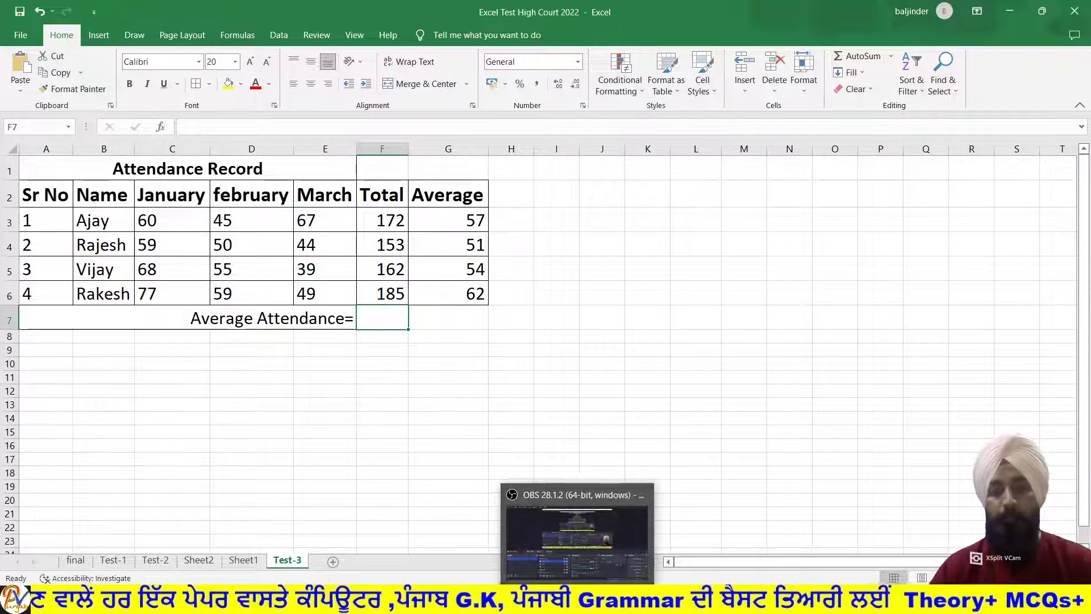
left_click(542, 540)
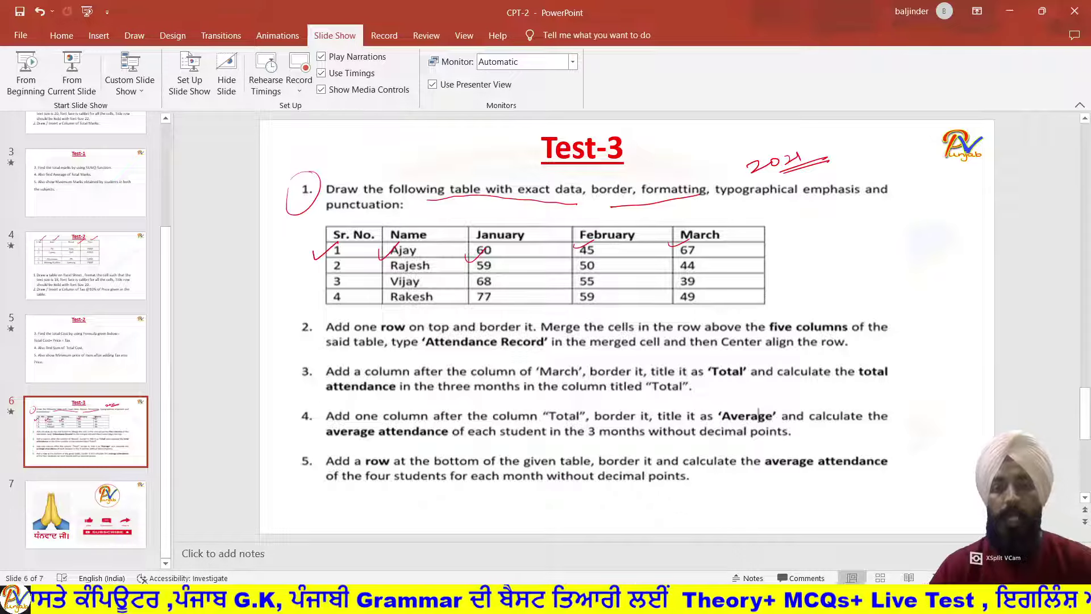
left_click(612, 529)
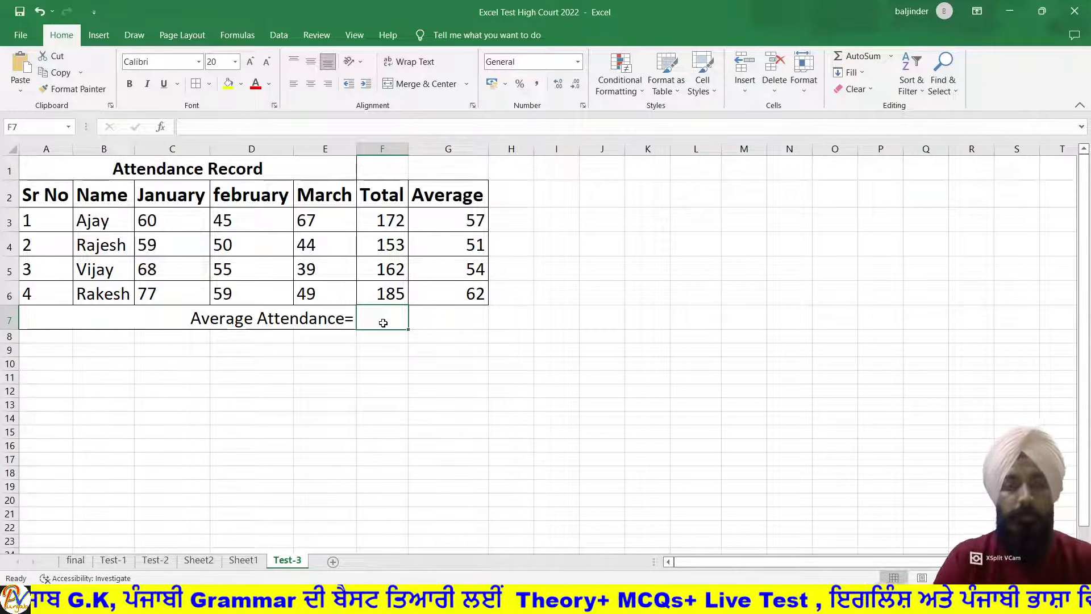
- Enter =AVERAGE(F3:F6) in F7, giving a Total average of 168
type("=ave")
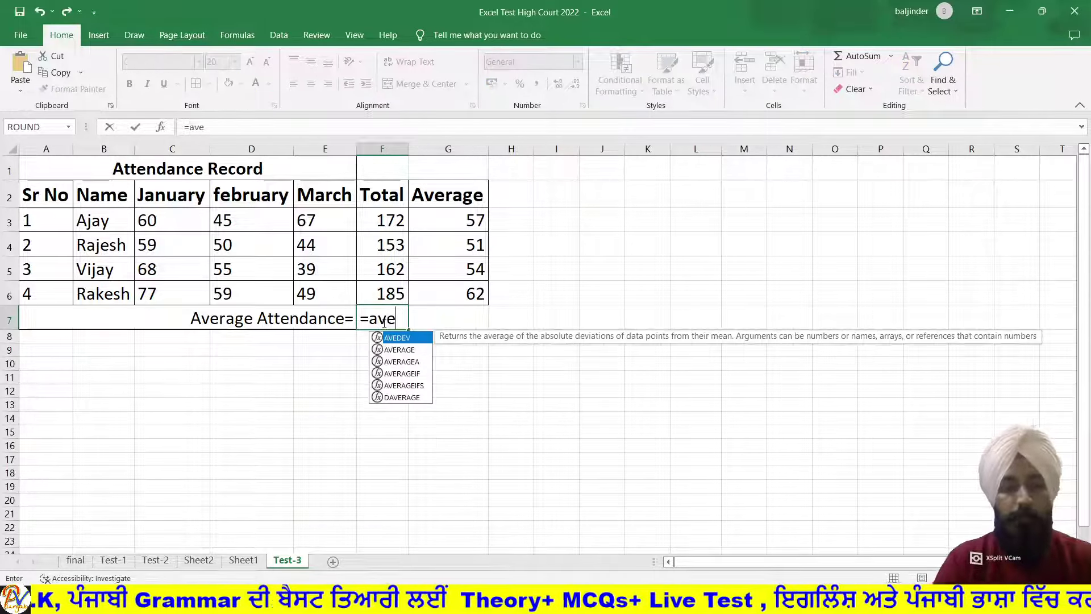
double_click(390, 350)
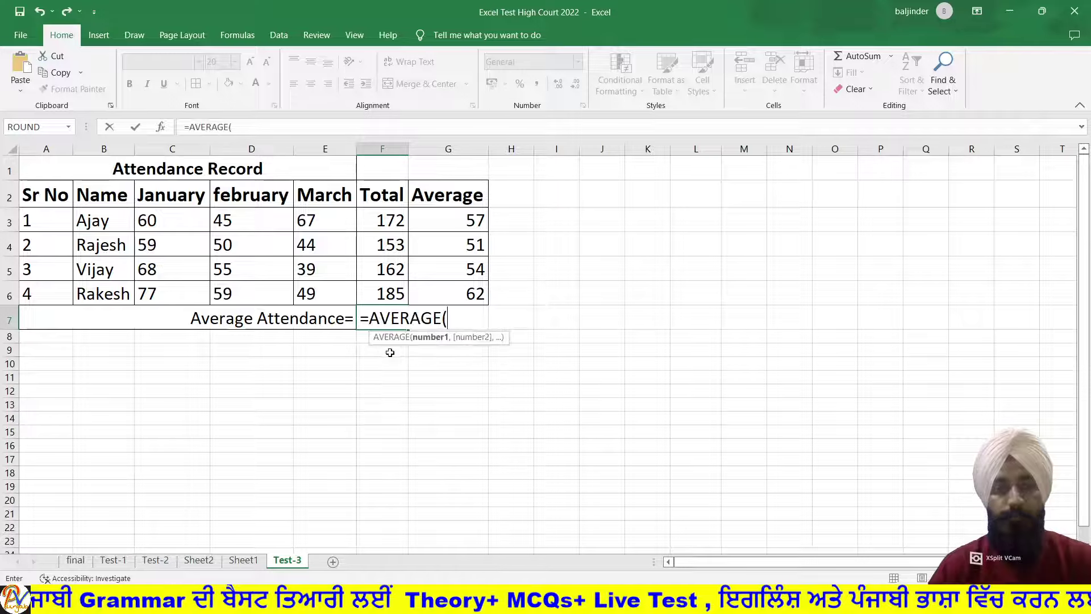
left_click_drag(380, 217, 380, 282)
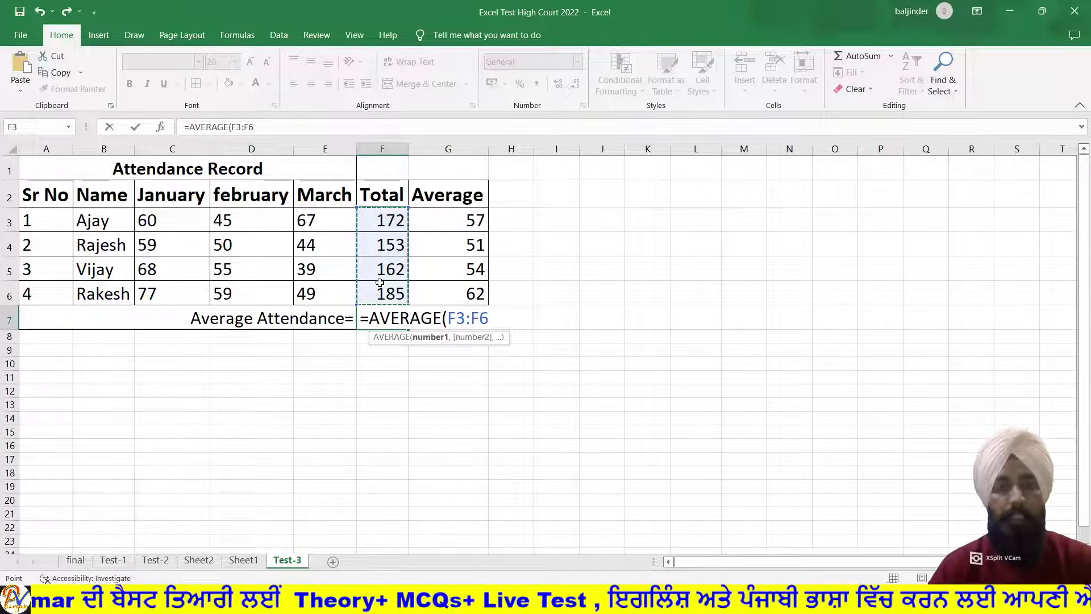
type(")")
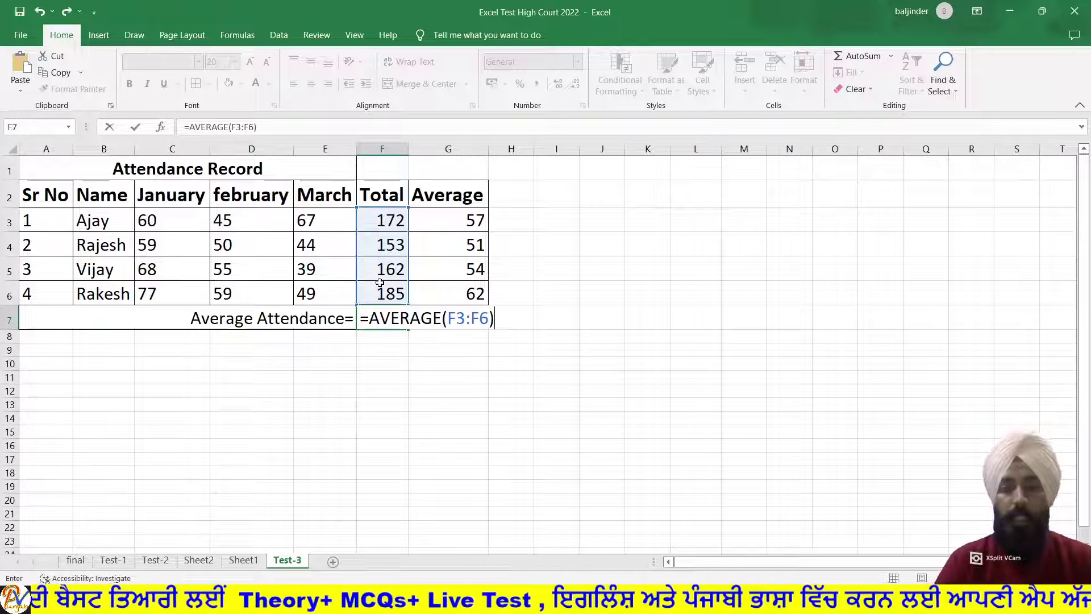
key("Return")
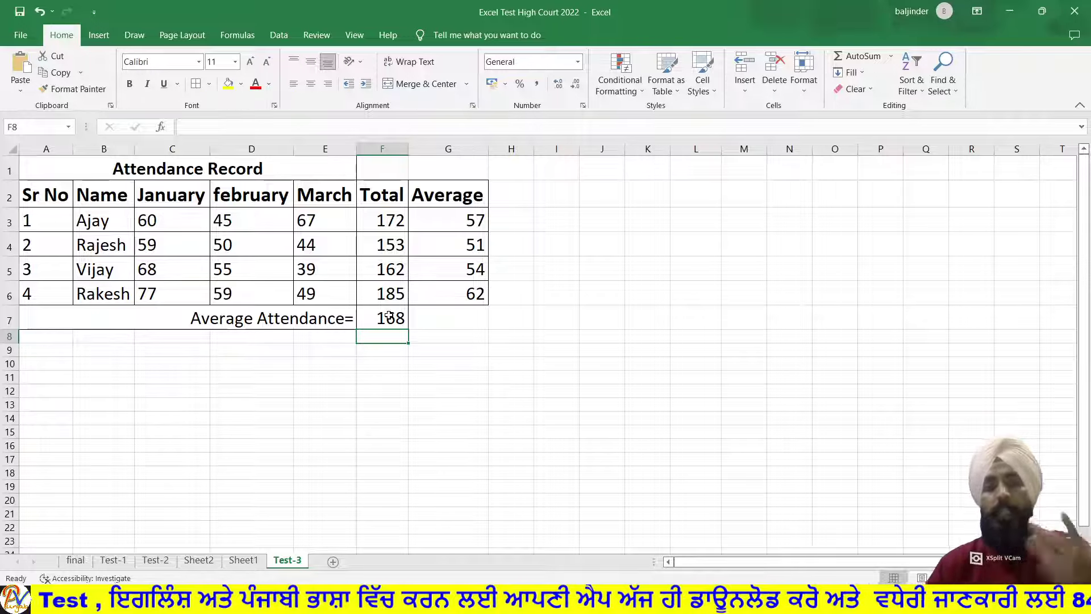
mouse_move(542, 606)
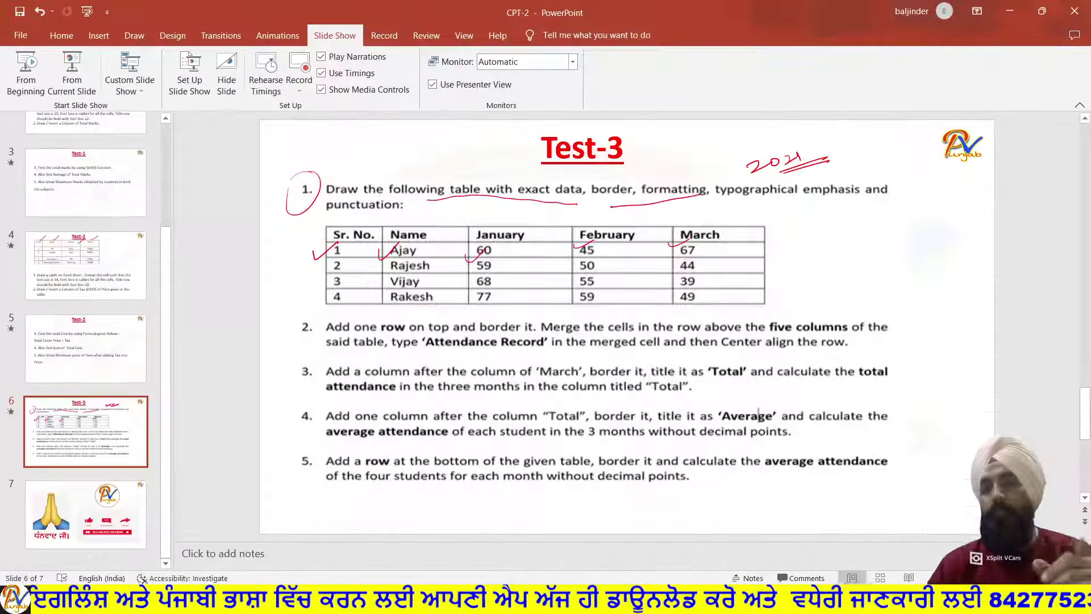
- After rereading the task slide, remove the 168 from F7 and the 'Average Attendance=' label from A7
left_click(553, 492)
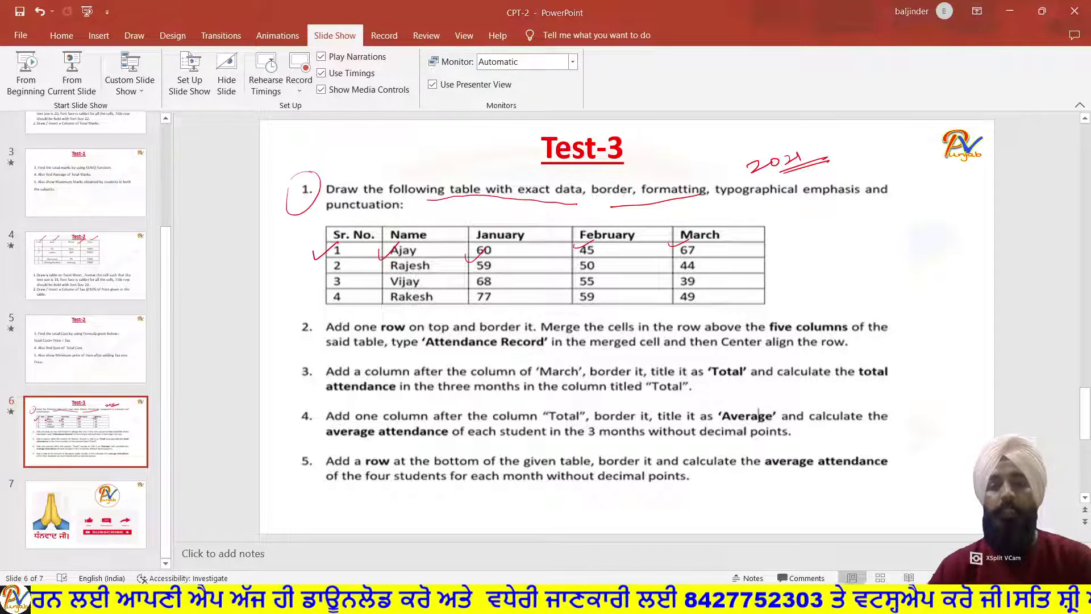
key("alt+Tab")
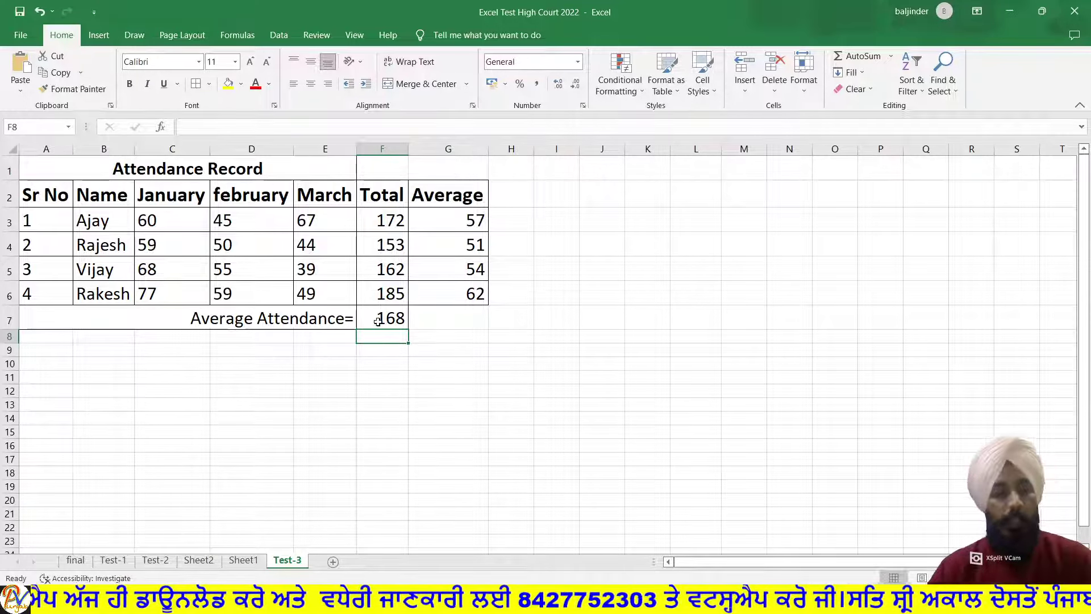
key("ctrl+z")
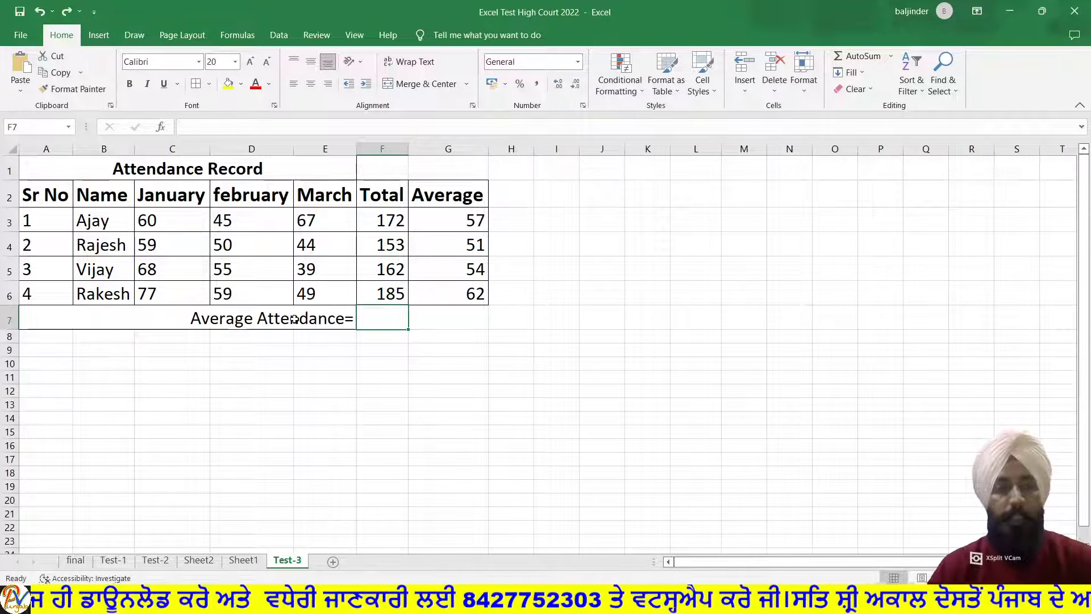
left_click(294, 319)
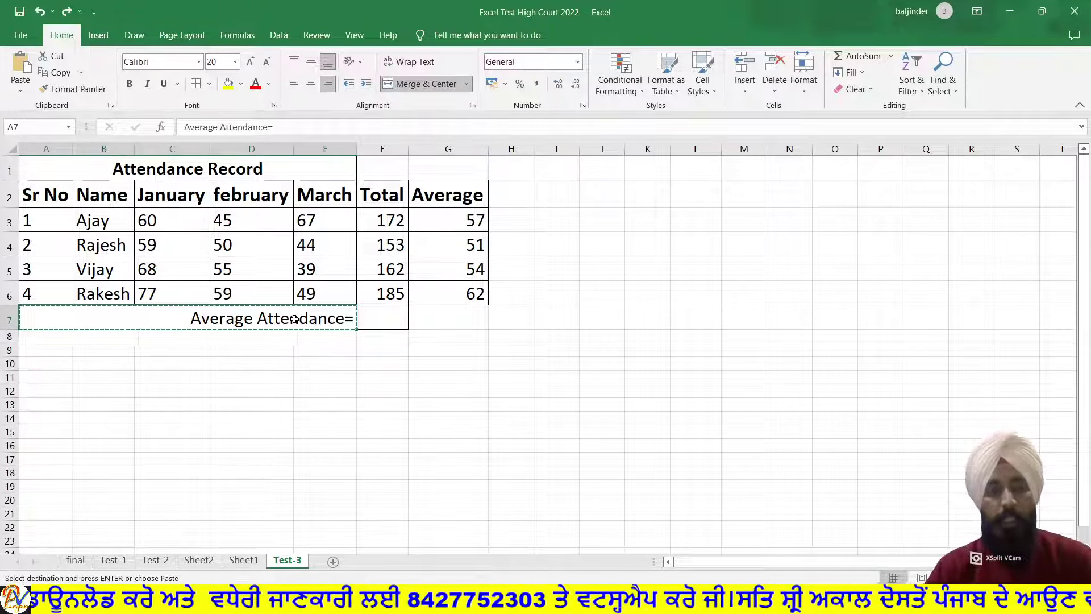
key("Delete")
left_click(382, 363)
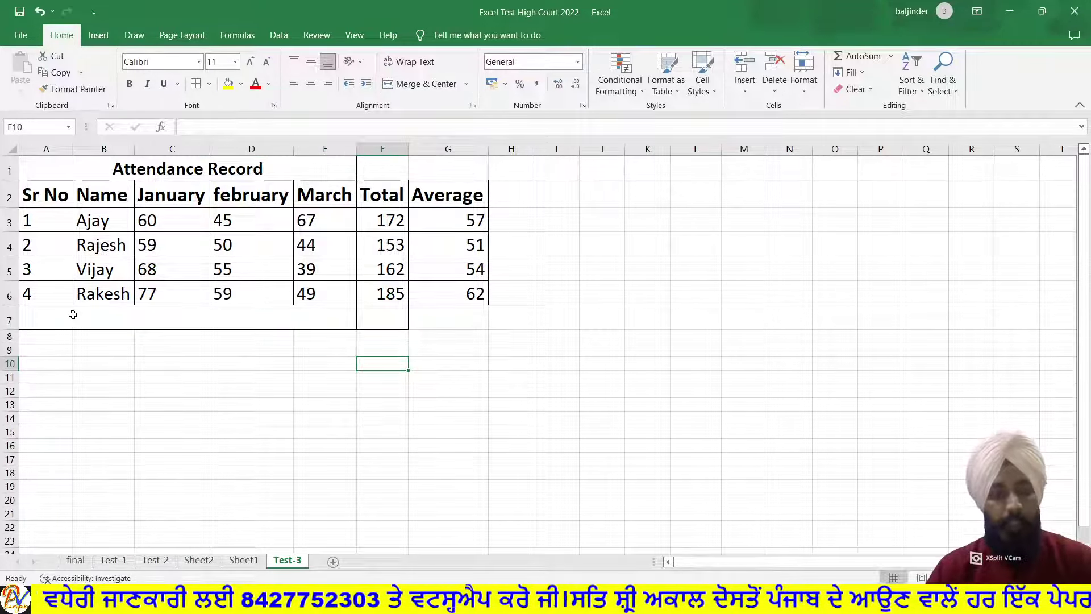
- Undo the merge and 20-point font in row 7, then save the workbook
key("ctrl+z")
key("ctrl+c")
key("ctrl+z")
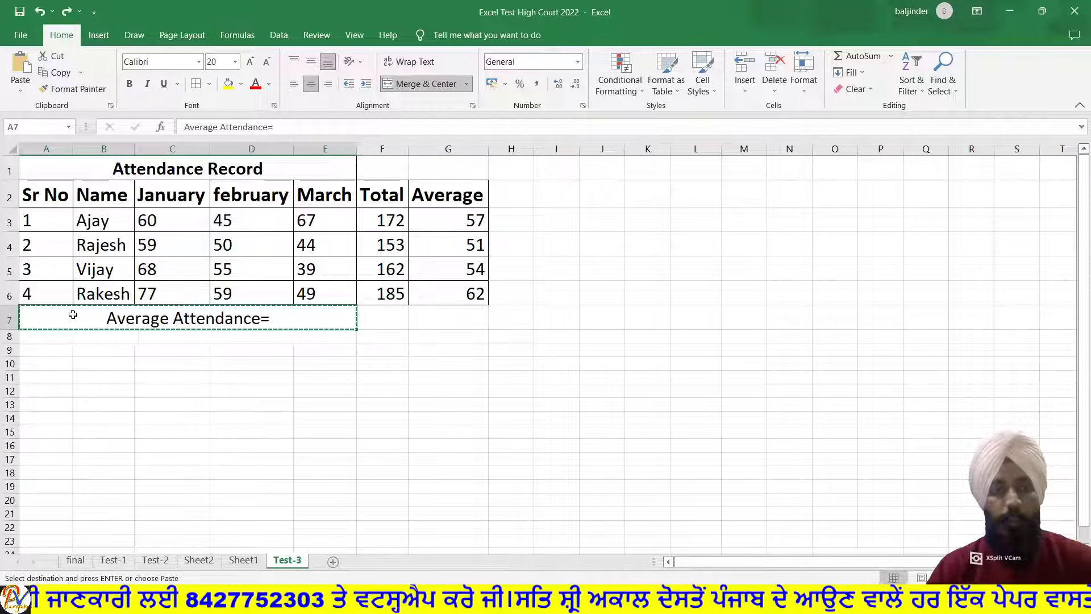
key("ctrl+z")
key("ctrl+z")
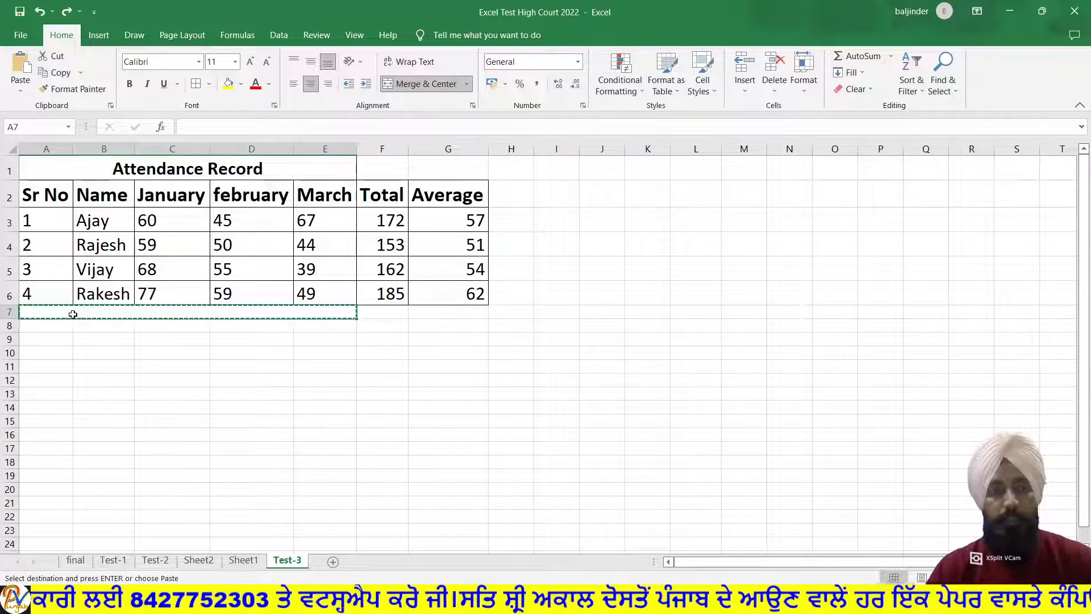
key("ctrl+z")
left_click(111, 335)
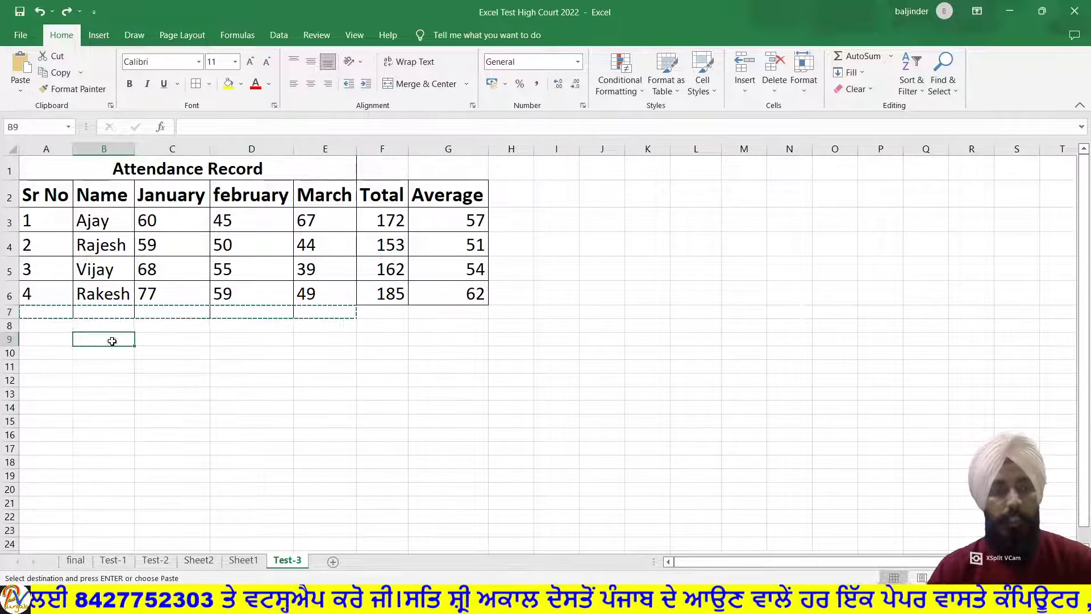
left_click(20, 12)
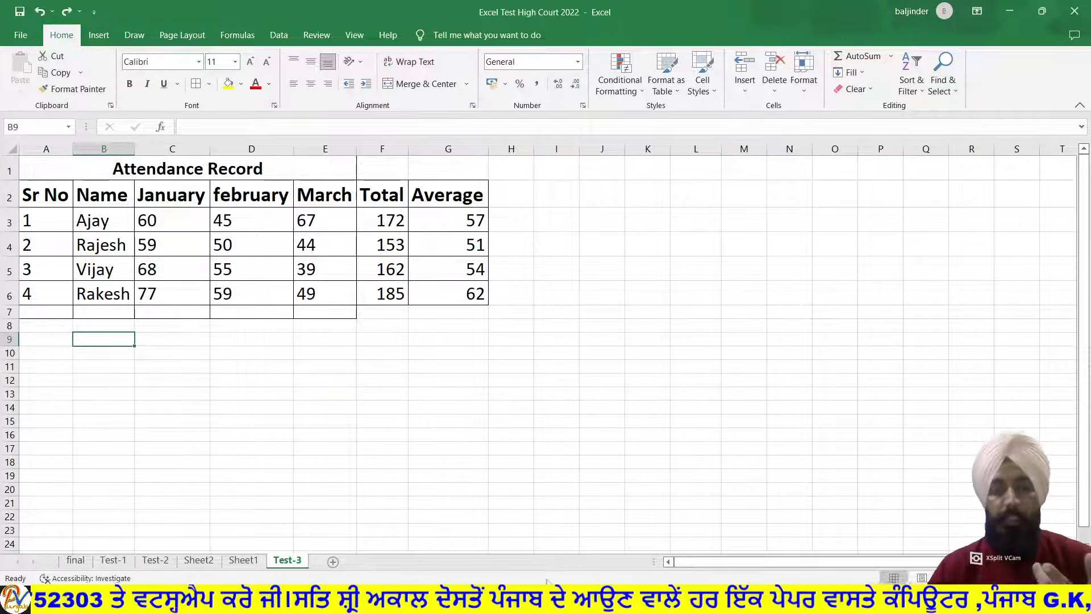
- Recheck the task slide, then start editing cell A7 for the label
key("alt+Tab")
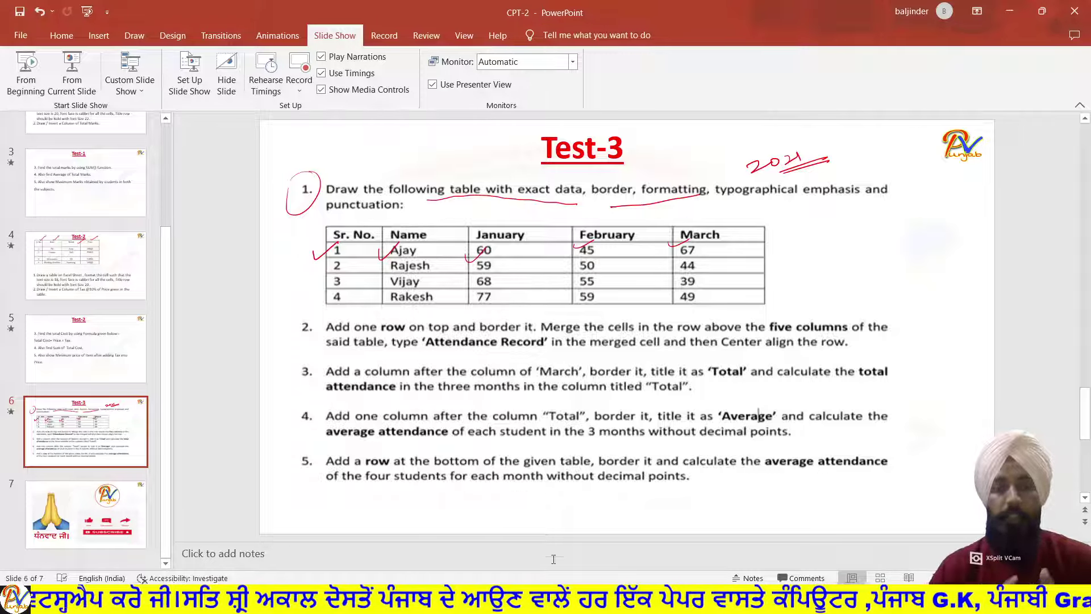
left_click(613, 529)
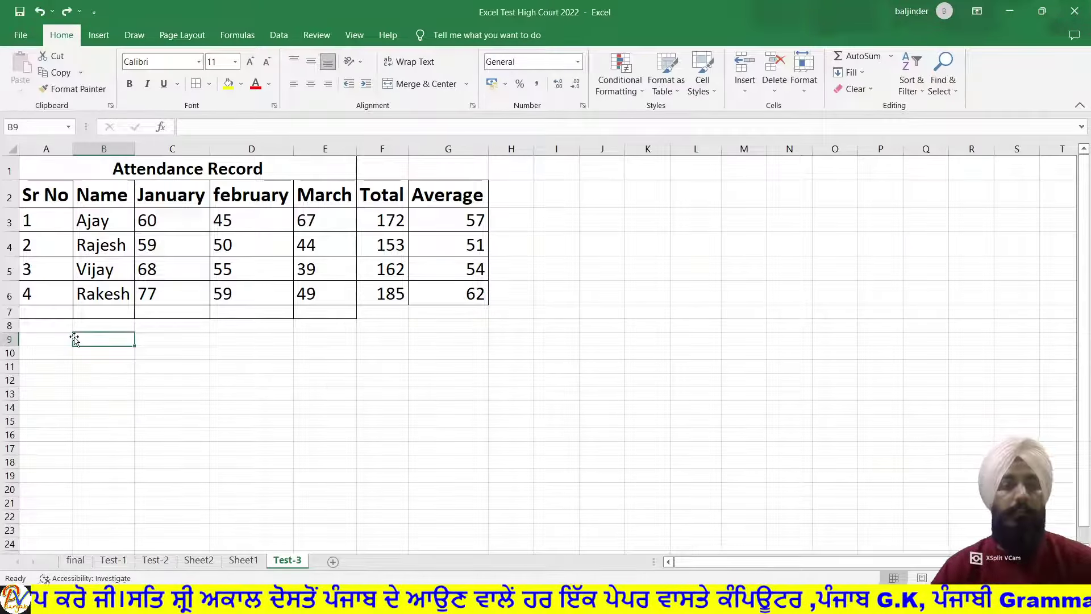
left_click(39, 312)
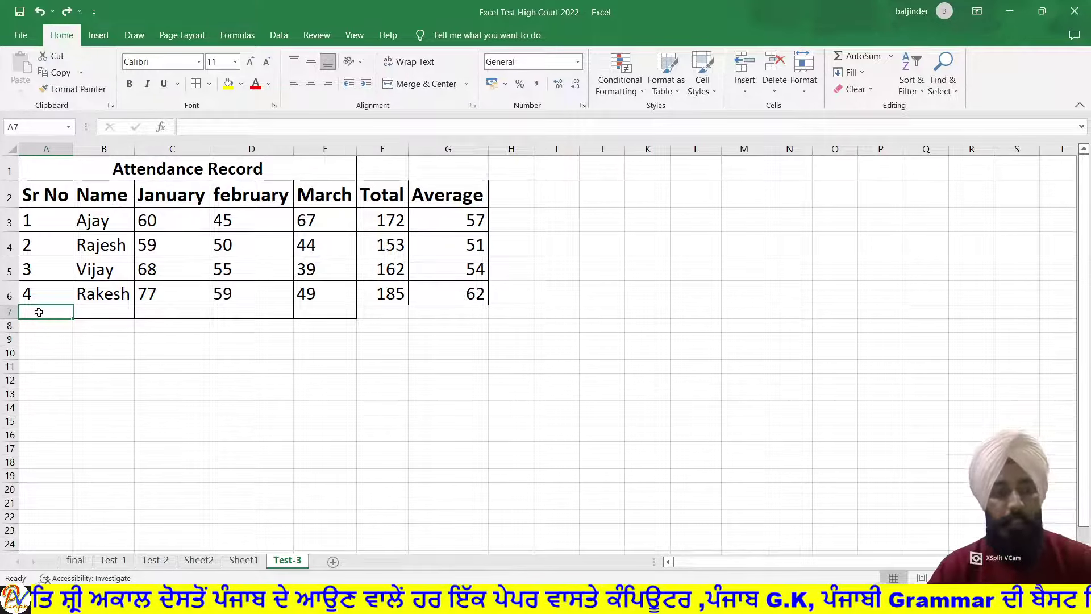
double_click(39, 313)
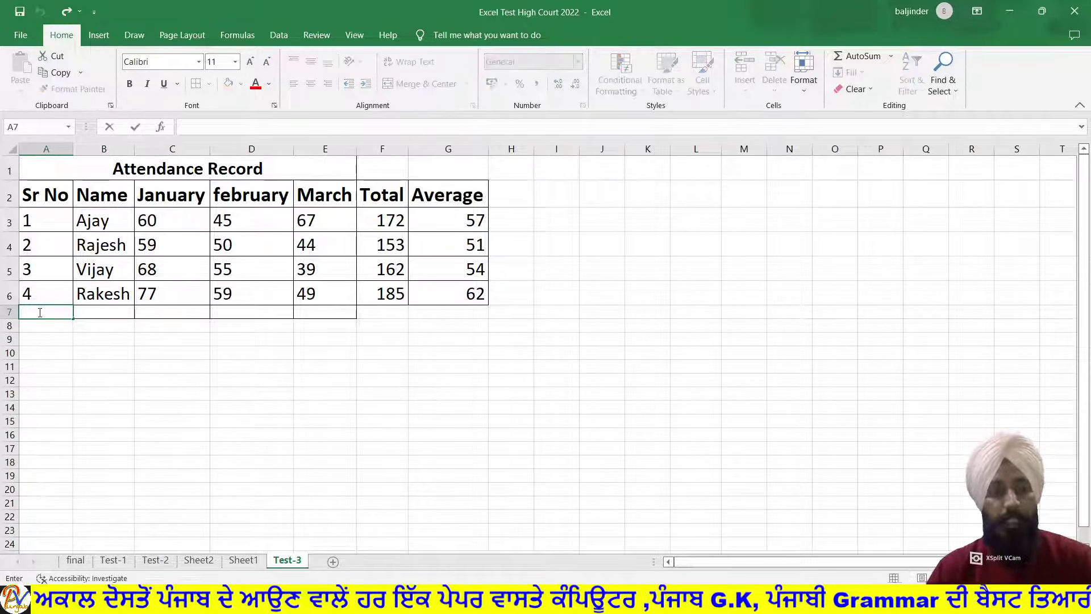
- Enter 'Average Attendance=' in A7 at normal size, leaving column A's width unchanged, and select A7:B7
type("A")
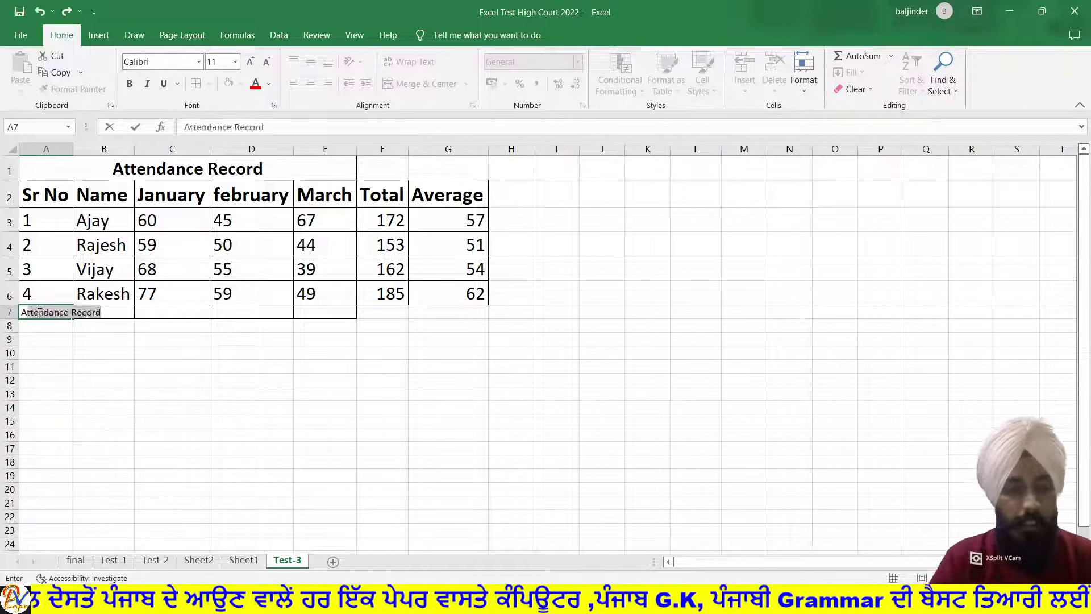
type("verage")
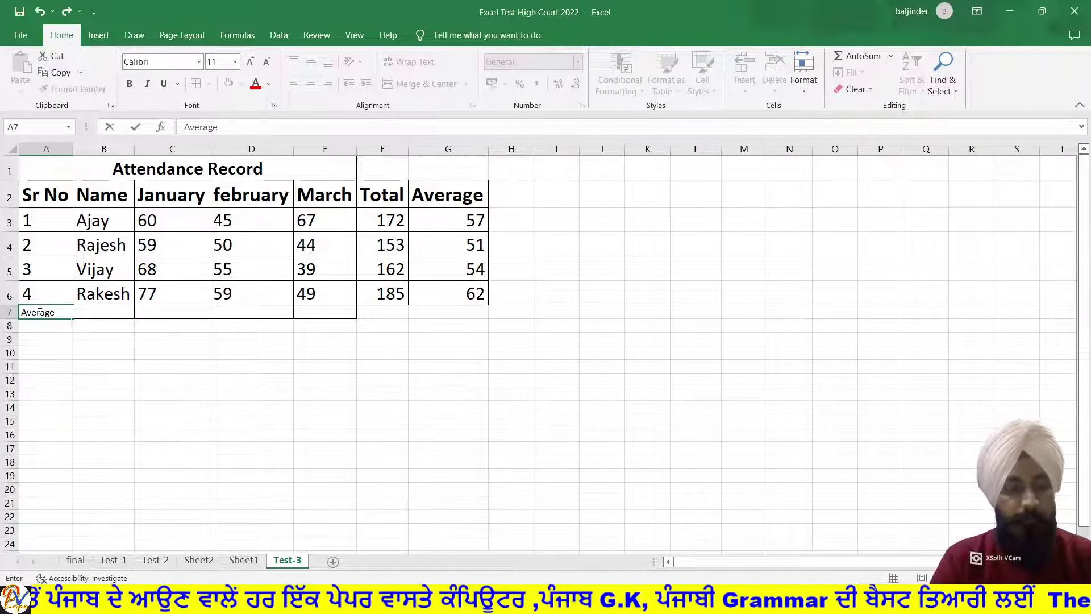
type(" Attendan")
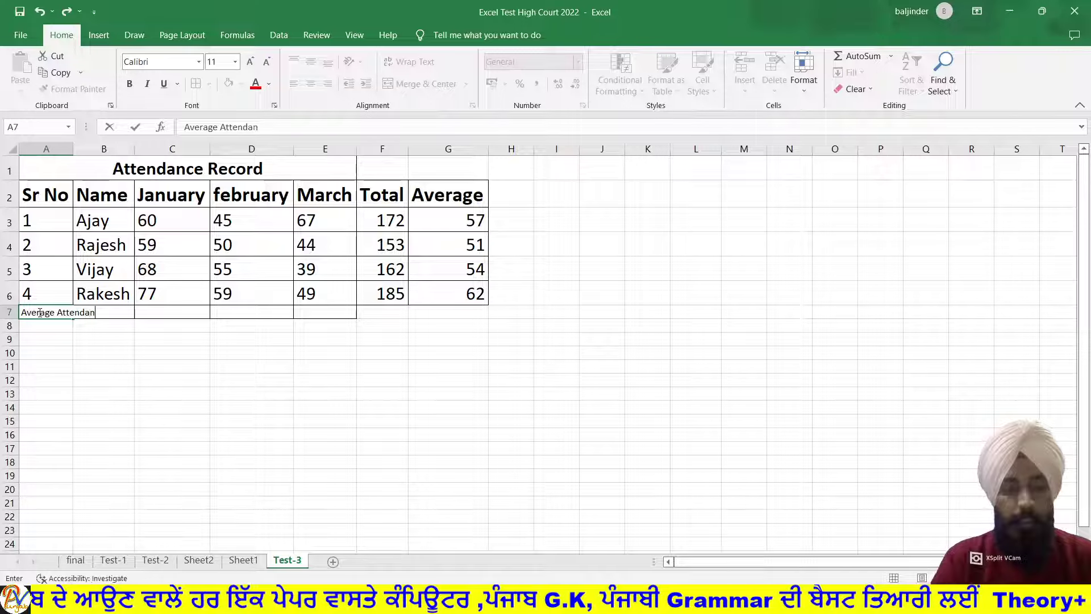
type("ce=")
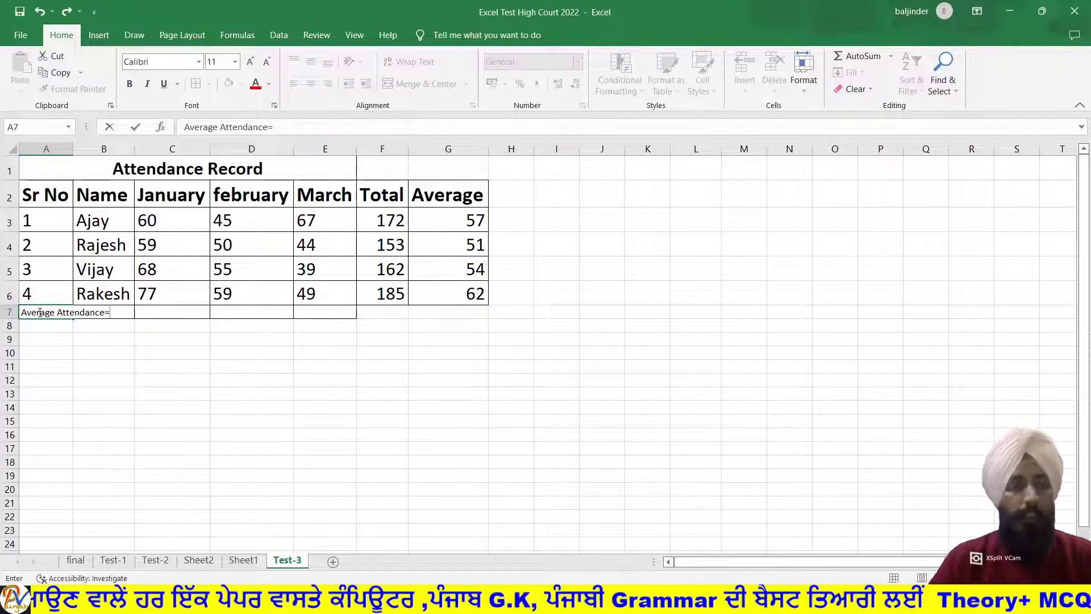
left_click(56, 364)
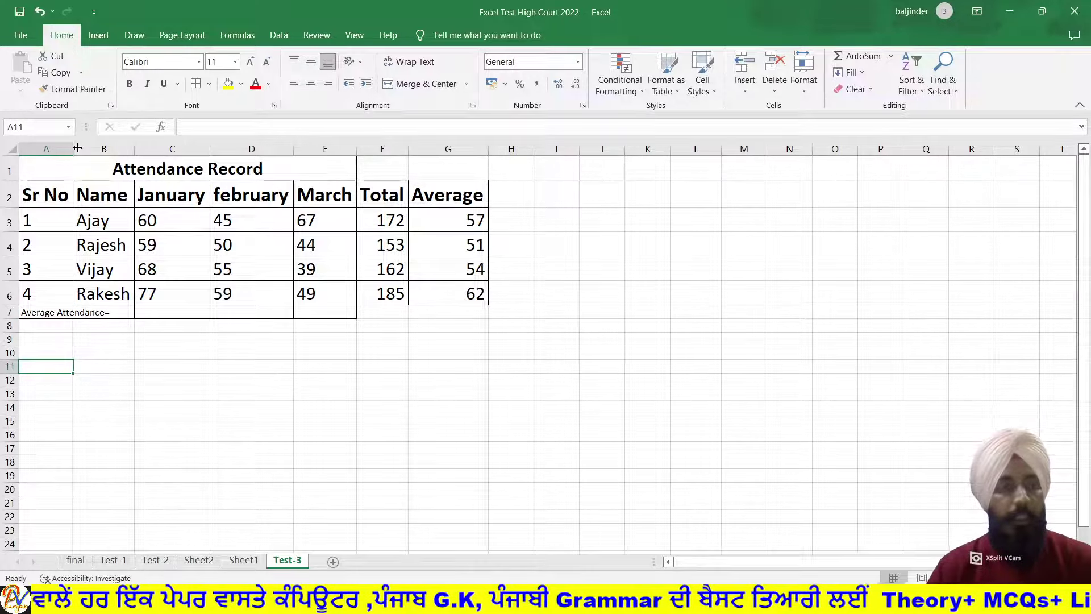
left_click_drag(76, 148, 74, 148)
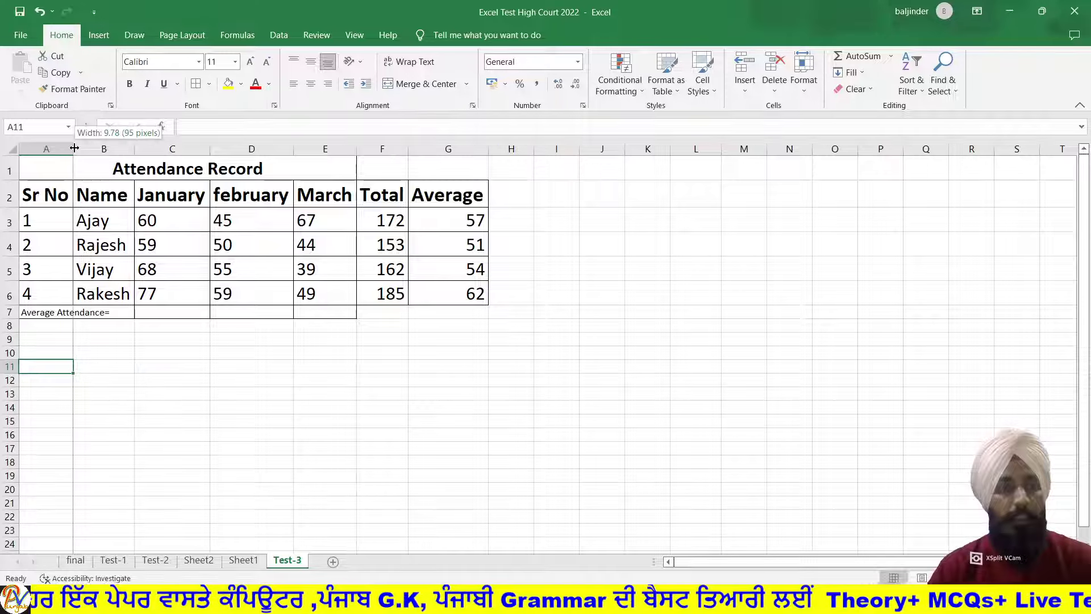
left_click(110, 365)
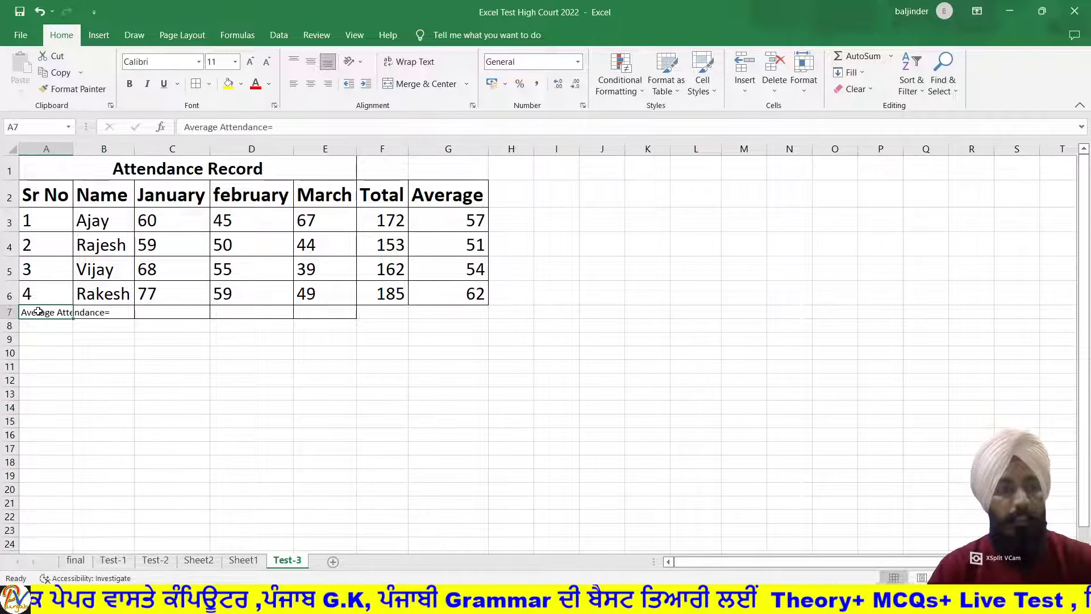
left_click_drag(40, 313, 95, 312)
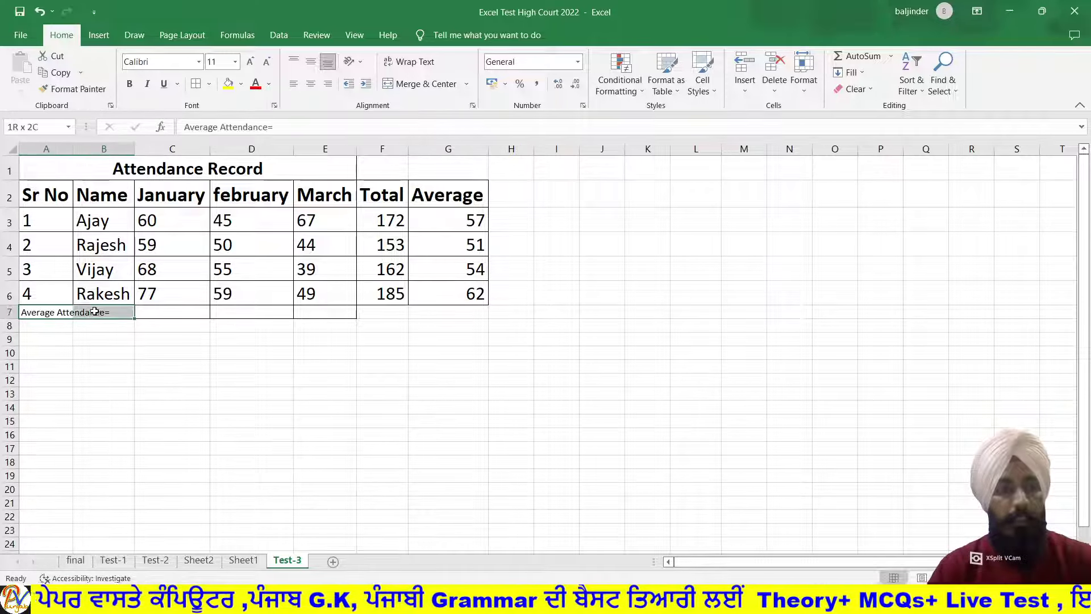
- Merge A7:B7, right-align the label, and set row 7 A7:E7 to font size 20
left_click(408, 86)
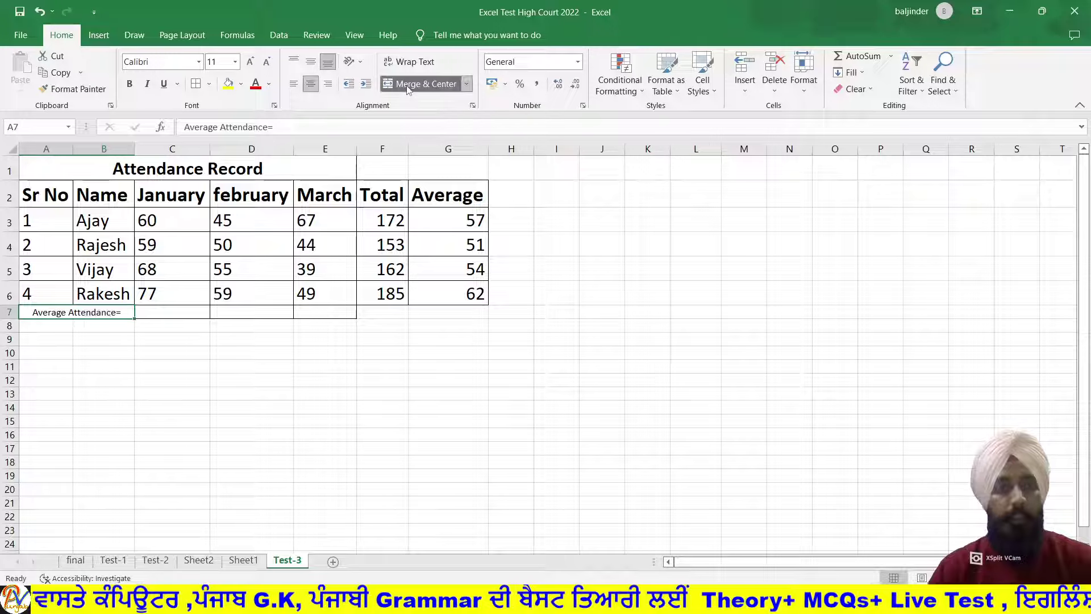
left_click(328, 84)
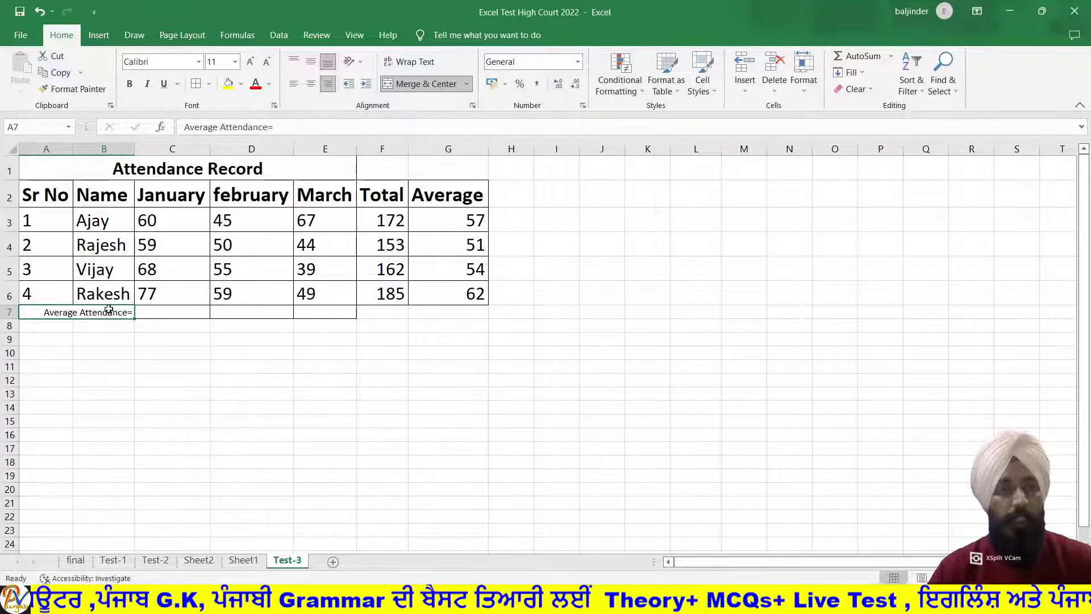
left_click_drag(33, 310, 332, 312)
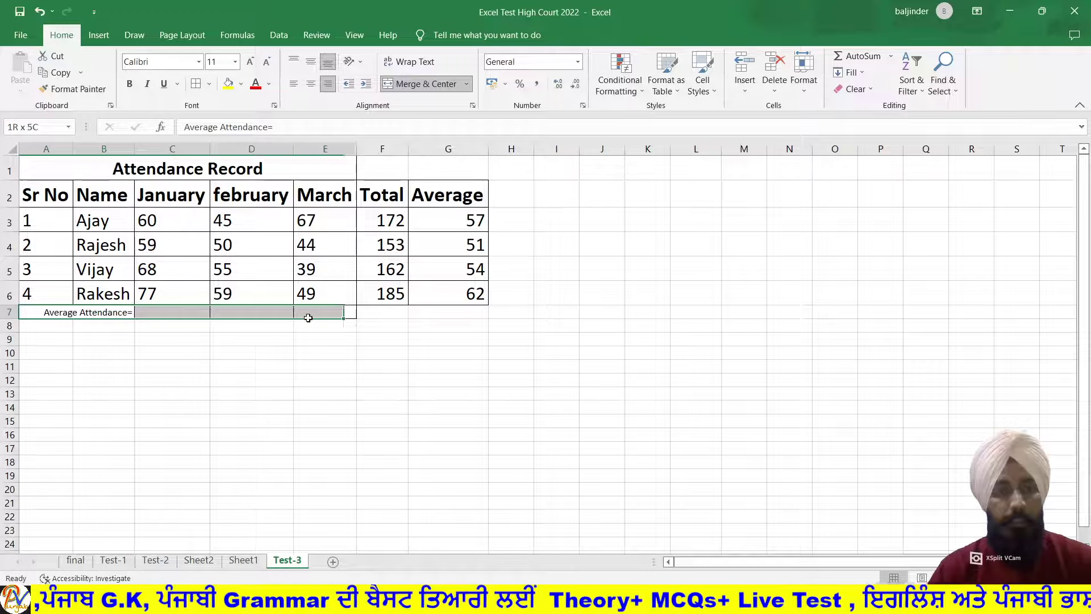
left_click(235, 61)
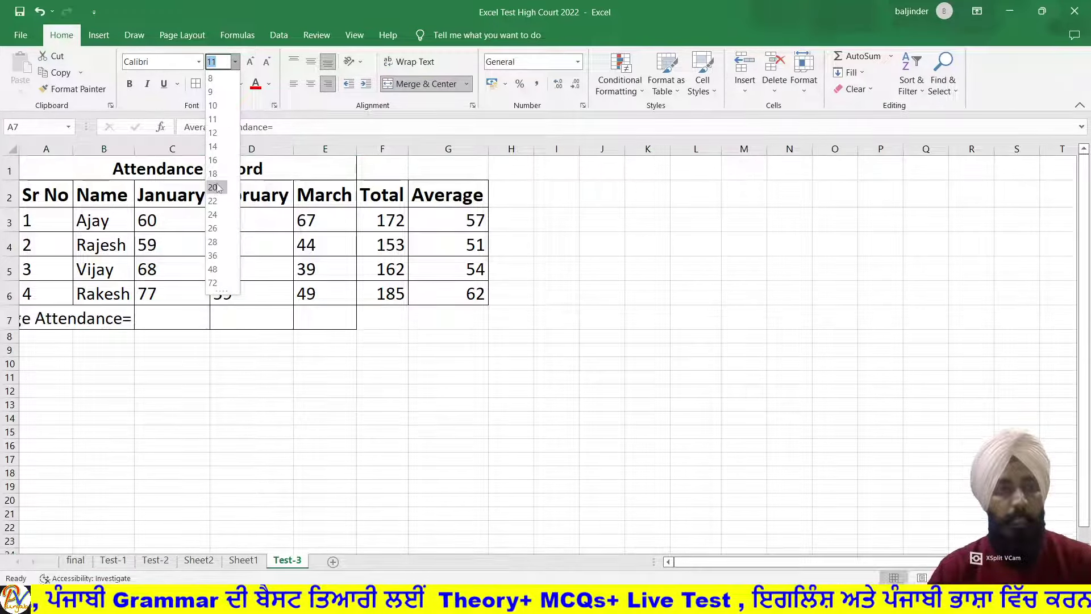
left_click(213, 187)
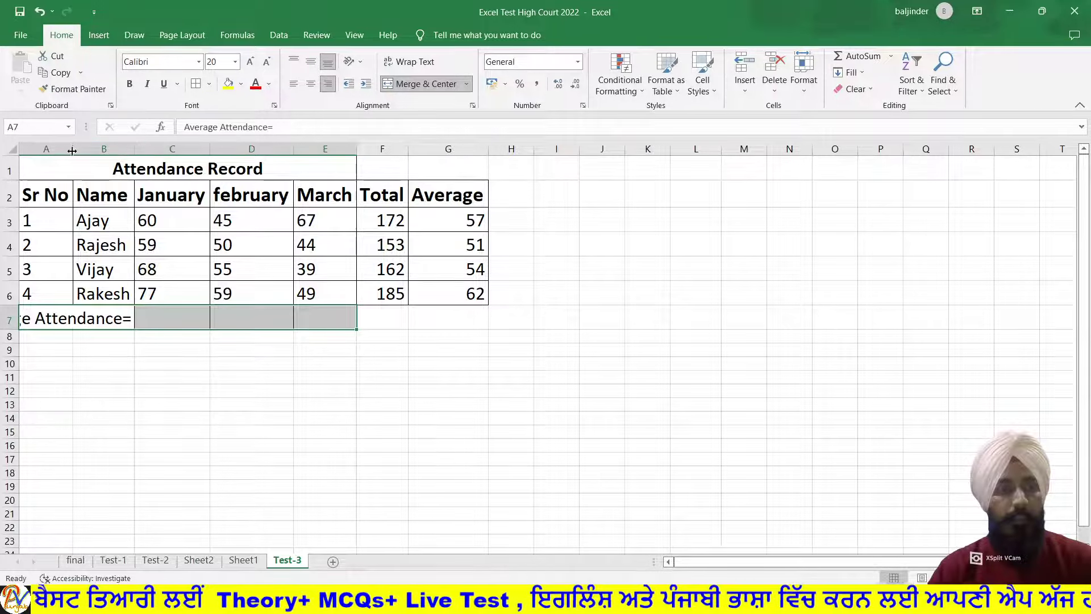
- Widen column A slightly so the merged label fits, then select C7
left_click_drag(73, 148, 90, 150)
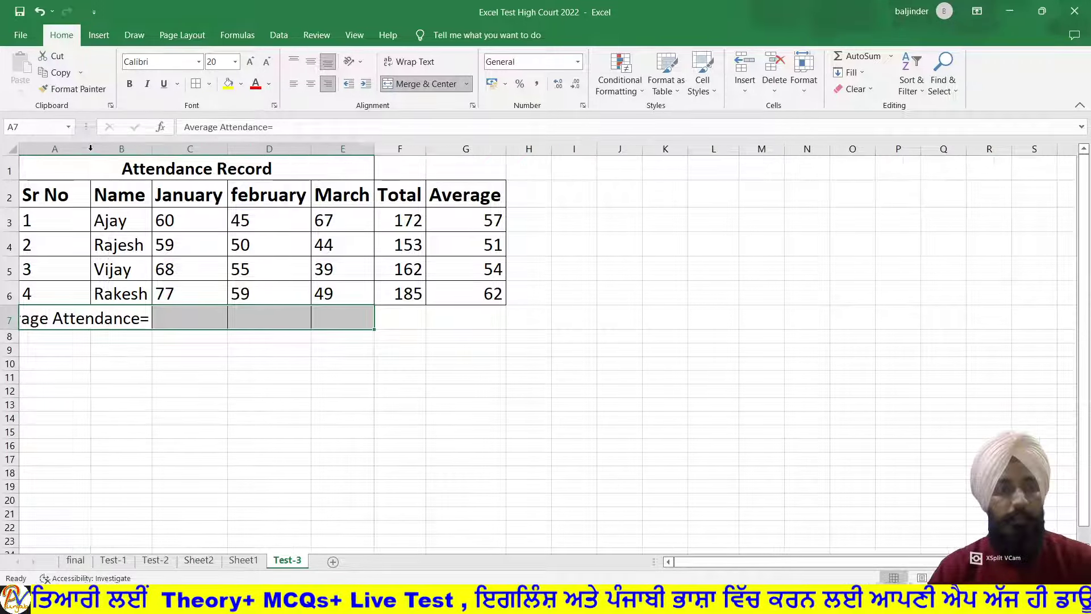
key("ctrl+z")
left_click_drag(72, 149, 104, 154)
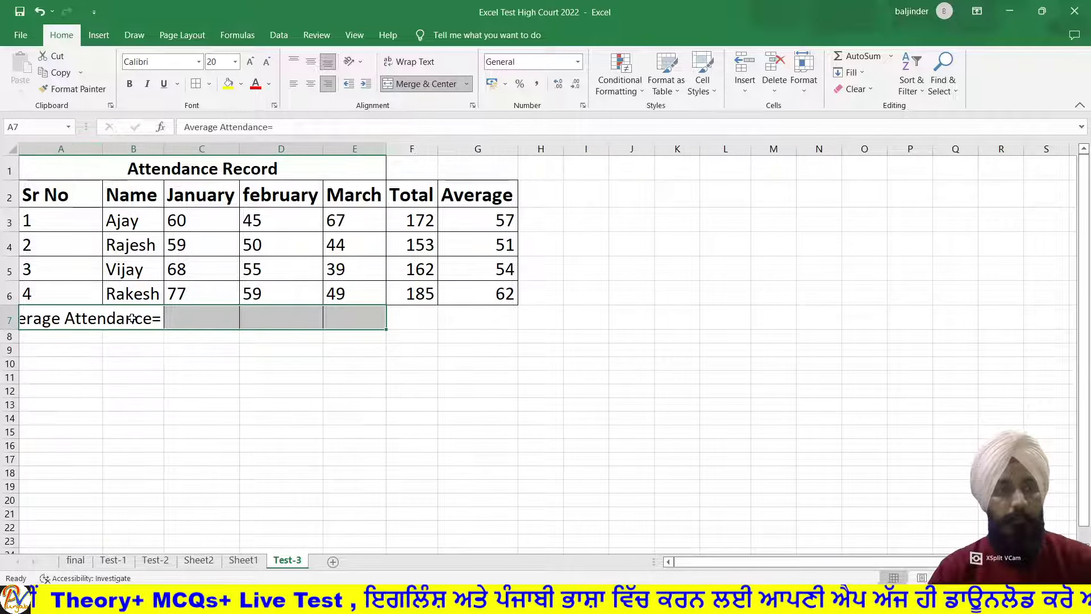
left_click(132, 319)
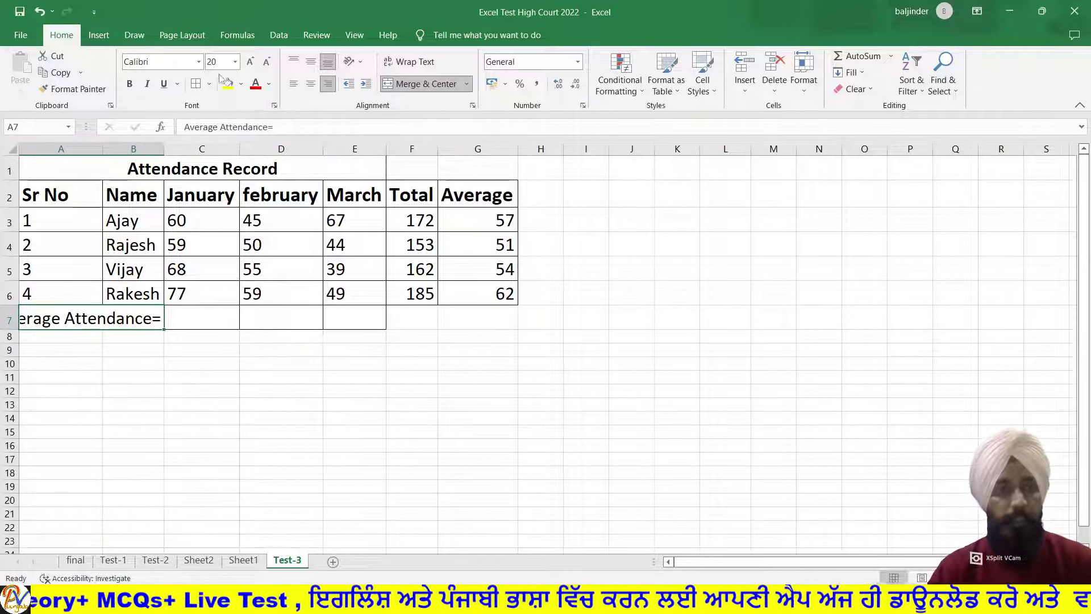
left_click(235, 62)
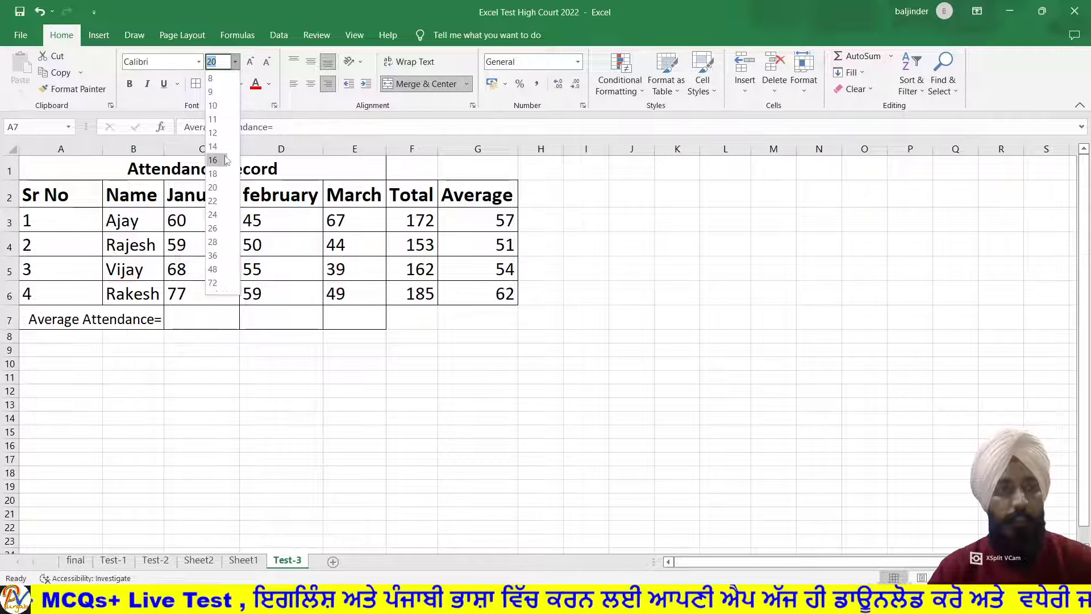
key("Escape")
left_click(223, 309)
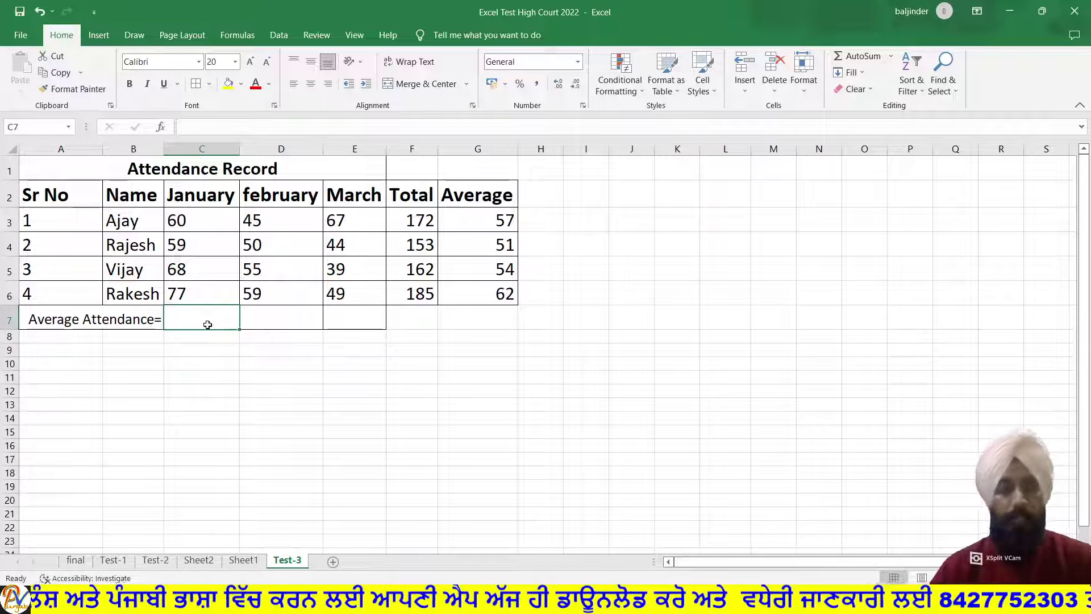
- Enter =AVERAGE(C3:C6) in C7, showing the January average 66, and left-align it
type("=a")
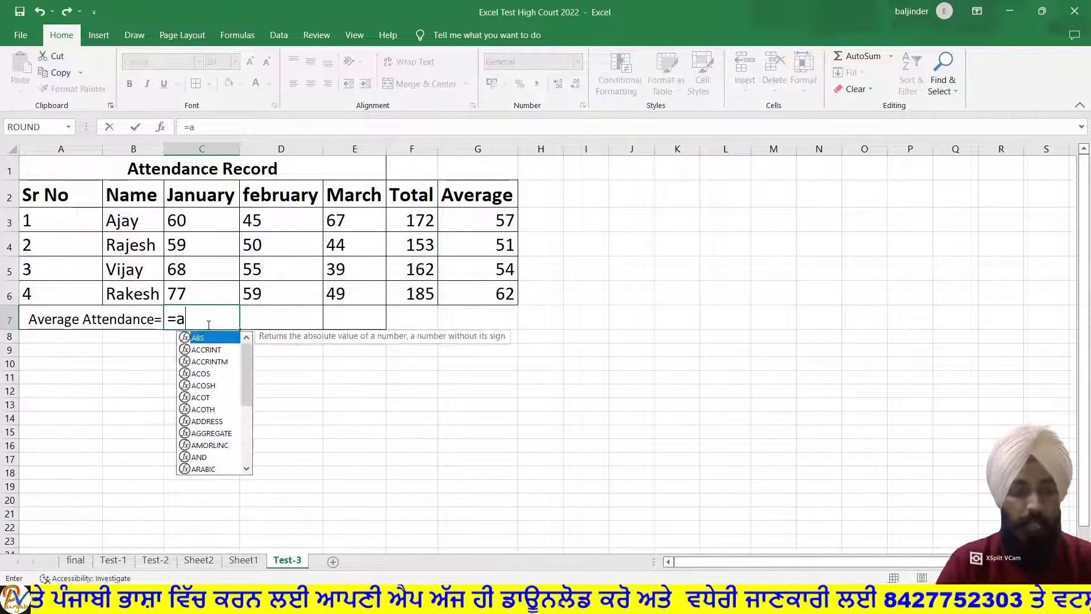
type("ve")
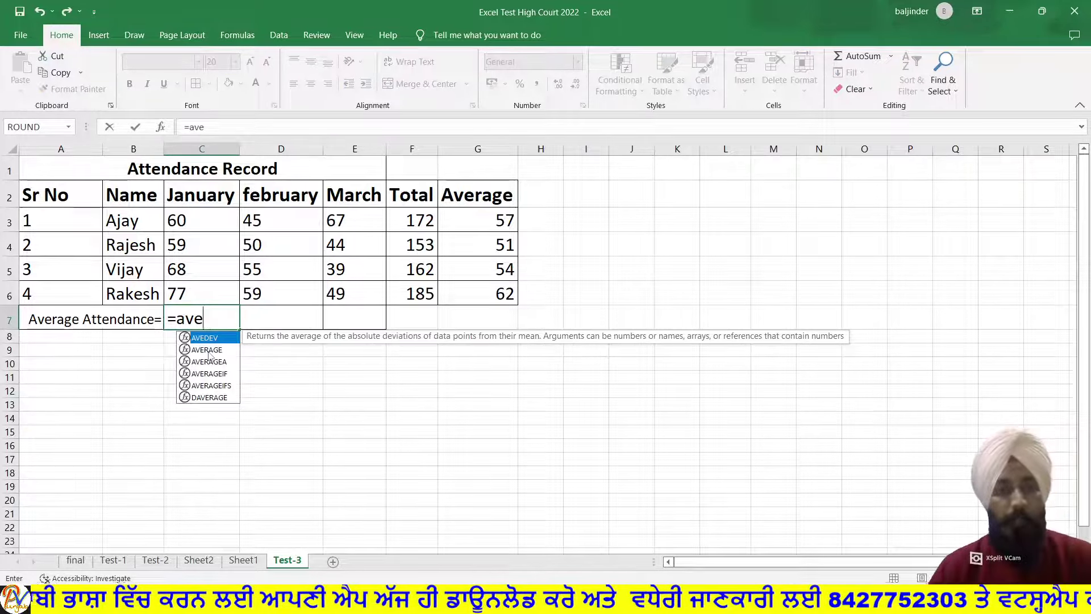
left_click(207, 350)
double_click(207, 350)
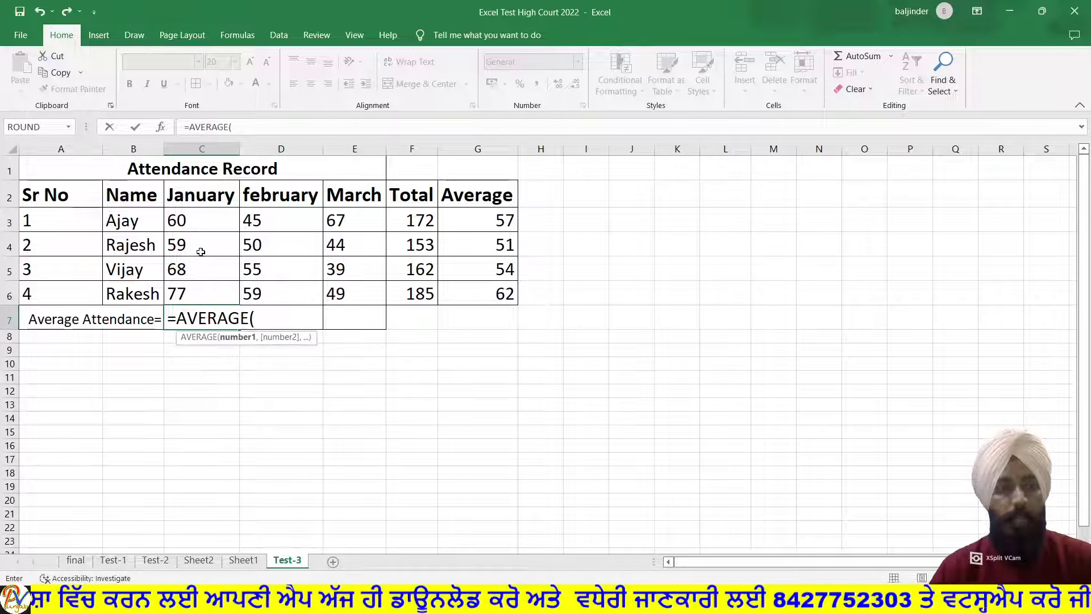
left_click_drag(187, 221, 198, 287)
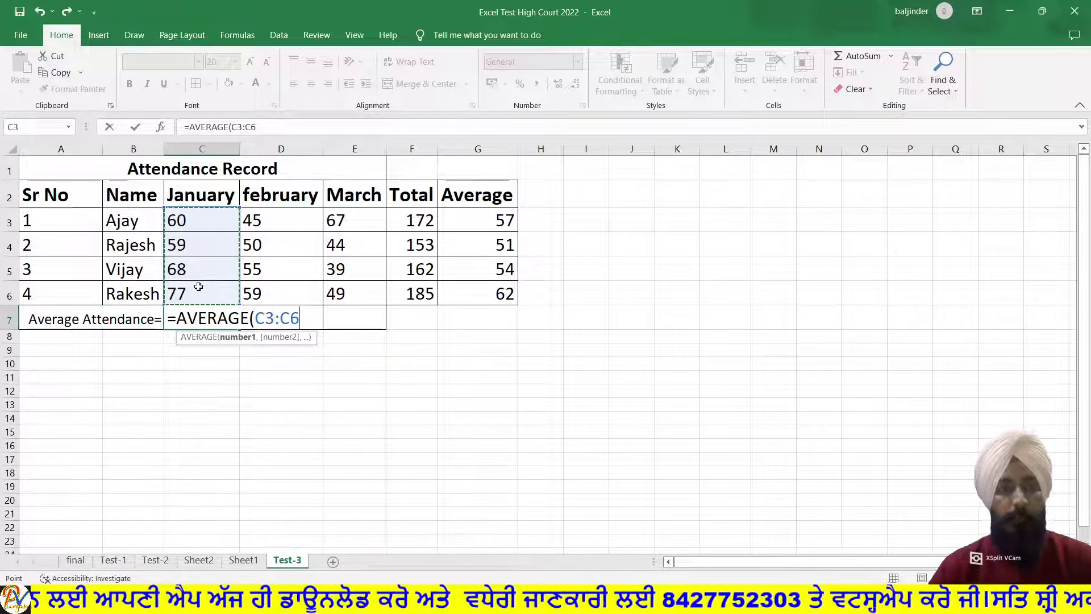
type(")")
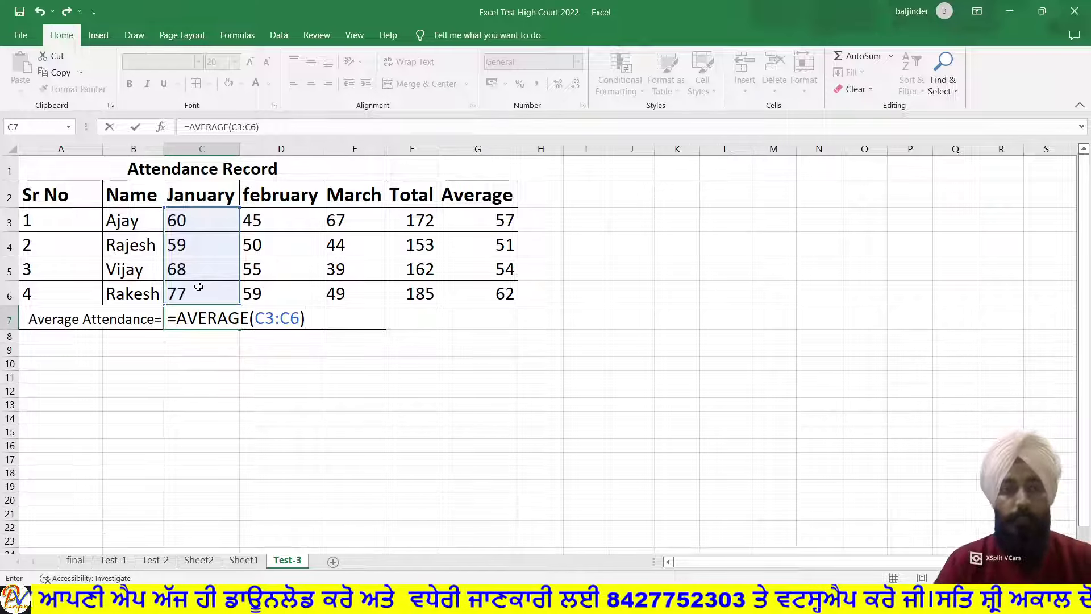
key("Return")
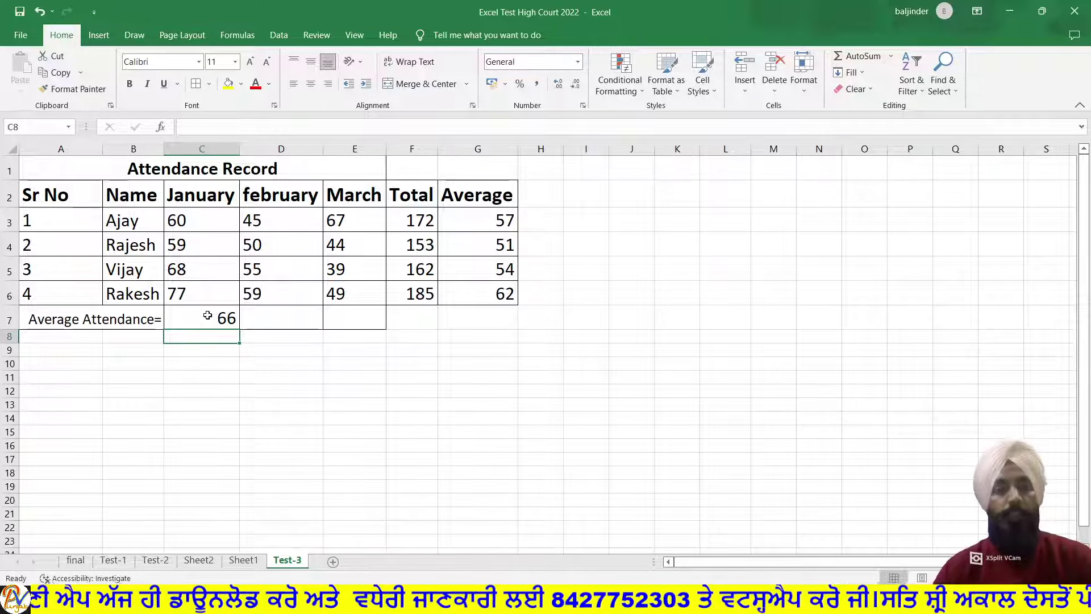
left_click(207, 315)
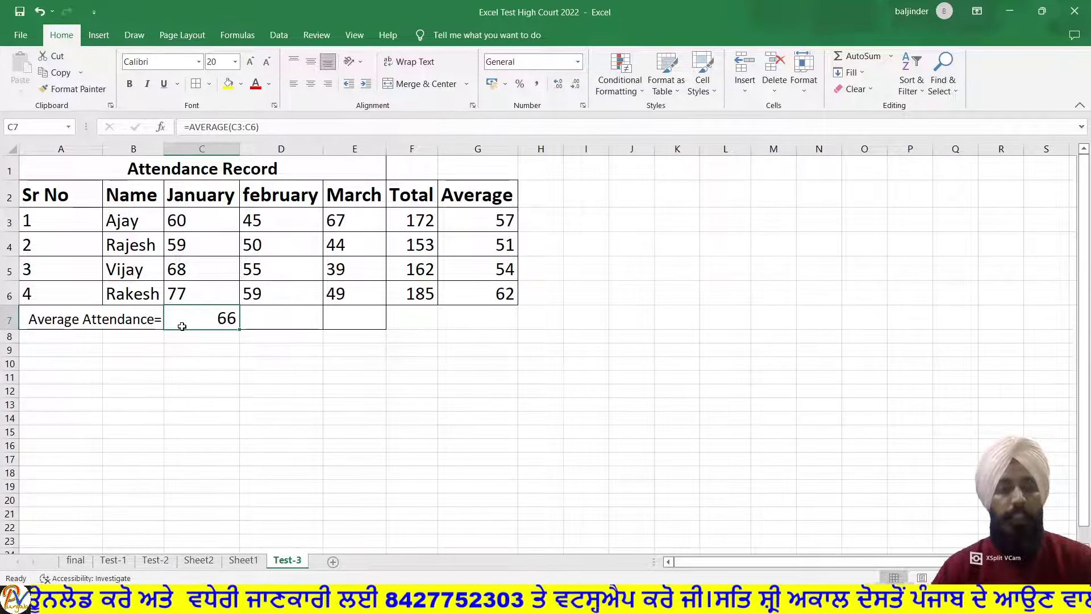
left_click(293, 83)
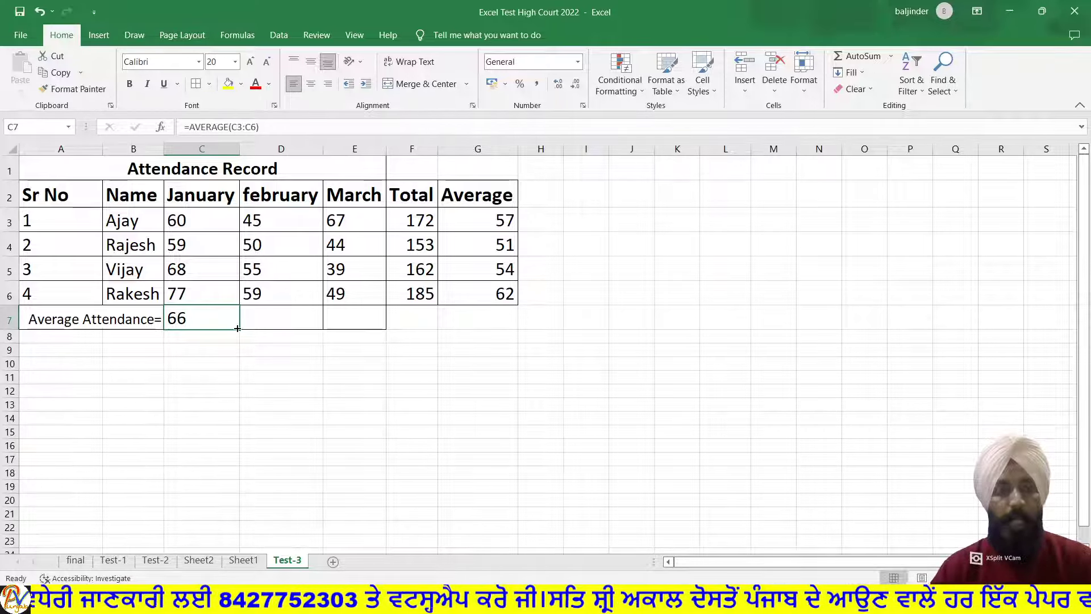
- Fill the average formula across to E7, giving 52.25 and 49.75, then recheck the task slide
left_click_drag(239, 329, 363, 330)
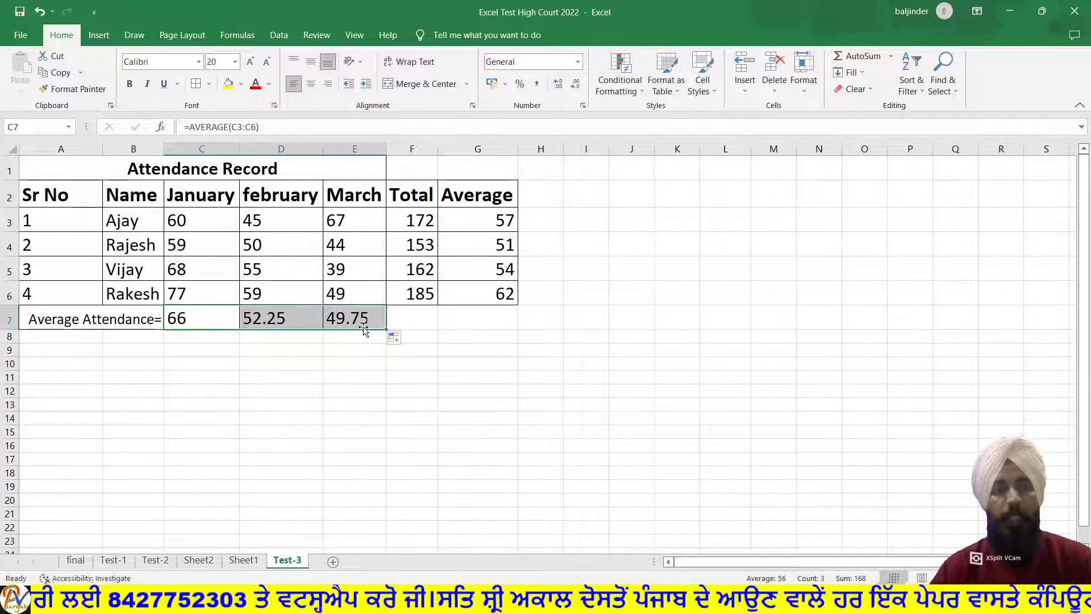
left_click(337, 366)
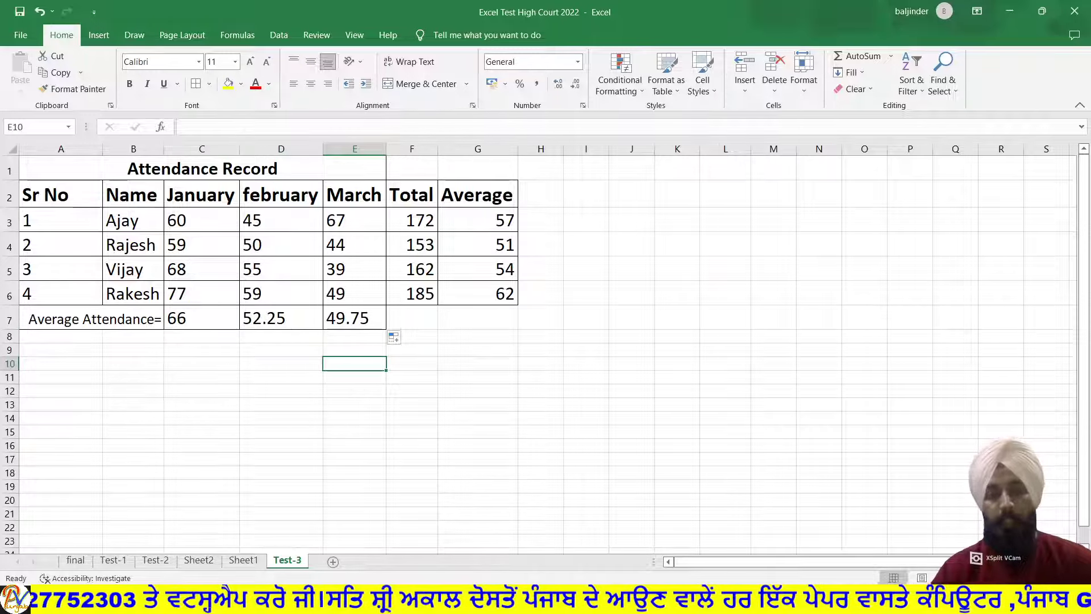
key("alt+Tab")
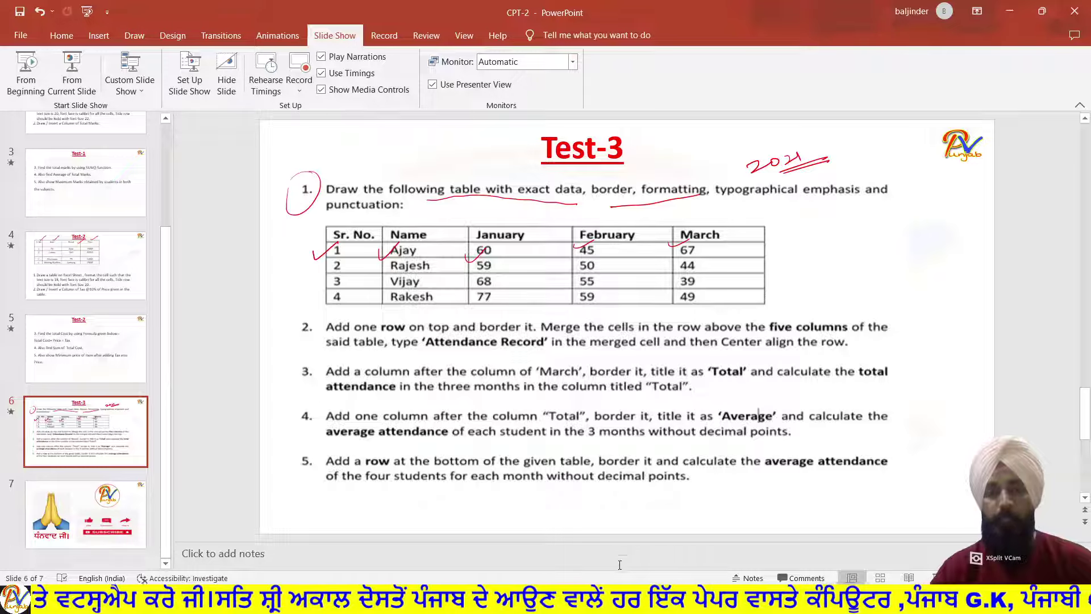
key("alt+Tab")
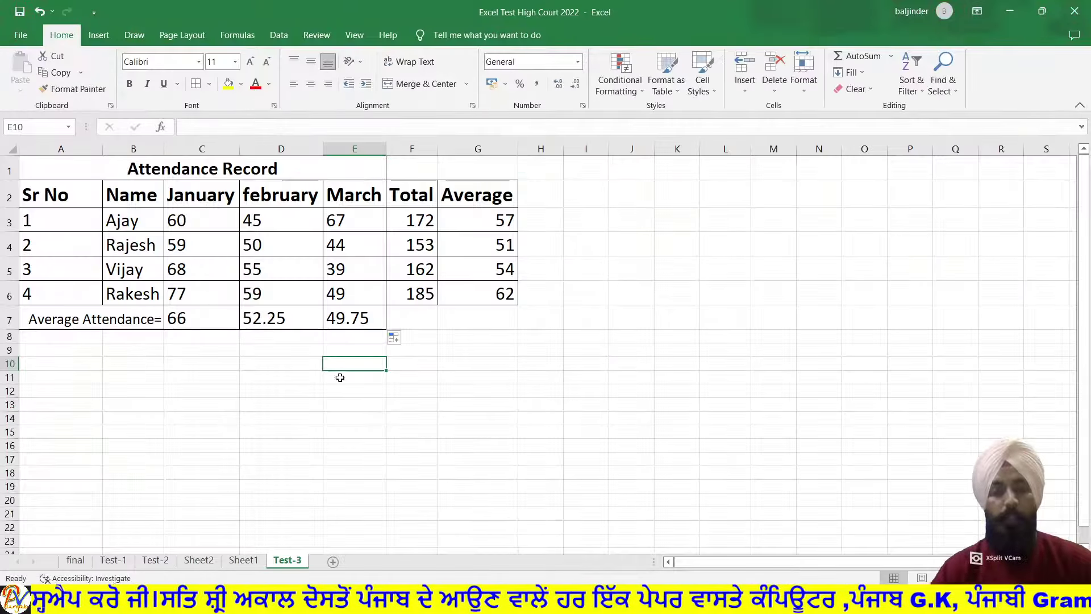
- Remove the decimals from the February and March averages so they read 52 and 50
left_click(284, 322)
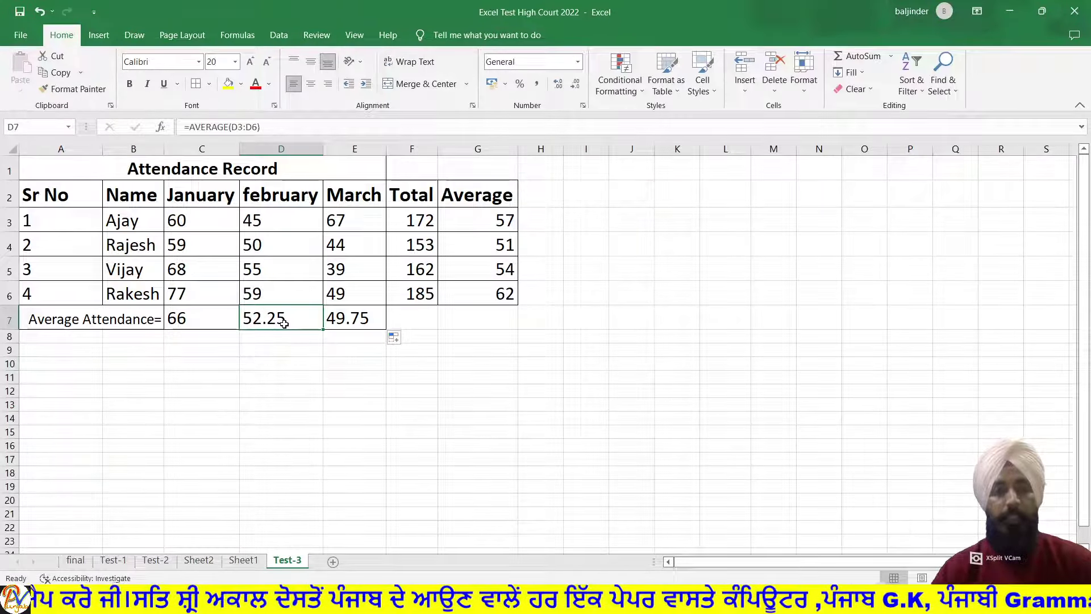
left_click(576, 84)
left_click(575, 85)
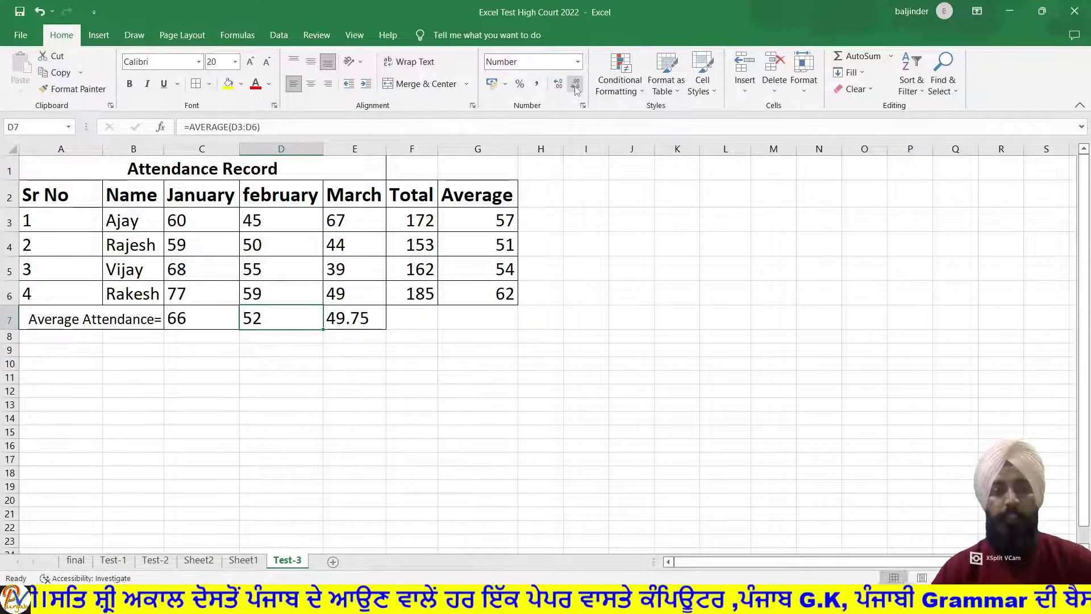
left_click(344, 323)
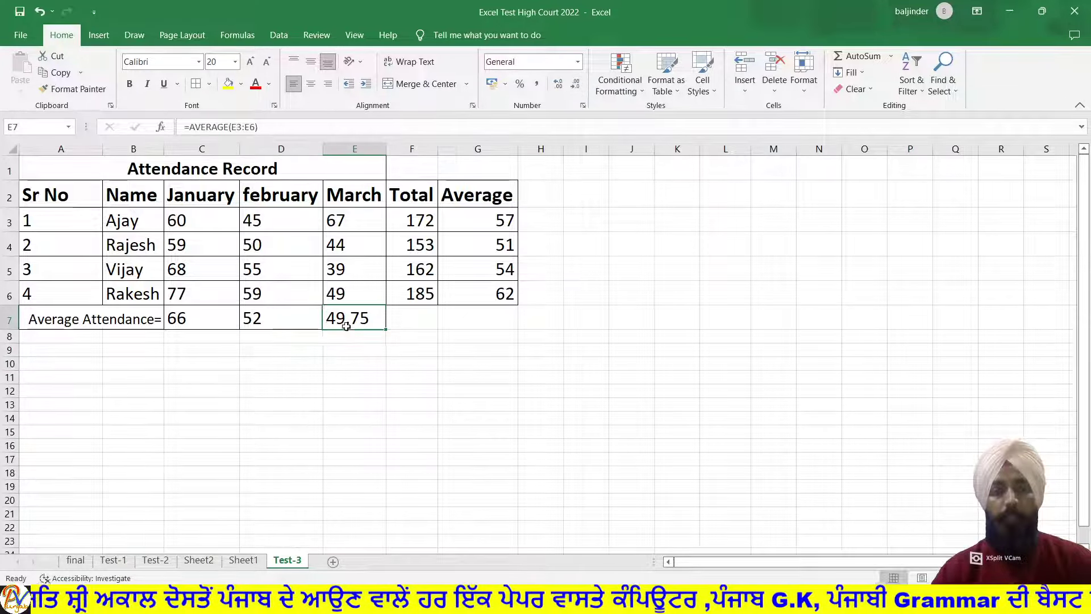
left_click(573, 90)
left_click(573, 89)
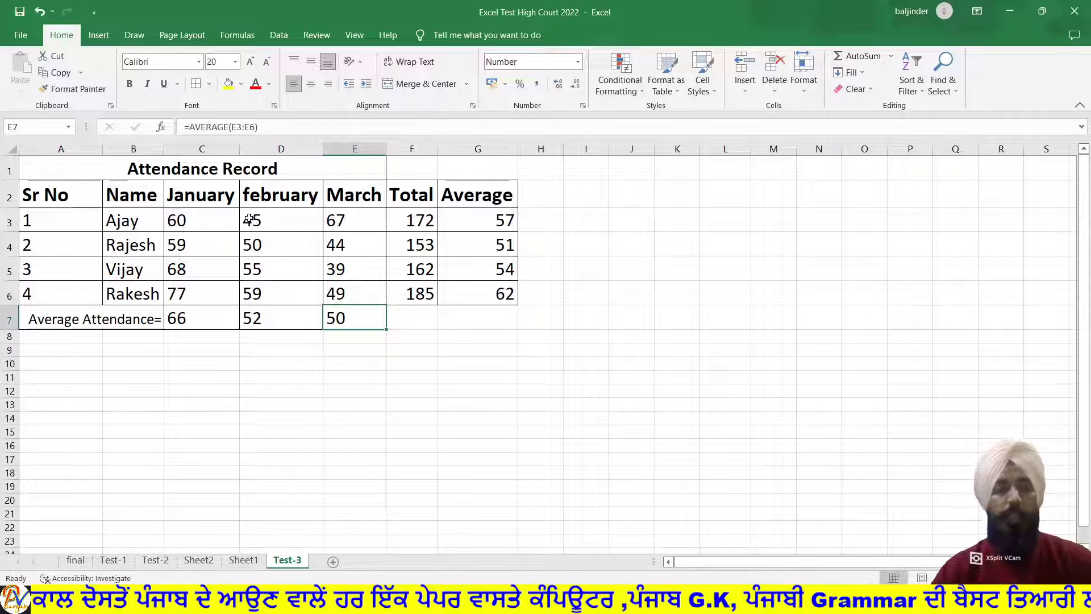
- Review the finished attendance table, then return to the Test-3 task slide in PowerPoint
left_click_drag(87, 189, 357, 309)
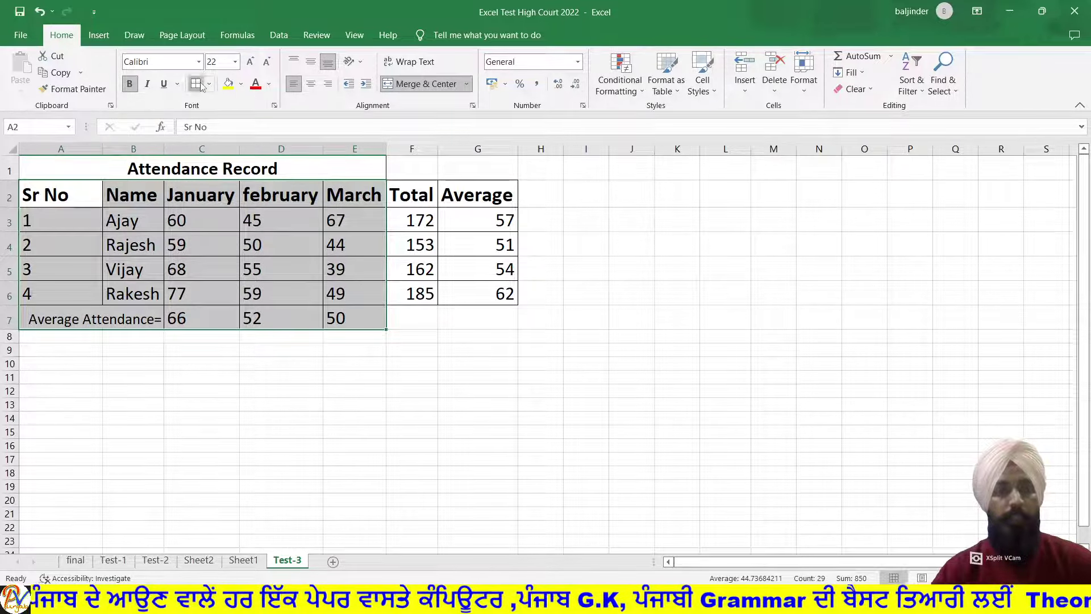
left_click(432, 376)
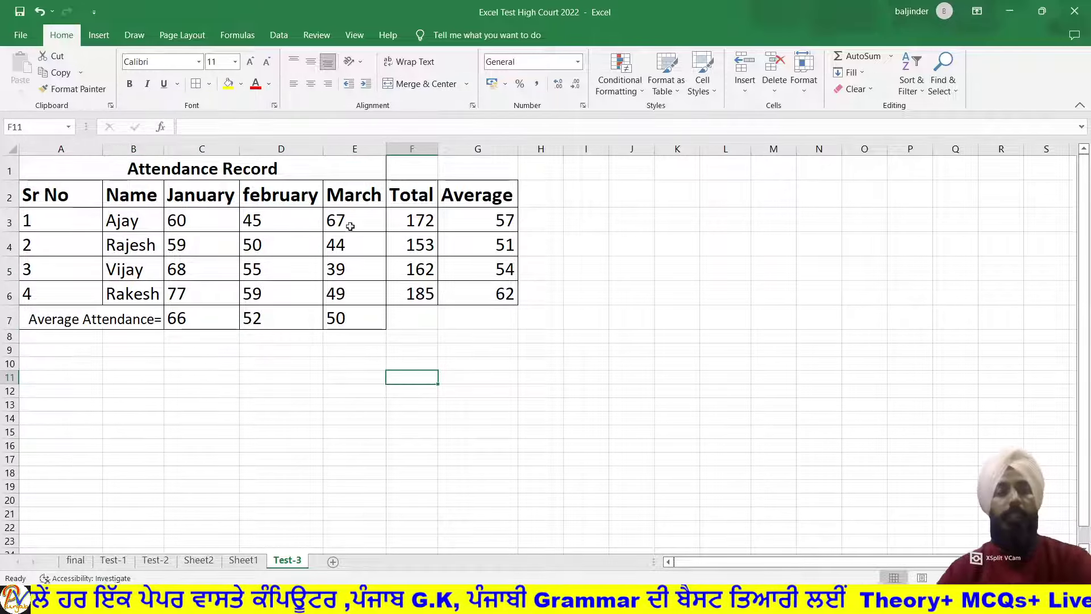
left_click(295, 176)
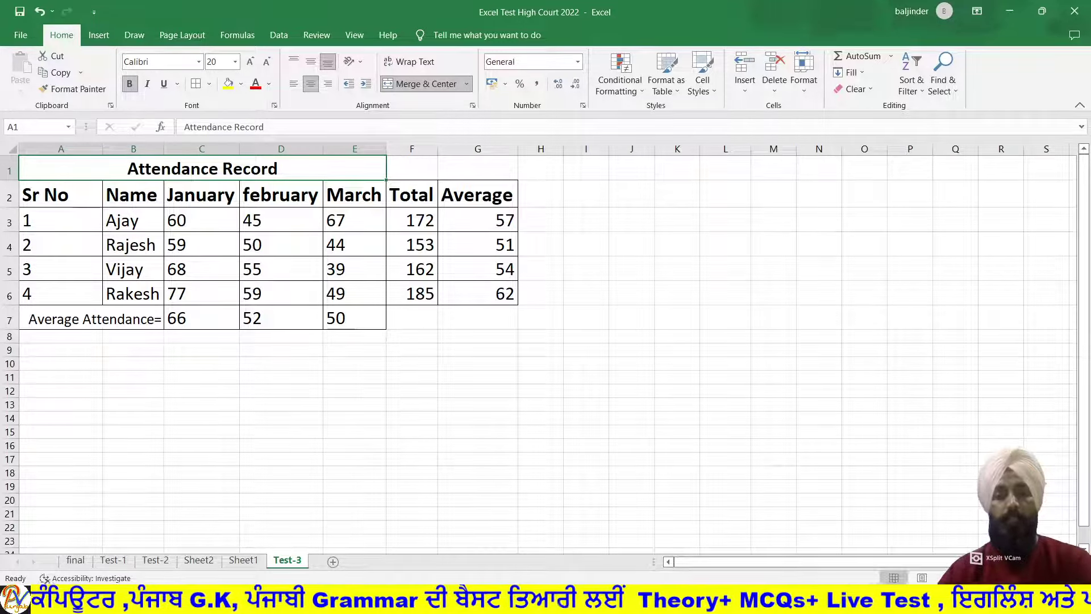
key("alt+Tab")
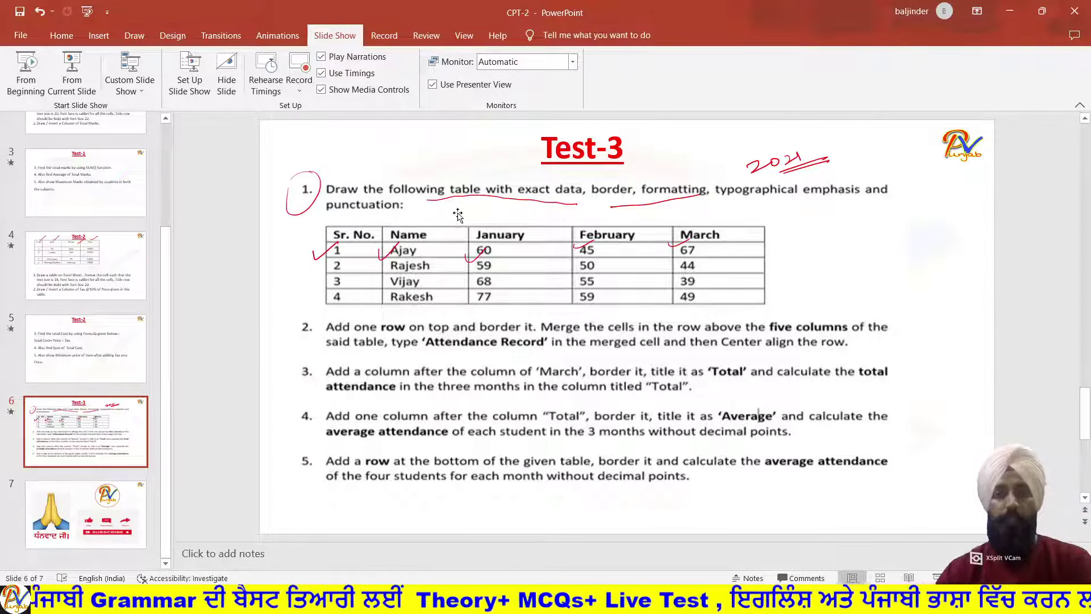
- Check the completed Excel table, then present the Test-3 slide as a slide show from the current slide
key("alt+Tab")
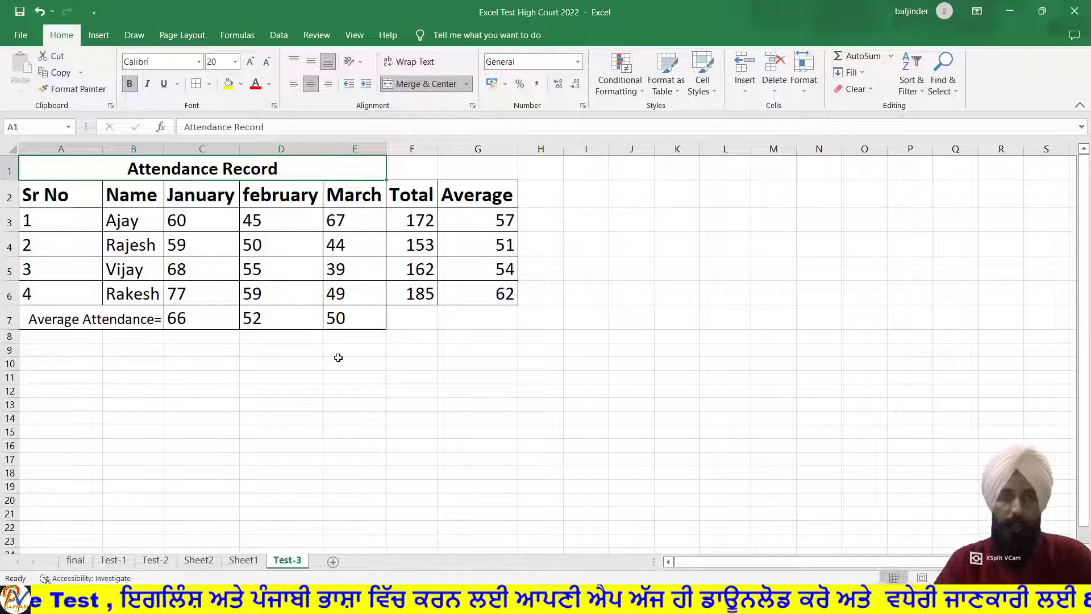
key("alt+Tab")
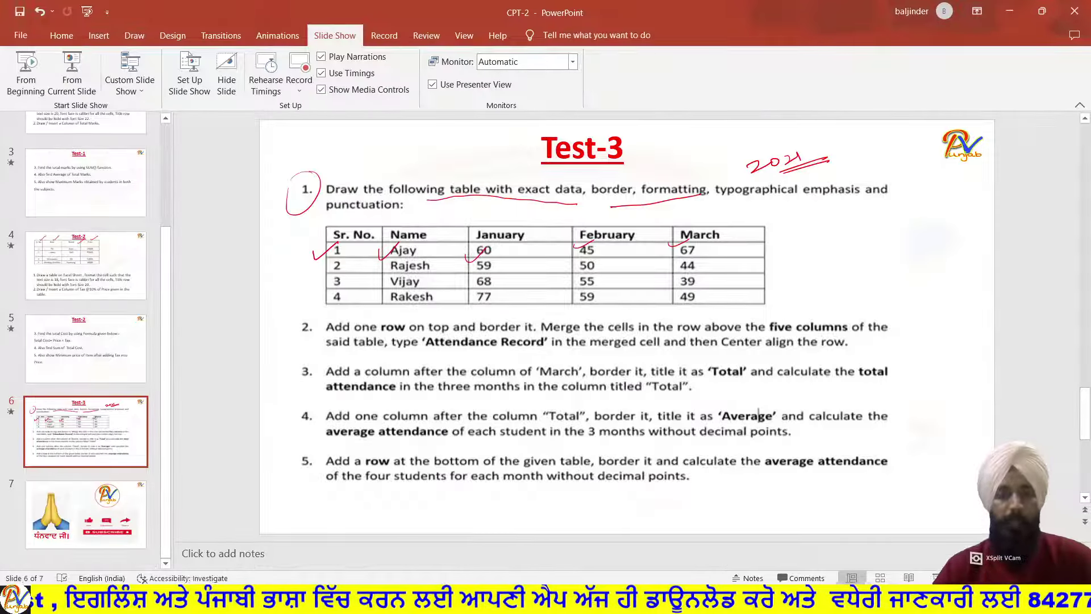
left_click(71, 86)
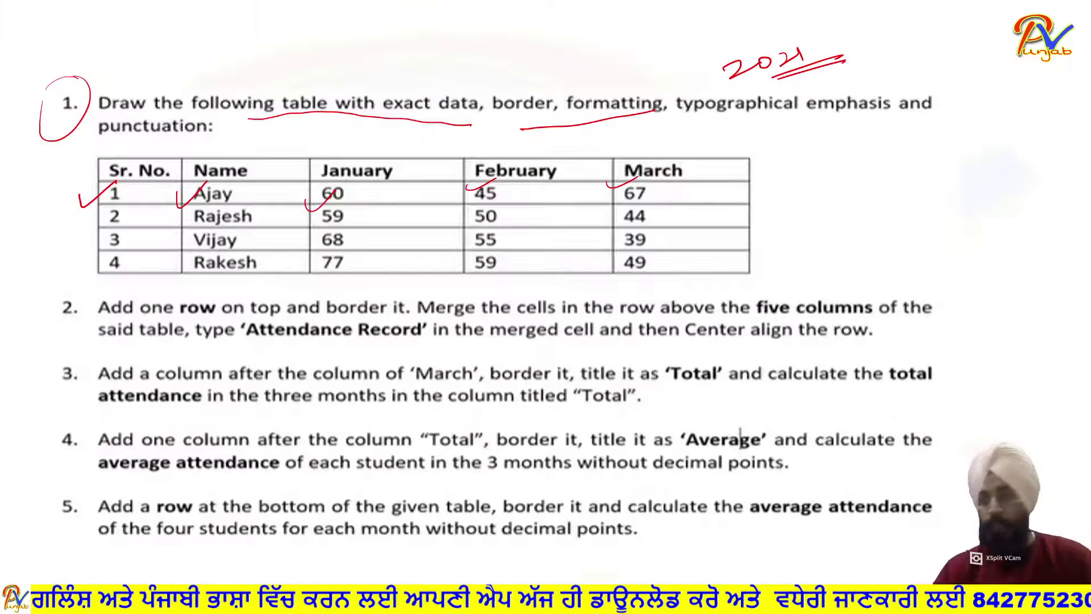